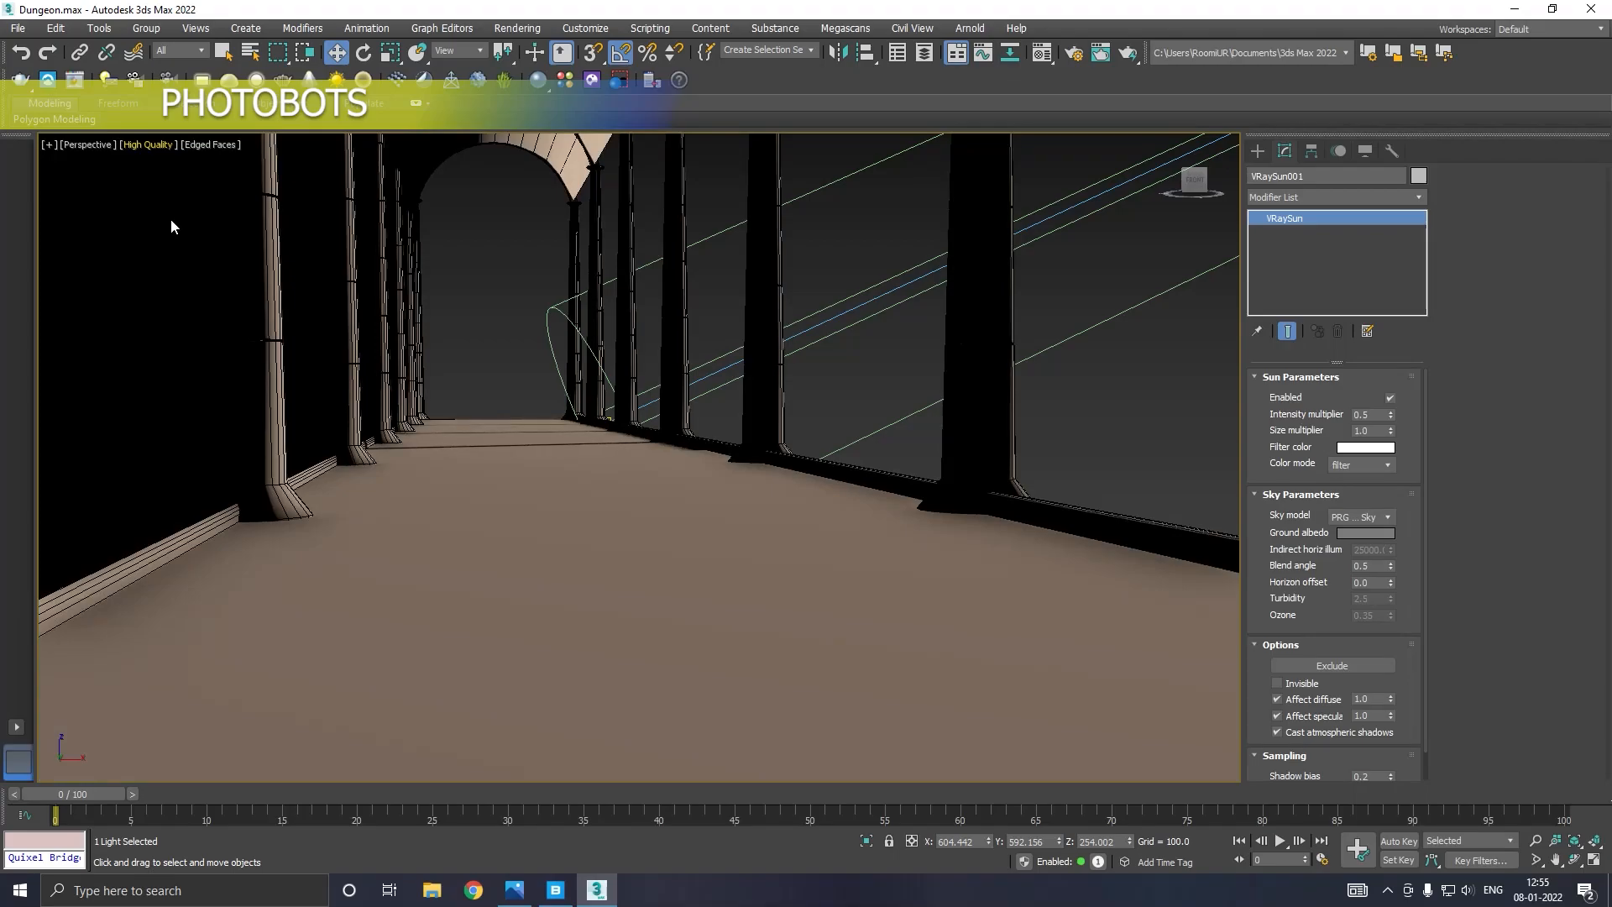
Start the interactive V-Ray render in the perspective viewport and set the sun's colour mode to direct.
{"action": "left_click", "coordinate": [148, 144]}
{"action": "left_click", "coordinate": [168, 180]}
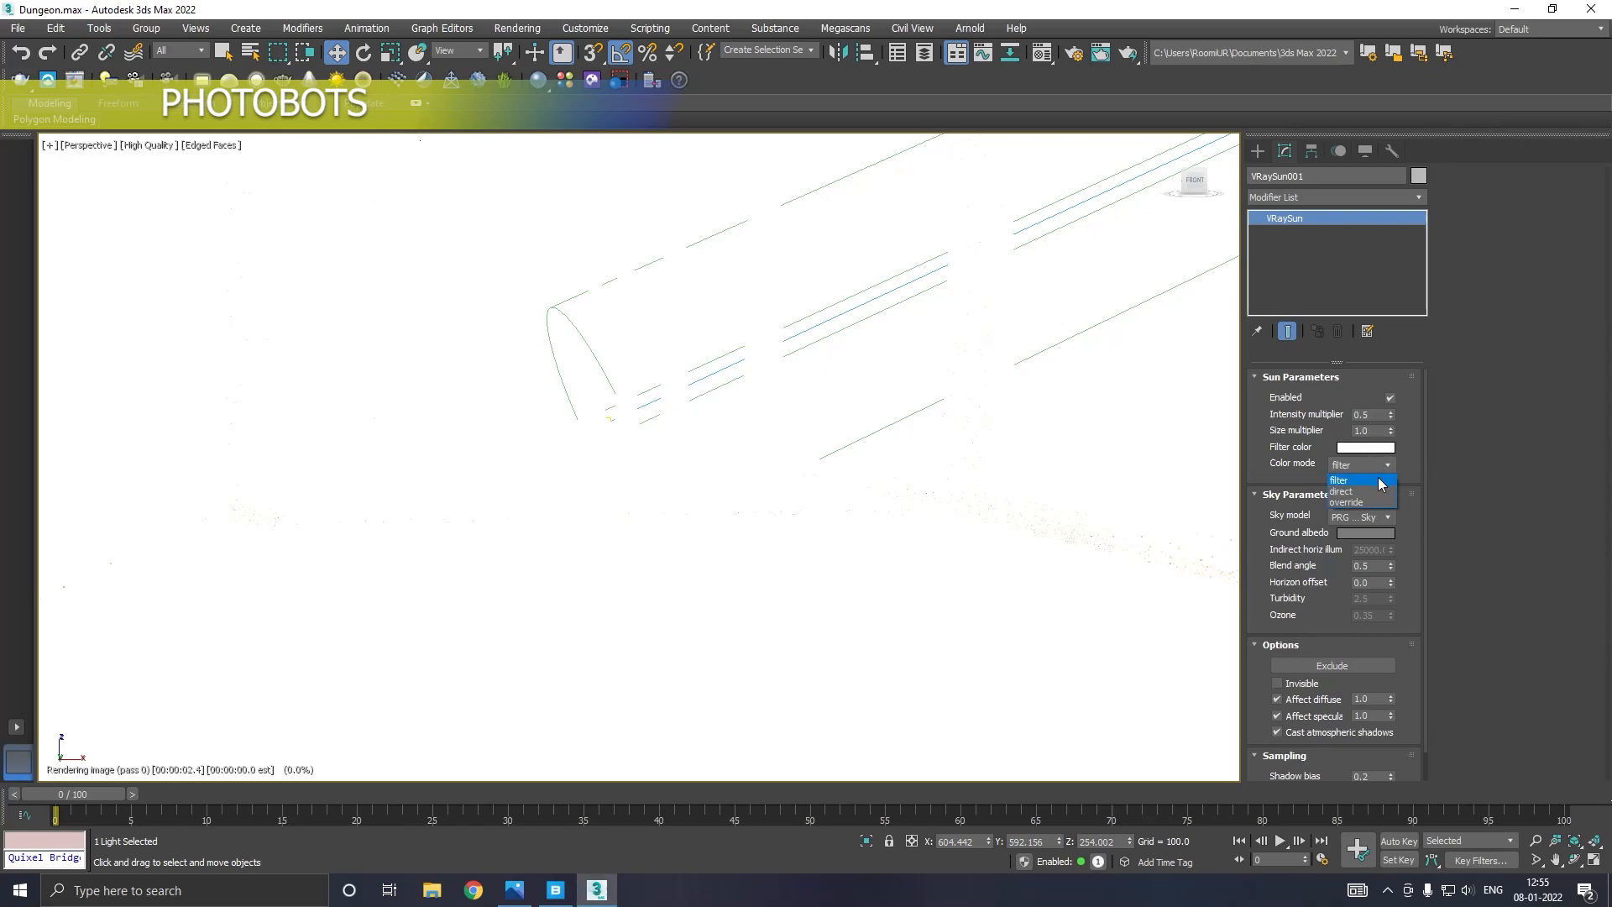
{"action": "left_click", "coordinate": [1363, 491]}
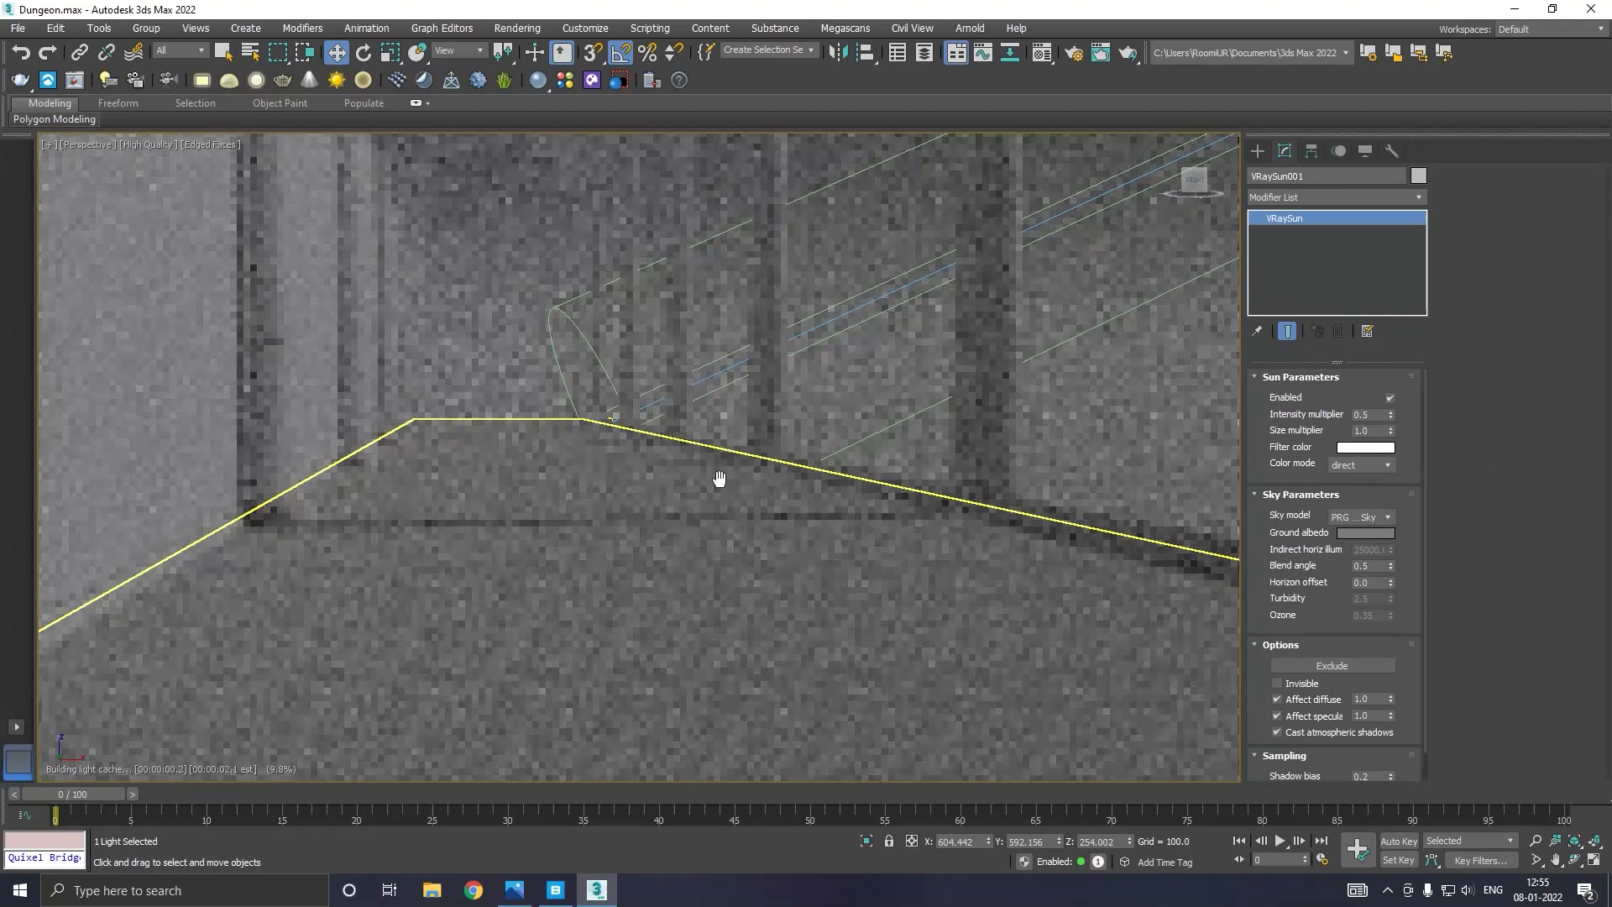
Set the sun's filter colour to a pale orange of RGB 252, 217, 203 and deselect the sun.
{"action": "left_click", "coordinate": [1358, 467]}
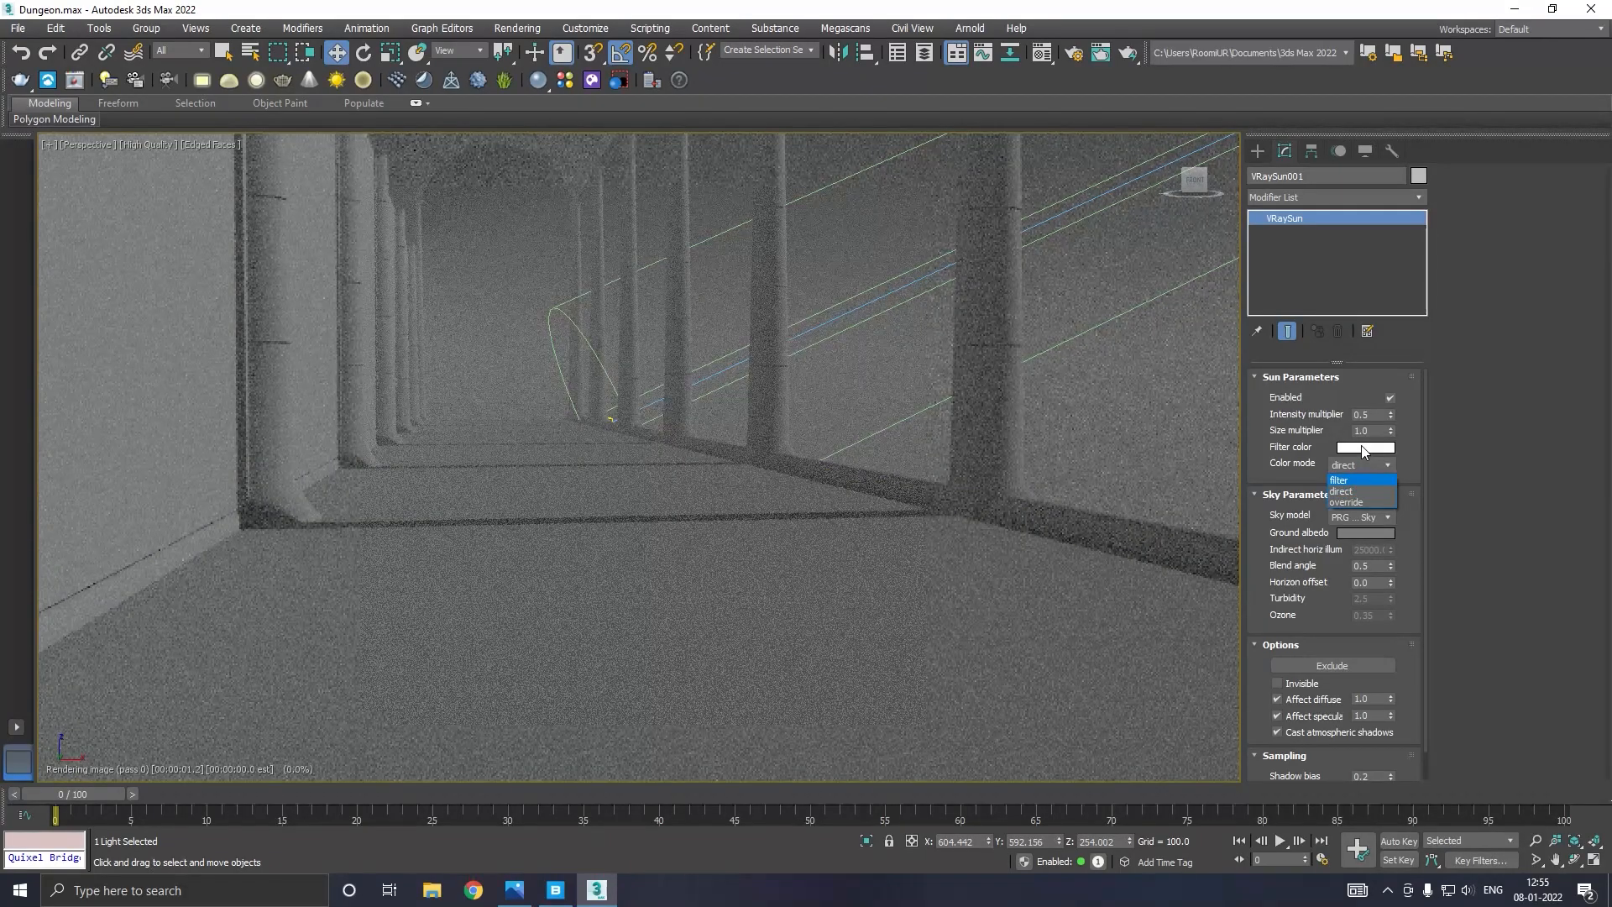
{"action": "left_click", "coordinate": [1362, 452]}
{"action": "left_click", "coordinate": [1364, 452]}
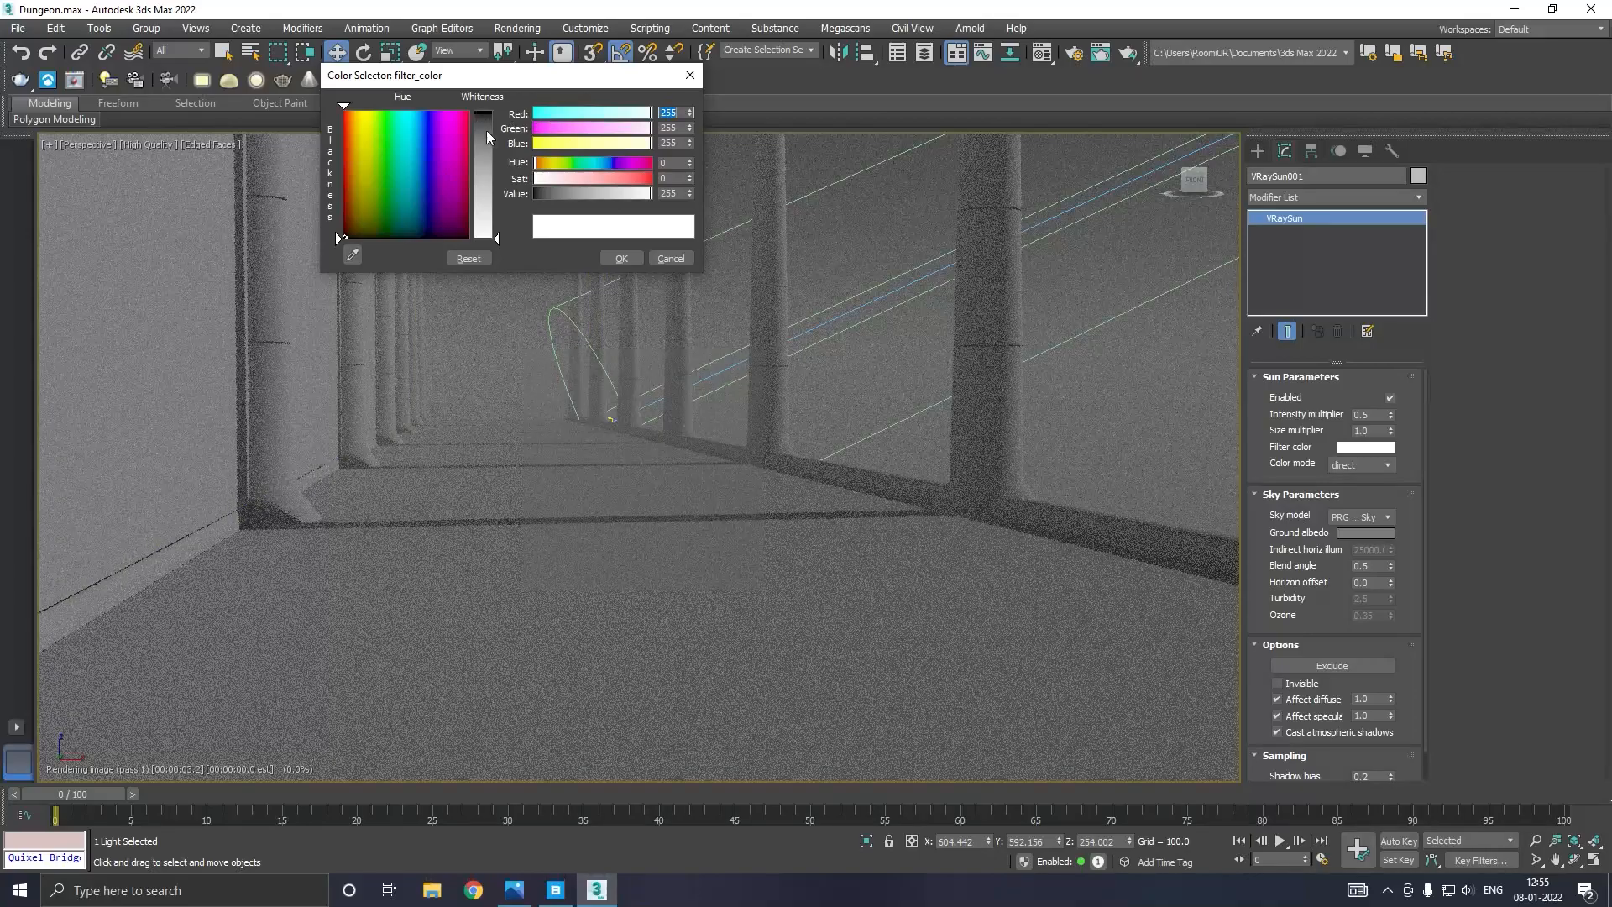
{"action": "left_click", "coordinate": [497, 153]}
{"action": "left_click_drag", "start_coordinate": [497, 153], "coordinate": [501, 213]}
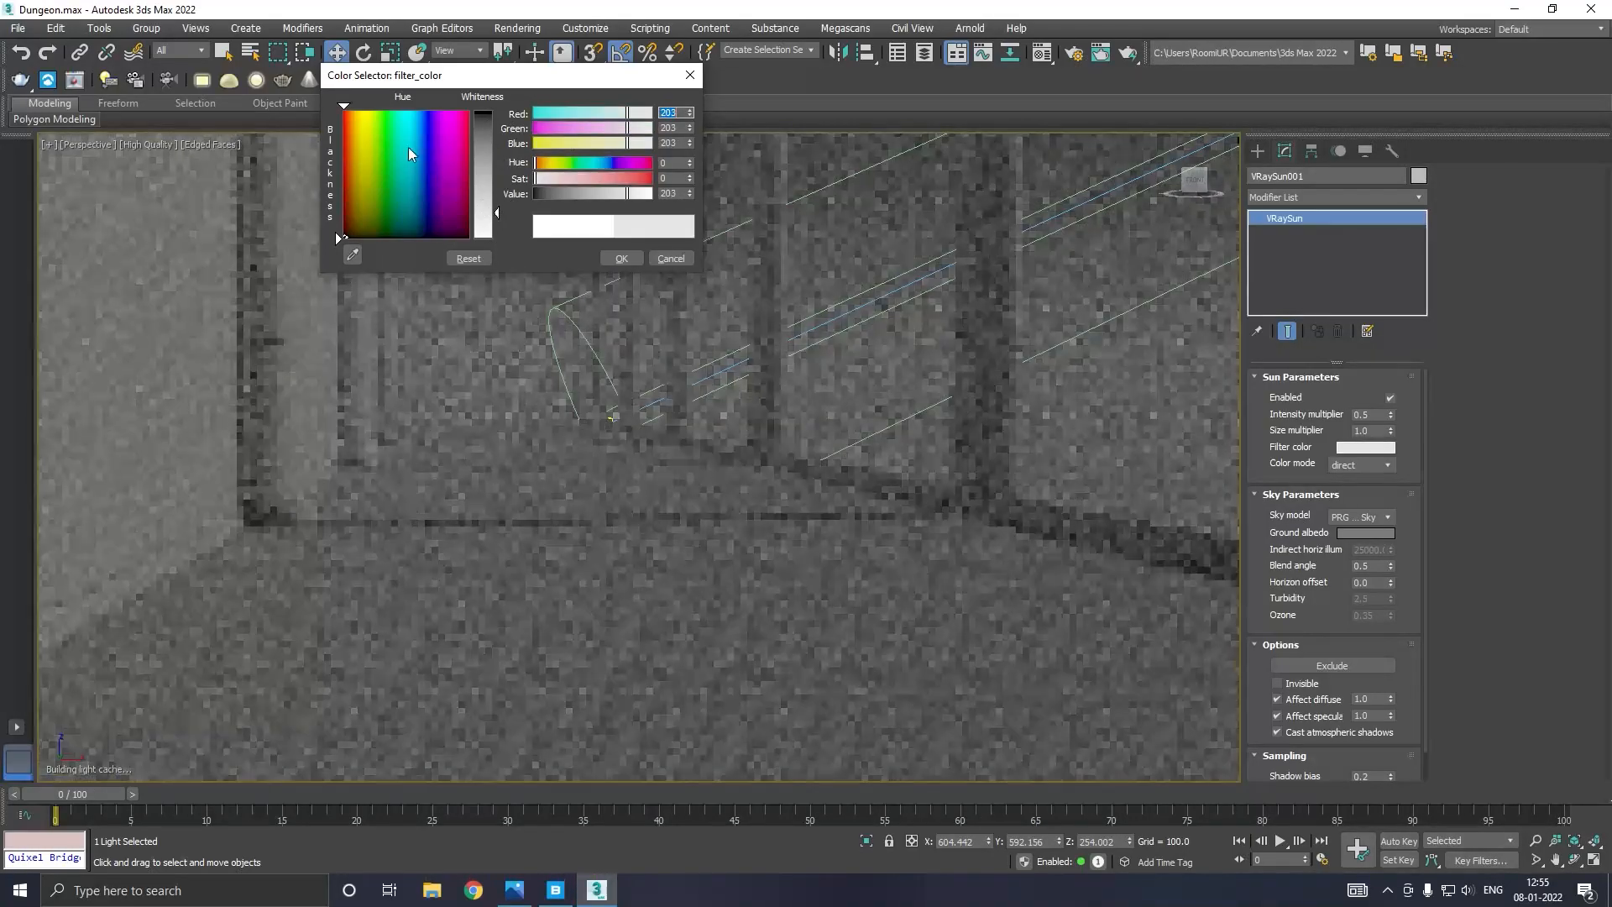
{"action": "left_click", "coordinate": [371, 123]}
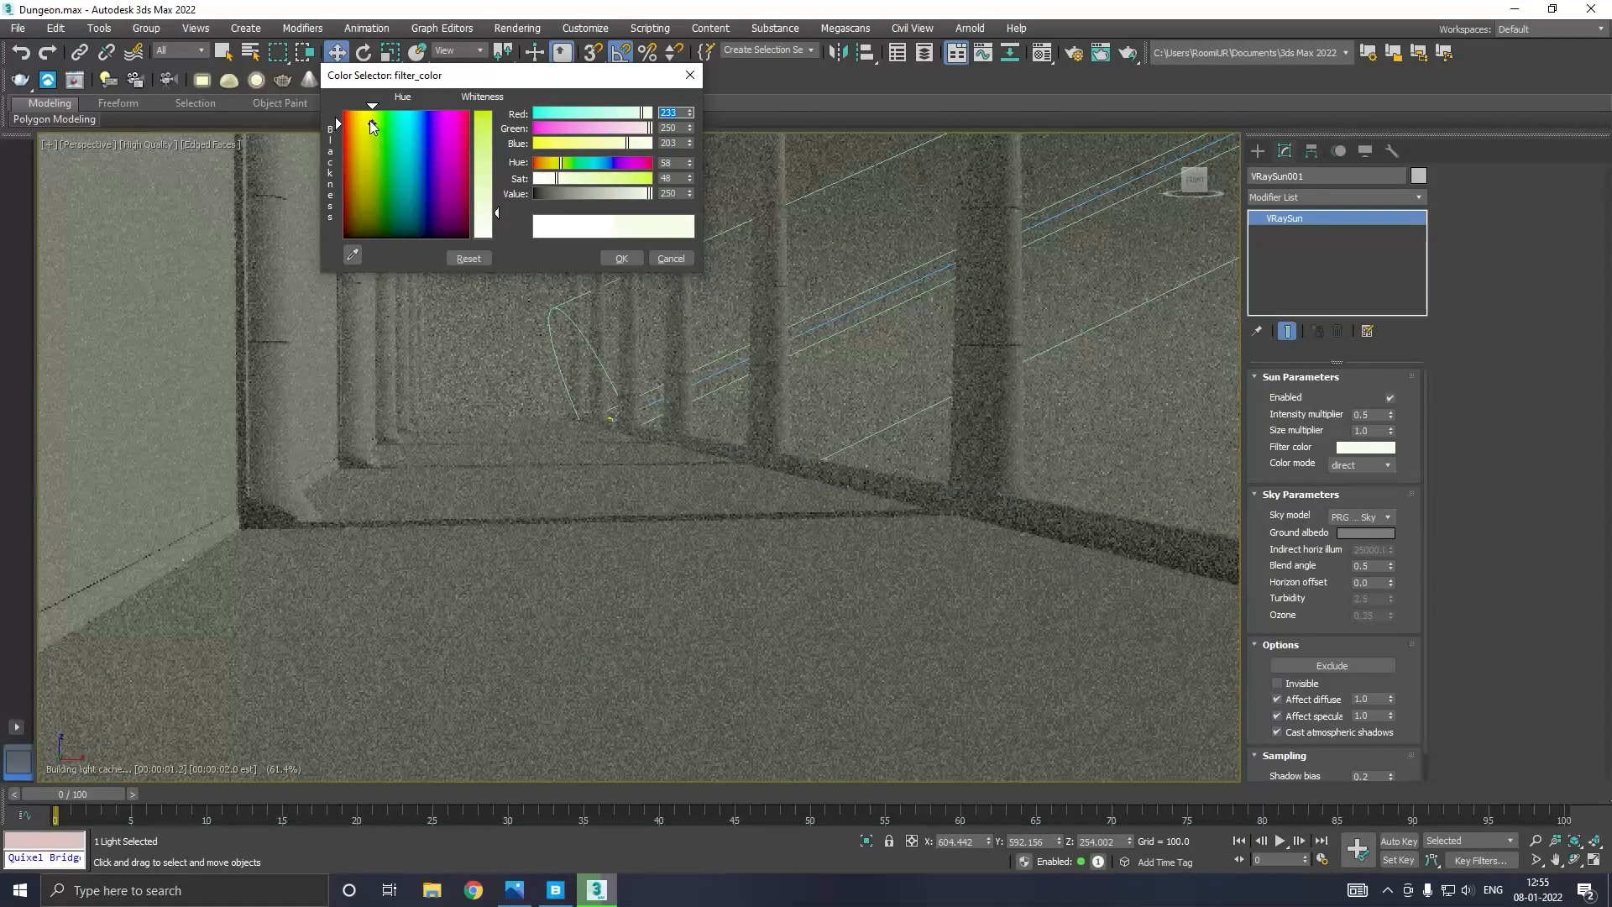
{"action": "left_click", "coordinate": [351, 124]}
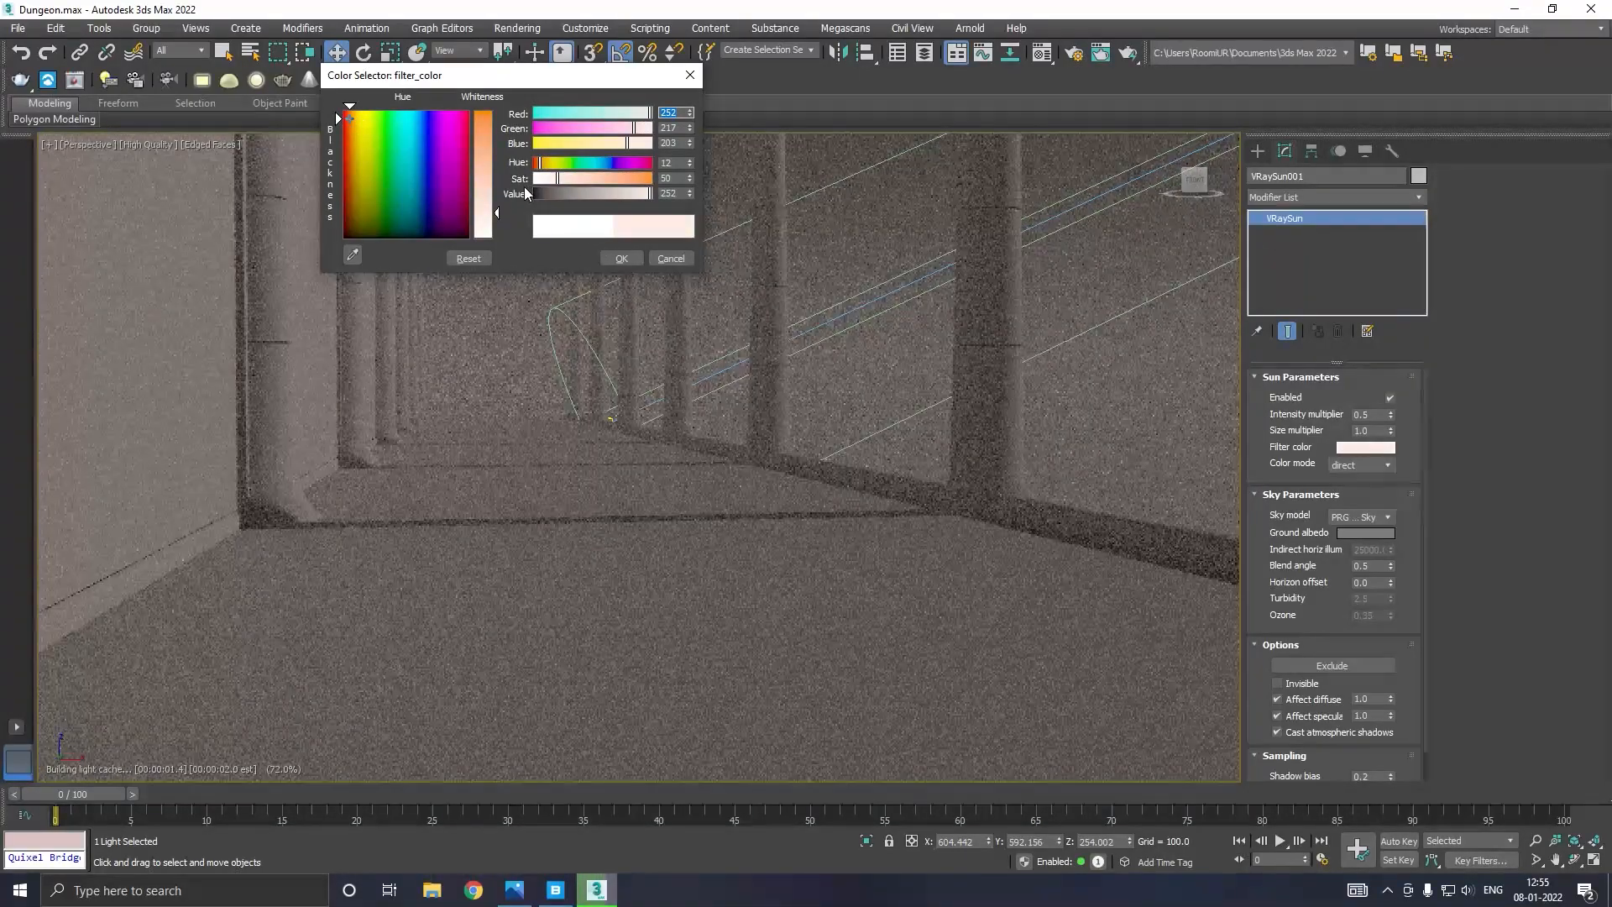
{"action": "left_click", "coordinate": [620, 257]}
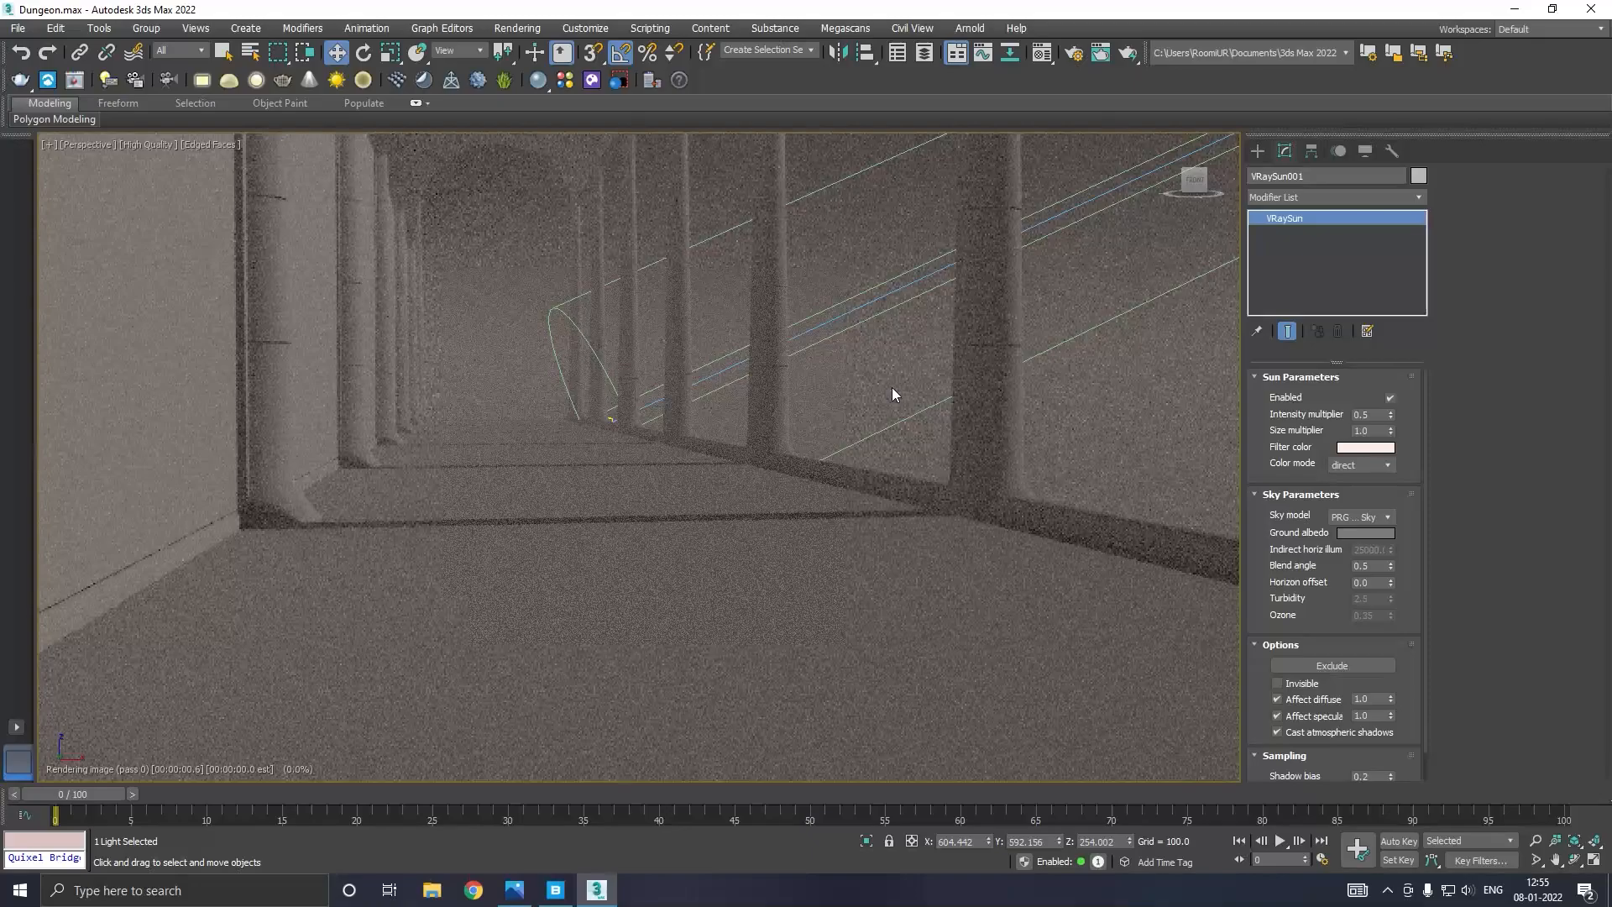
{"action": "left_click", "coordinate": [892, 387]}
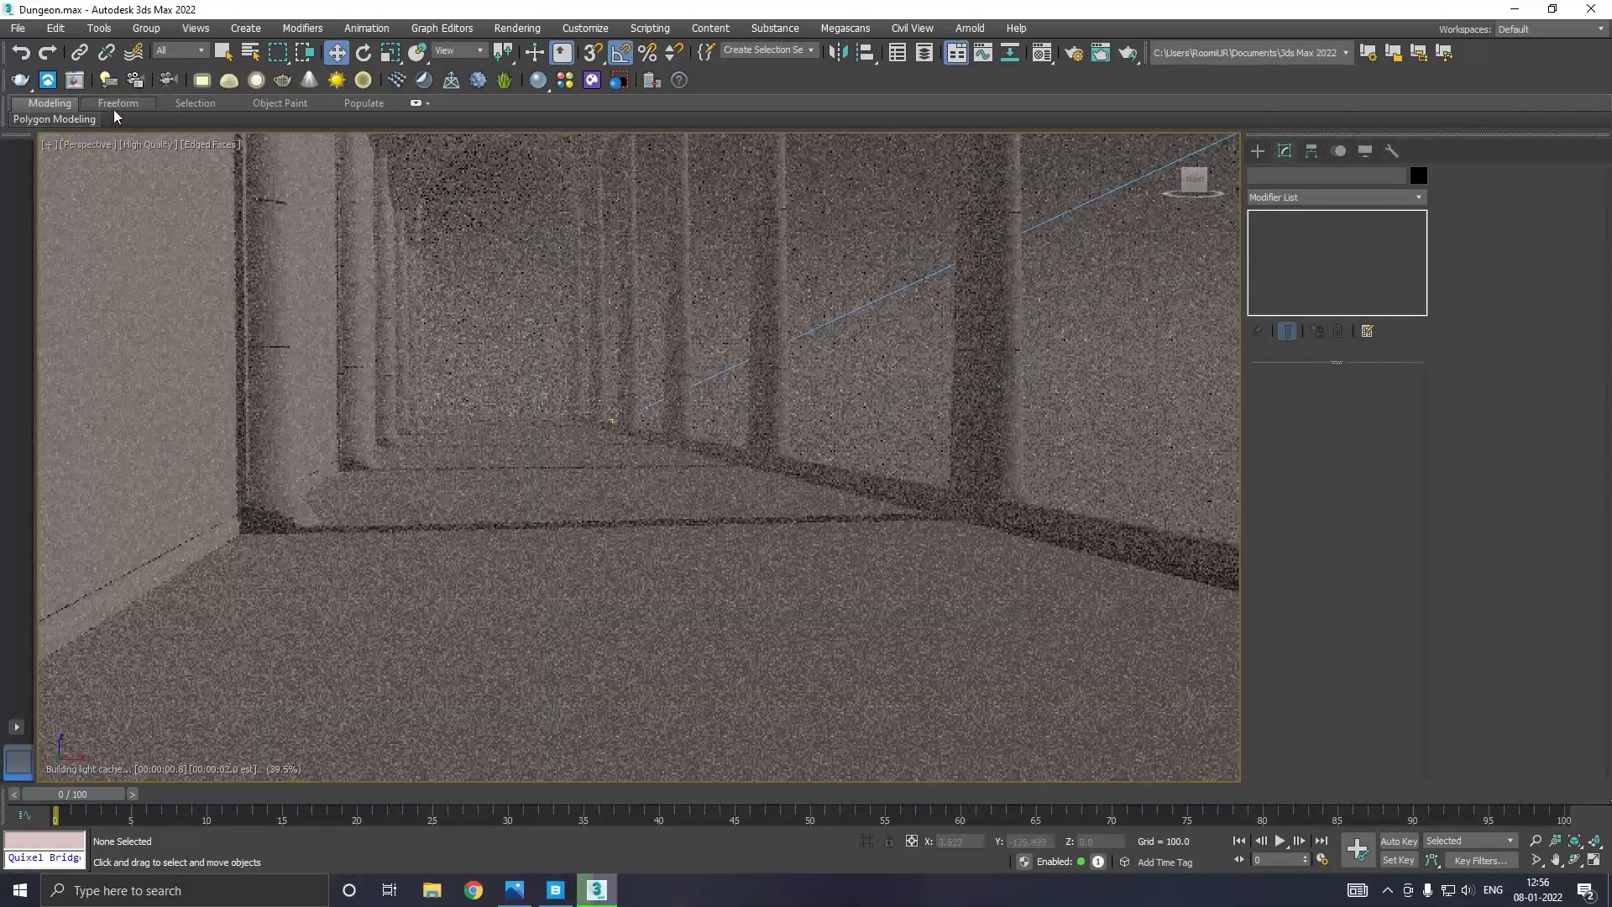
Stop the V-Ray viewport render and switch the perspective view to Standard shading.
{"action": "left_click", "coordinate": [133, 143]}
{"action": "left_click", "coordinate": [155, 178]}
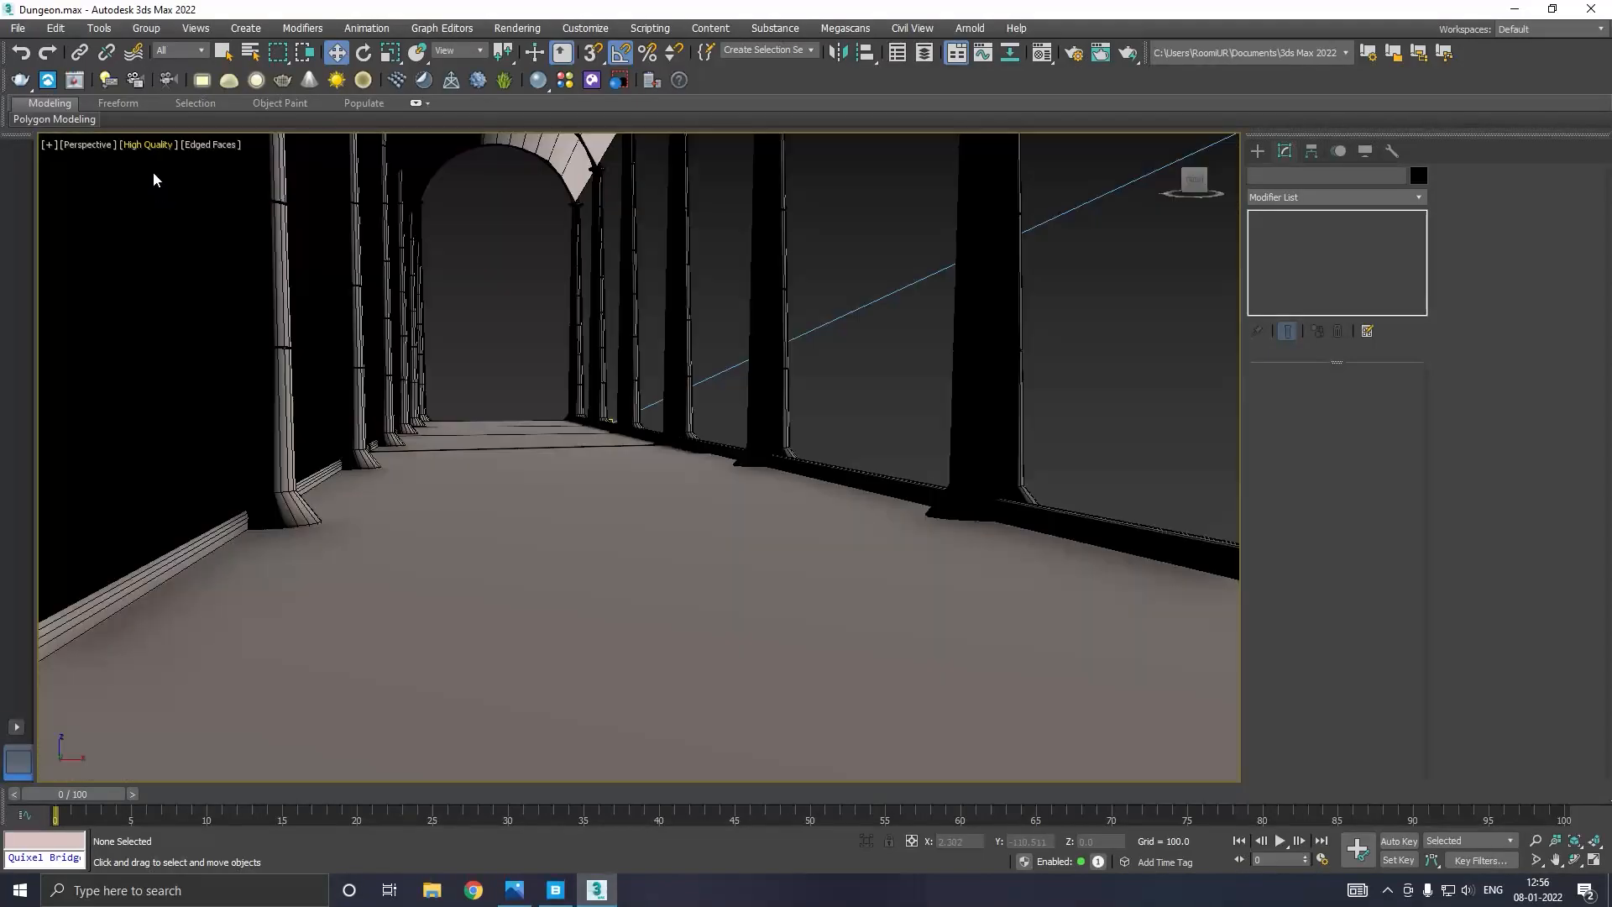
{"action": "left_click", "coordinate": [149, 148]}
{"action": "left_click", "coordinate": [164, 241]}
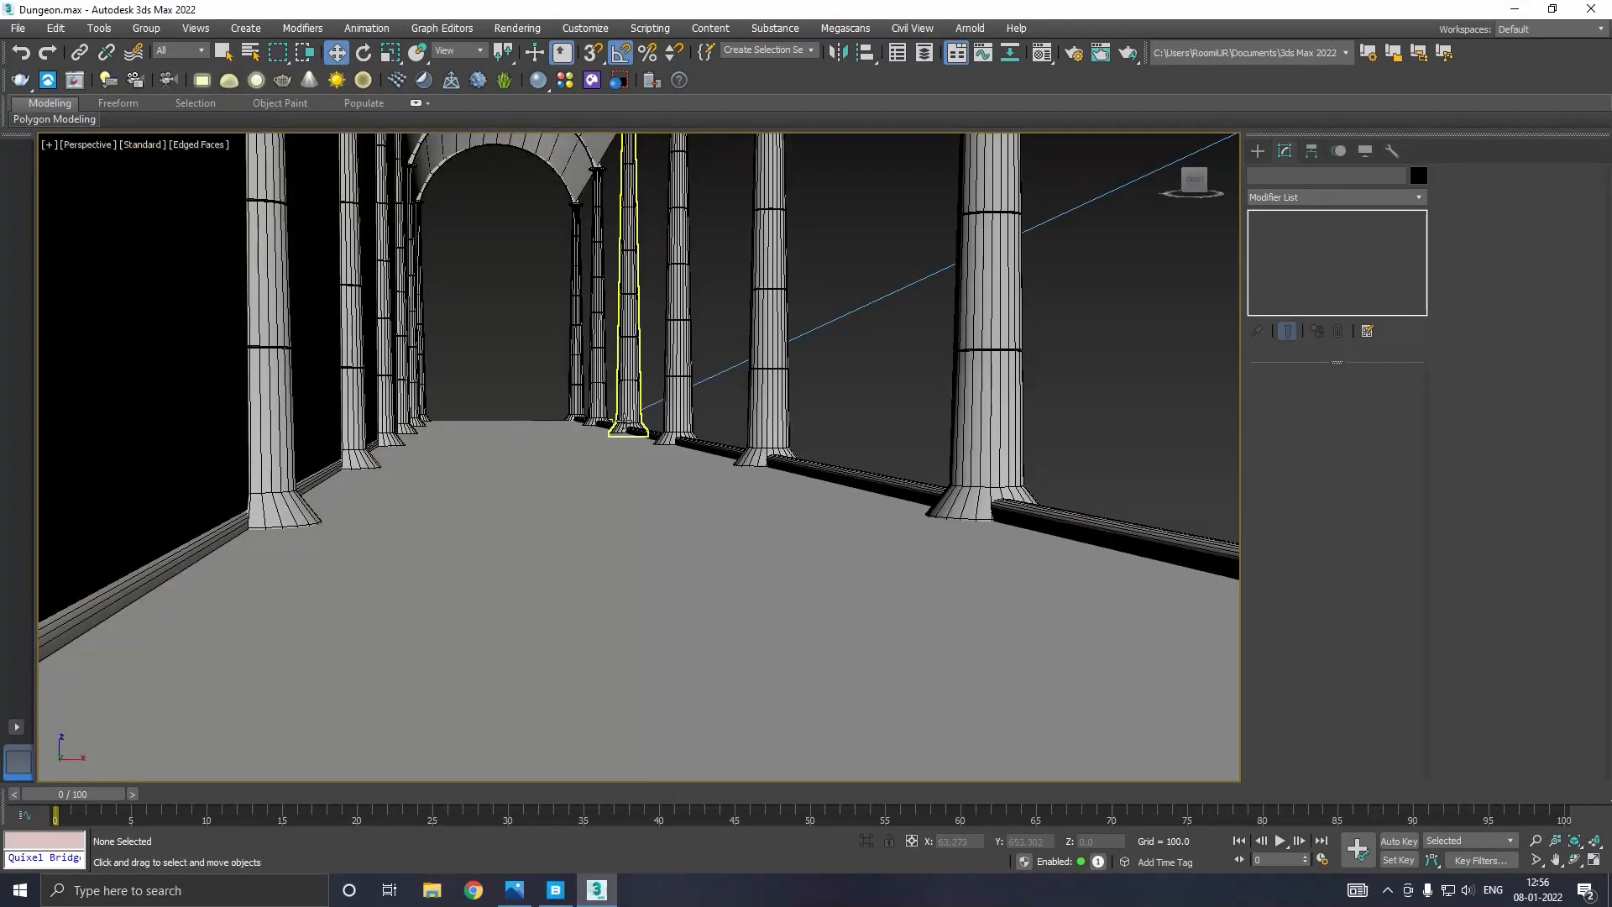
Add a Symmetry modifier to the corridor's wall and roof shell.
{"action": "scroll", "coordinate": [626, 353], "scroll_direction": "down", "scroll_amount": 8}
{"action": "middle_click_drag", "start_coordinate": [666, 421], "coordinate": [395, 470], "text": "alt"}
{"action": "left_click", "coordinate": [396, 470]}
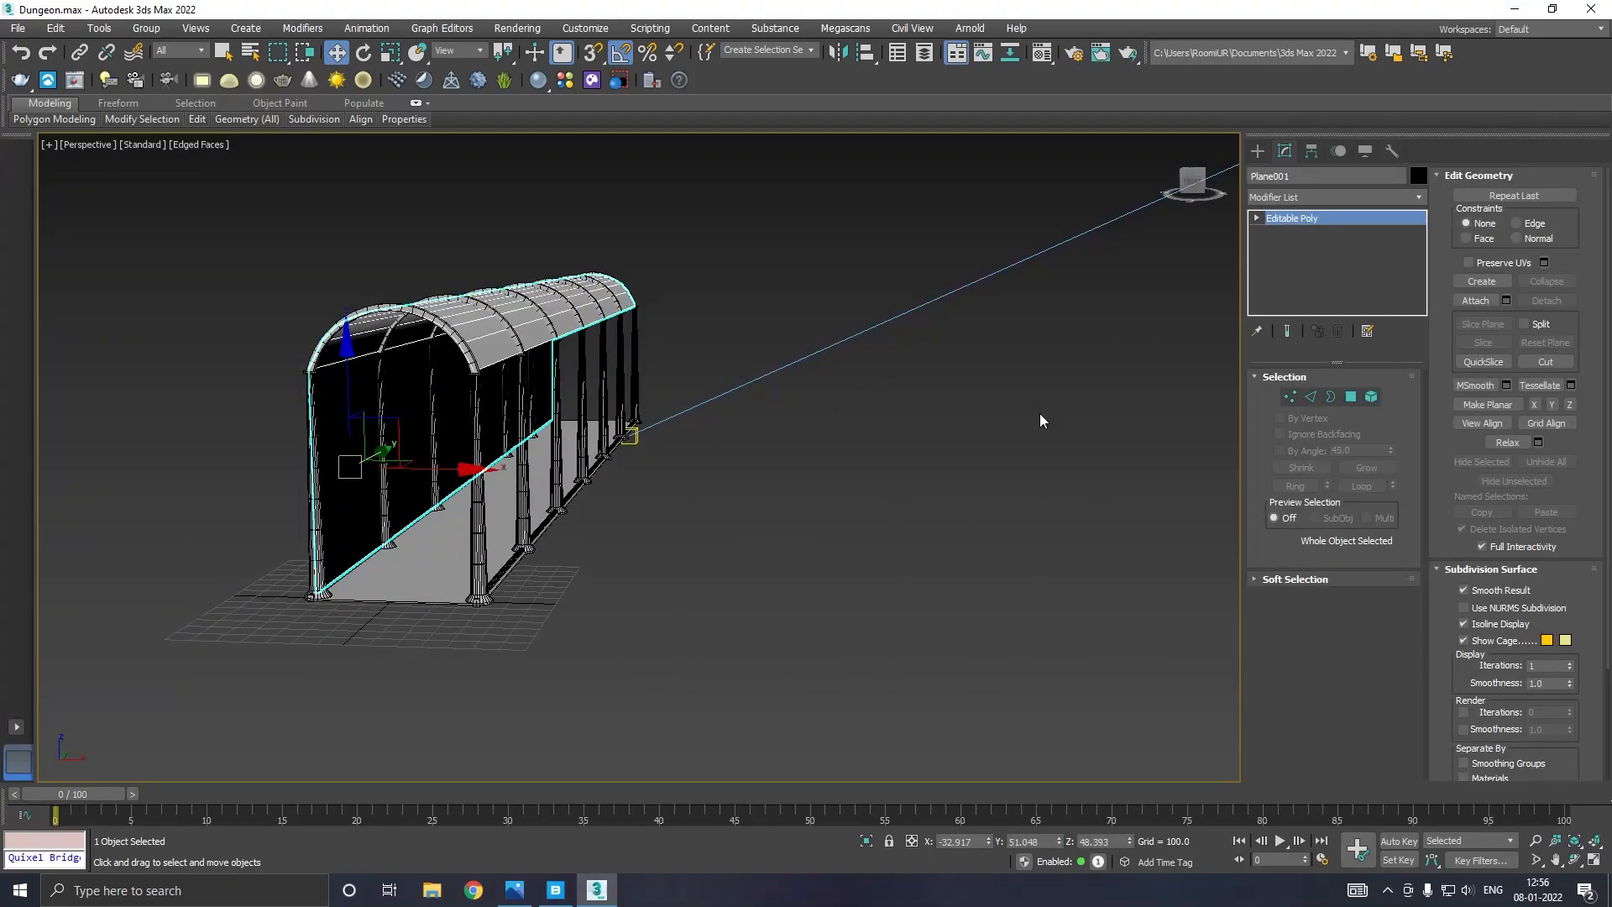
{"action": "left_click", "coordinate": [1419, 198]}
{"action": "left_click_drag", "start_coordinate": [1415, 254], "coordinate": [1439, 729]}
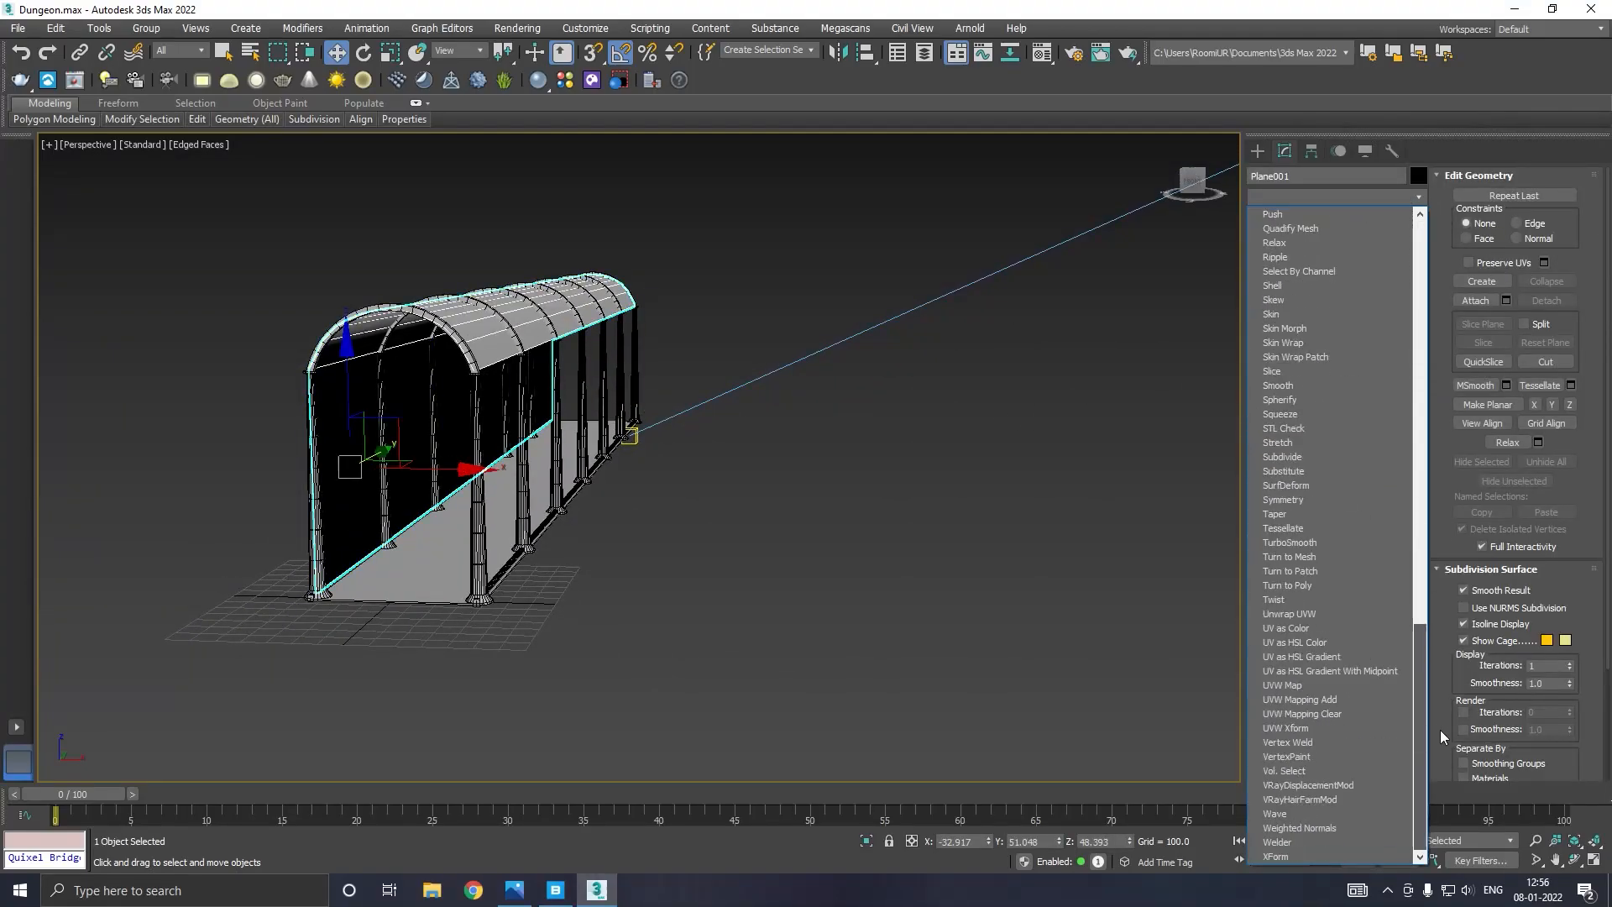
{"action": "left_click", "coordinate": [1298, 500]}
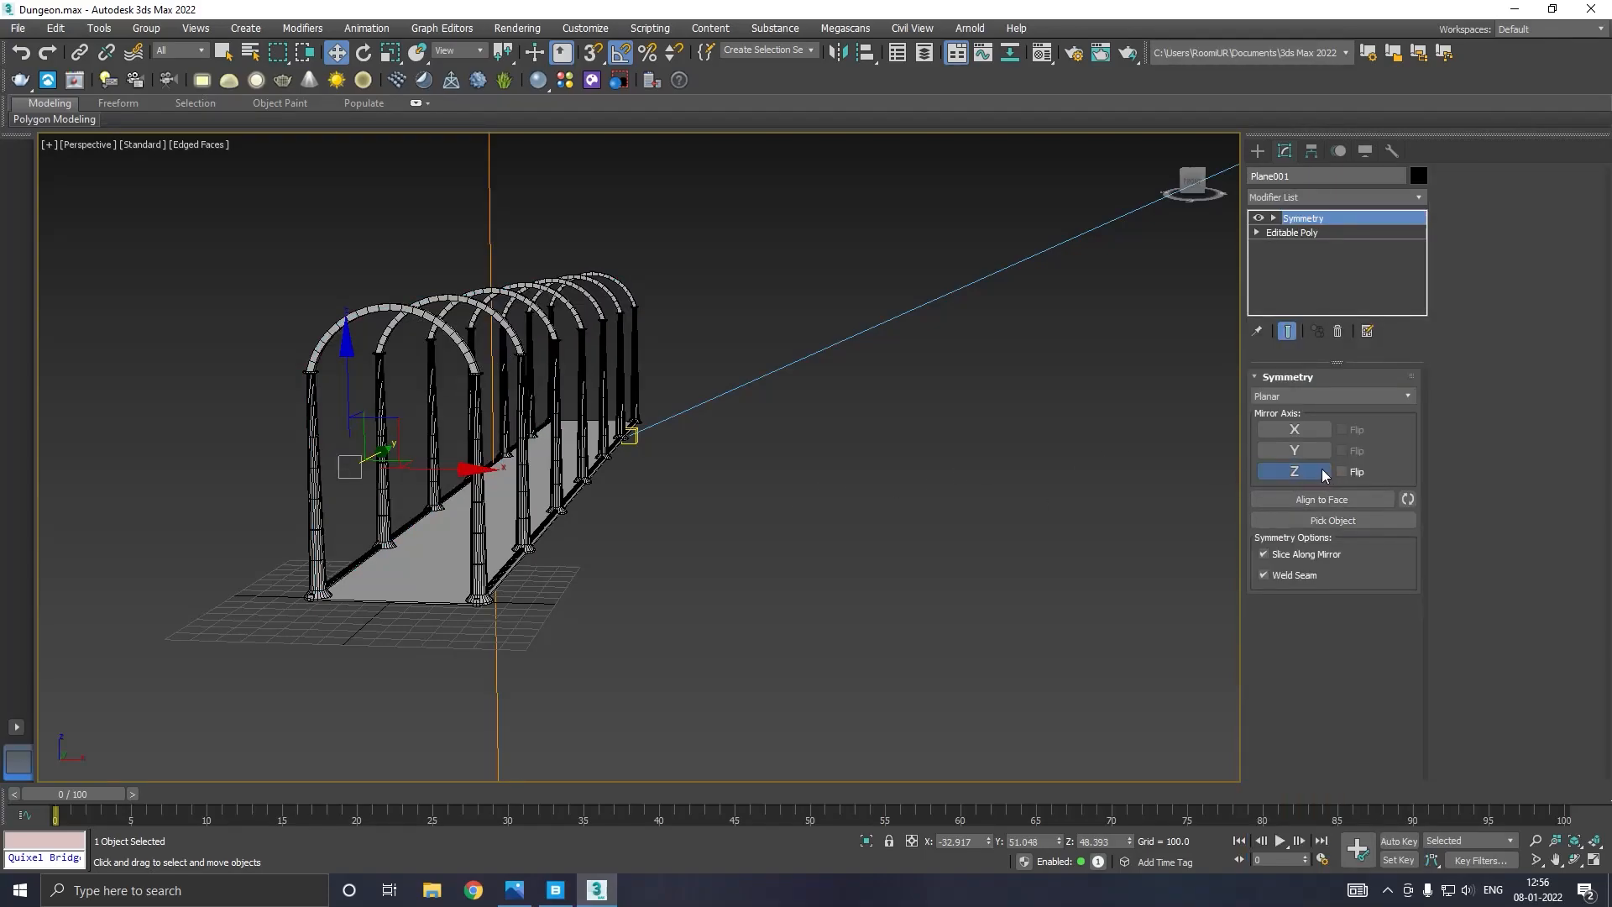
Try the Y, X and flipped Z mirror axes for the symmetry, returning to Z only without flip.
{"action": "left_click", "coordinate": [1308, 450]}
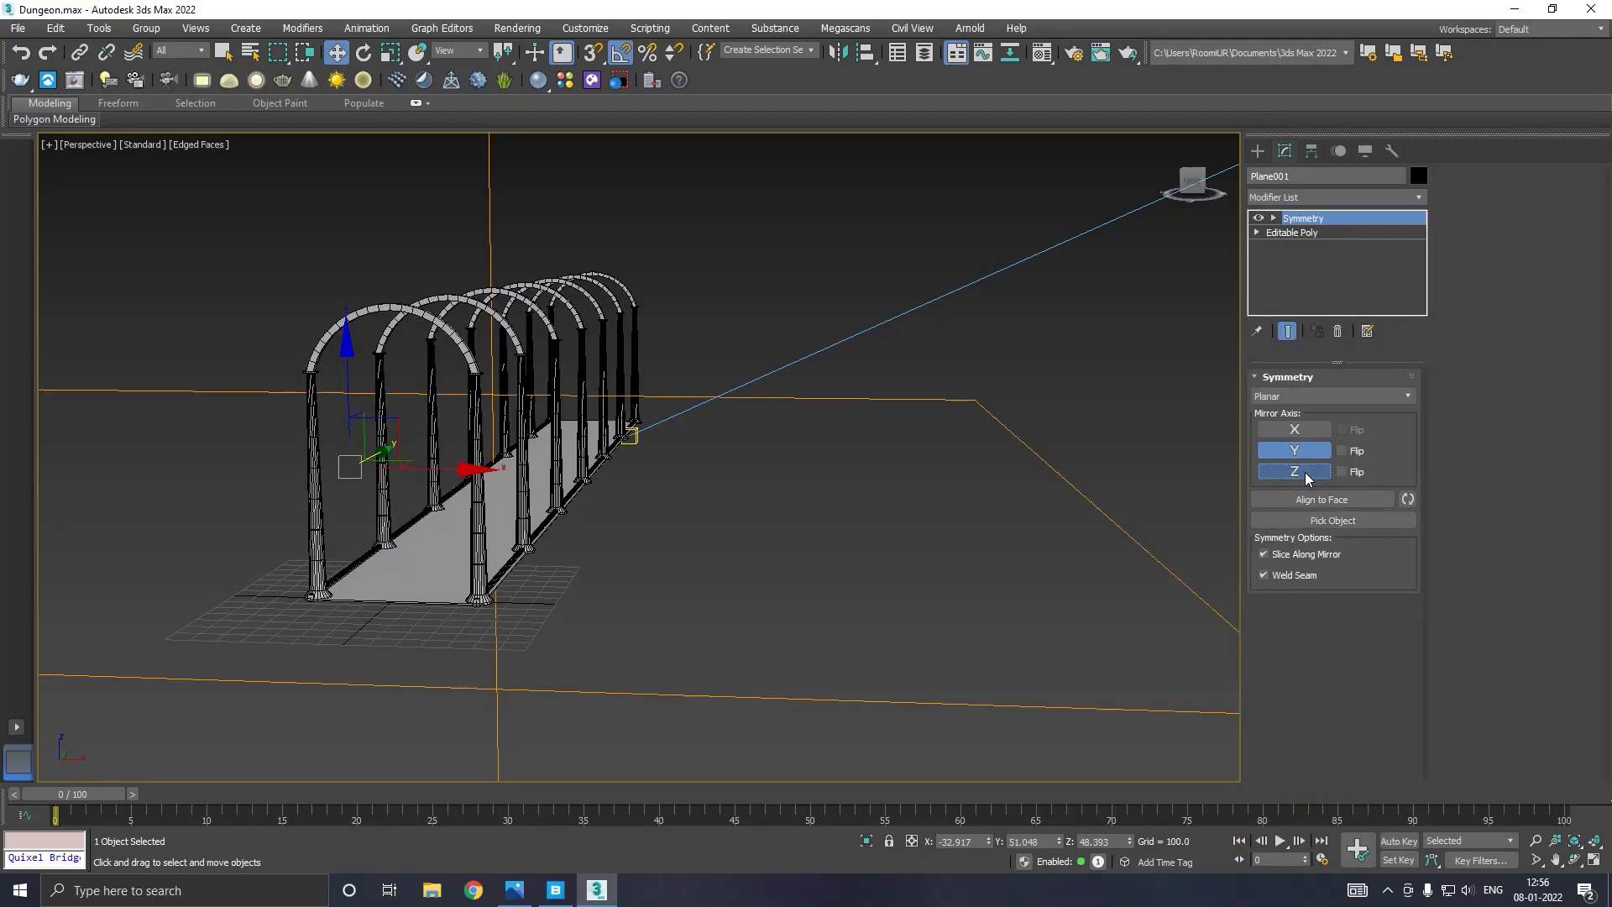
{"action": "left_click", "coordinate": [1293, 431]}
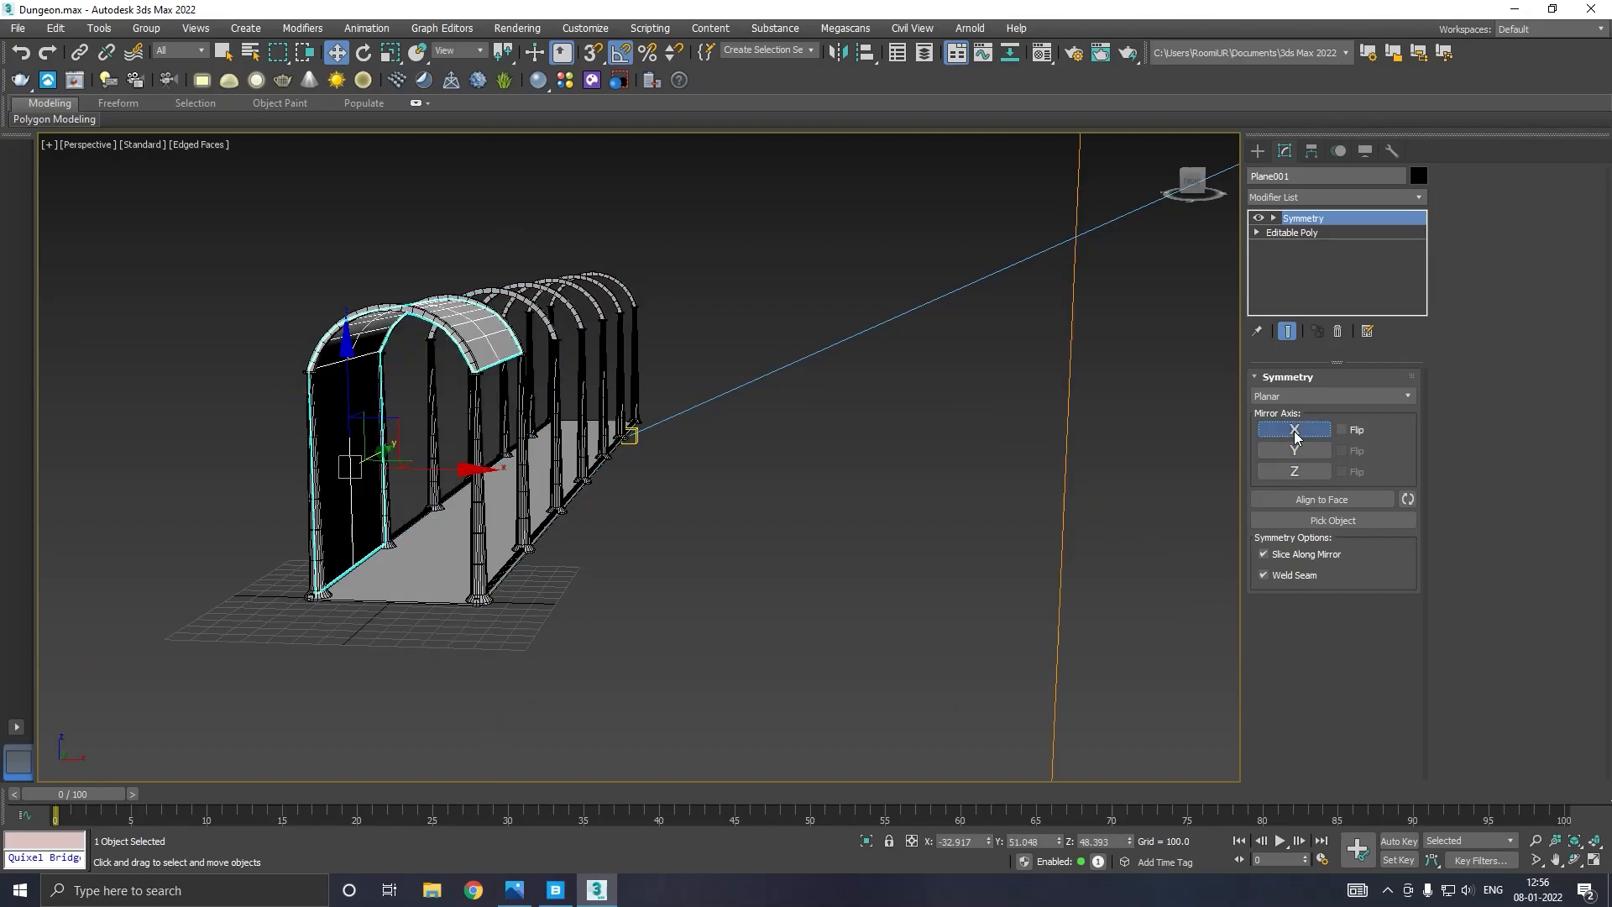
{"action": "left_click", "coordinate": [1301, 468]}
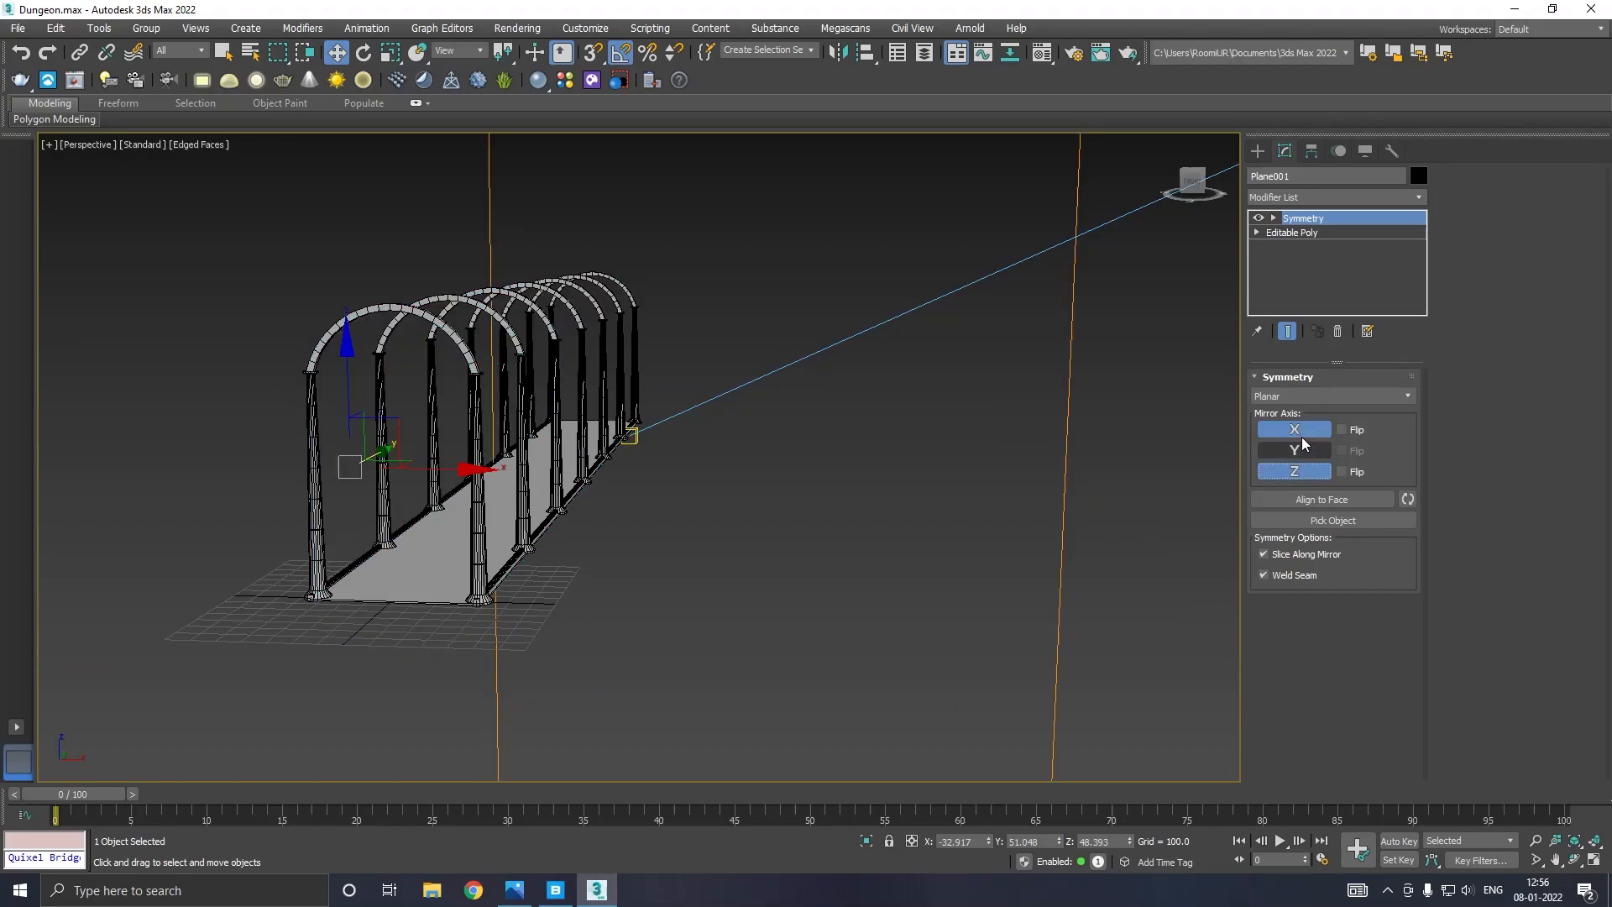
{"action": "left_click", "coordinate": [1343, 472]}
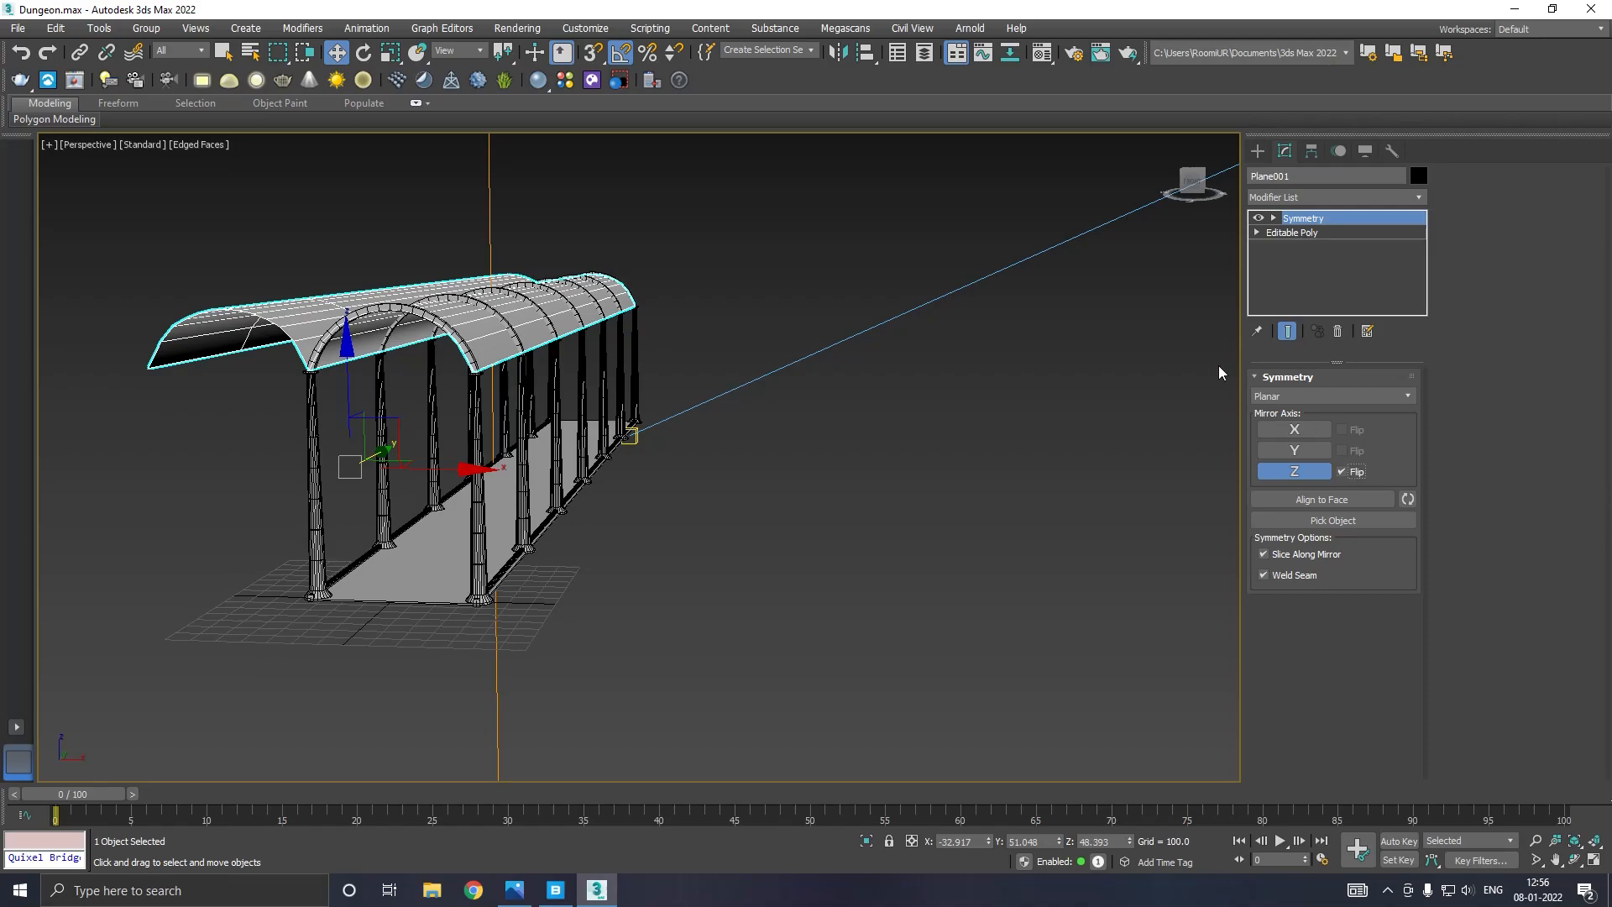
{"action": "left_click", "coordinate": [1323, 471]}
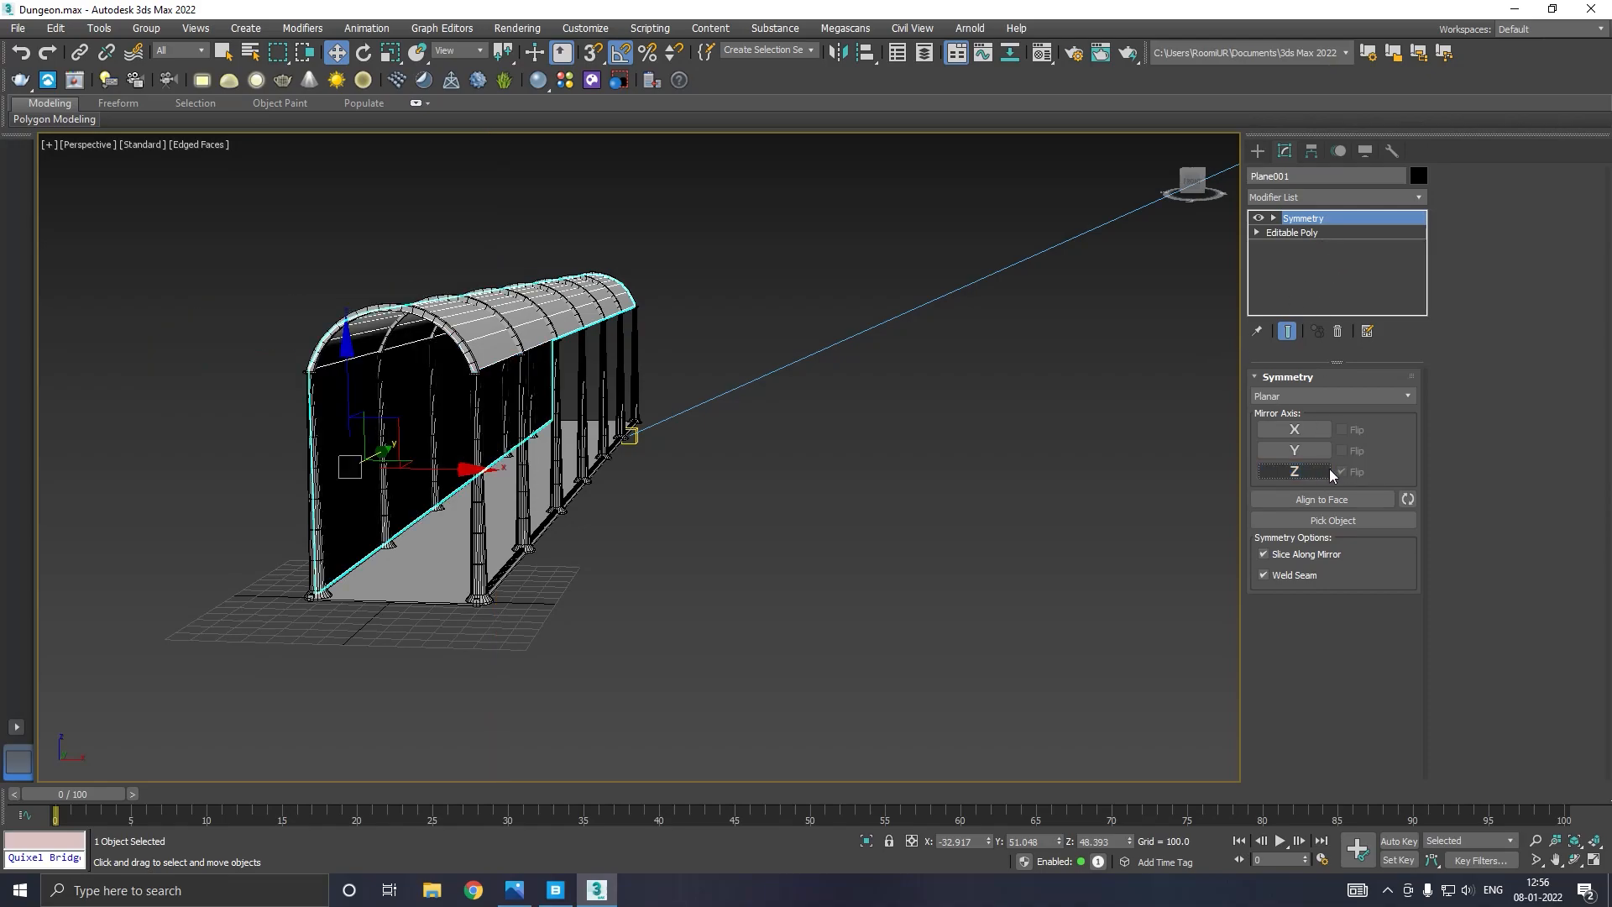
{"action": "left_click", "coordinate": [1328, 468]}
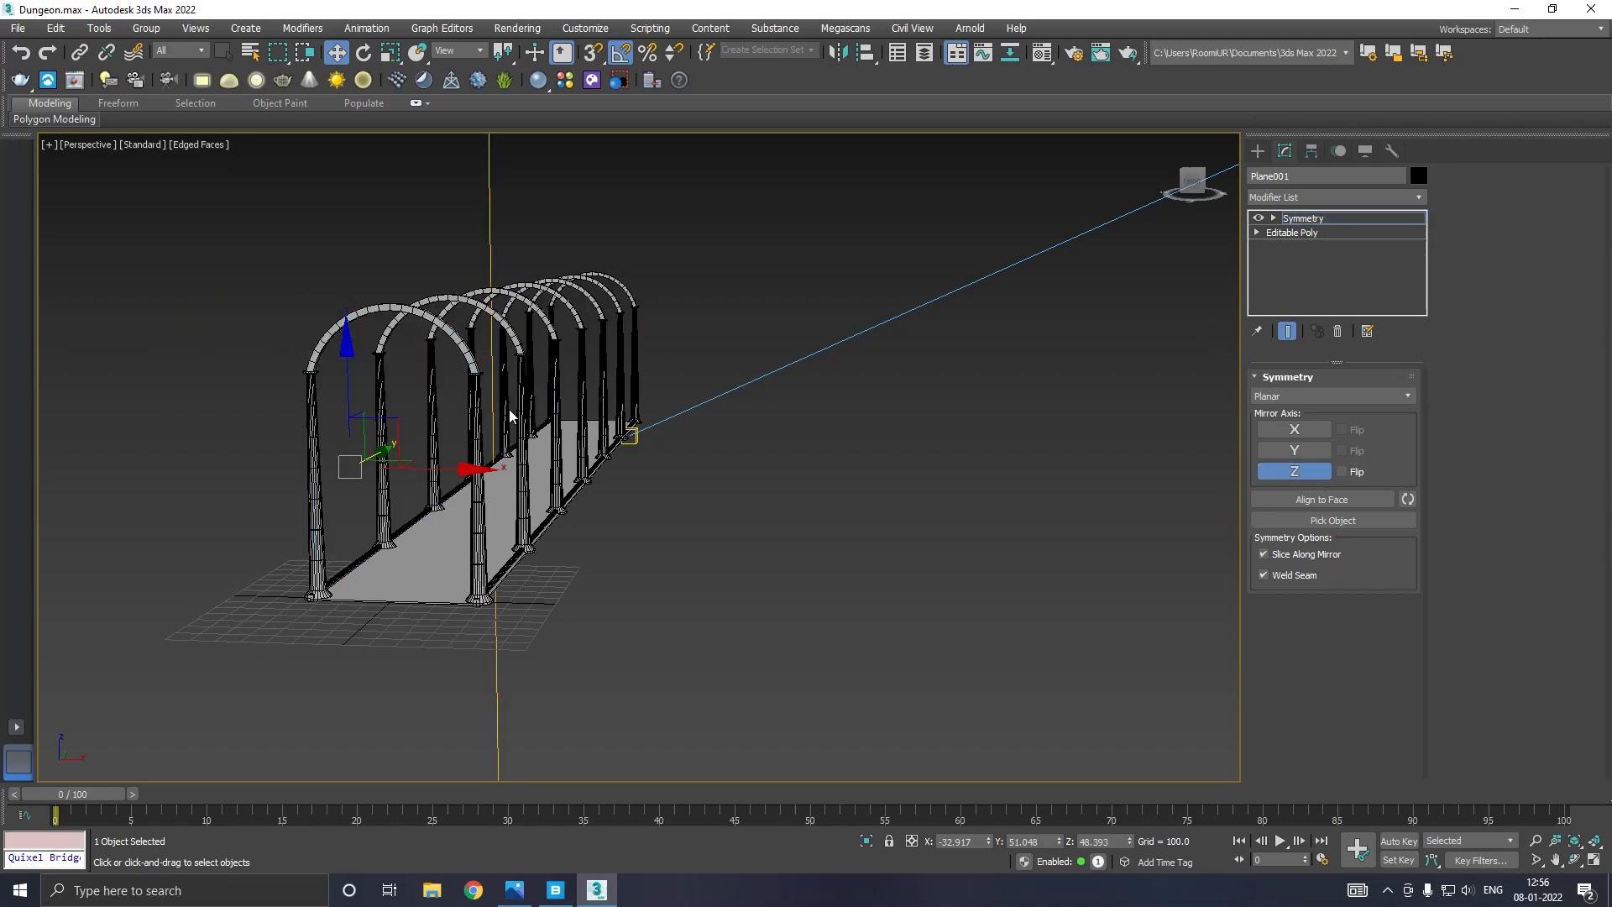
Move the symmetry's mirror plane along X to about 3.286, mirroring the wall onto the corridor's open side.
{"action": "left_click_drag", "start_coordinate": [456, 472], "coordinate": [532, 469]}
{"action": "middle_click_drag", "start_coordinate": [534, 469], "coordinate": [553, 471], "text": "alt"}
{"action": "scroll", "coordinate": [415, 505], "scroll_direction": "up", "scroll_amount": 4}
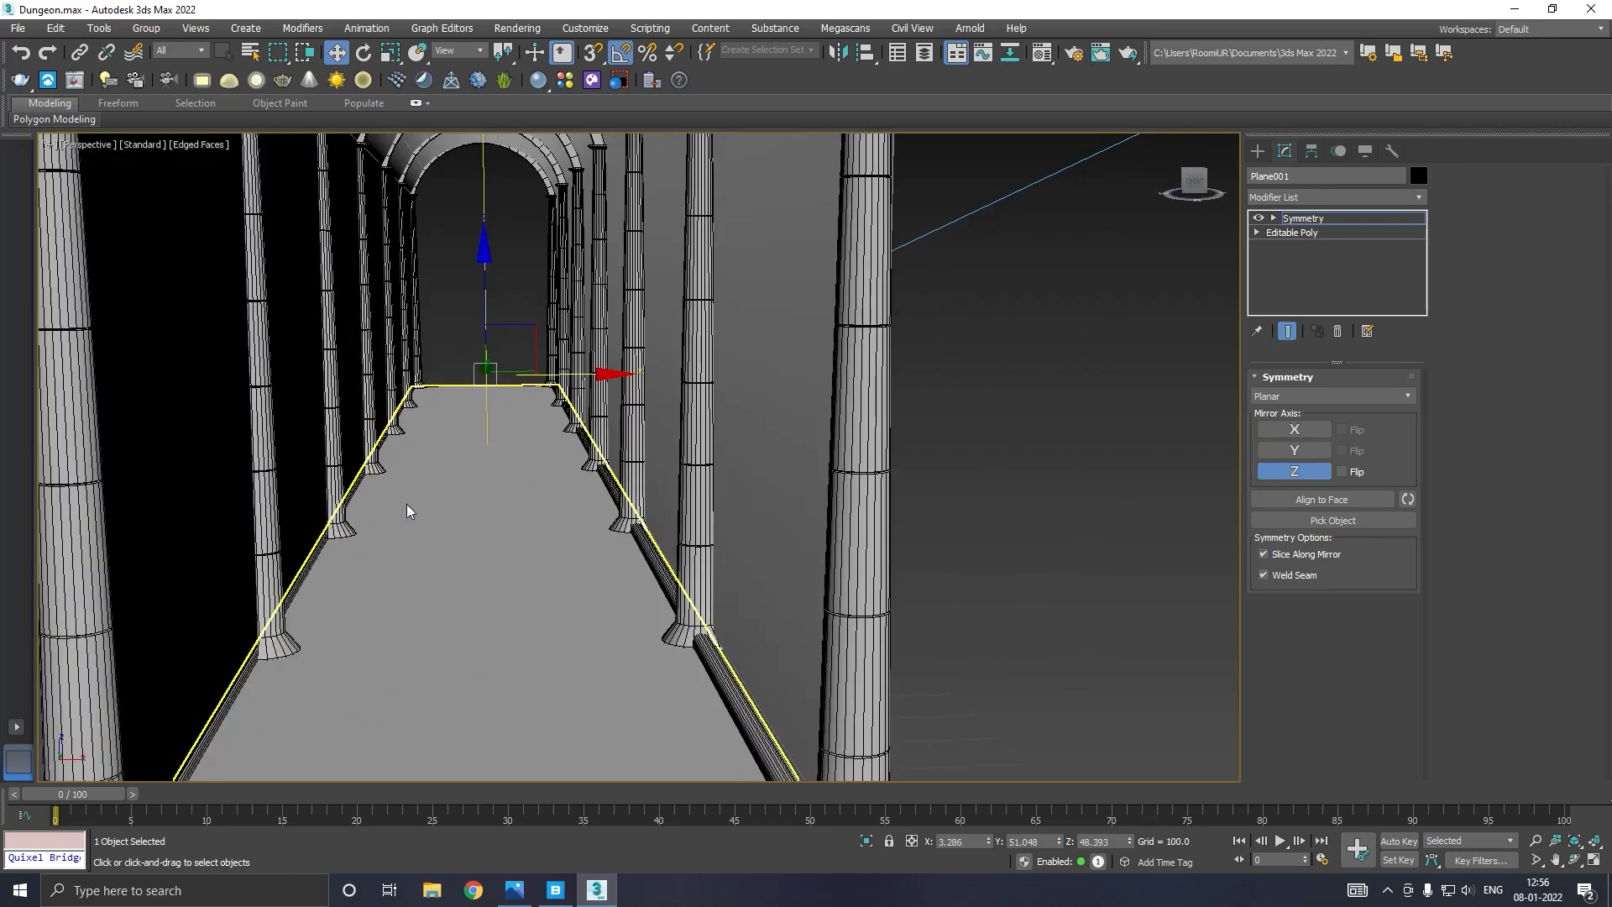
{"action": "middle_click_drag", "start_coordinate": [568, 499], "coordinate": [480, 515], "text": "alt"}
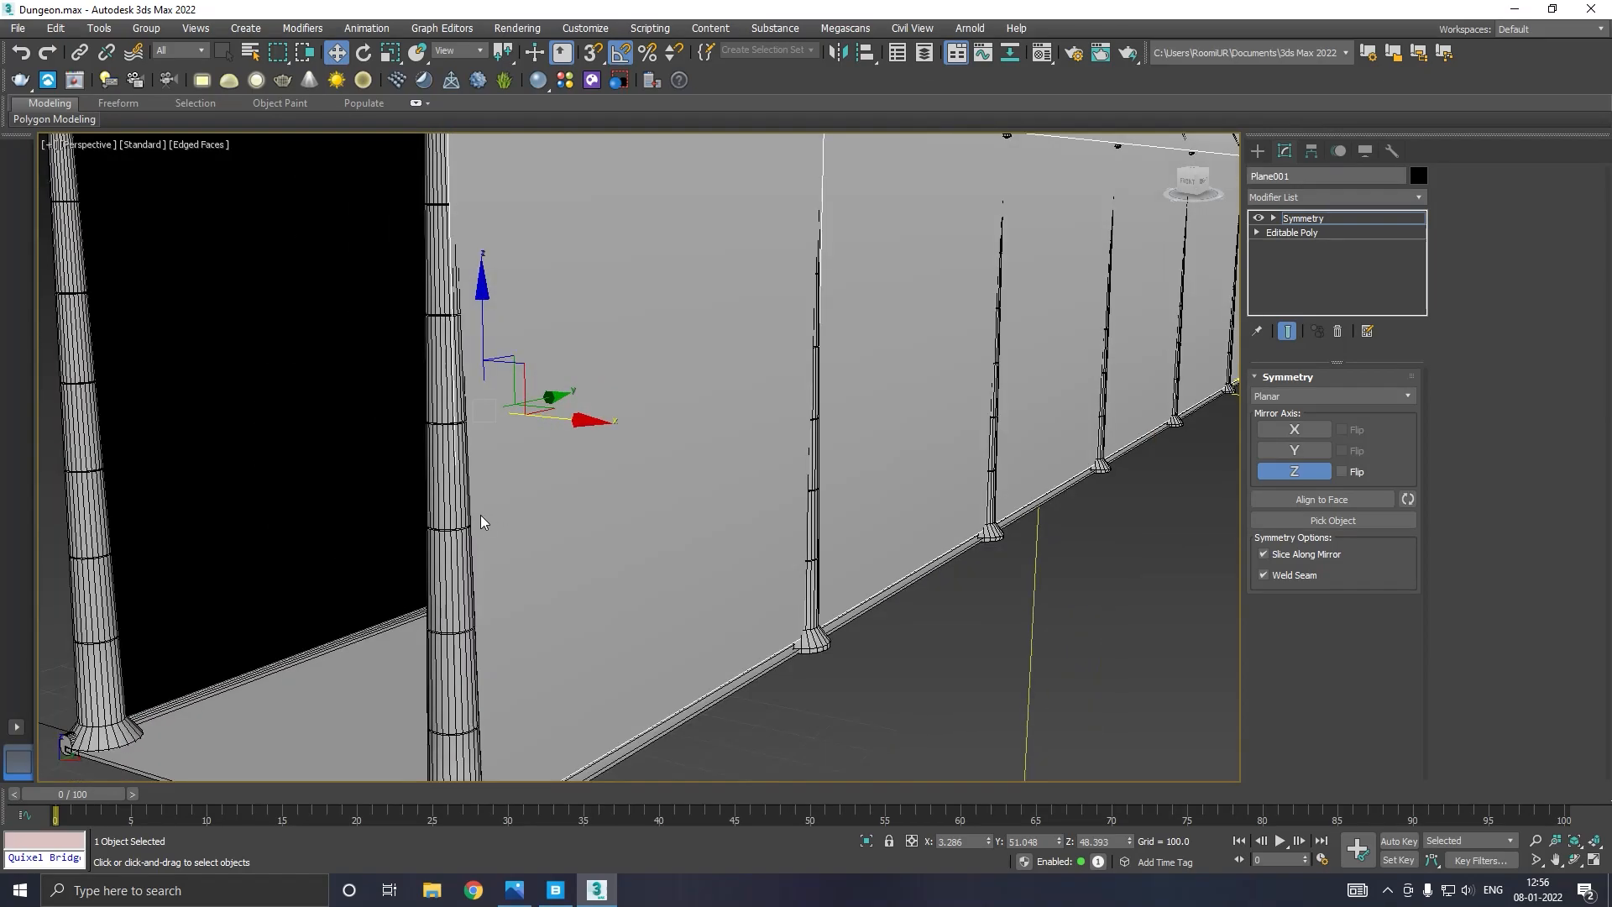
{"action": "scroll", "coordinate": [480, 515], "scroll_direction": "down", "scroll_amount": 3}
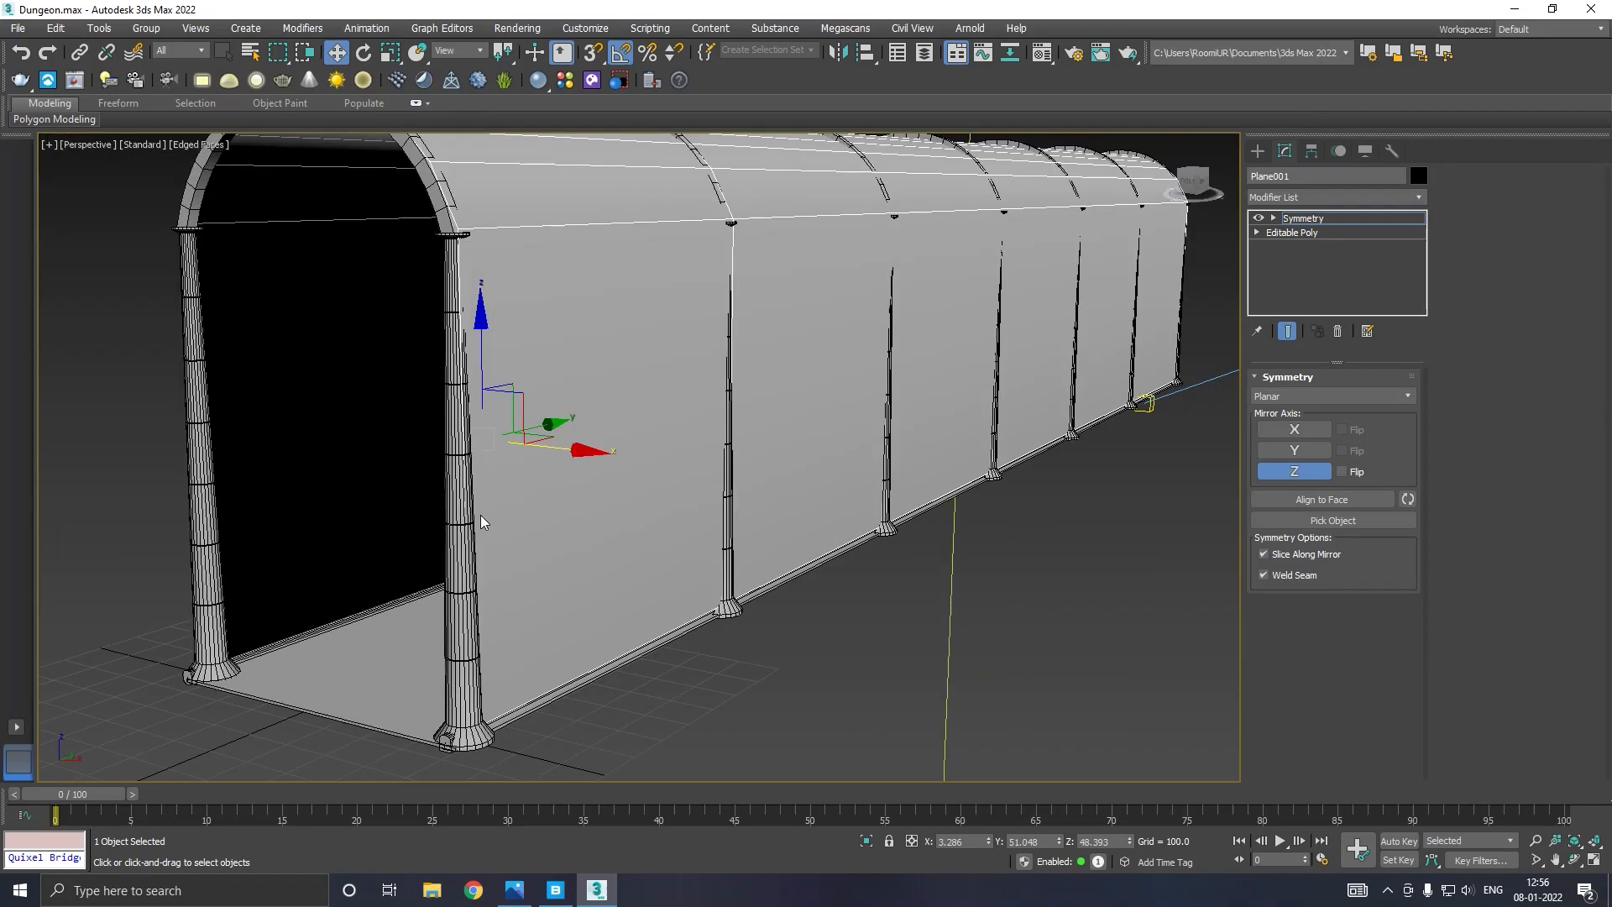
Collapse the shell's Symmetry modifier into a plain Editable Poly.
{"action": "left_click", "coordinate": [1307, 232]}
{"action": "right_click", "coordinate": [1307, 232]}
{"action": "left_click", "coordinate": [1367, 389]}
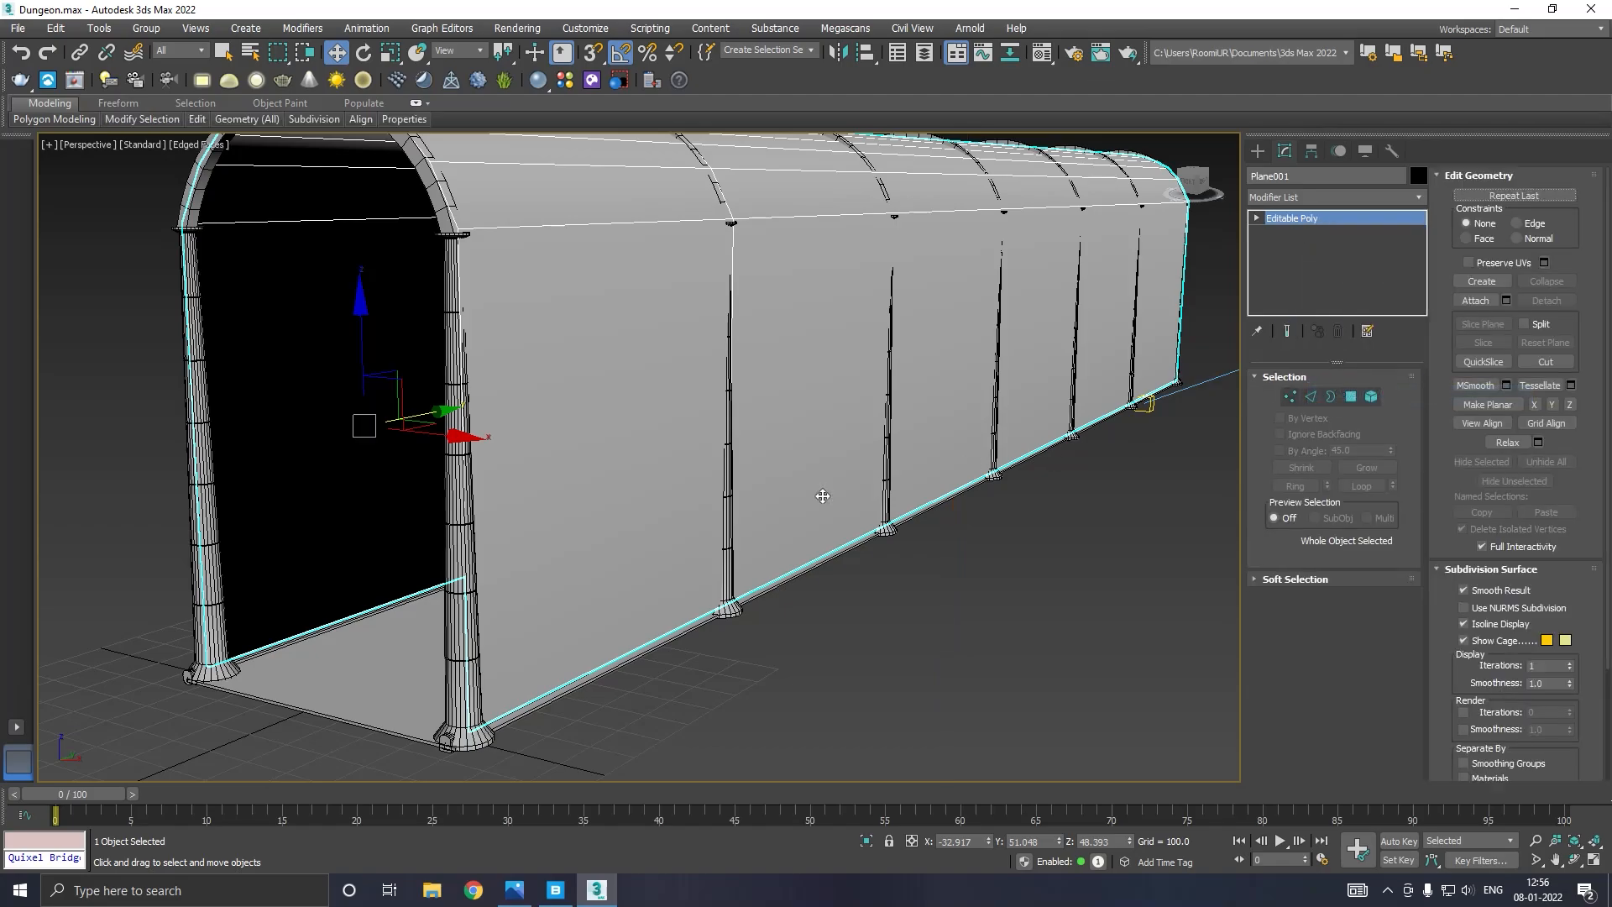
Bridge the two vertical wall edges at the corridor's far end with a one-segment face.
{"action": "scroll", "coordinate": [640, 529], "scroll_direction": "down", "scroll_amount": 3}
{"action": "mouse_move", "coordinate": [641, 529]}
{"action": "middle_mouse_down", "text": "alt"}
{"action": "mouse_move", "coordinate": [719, 506]}
{"action": "mouse_move", "coordinate": [456, 526]}
{"action": "mouse_move", "coordinate": [648, 504]}
{"action": "middle_mouse_up", "text": "alt"}
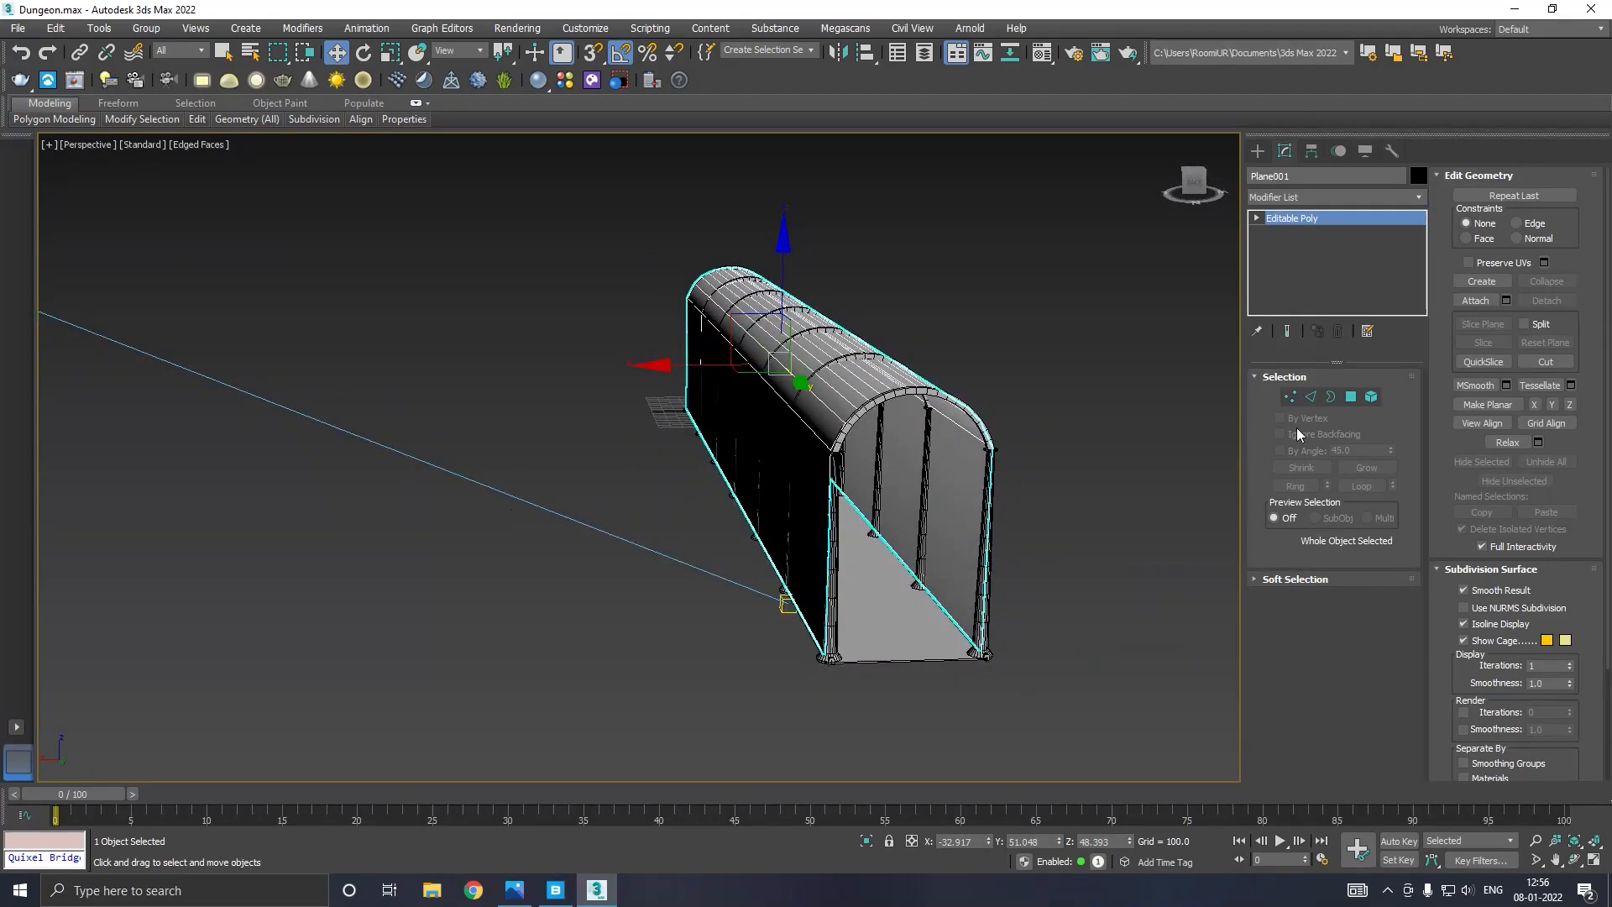
{"action": "left_click", "coordinate": [1310, 397]}
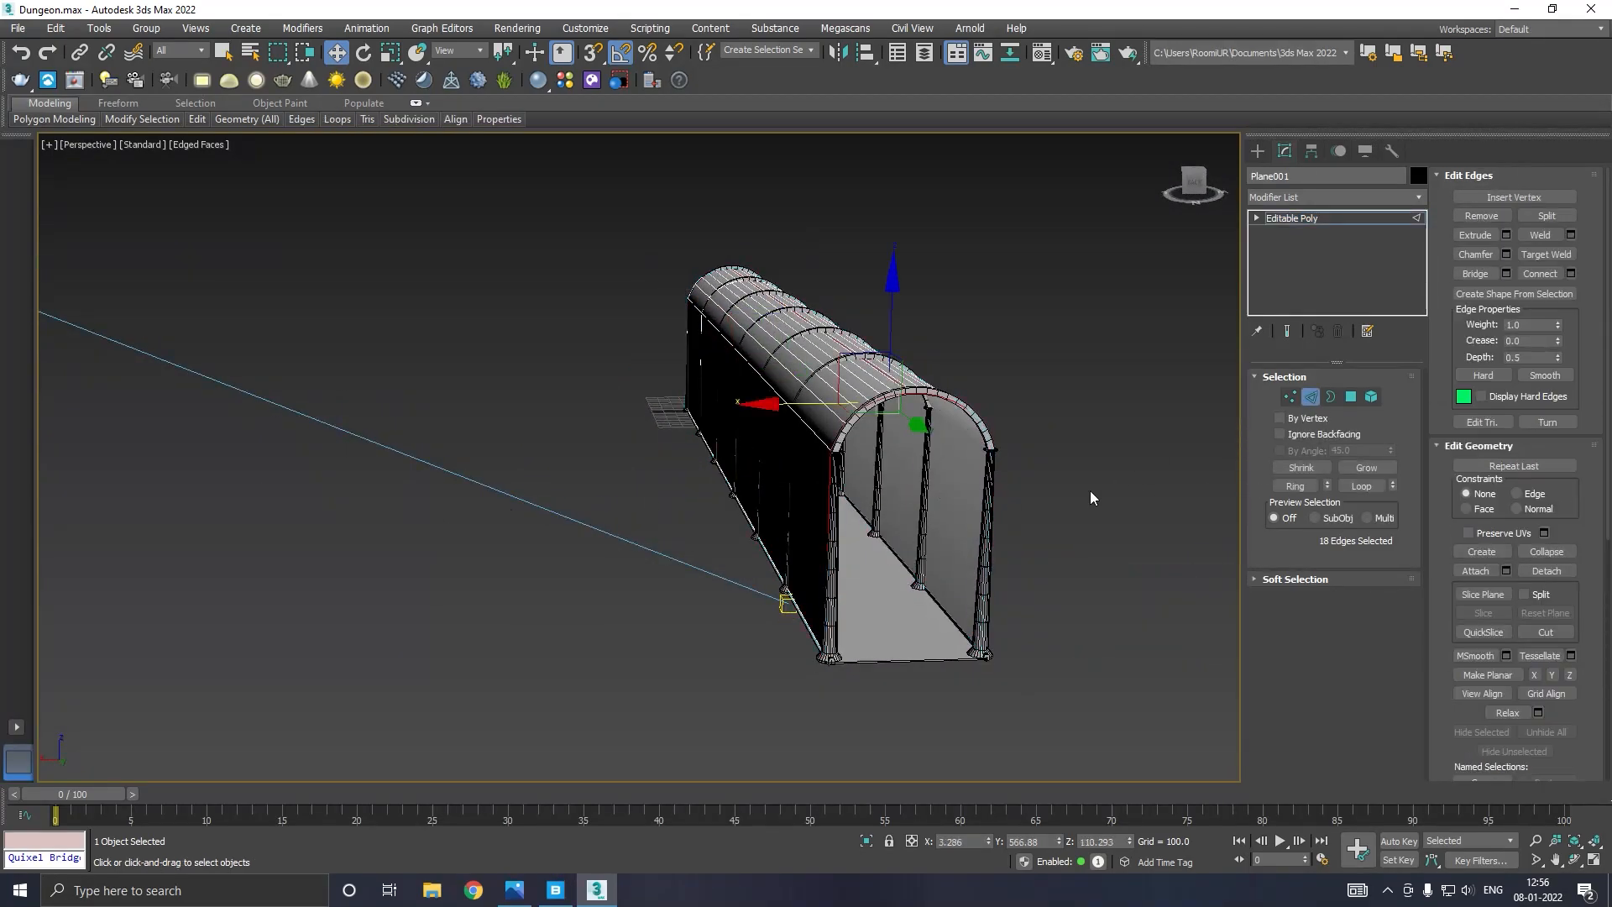
{"action": "left_click", "coordinate": [994, 544]}
{"action": "left_click", "coordinate": [830, 579], "text": "ctrl"}
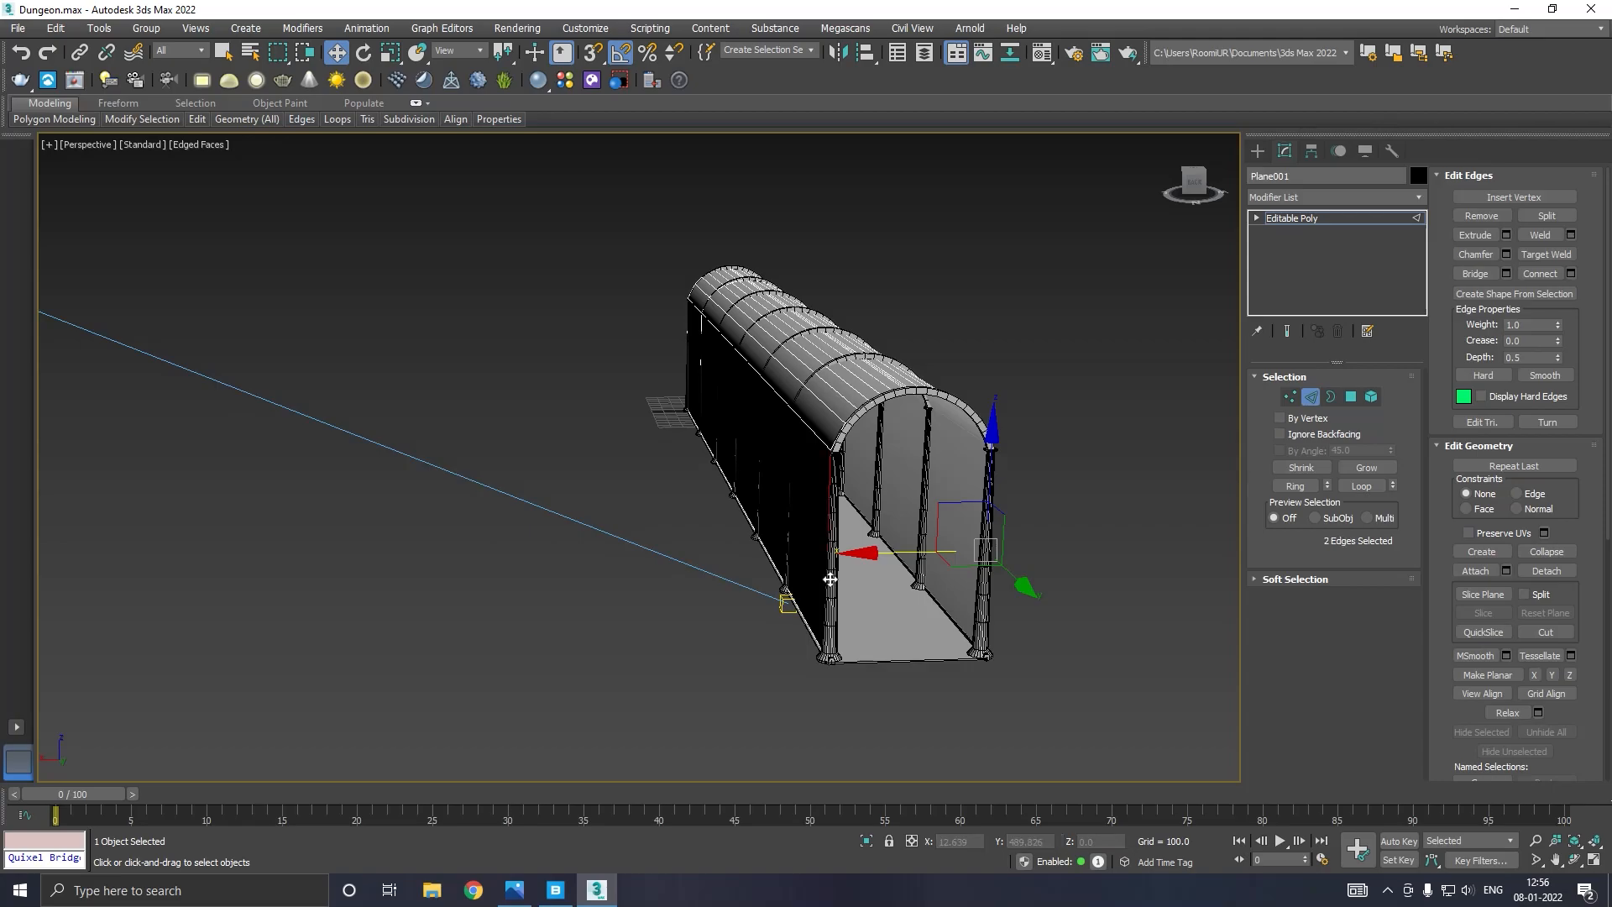
{"action": "left_click", "coordinate": [1506, 275]}
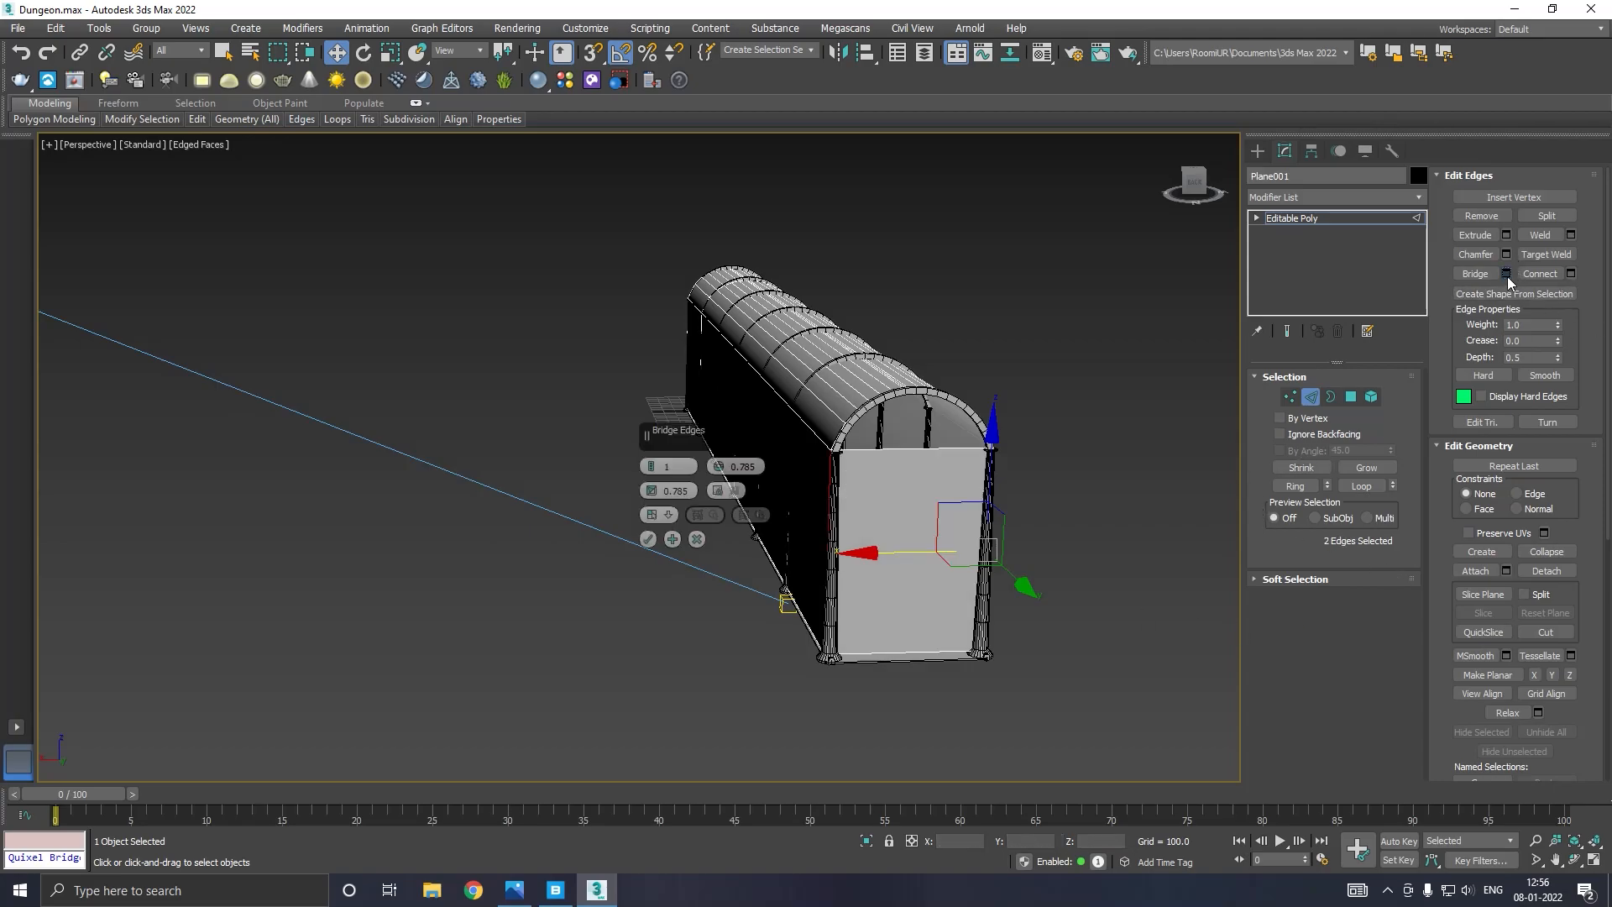
{"action": "left_click", "coordinate": [648, 540]}
Cap the open arch border above the far end wall and leave border editing.
{"action": "left_click", "coordinate": [1332, 396]}
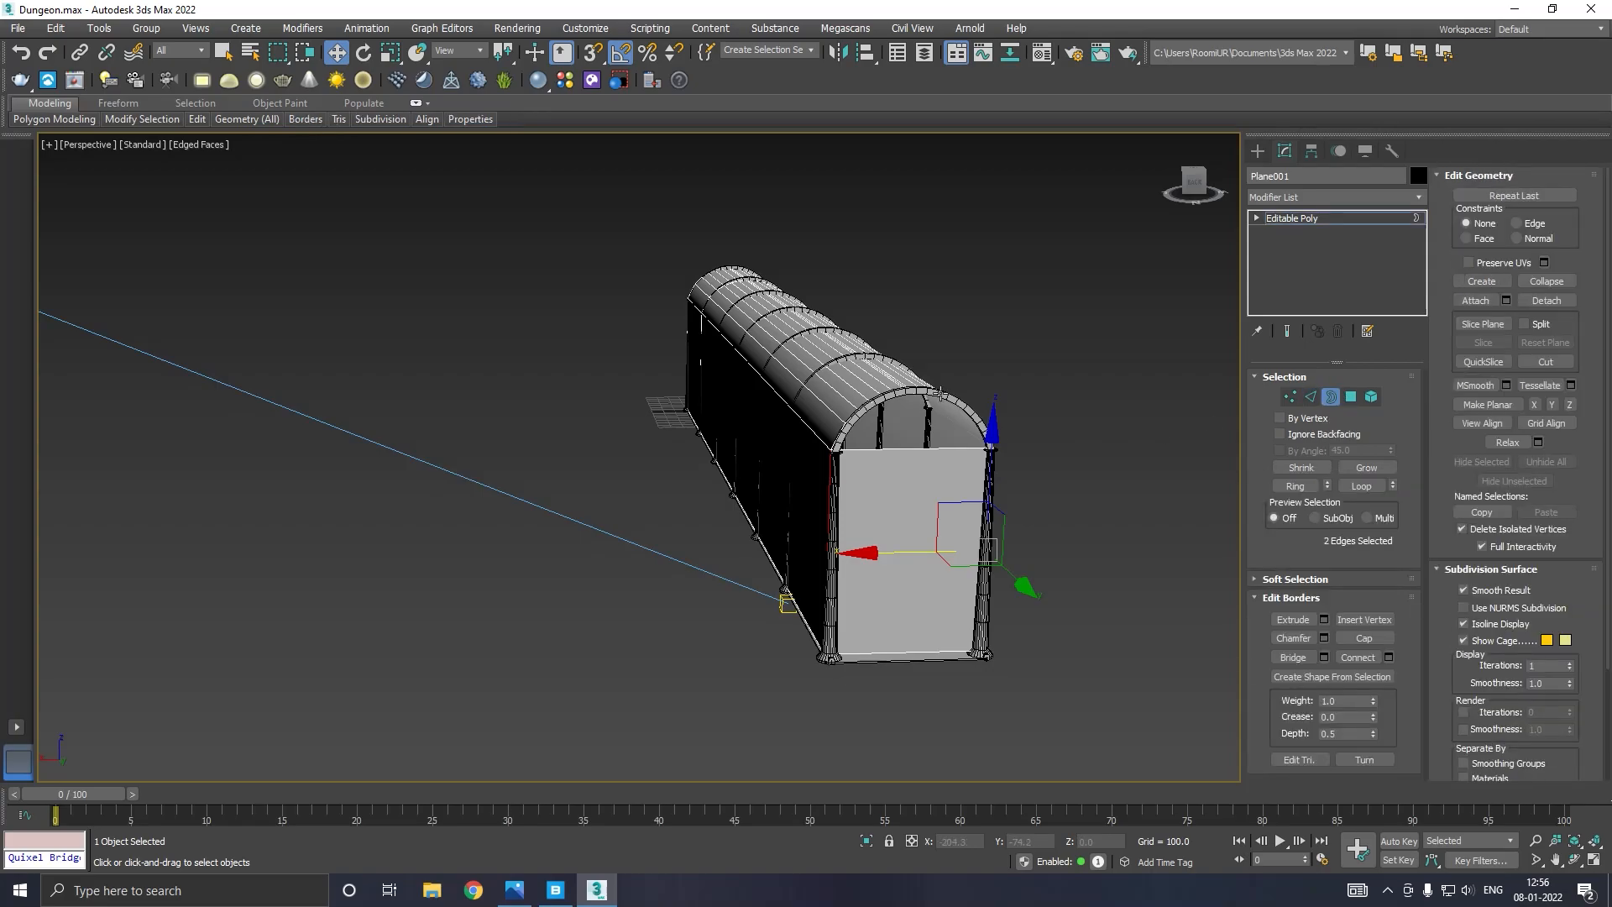
{"action": "left_click", "coordinate": [940, 393]}
{"action": "left_click", "coordinate": [1345, 639]}
{"action": "middle_click_drag", "start_coordinate": [1218, 587], "coordinate": [1091, 545], "text": "alt"}
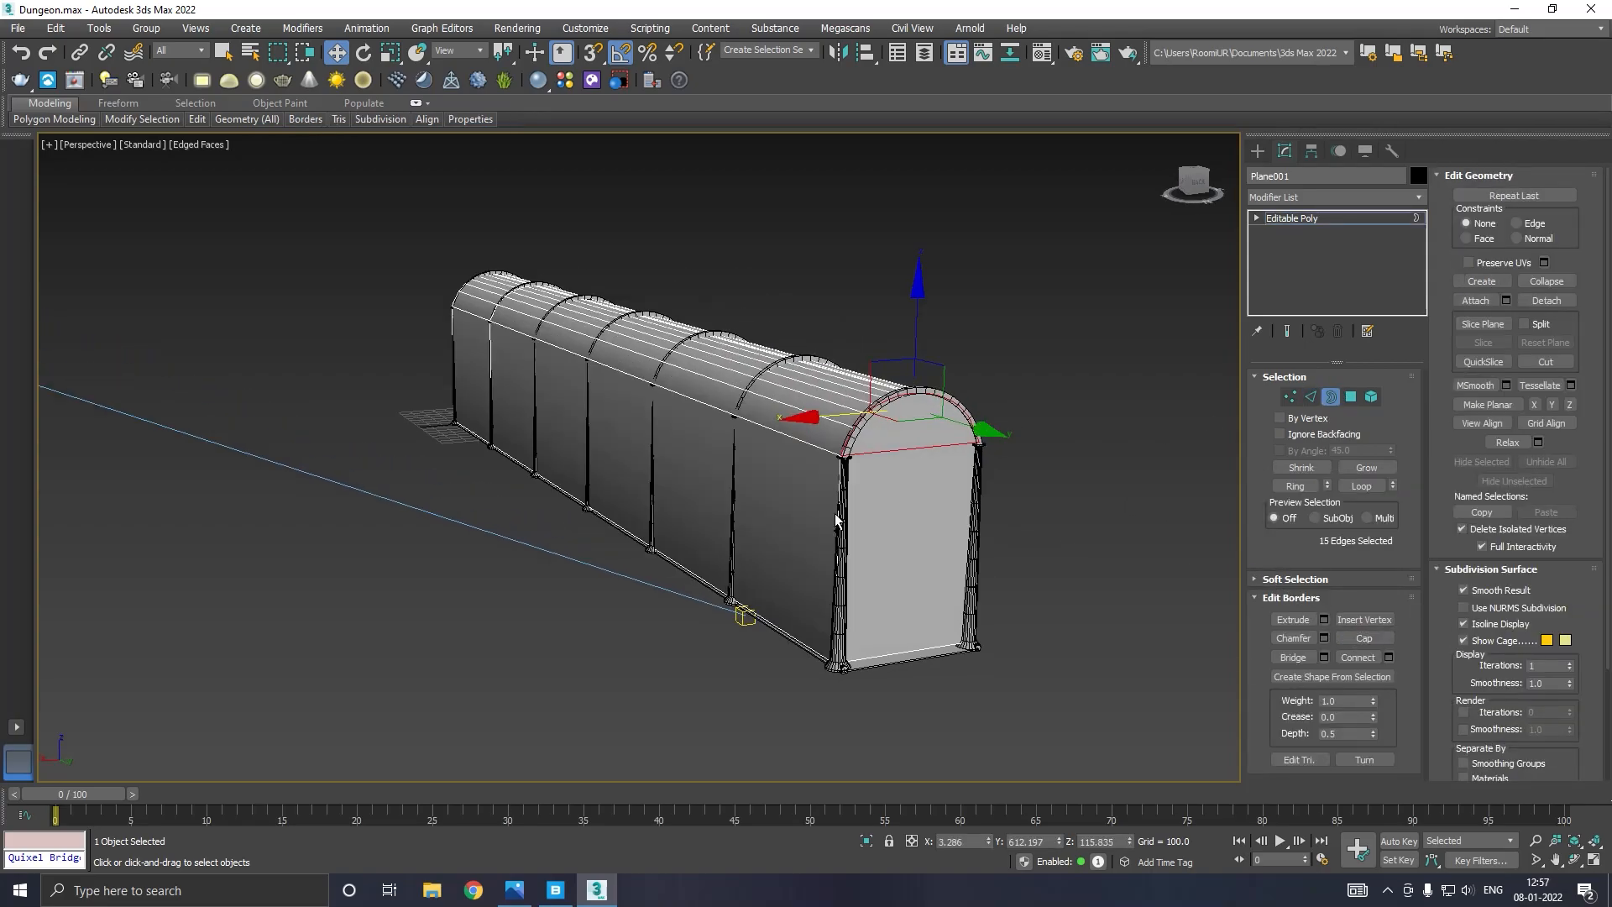
{"action": "scroll", "coordinate": [1015, 512], "scroll_direction": "up", "scroll_amount": 5}
{"action": "scroll", "coordinate": [848, 439], "scroll_direction": "down", "scroll_amount": 5}
{"action": "middle_click_drag", "start_coordinate": [865, 449], "coordinate": [910, 434], "text": "alt"}
{"action": "scroll", "coordinate": [901, 542], "scroll_direction": "up", "scroll_amount": 6}
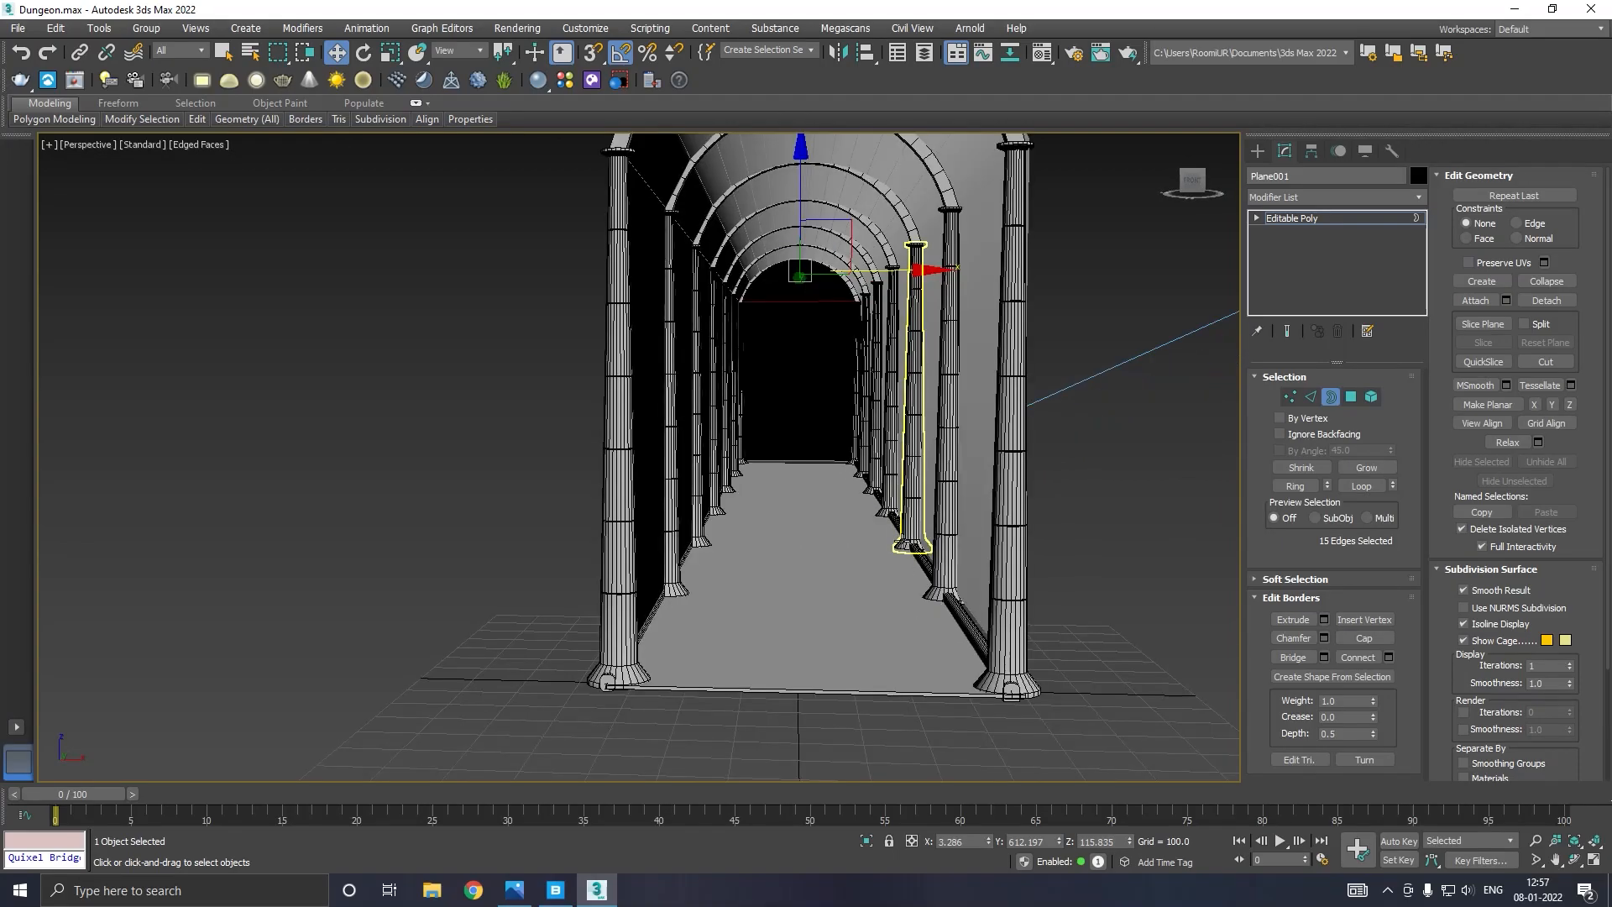
{"action": "left_click", "coordinate": [1297, 218]}
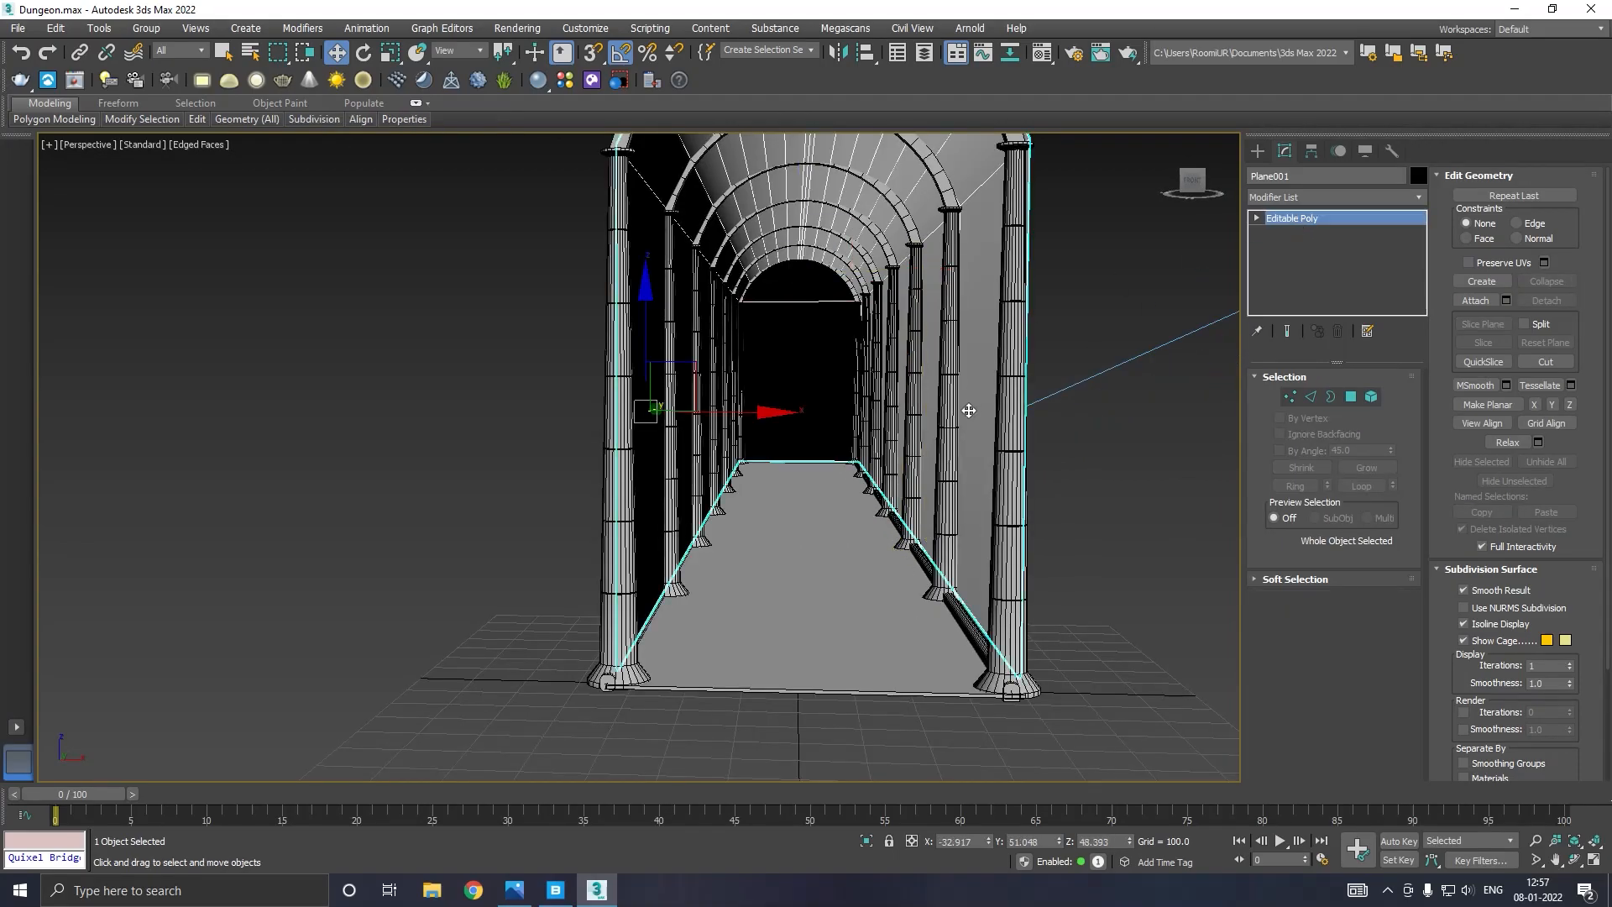
Select the long side wall polygon on the sun-facing side and isolate the corridor shell.
{"action": "scroll", "coordinate": [968, 409], "scroll_direction": "down", "scroll_amount": 3}
{"action": "middle_click_drag", "start_coordinate": [969, 410], "coordinate": [848, 460], "text": "alt"}
{"action": "scroll", "coordinate": [815, 463], "scroll_direction": "up", "scroll_amount": 2}
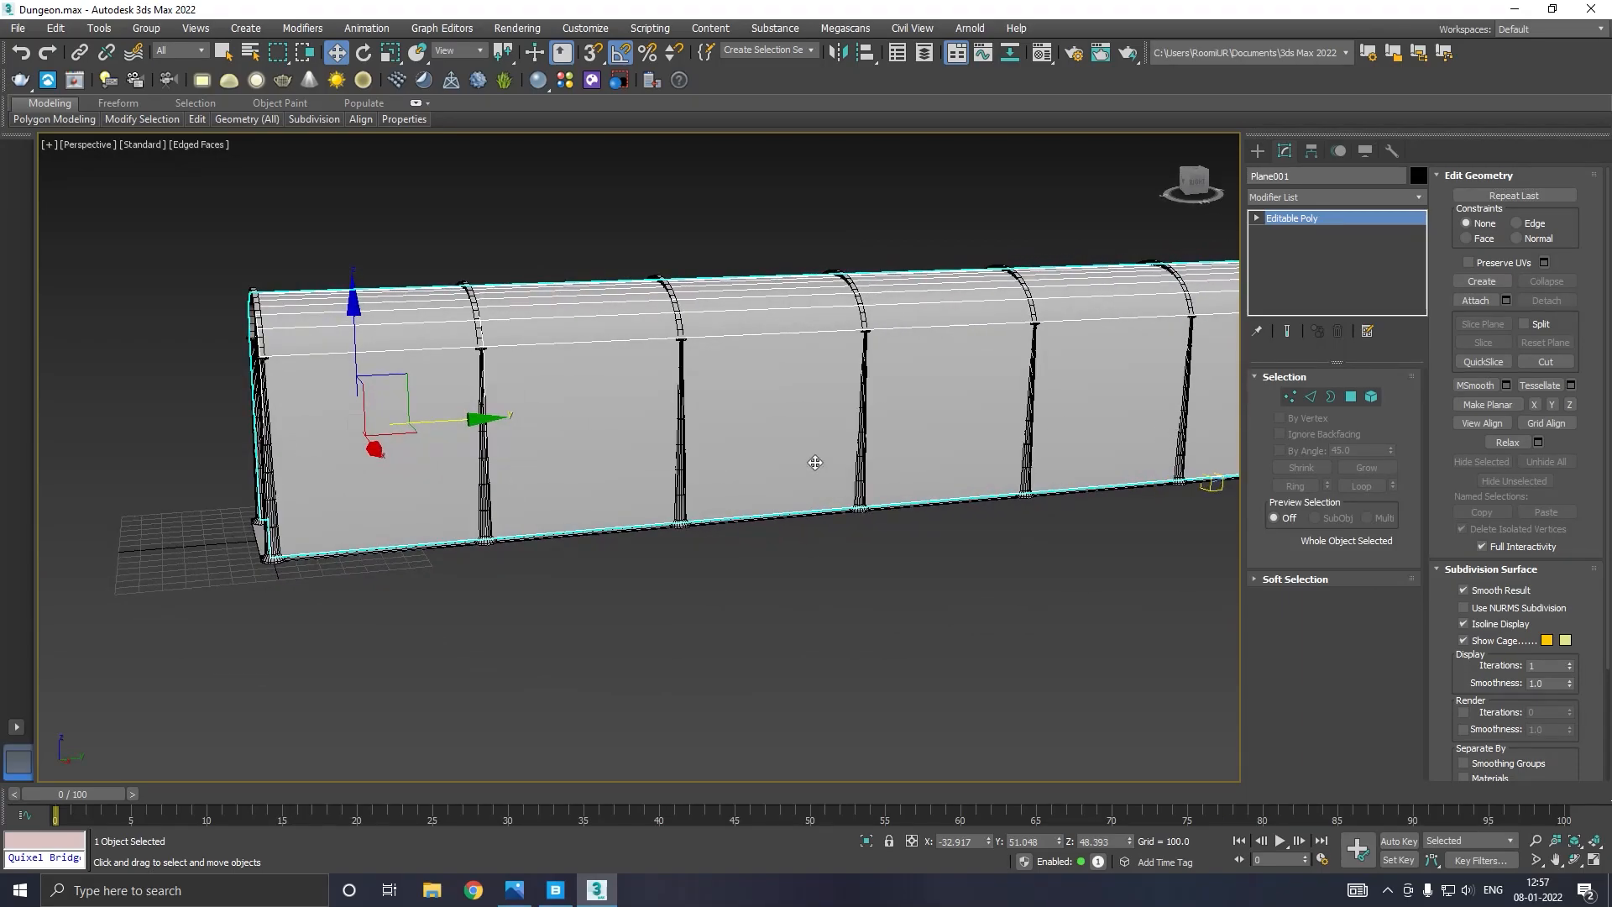
{"action": "left_click", "coordinate": [1351, 397]}
{"action": "left_click", "coordinate": [638, 443]}
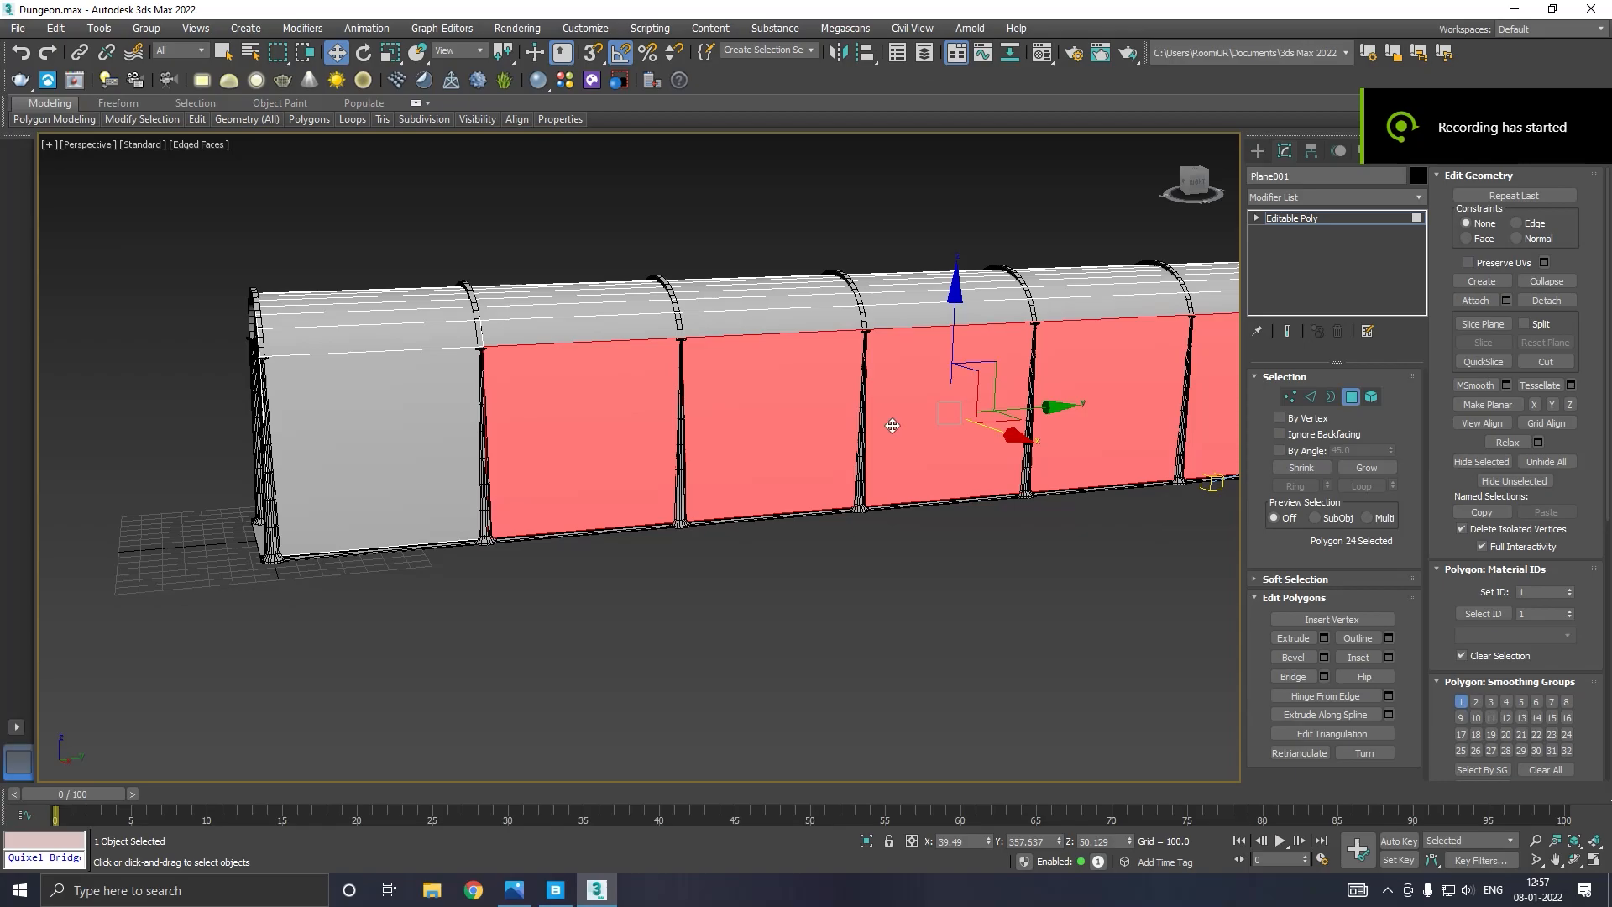
{"action": "left_click", "coordinate": [886, 840]}
{"action": "left_click", "coordinate": [866, 840]}
{"action": "middle_click_drag", "start_coordinate": [852, 568], "coordinate": [994, 544]}
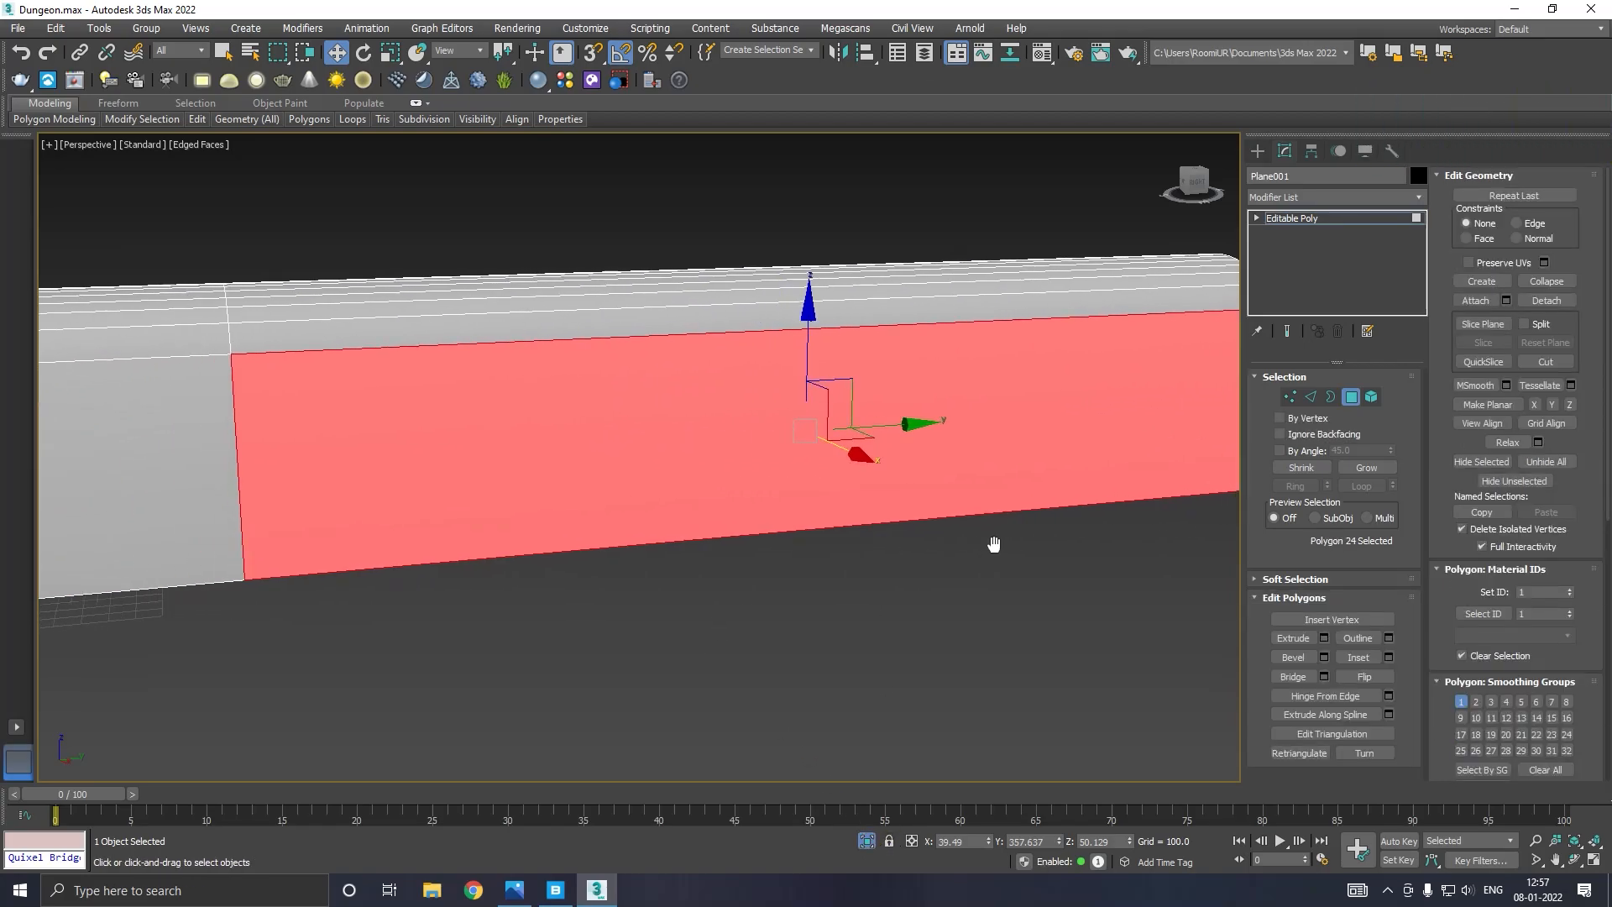
End isolation to bring back the columns and start the SwiftLoop tool in the shell's edge editing.
{"action": "left_click", "coordinate": [1312, 396]}
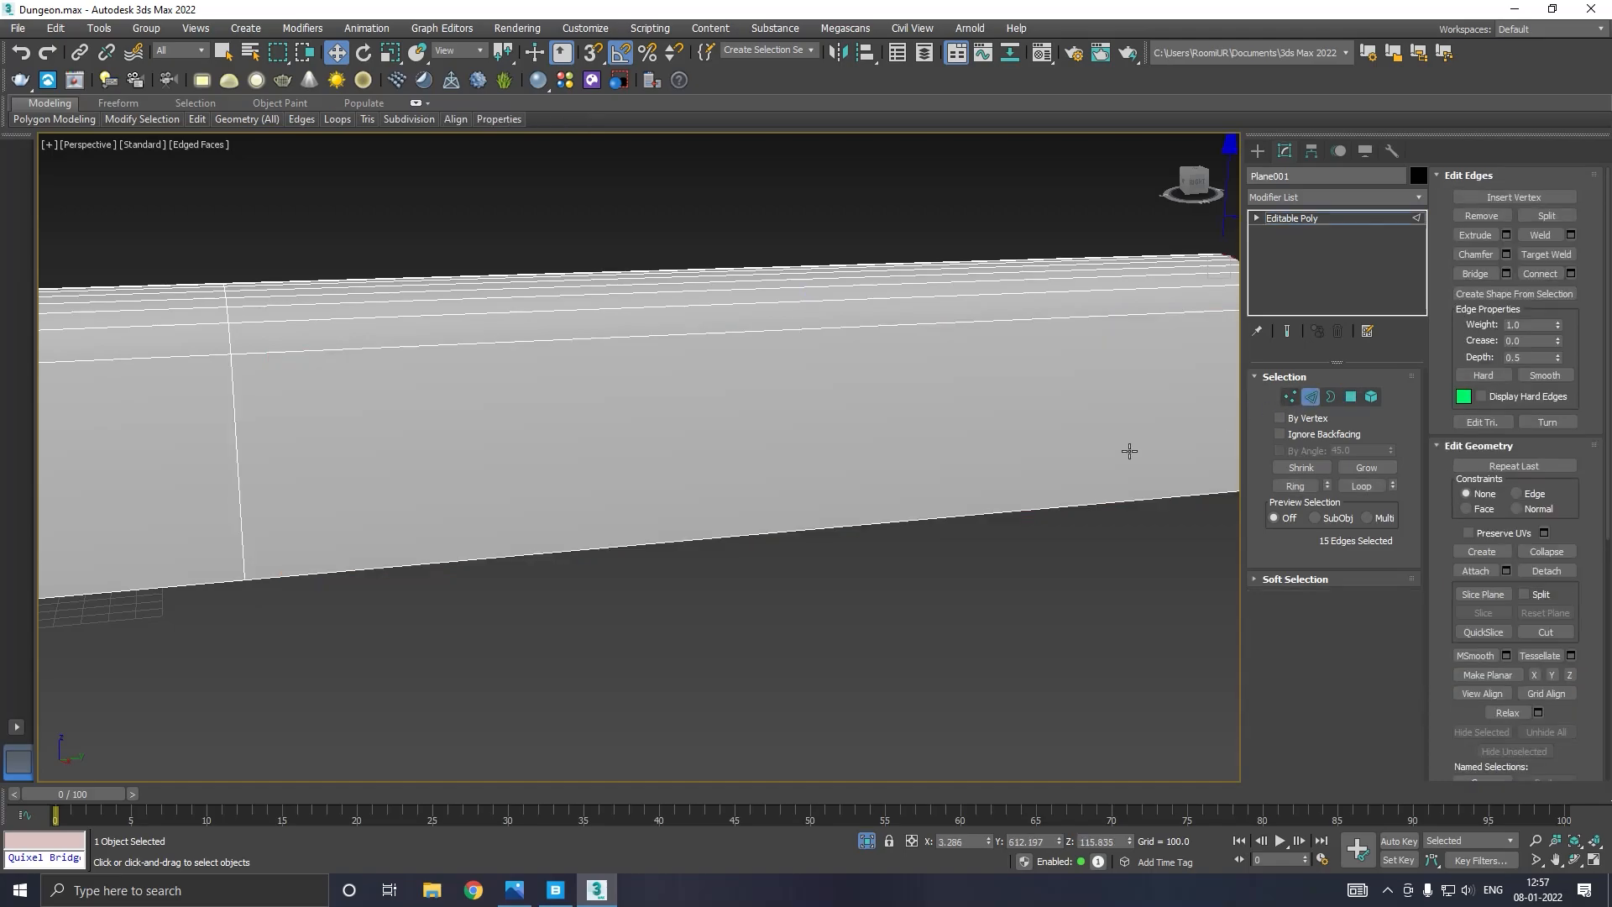
{"action": "left_click", "coordinate": [867, 843]}
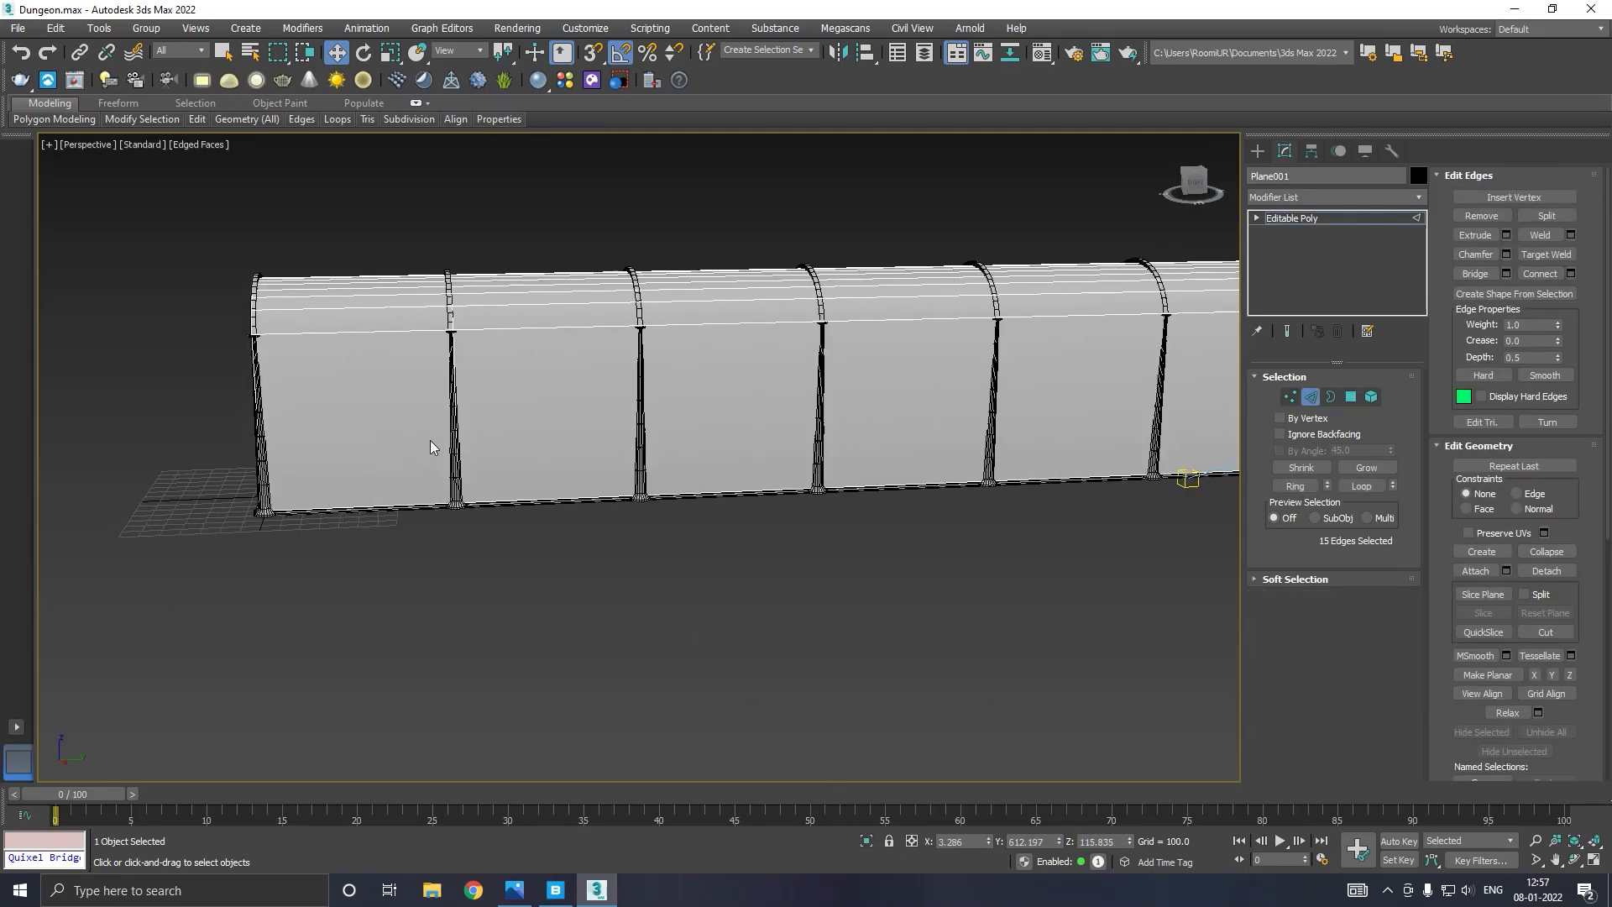
{"action": "mouse_move", "coordinate": [208, 122]}
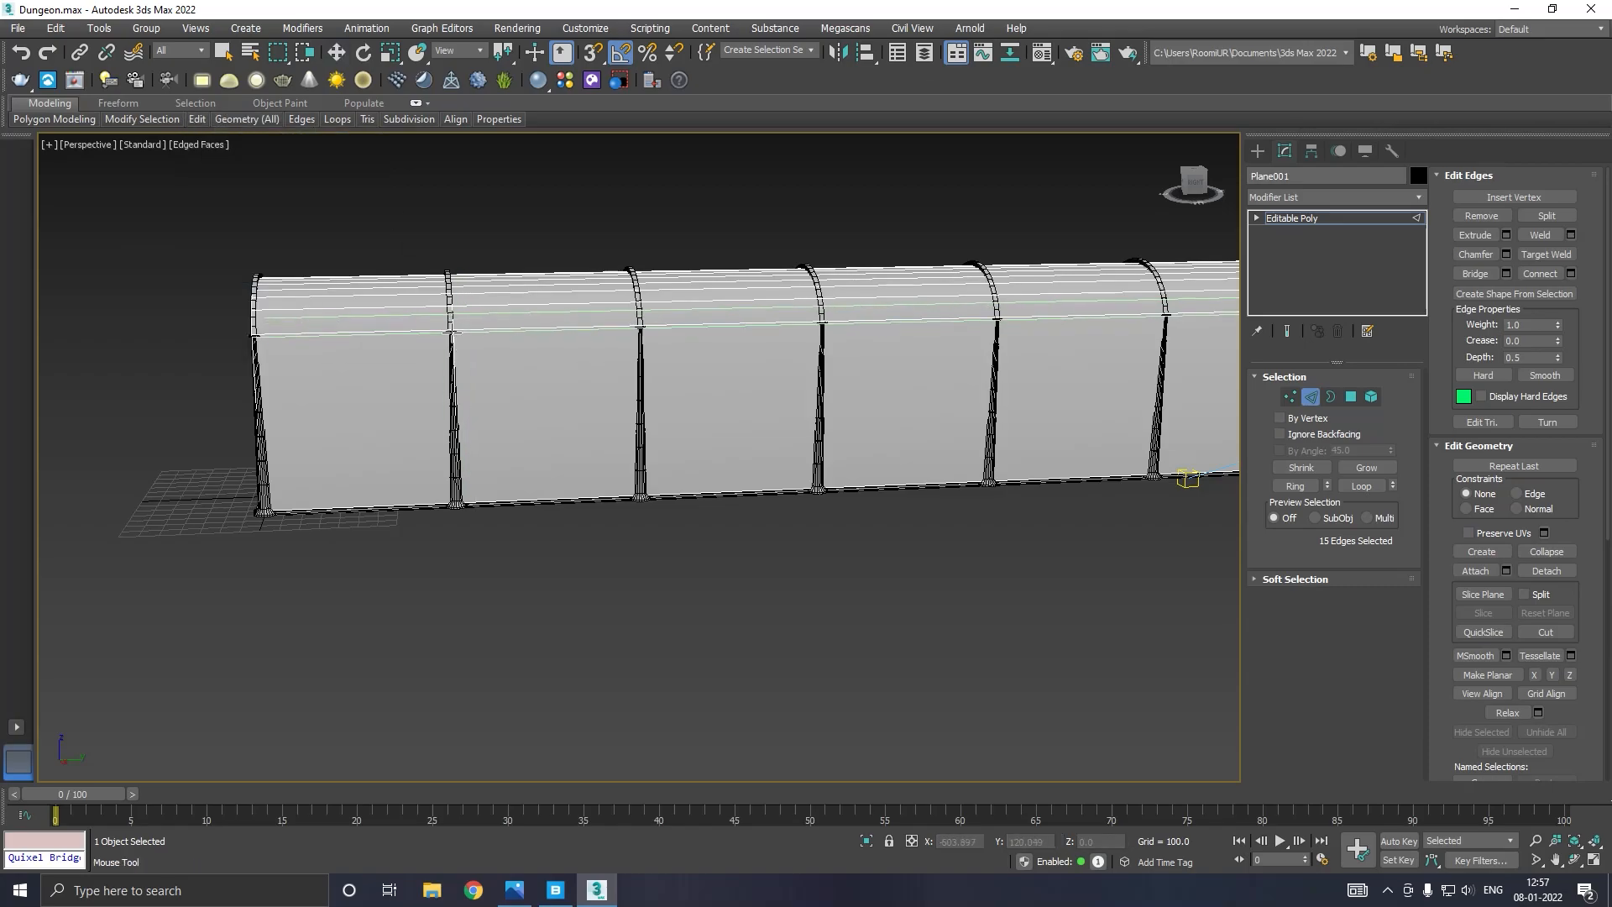
{"action": "left_click", "coordinate": [451, 329]}
{"action": "scroll", "coordinate": [463, 320], "scroll_direction": "up", "scroll_amount": 4}
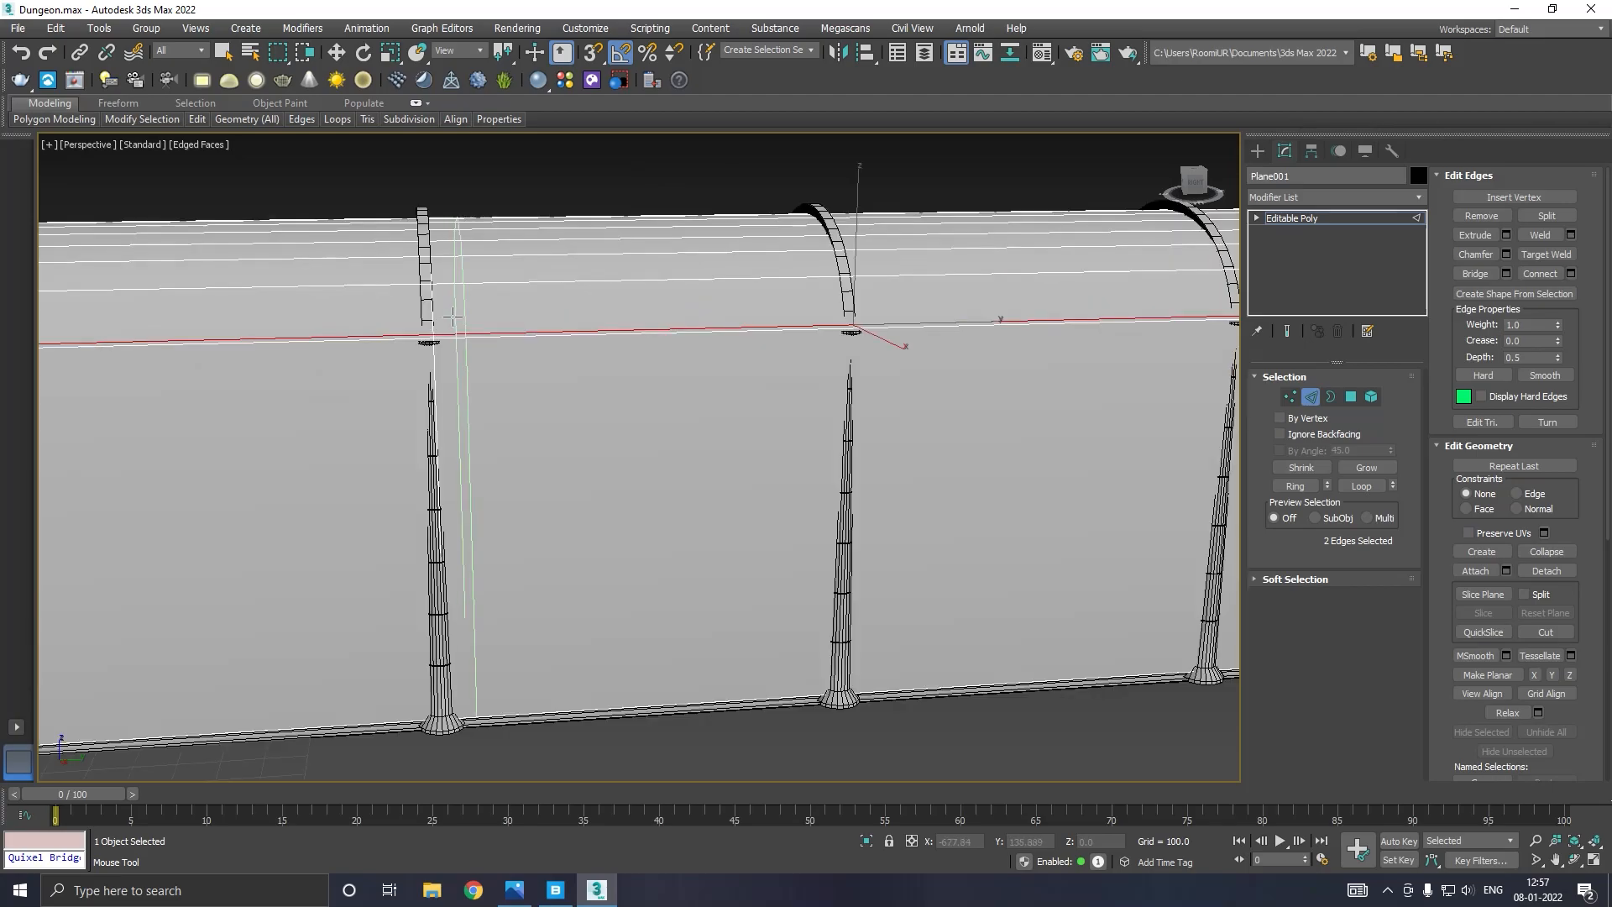
{"action": "left_click", "coordinate": [20, 52]}
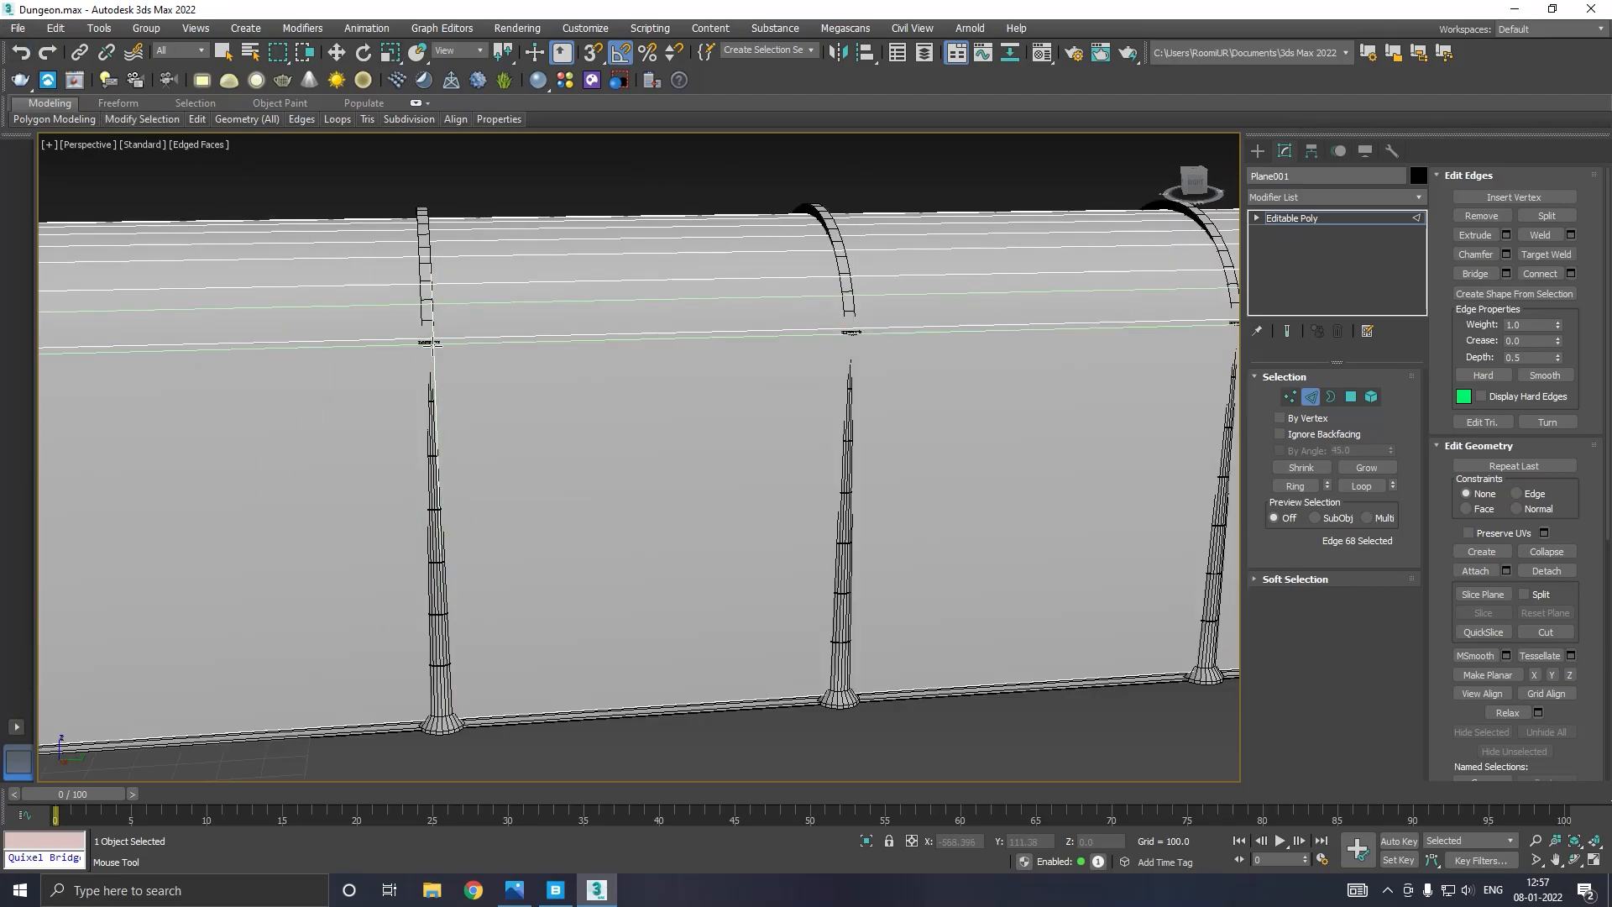
Insert vertical edge loops around the corridor shell in line with the four remaining inner columns, ending loop insertion.
{"action": "left_click", "coordinate": [429, 340]}
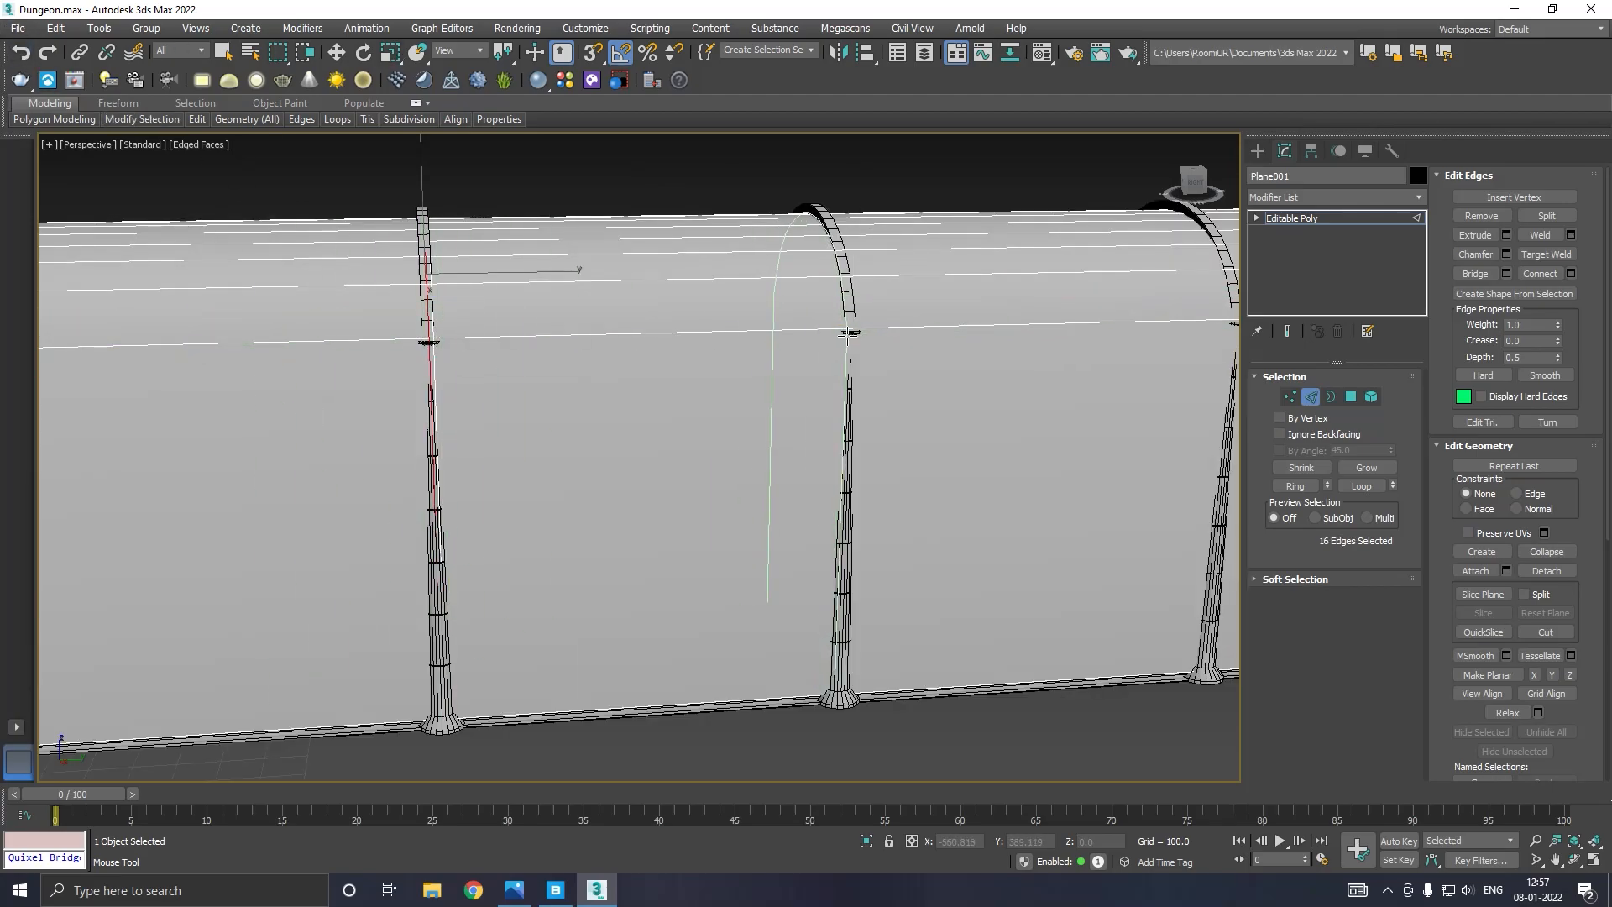
{"action": "scroll", "coordinate": [850, 332], "scroll_direction": "down", "scroll_amount": 5}
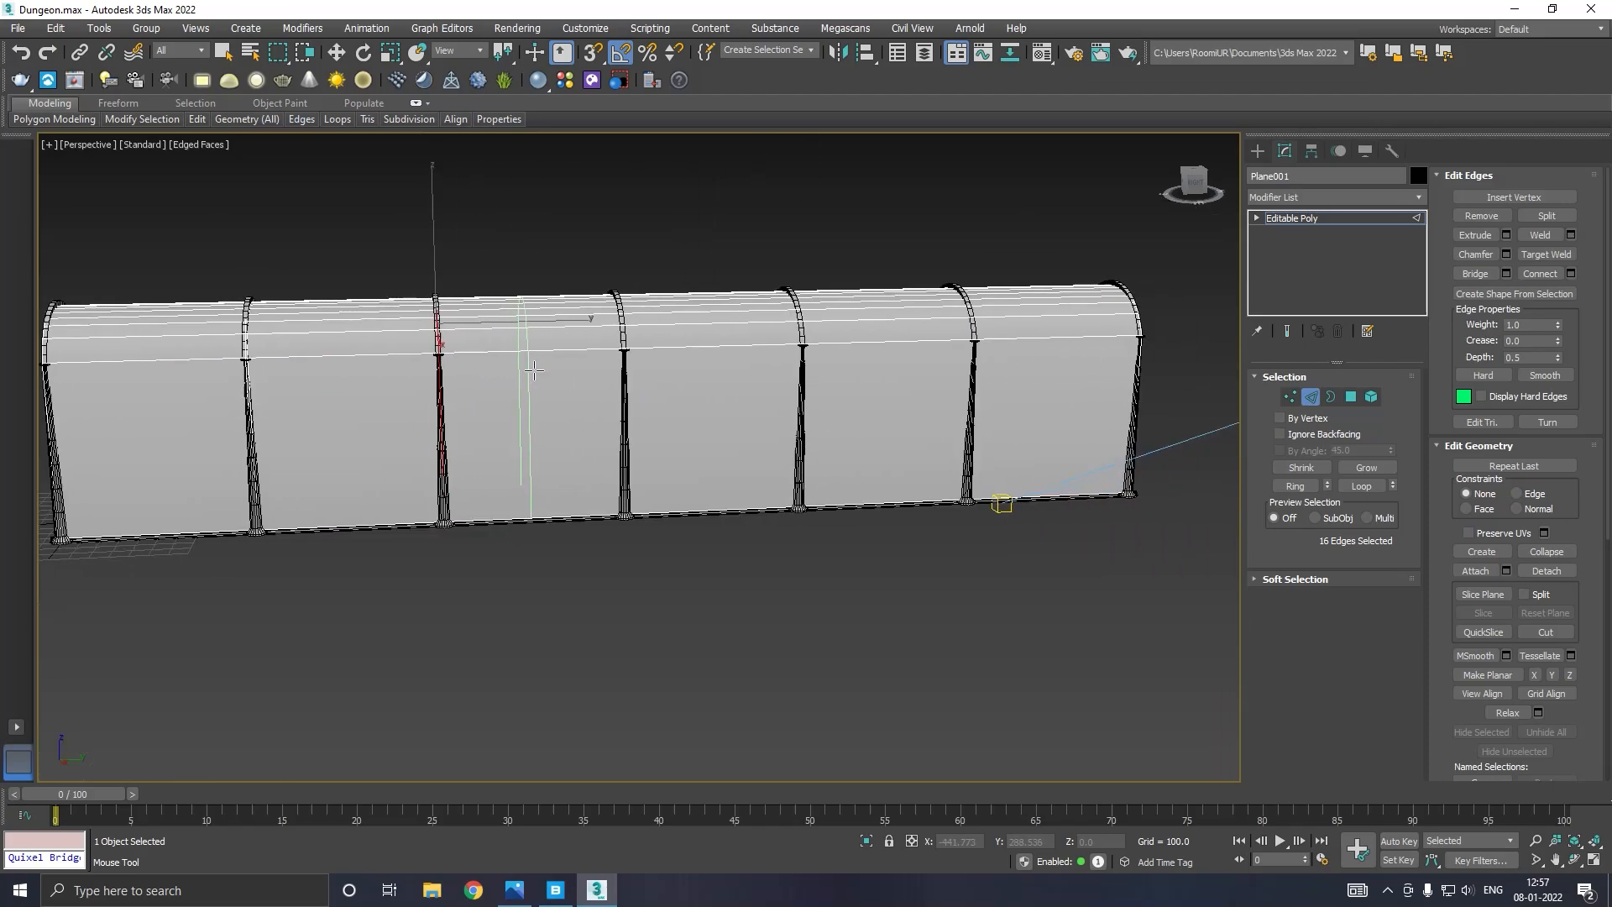
{"action": "left_click", "coordinate": [622, 351]}
{"action": "left_click", "coordinate": [802, 346]}
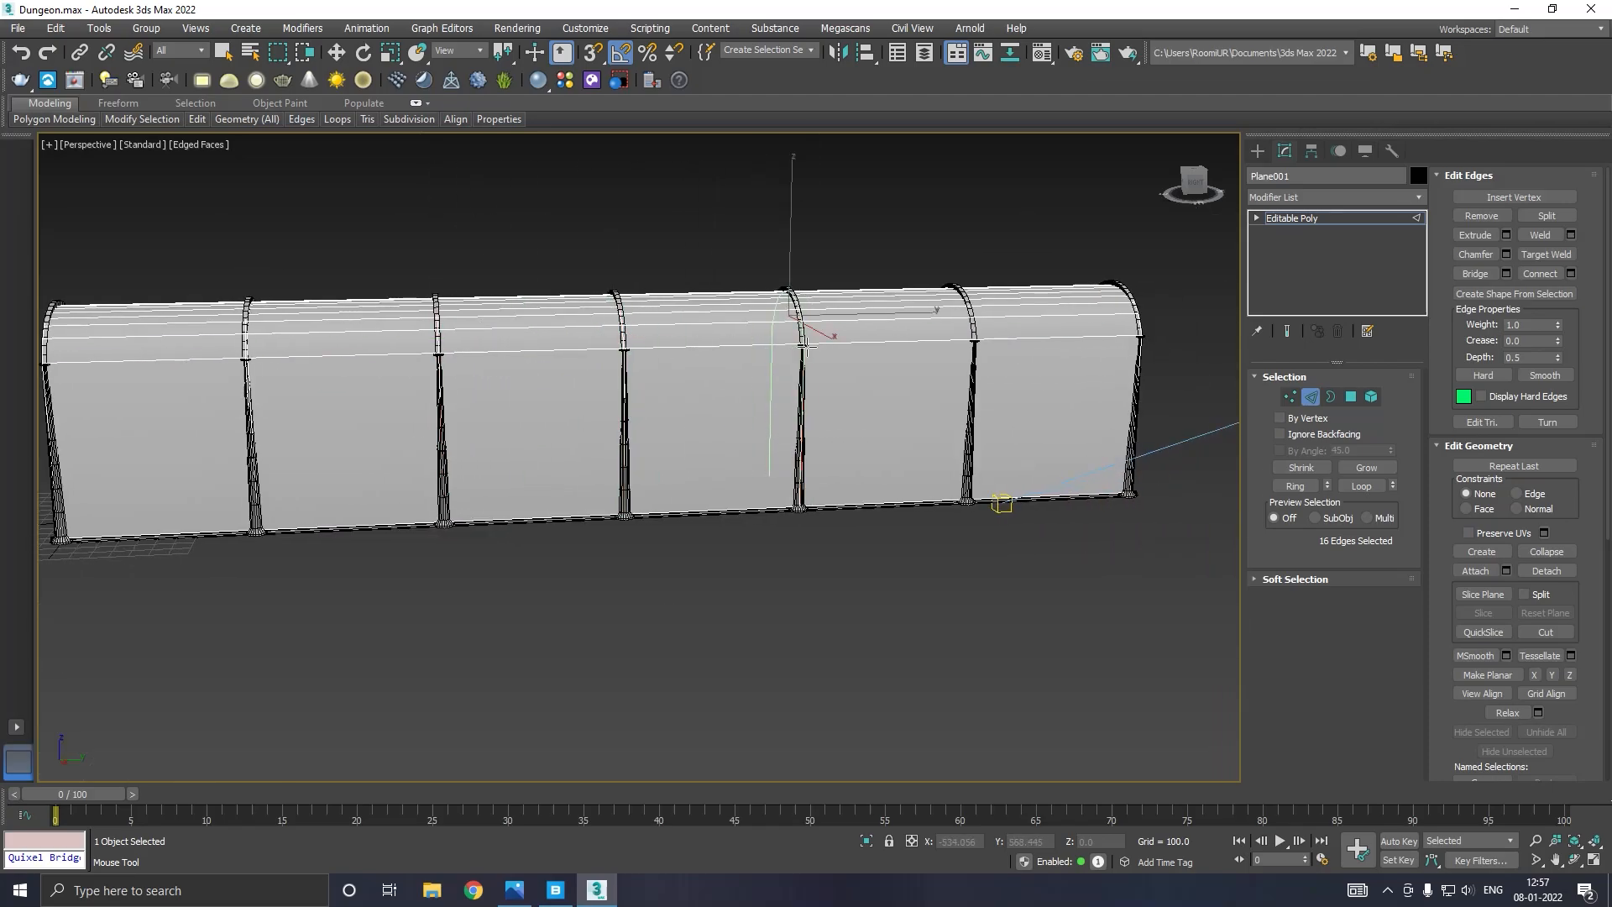
{"action": "left_click", "coordinate": [965, 340]}
{"action": "key", "text": "w"}
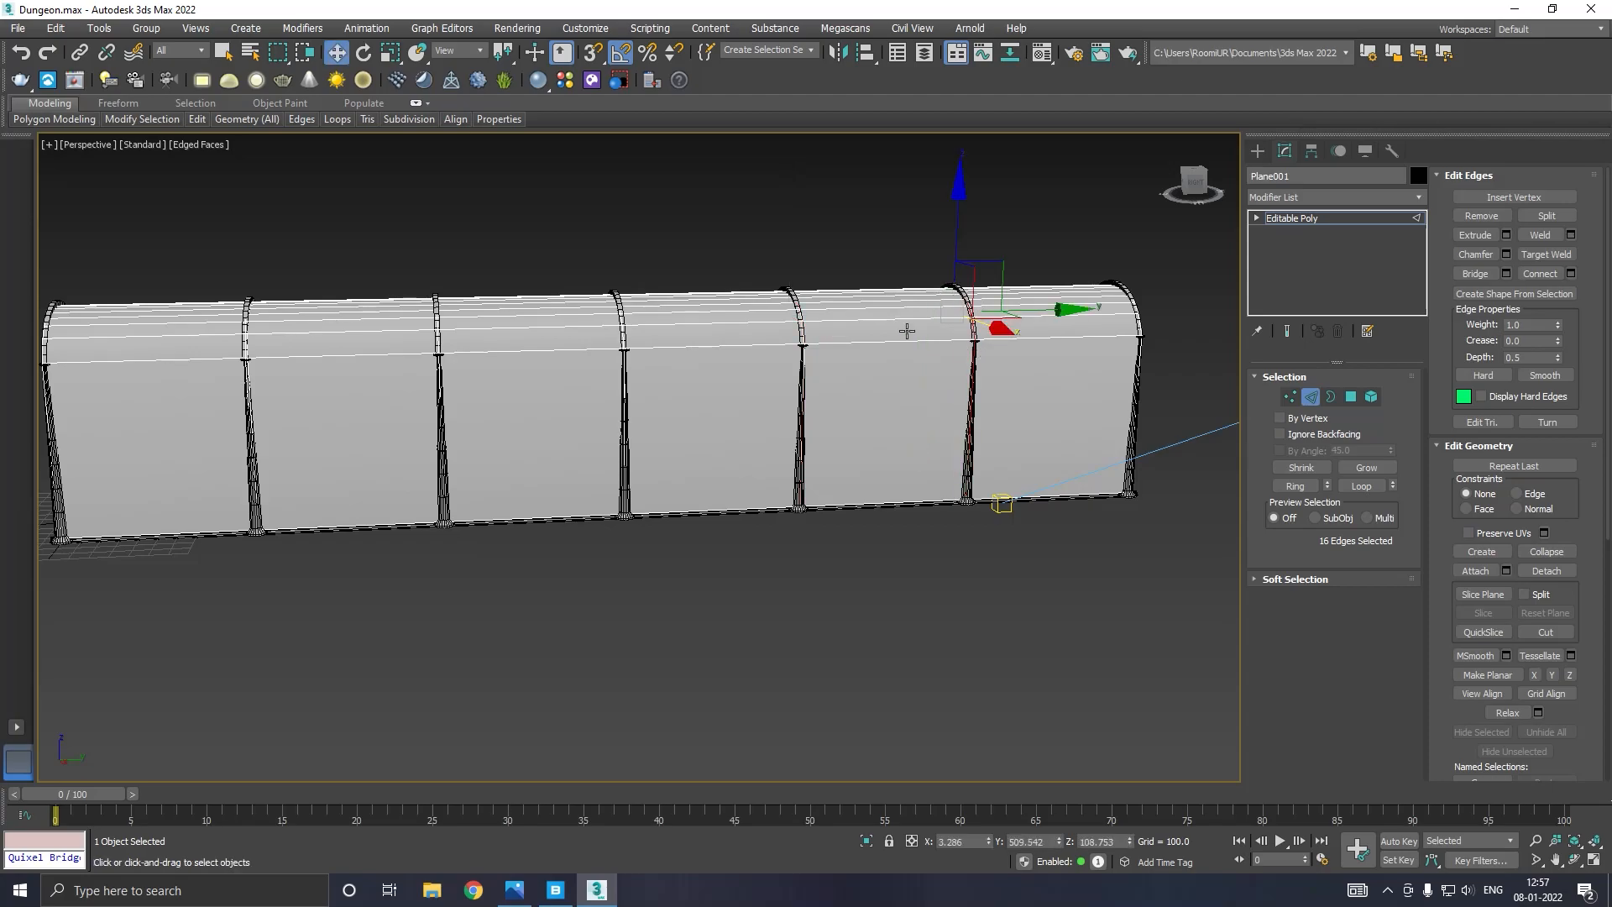
Try to inset the wall polygon of the second bay deeply, and undo the inset.
{"action": "left_click", "coordinate": [1357, 398]}
{"action": "left_click", "coordinate": [427, 397]}
{"action": "middle_click_drag", "start_coordinate": [428, 400], "coordinate": [672, 382]}
{"action": "scroll", "coordinate": [565, 414], "scroll_direction": "up", "scroll_amount": 3}
{"action": "left_click", "coordinate": [1390, 656]}
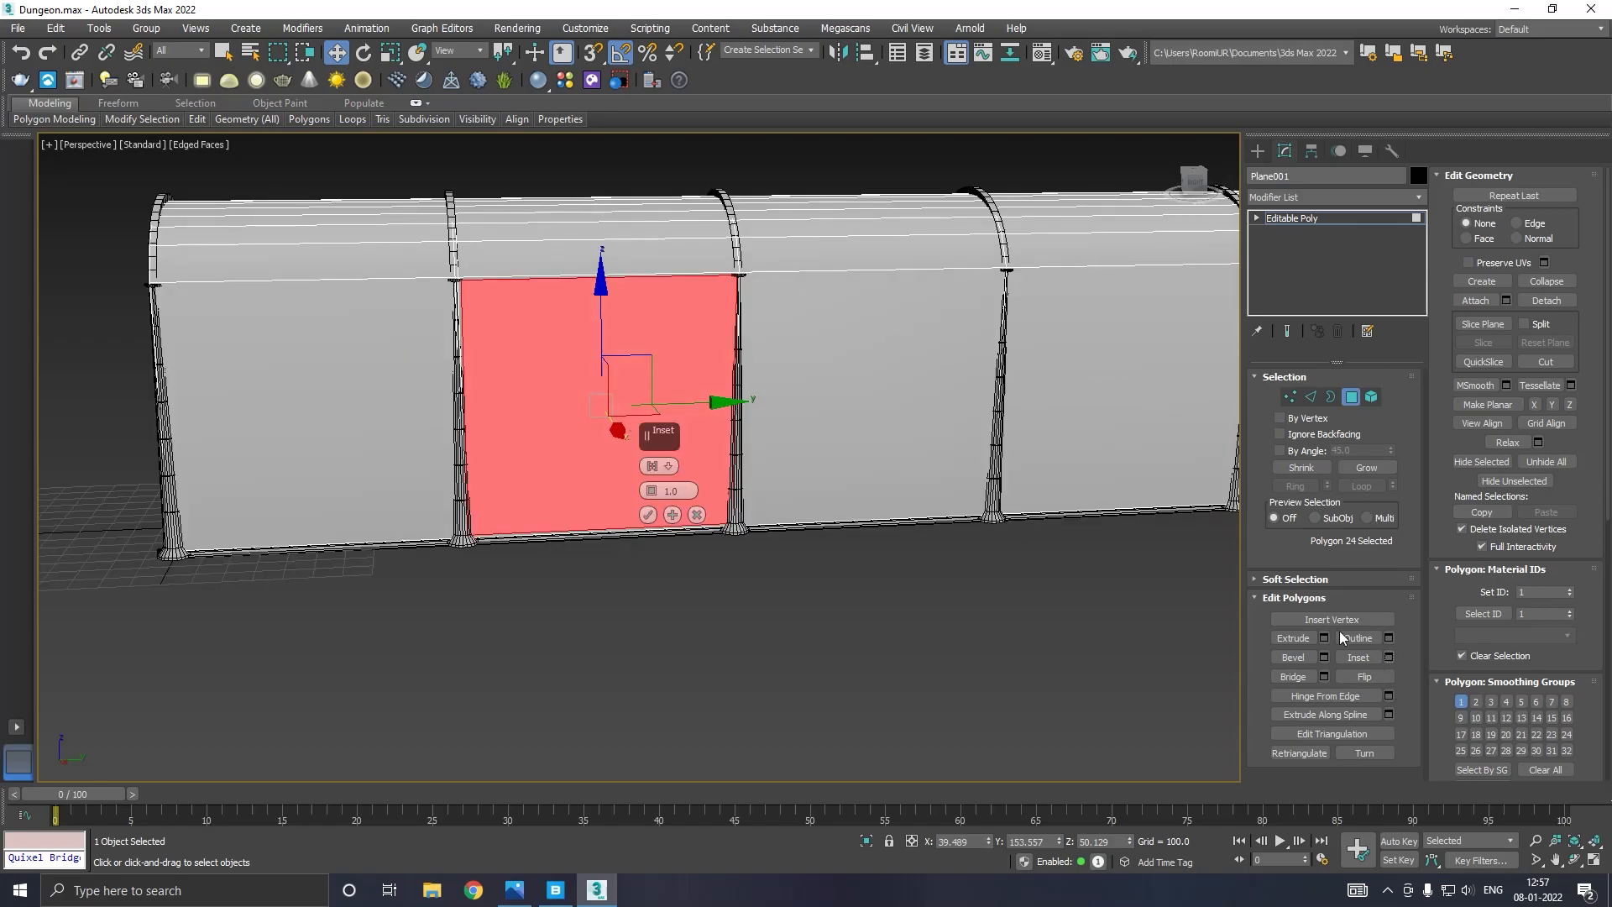
{"action": "left_click_drag", "start_coordinate": [652, 490], "coordinate": [624, 364]}
{"action": "left_click", "coordinate": [647, 514]}
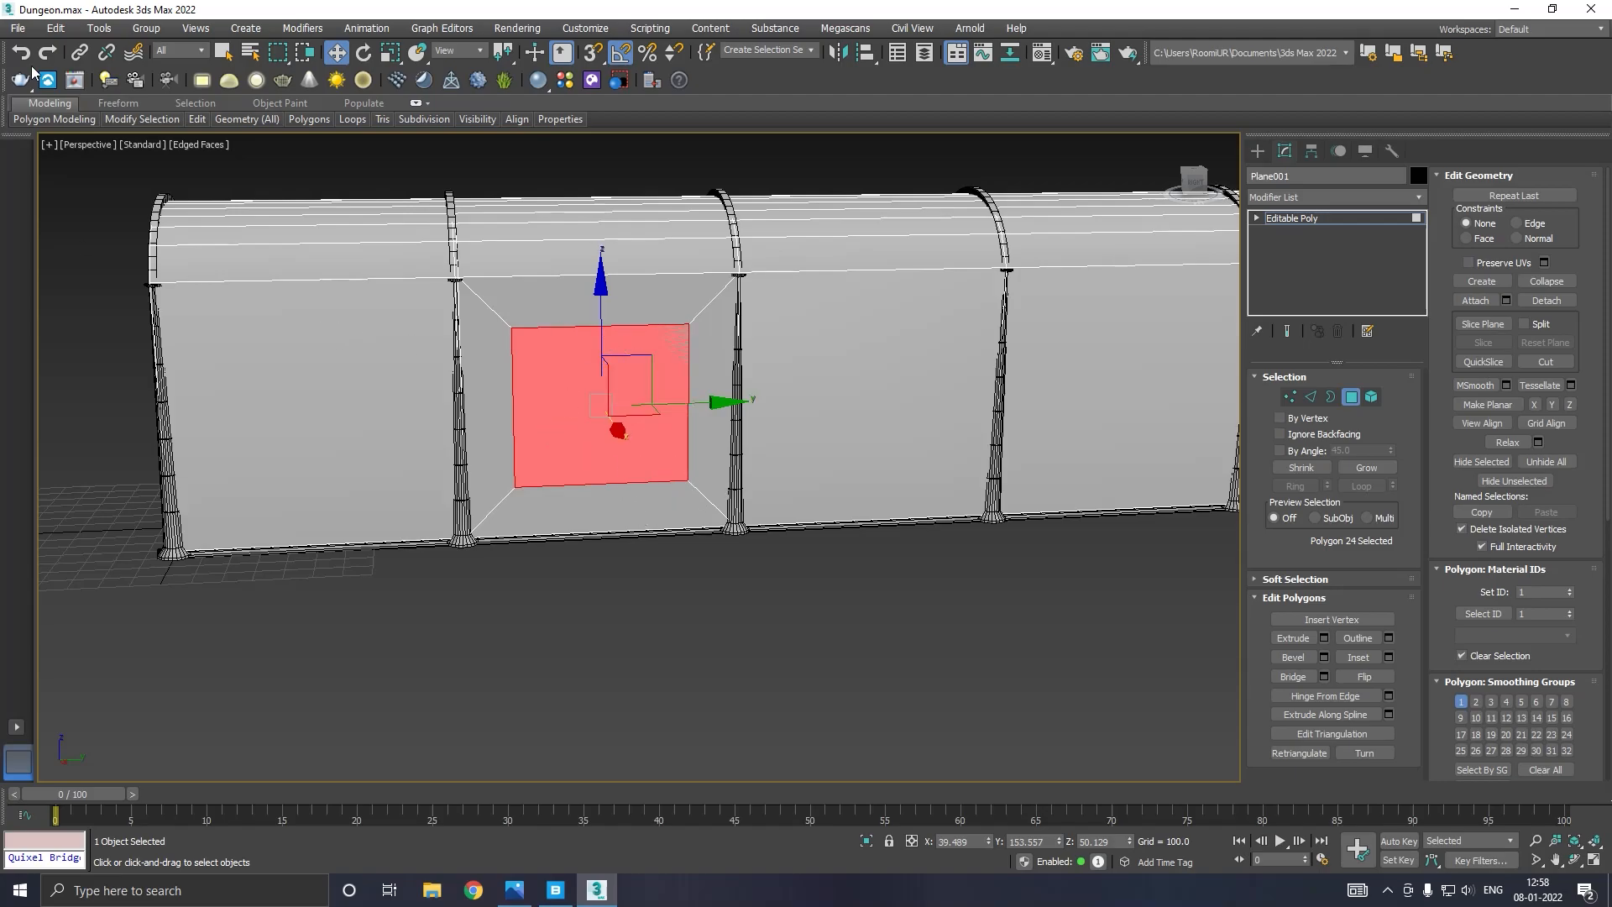
{"action": "middle_click_drag", "start_coordinate": [789, 426], "coordinate": [449, 427]}
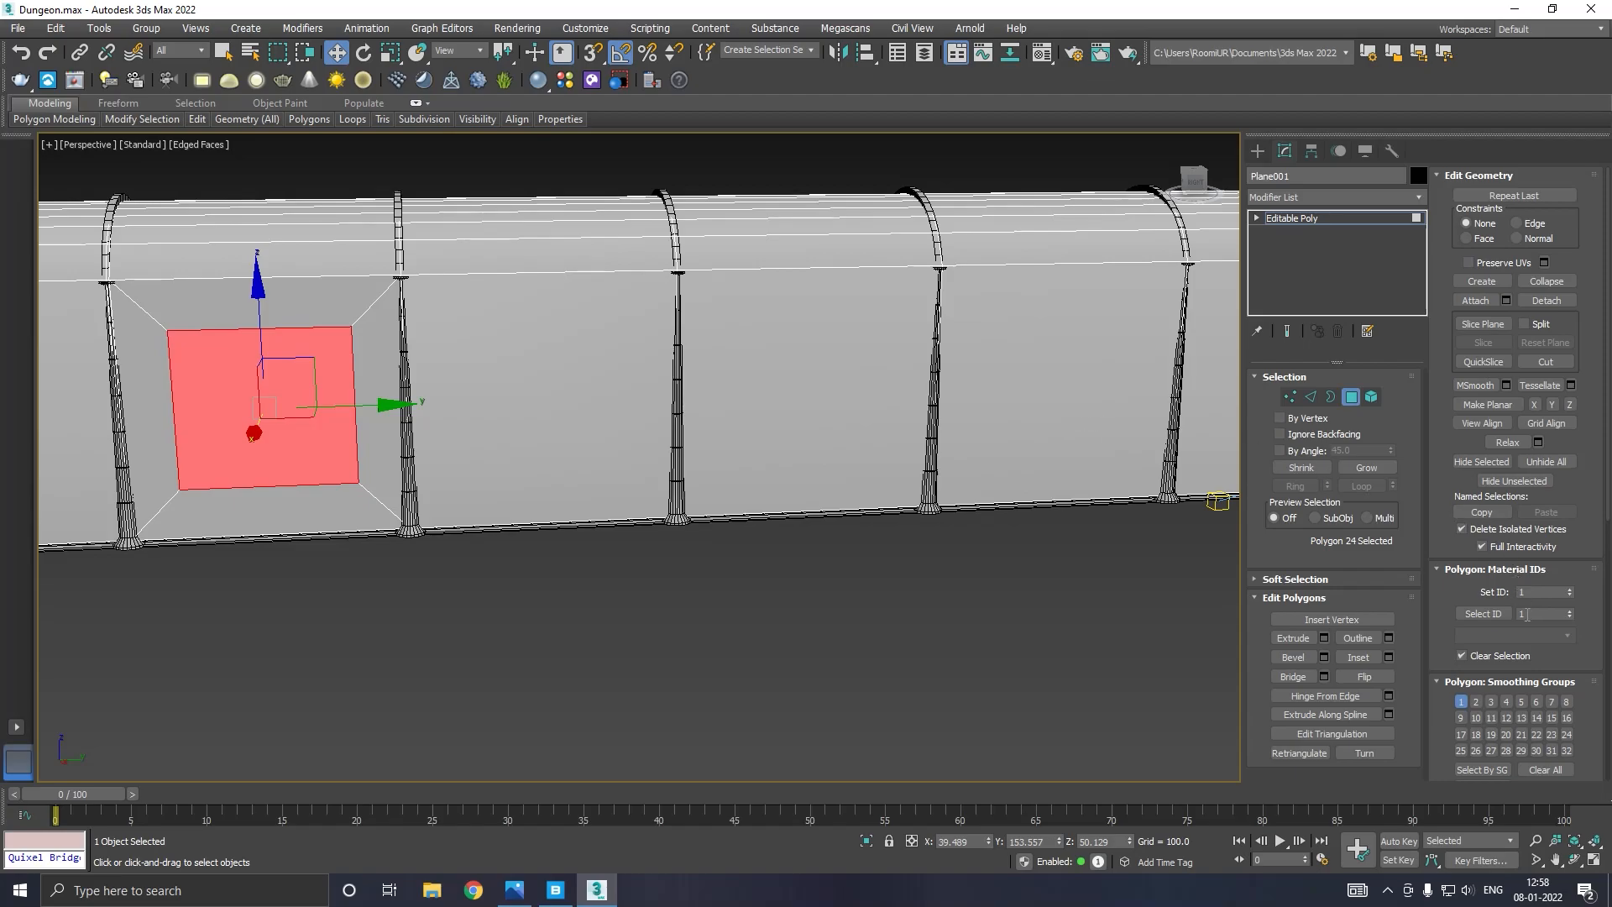
{"action": "left_click", "coordinate": [25, 60]}
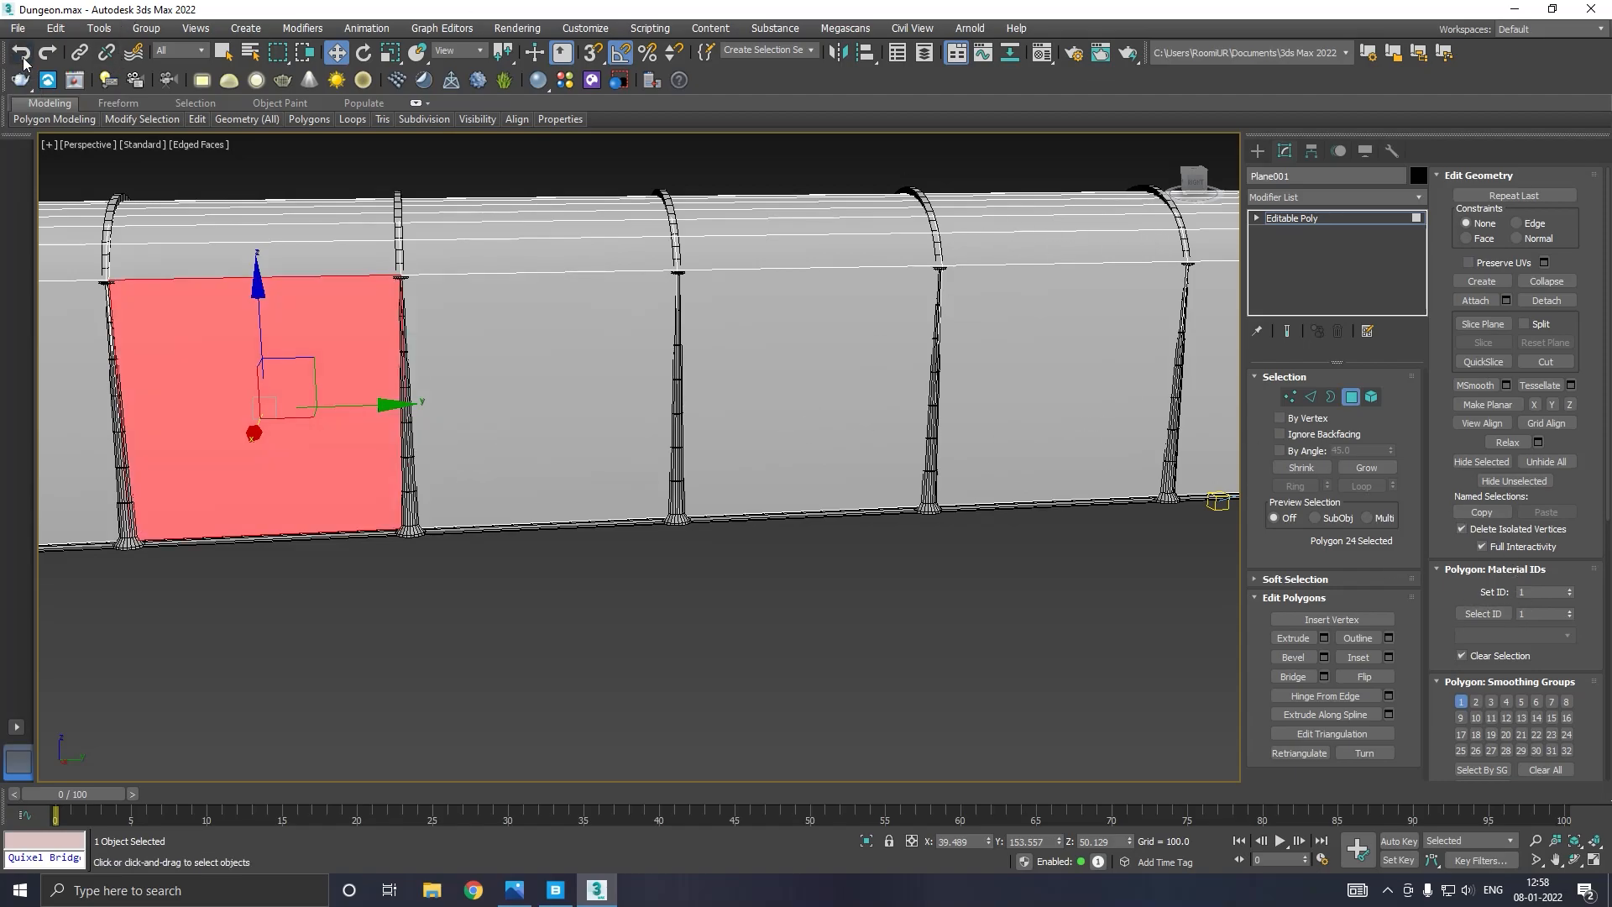
Insert a horizontal edge loop low on the shell walls along the corridor's full length.
{"action": "scroll", "coordinate": [738, 343], "scroll_direction": "down", "scroll_amount": 2}
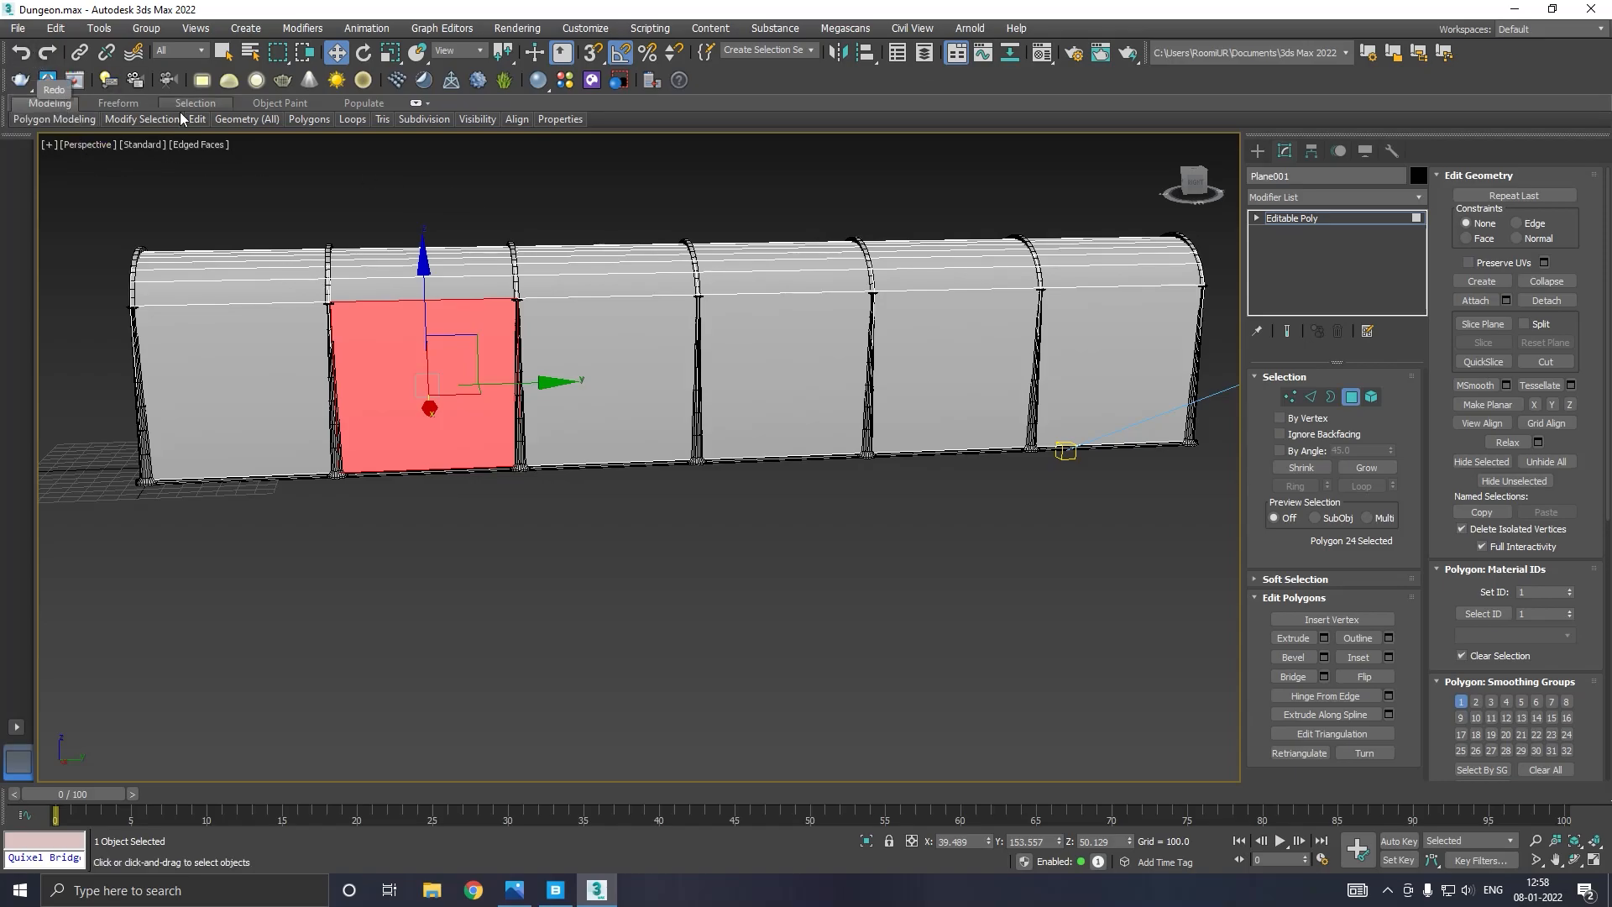
{"action": "mouse_move", "coordinate": [204, 127]}
{"action": "left_click", "coordinate": [334, 159]}
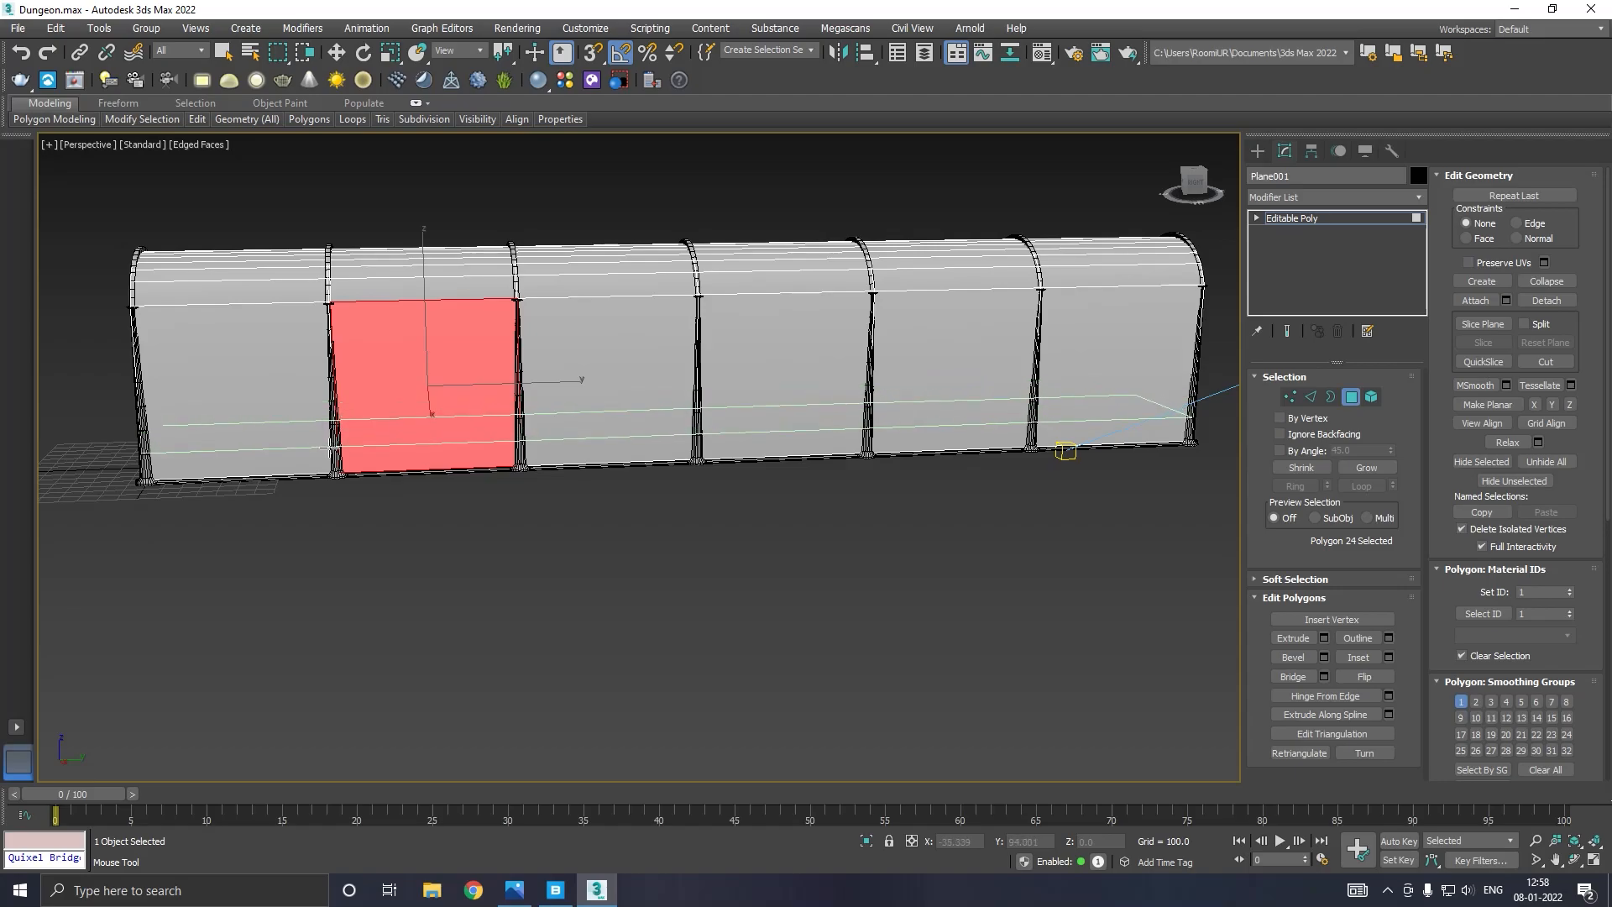
{"action": "left_click", "coordinate": [331, 453]}
{"action": "right_click", "coordinate": [331, 454]}
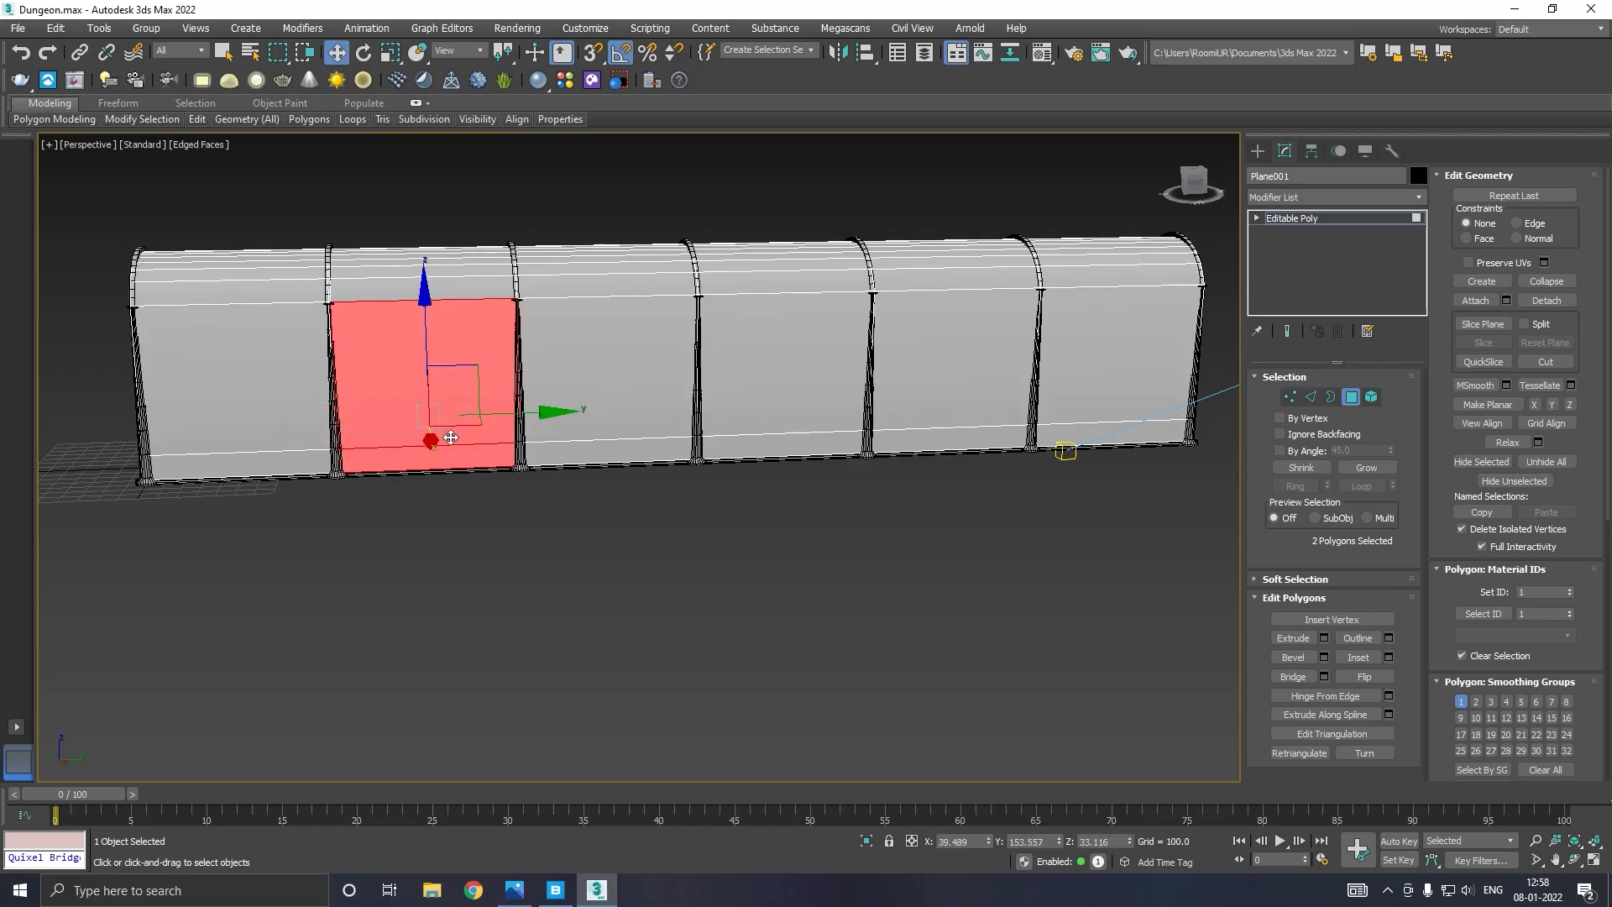
Inset the upper wall polygons of the second to sixth bays by polygon, about 6.8, and delete the inner faces to open windows.
{"action": "left_click", "coordinate": [495, 405]}
{"action": "left_click", "coordinate": [594, 386], "text": "ctrl"}
{"action": "left_click", "coordinate": [747, 386], "text": "ctrl"}
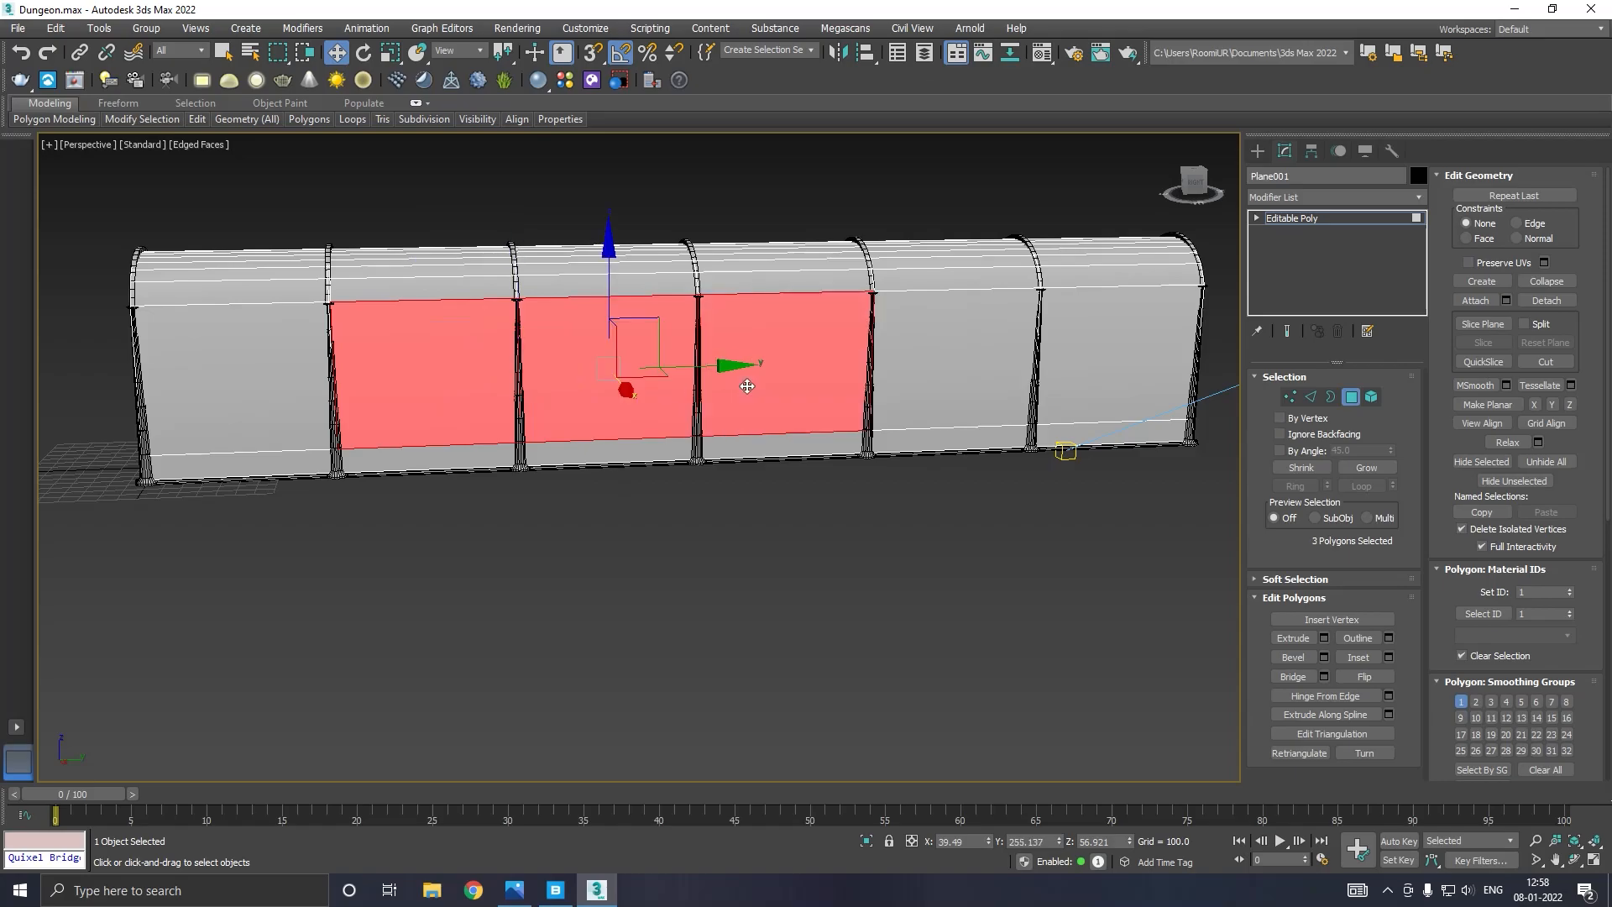
{"action": "left_click", "coordinate": [940, 387], "text": "ctrl"}
{"action": "left_click", "coordinate": [1074, 385], "text": "ctrl"}
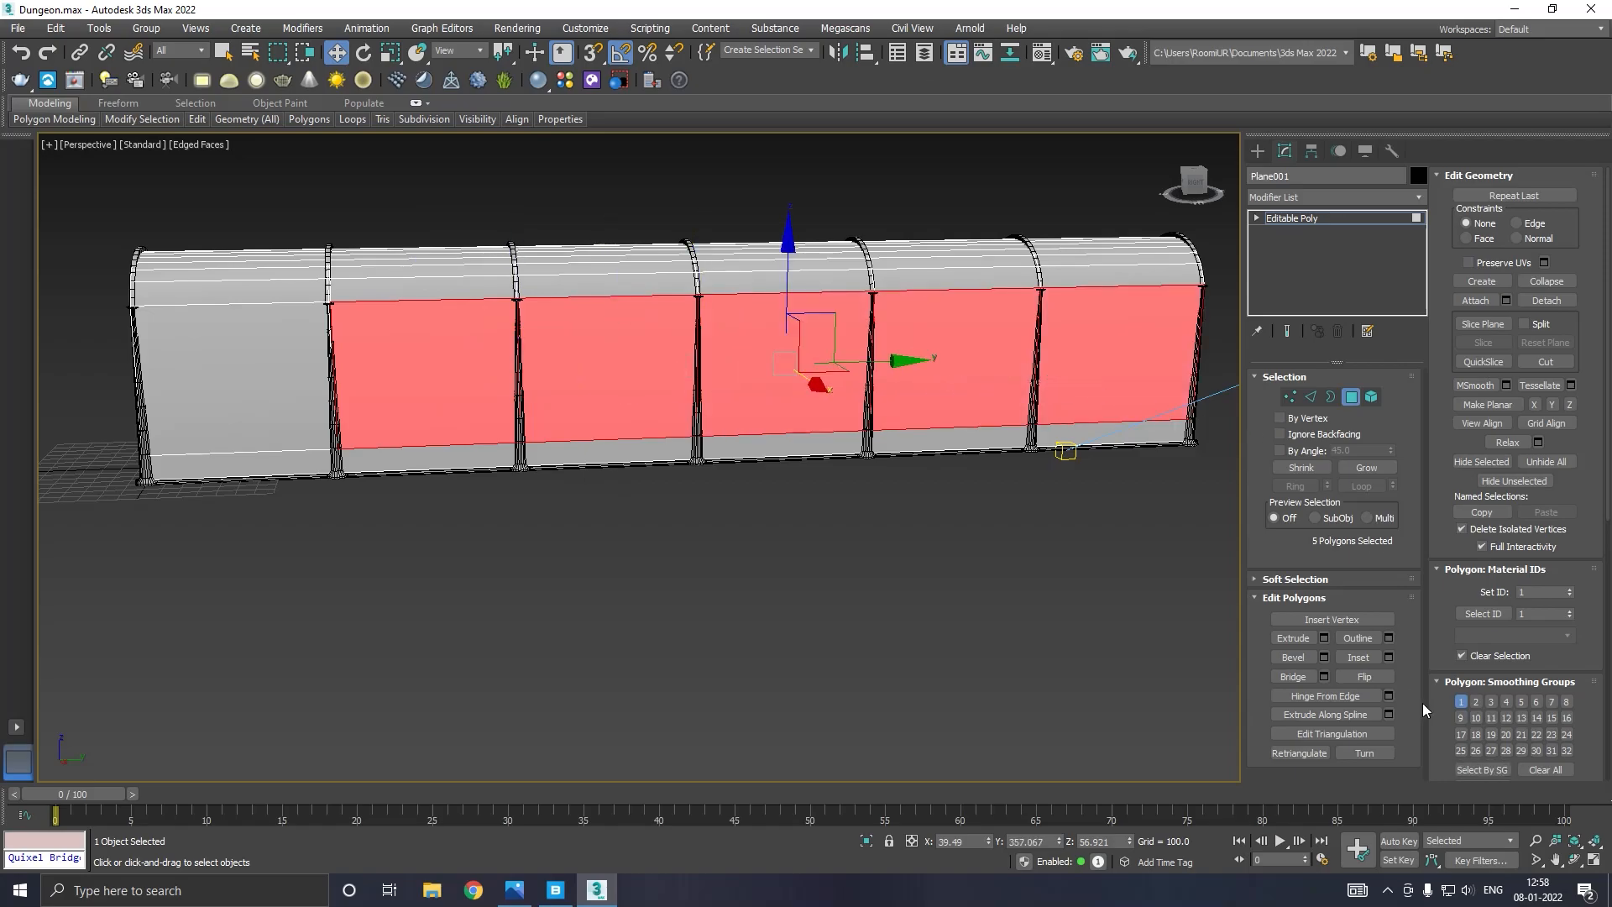
{"action": "left_click", "coordinate": [1388, 657]}
{"action": "left_click", "coordinate": [652, 466]}
{"action": "left_click", "coordinate": [647, 471]}
{"action": "left_click_drag", "start_coordinate": [653, 492], "coordinate": [705, 575]}
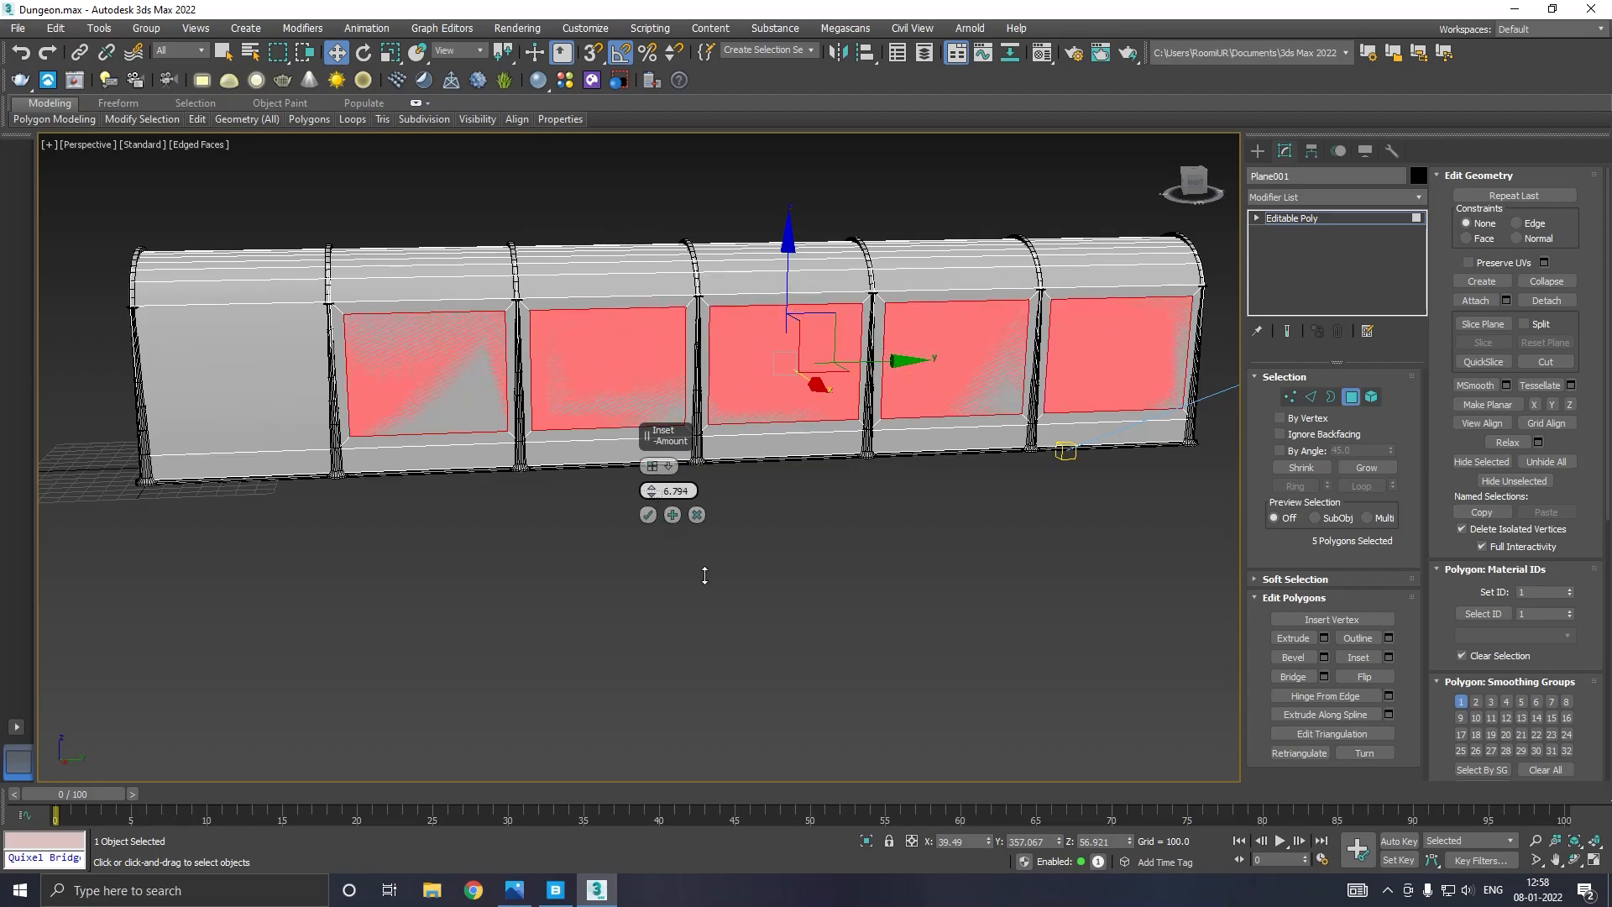
{"action": "left_click", "coordinate": [650, 515]}
{"action": "key", "text": "Delete"}
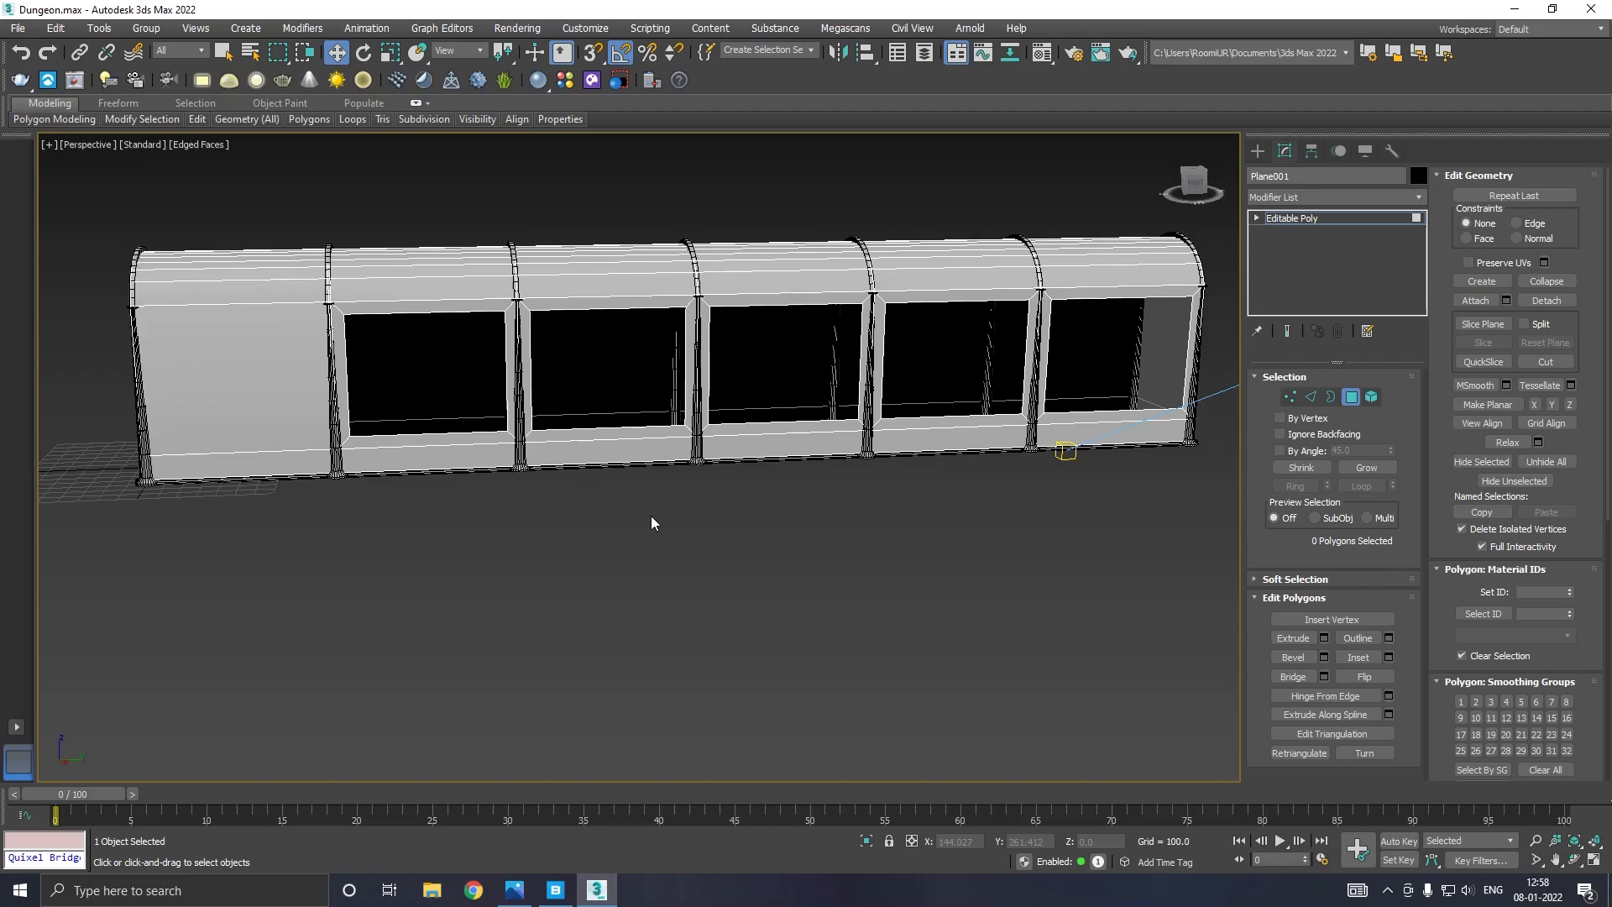
Leave polygon editing and add a Shell modifier to the corridor walls.
{"action": "left_click", "coordinate": [326, 460]}
{"action": "middle_click_drag", "start_coordinate": [326, 460], "coordinate": [579, 476], "text": "alt"}
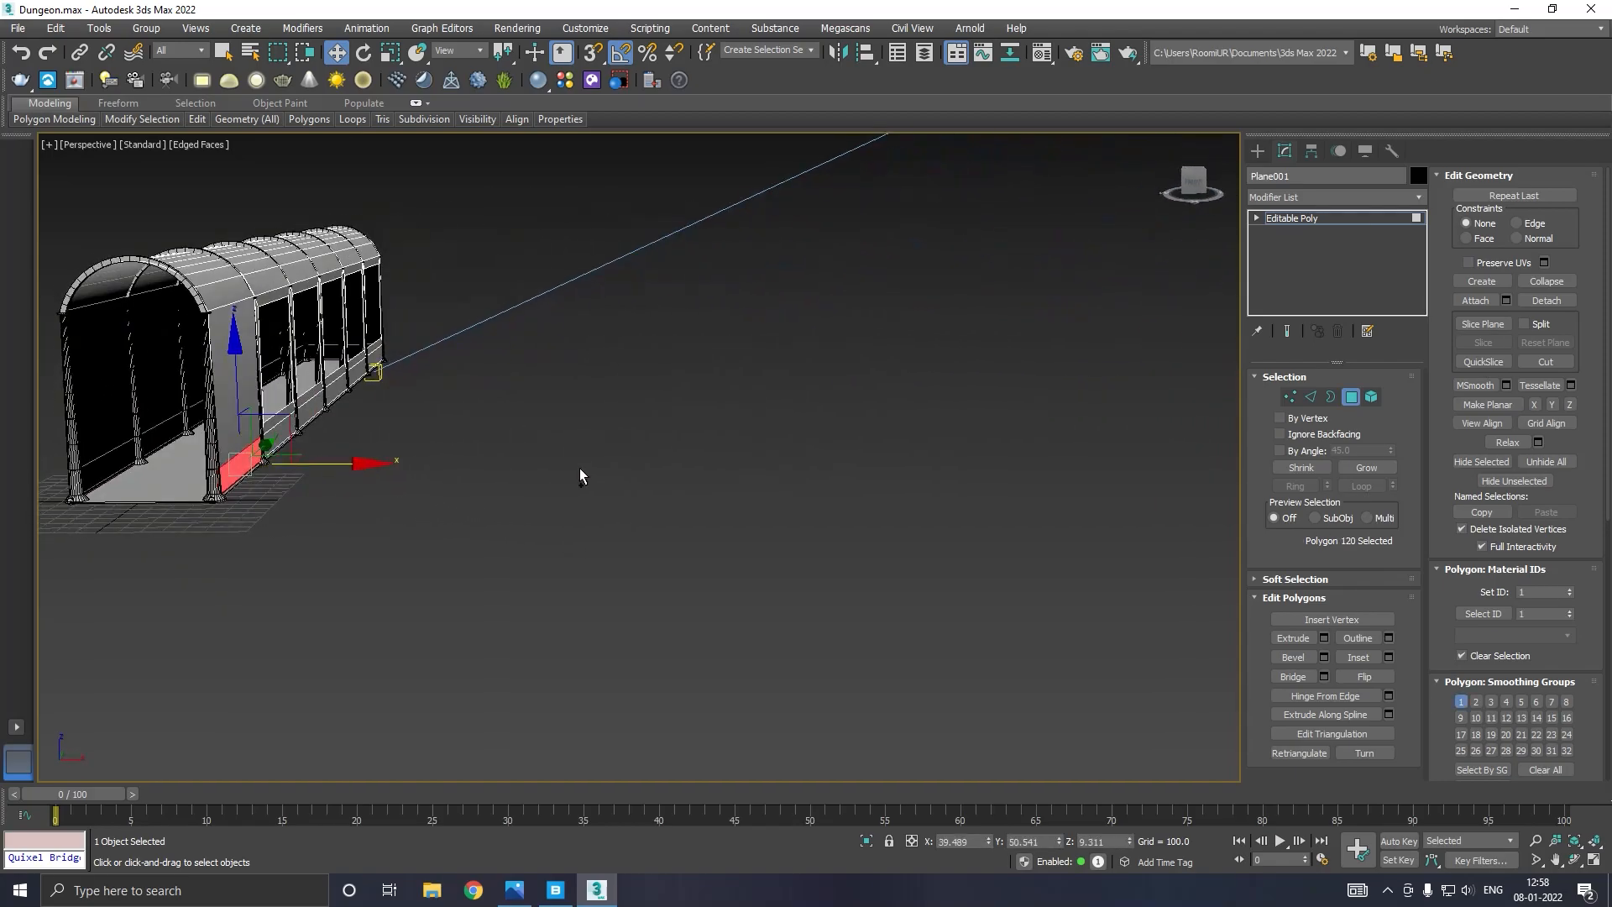
{"action": "middle_click_drag", "start_coordinate": [354, 463], "coordinate": [644, 459], "text": "alt"}
{"action": "scroll", "coordinate": [610, 459], "scroll_direction": "up", "scroll_amount": 3}
{"action": "middle_click_drag", "start_coordinate": [544, 453], "coordinate": [569, 494]}
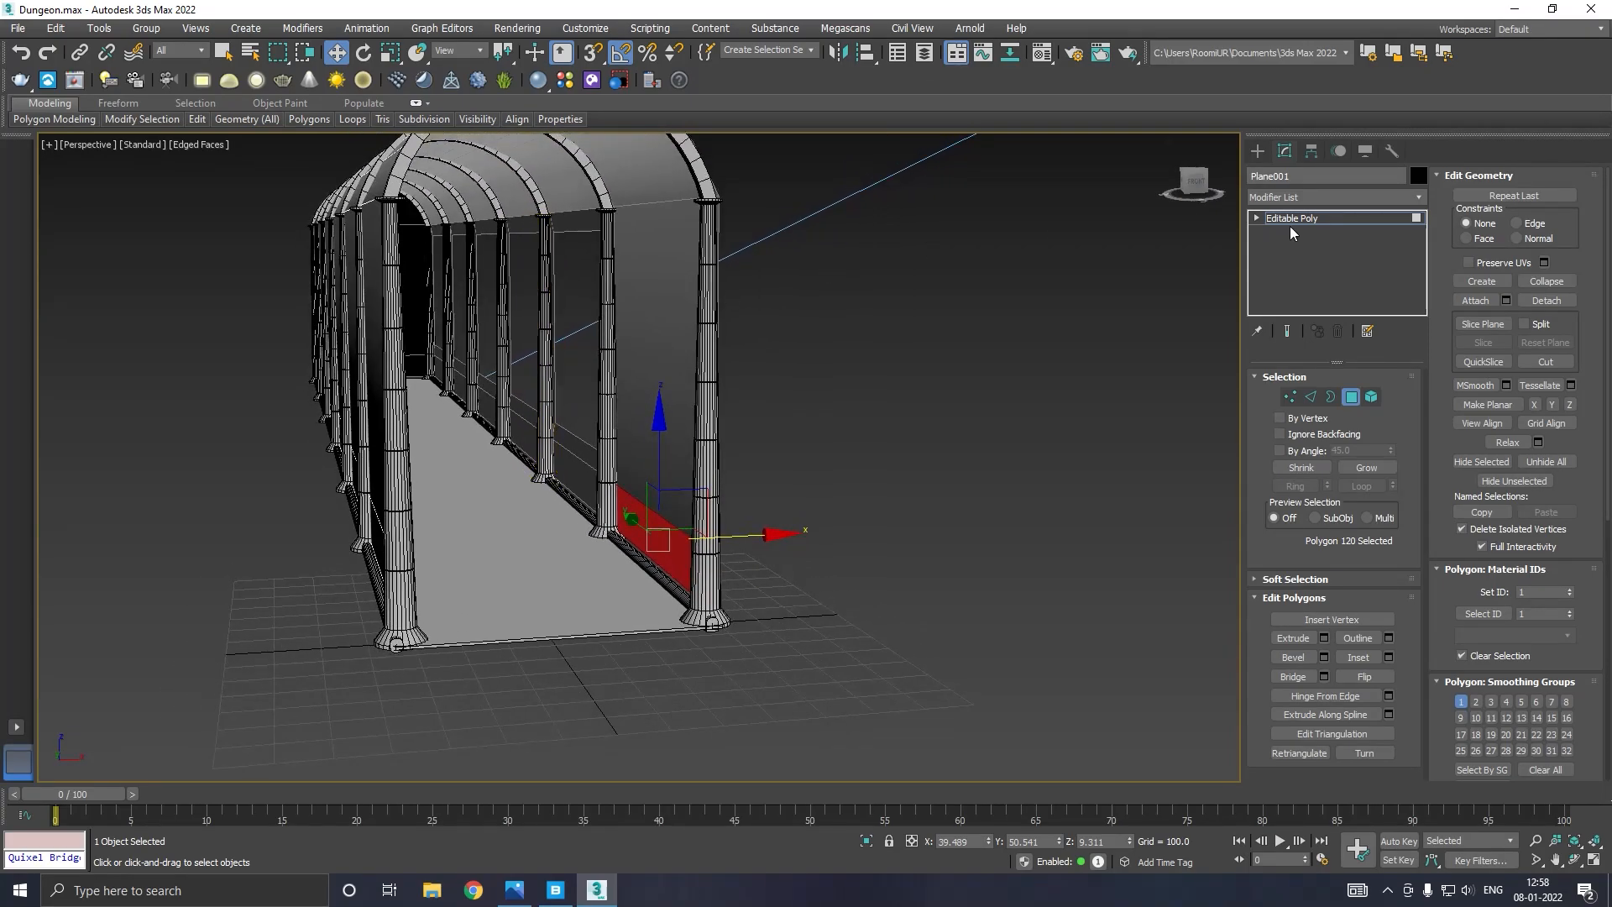
{"action": "left_click", "coordinate": [1290, 222]}
{"action": "middle_click_drag", "start_coordinate": [1173, 259], "coordinate": [783, 406], "text": "alt"}
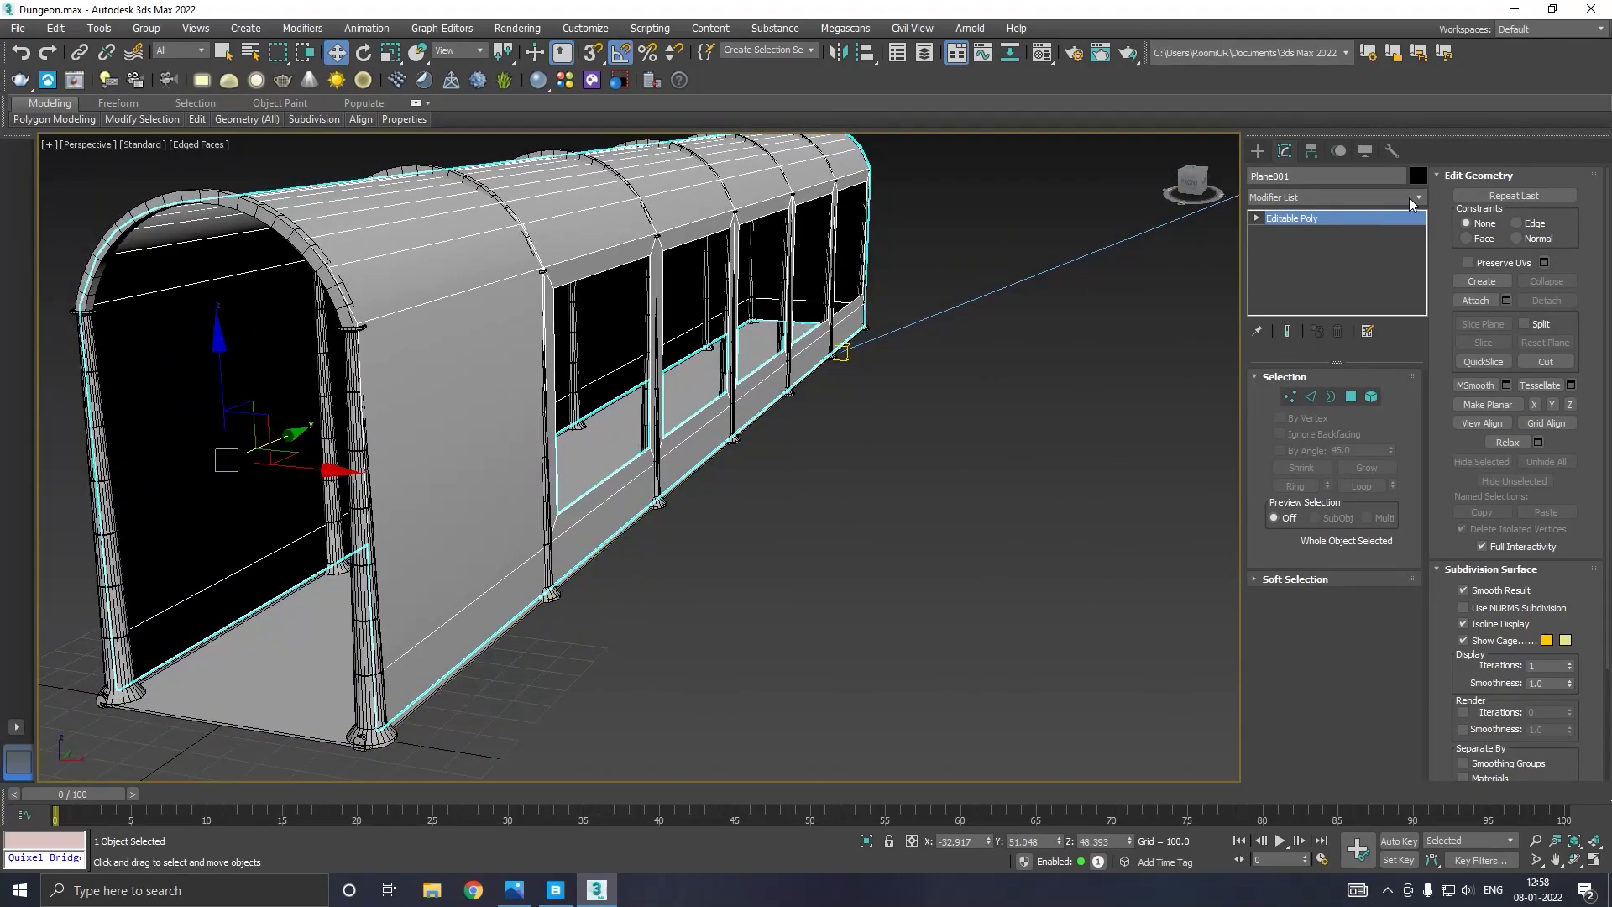
{"action": "left_click", "coordinate": [1408, 198]}
{"action": "scroll", "coordinate": [1358, 588], "scroll_direction": "down", "scroll_amount": 10}
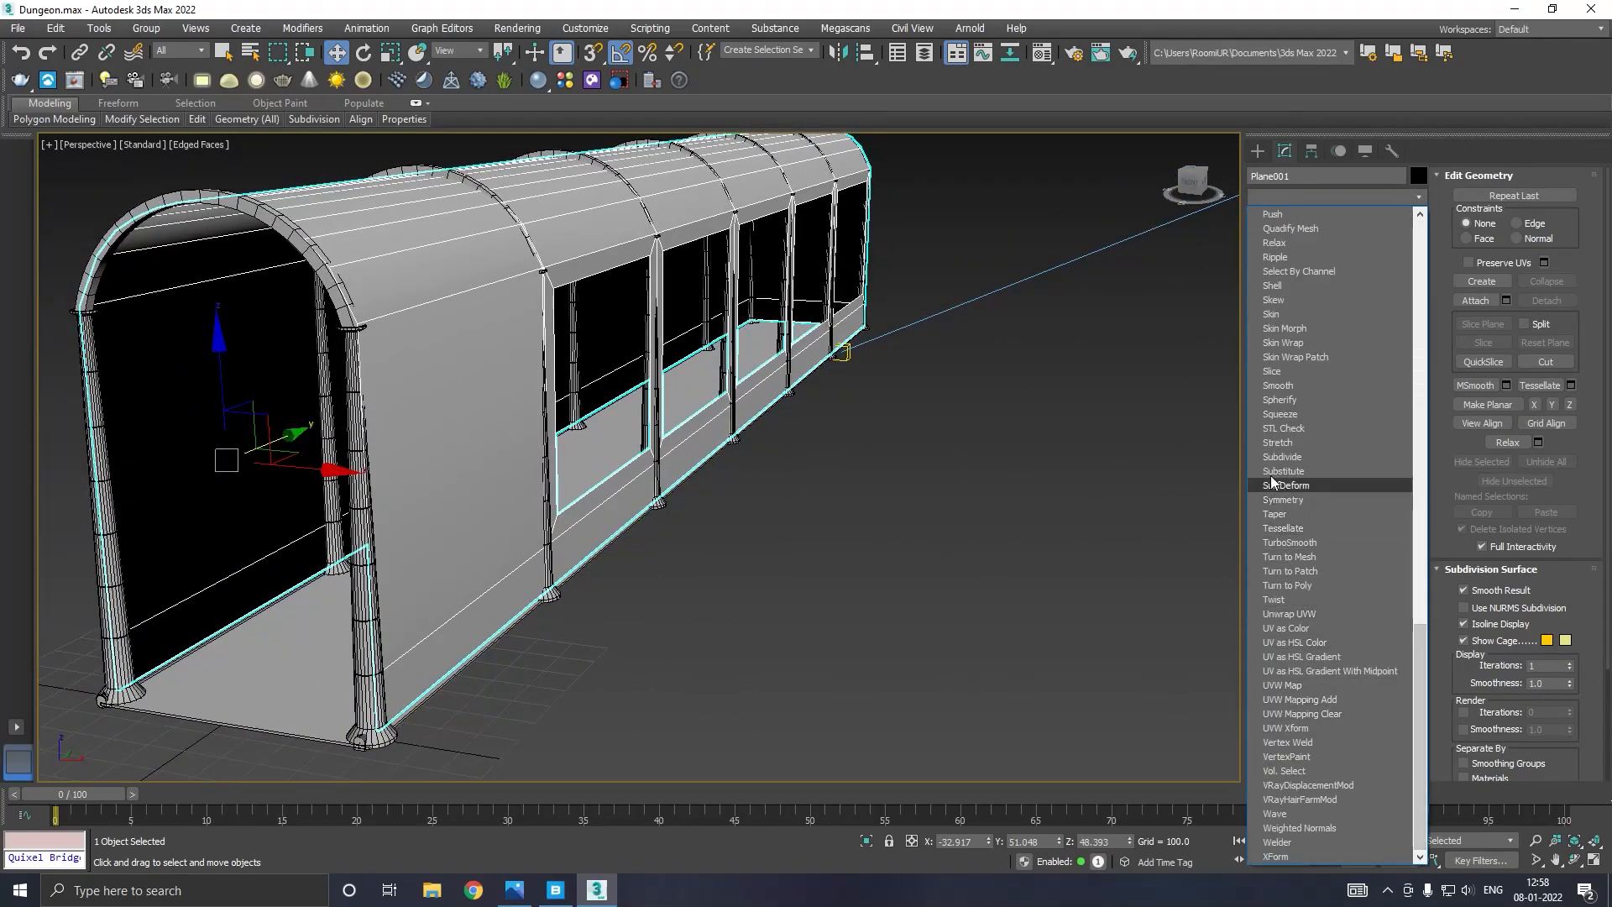
{"action": "left_click", "coordinate": [1307, 285]}
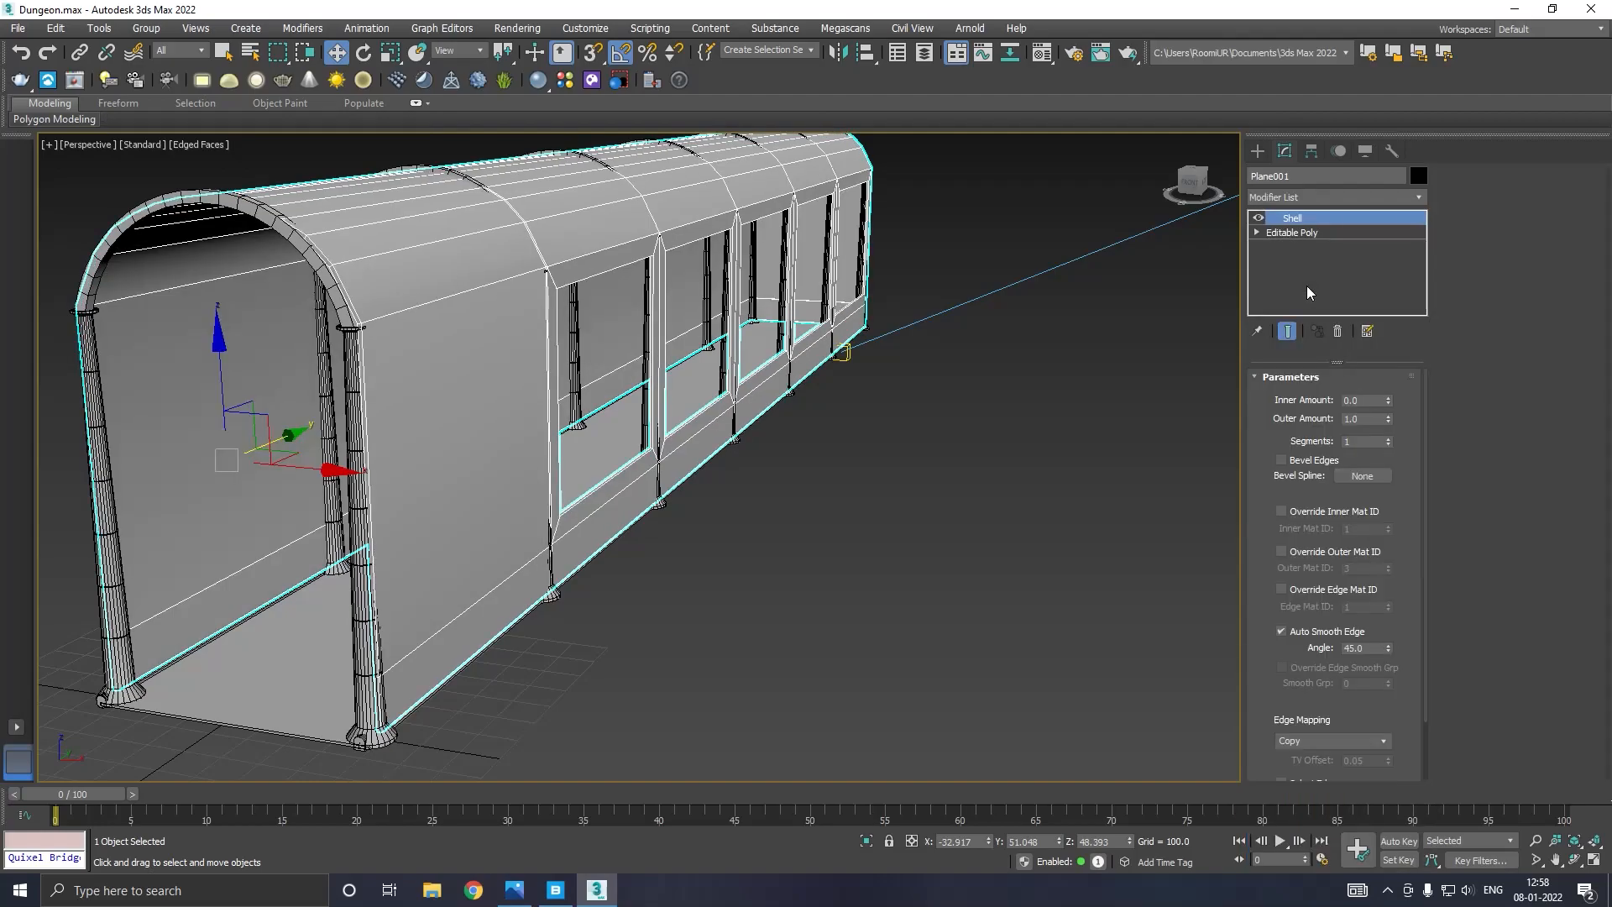
Examine the thickened walls and window openings from inside and outside the corridor.
{"action": "mouse_move", "coordinate": [1221, 353]}
{"action": "middle_mouse_down", "text": "alt"}
{"action": "mouse_move", "coordinate": [1261, 350]}
{"action": "mouse_move", "coordinate": [1246, 349]}
{"action": "middle_mouse_up", "text": "alt"}
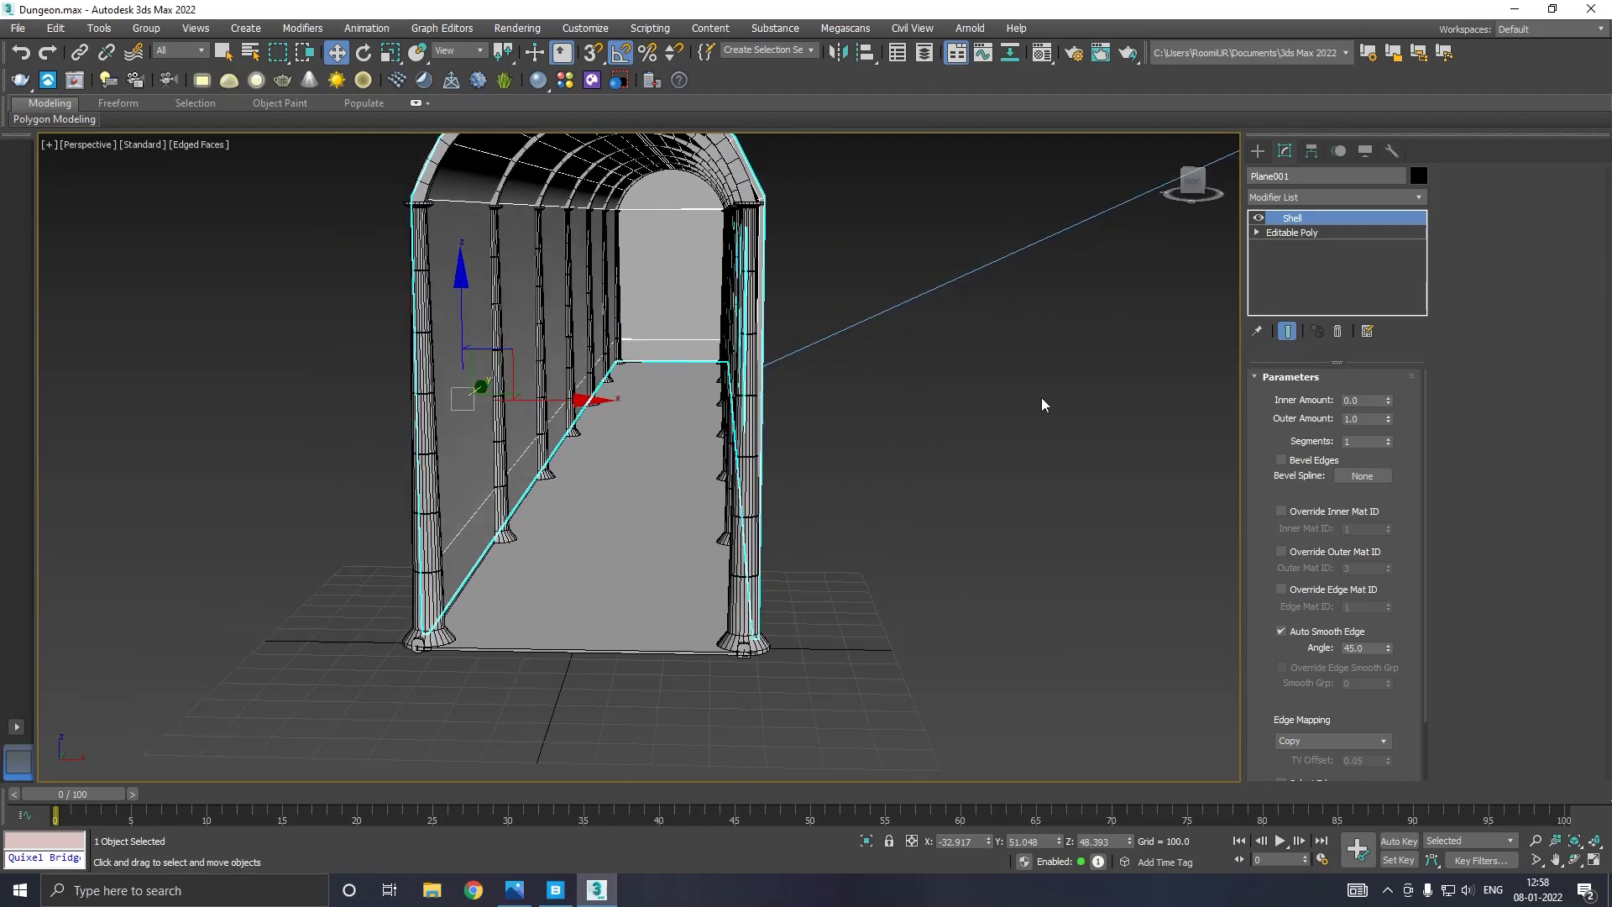
{"action": "middle_click_drag", "start_coordinate": [880, 448], "coordinate": [914, 465], "text": "alt"}
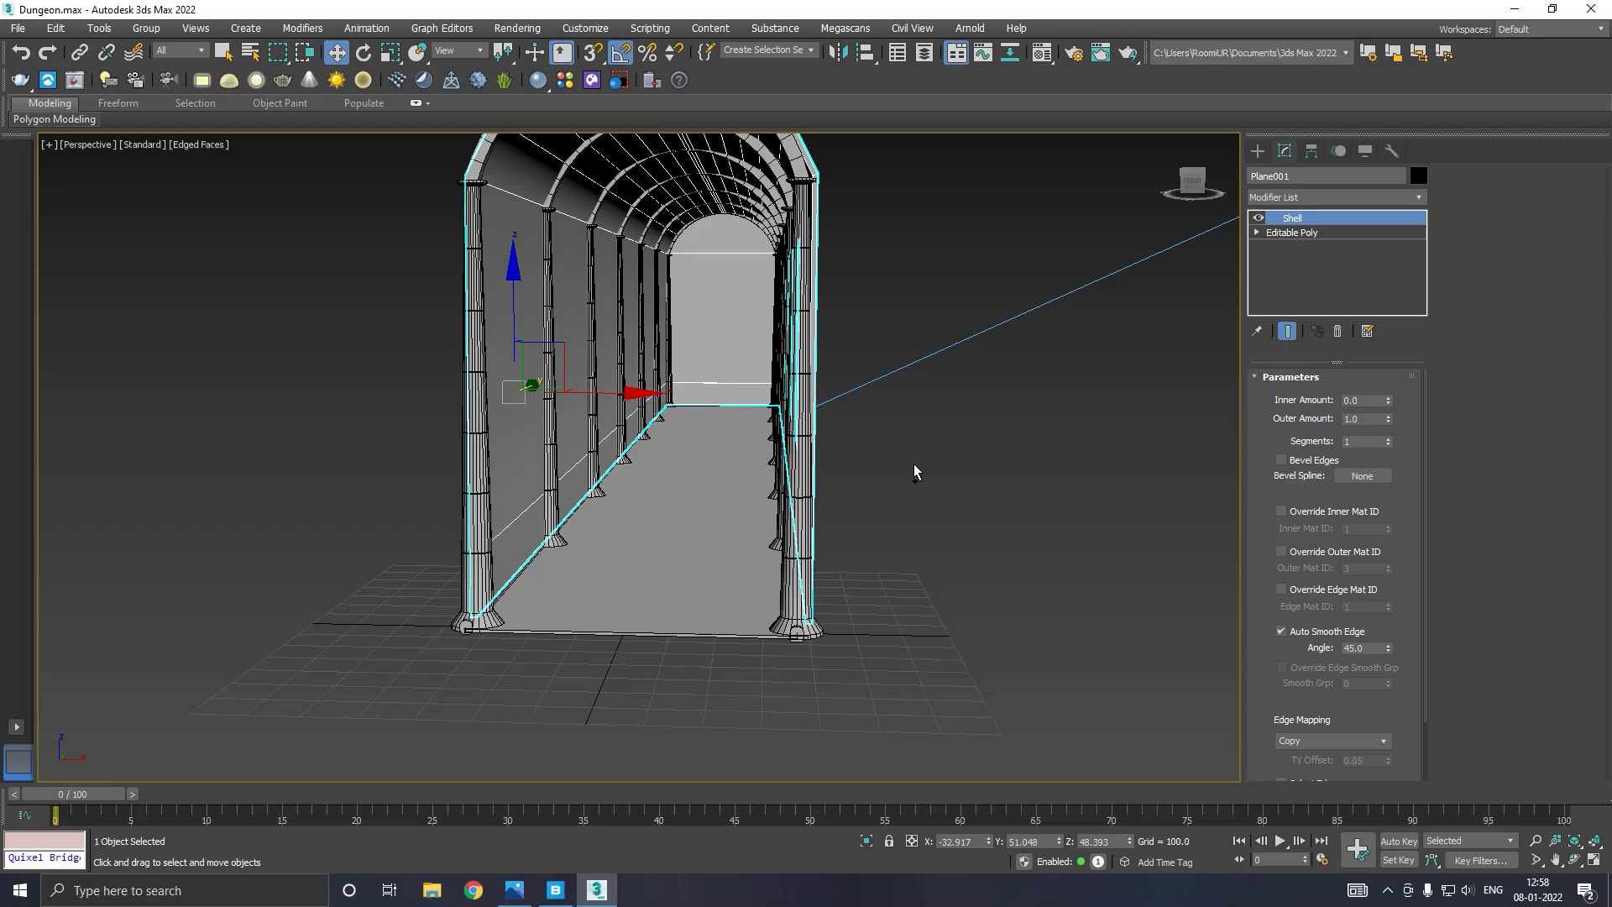
{"action": "middle_click_drag", "start_coordinate": [905, 480], "coordinate": [672, 496], "text": "alt"}
{"action": "scroll", "coordinate": [672, 496], "scroll_direction": "down", "scroll_amount": 1}
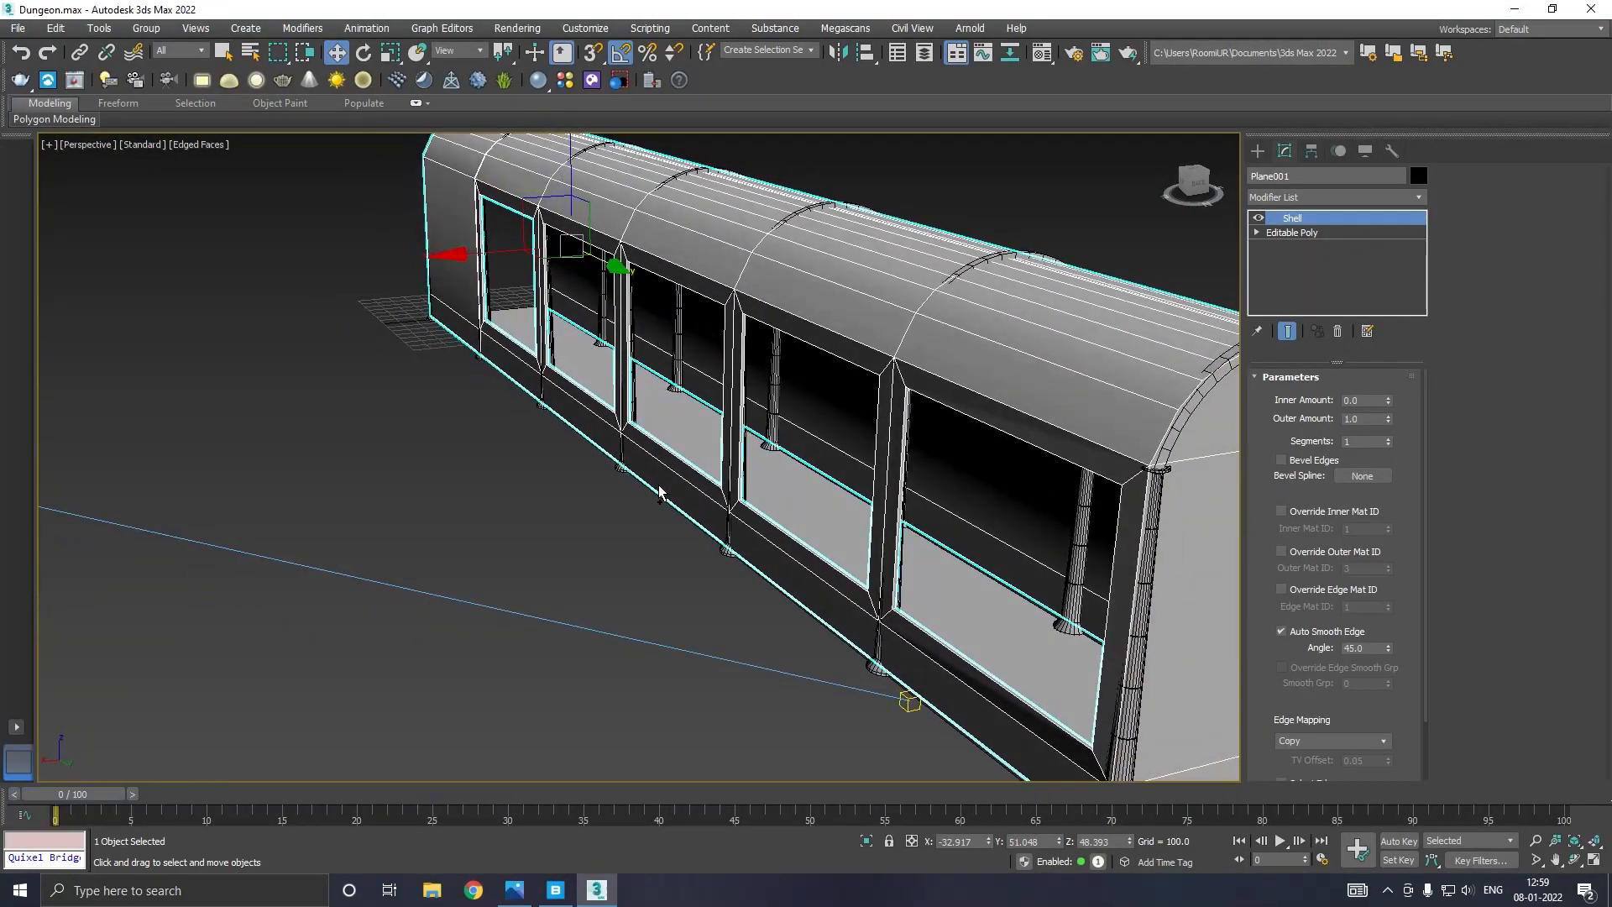
{"action": "scroll", "coordinate": [688, 495], "scroll_direction": "down", "scroll_amount": 2}
{"action": "scroll", "coordinate": [774, 507], "scroll_direction": "down", "scroll_amount": 1}
{"action": "middle_click_drag", "start_coordinate": [774, 507], "coordinate": [969, 518], "text": "alt"}
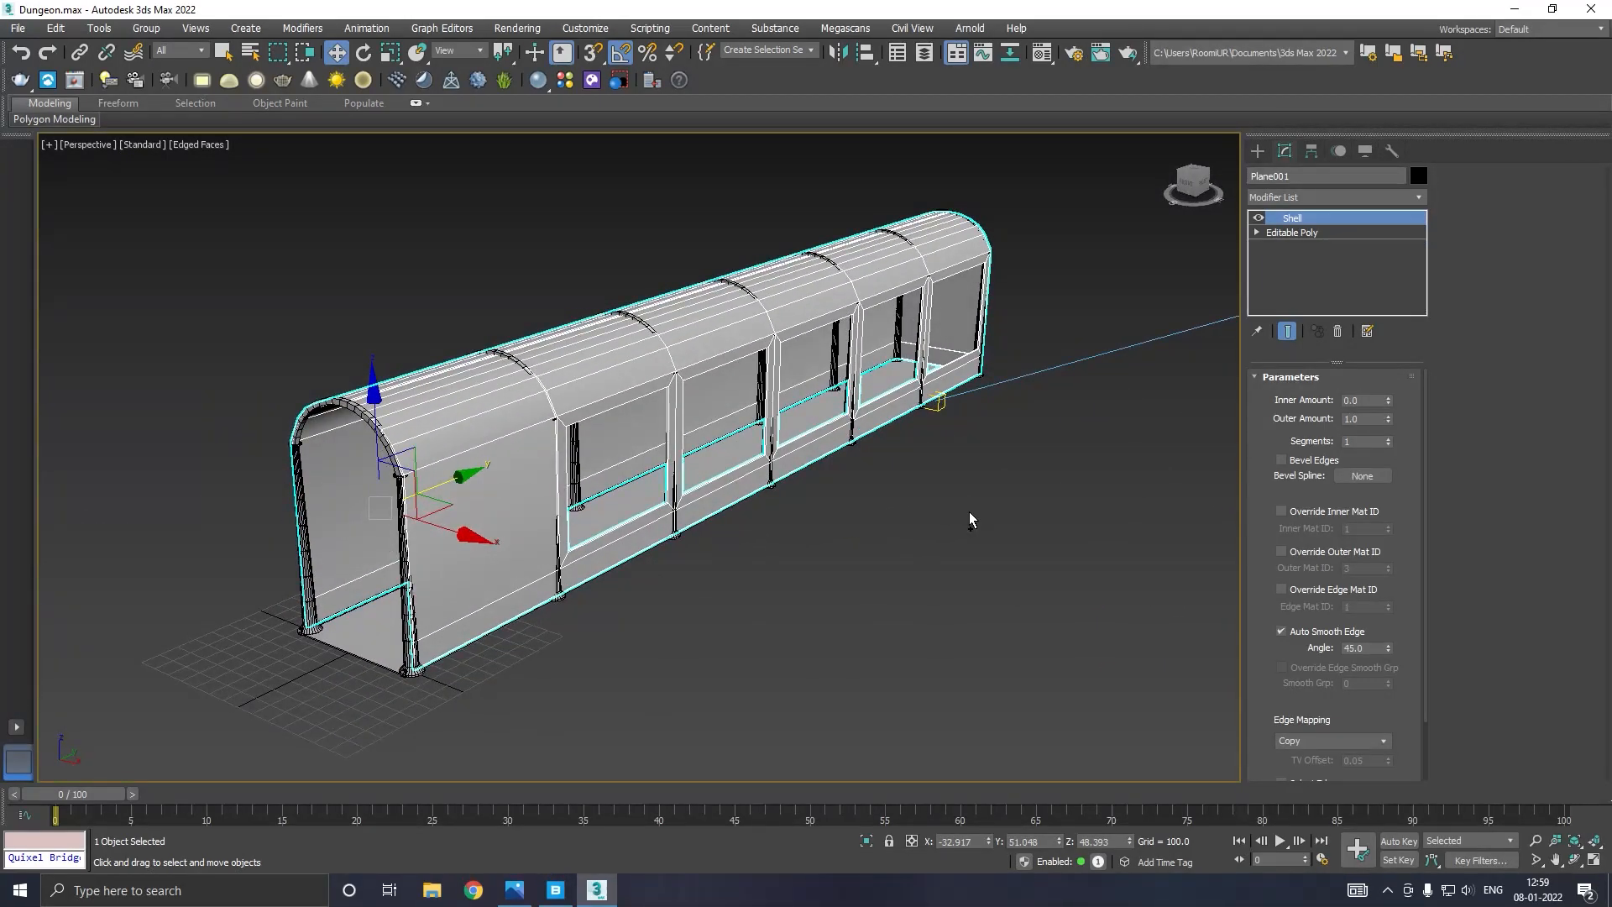
In the top view, create a box outside the second bay's wall, about 102 long, 17.4 wide and 2.8 high.
{"action": "key", "text": "t"}
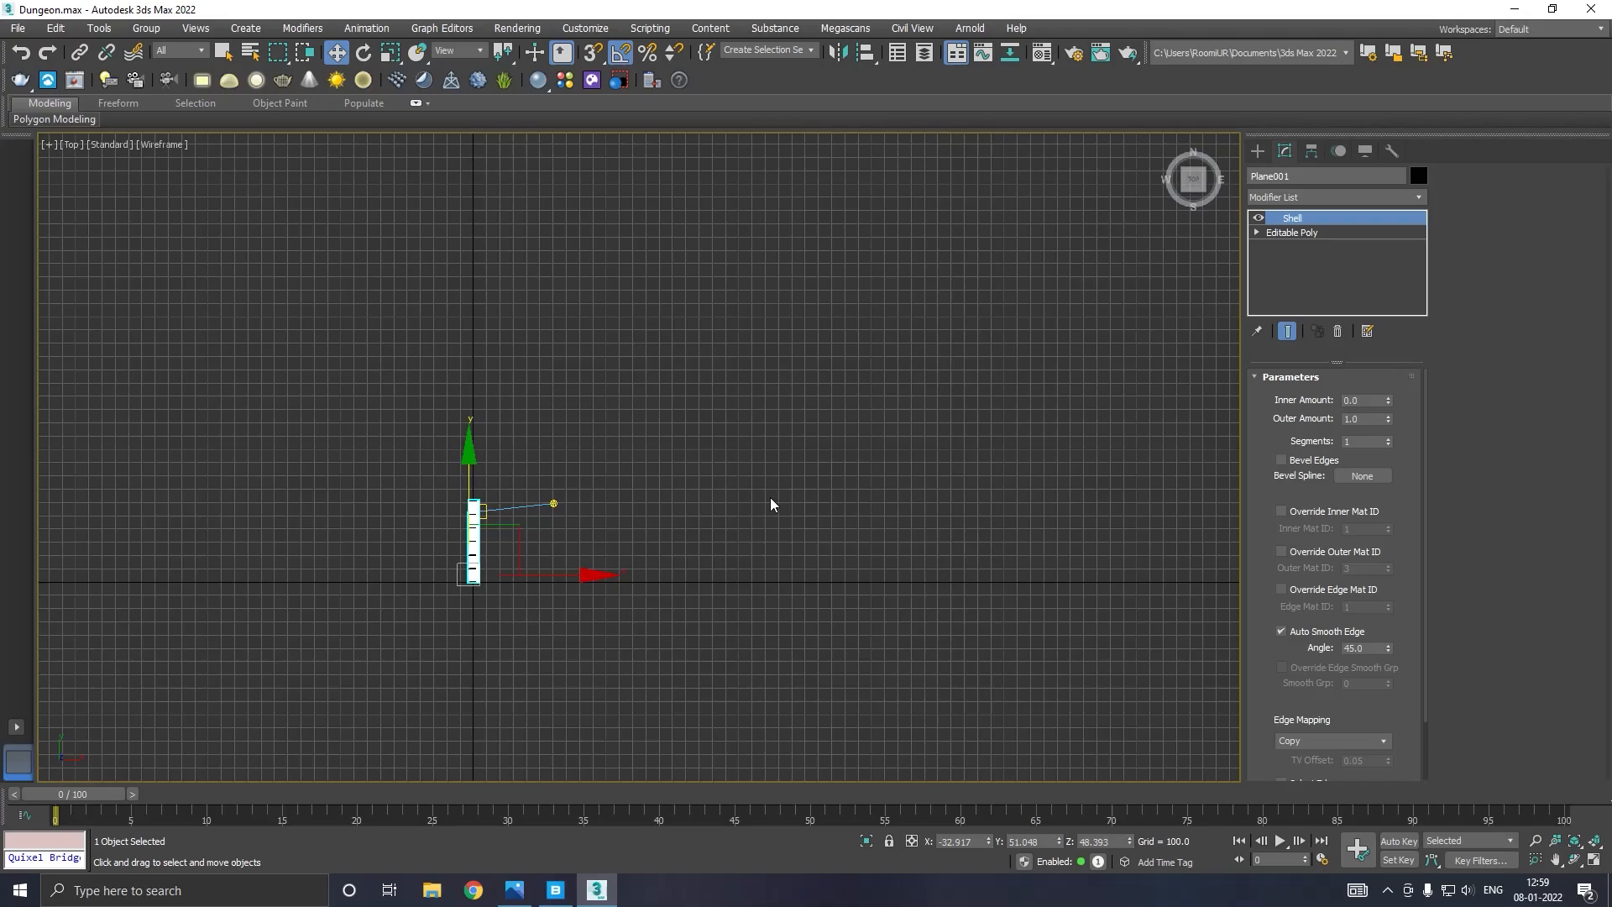
{"action": "left_click", "coordinate": [573, 519]}
{"action": "scroll", "coordinate": [460, 573], "scroll_direction": "up", "scroll_amount": 8}
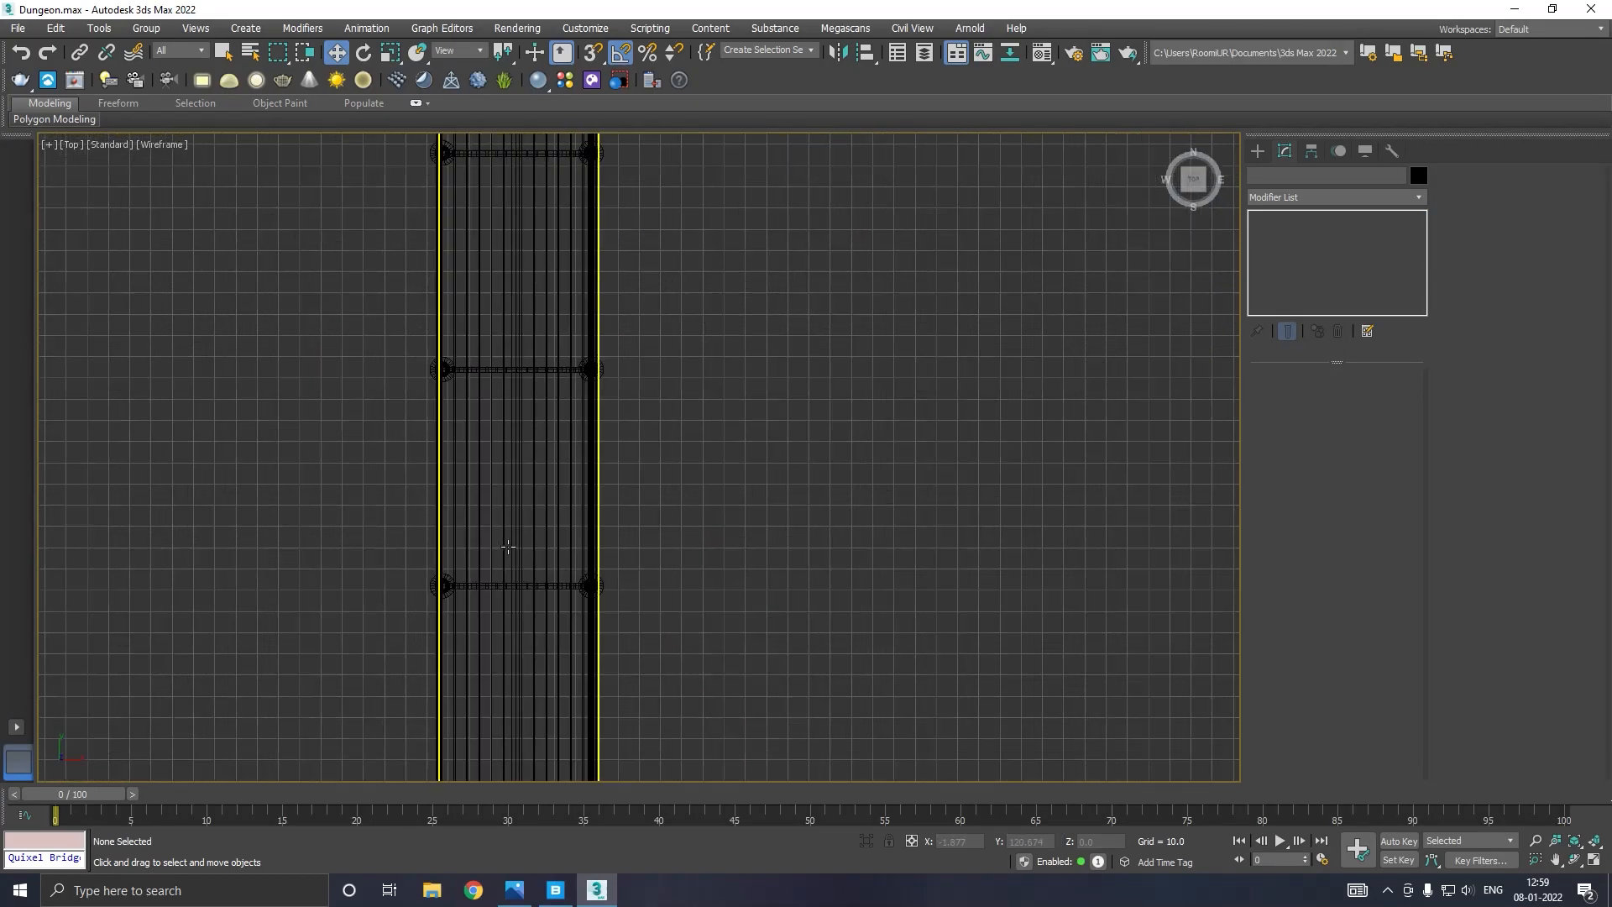
{"action": "left_click", "coordinate": [1256, 151]}
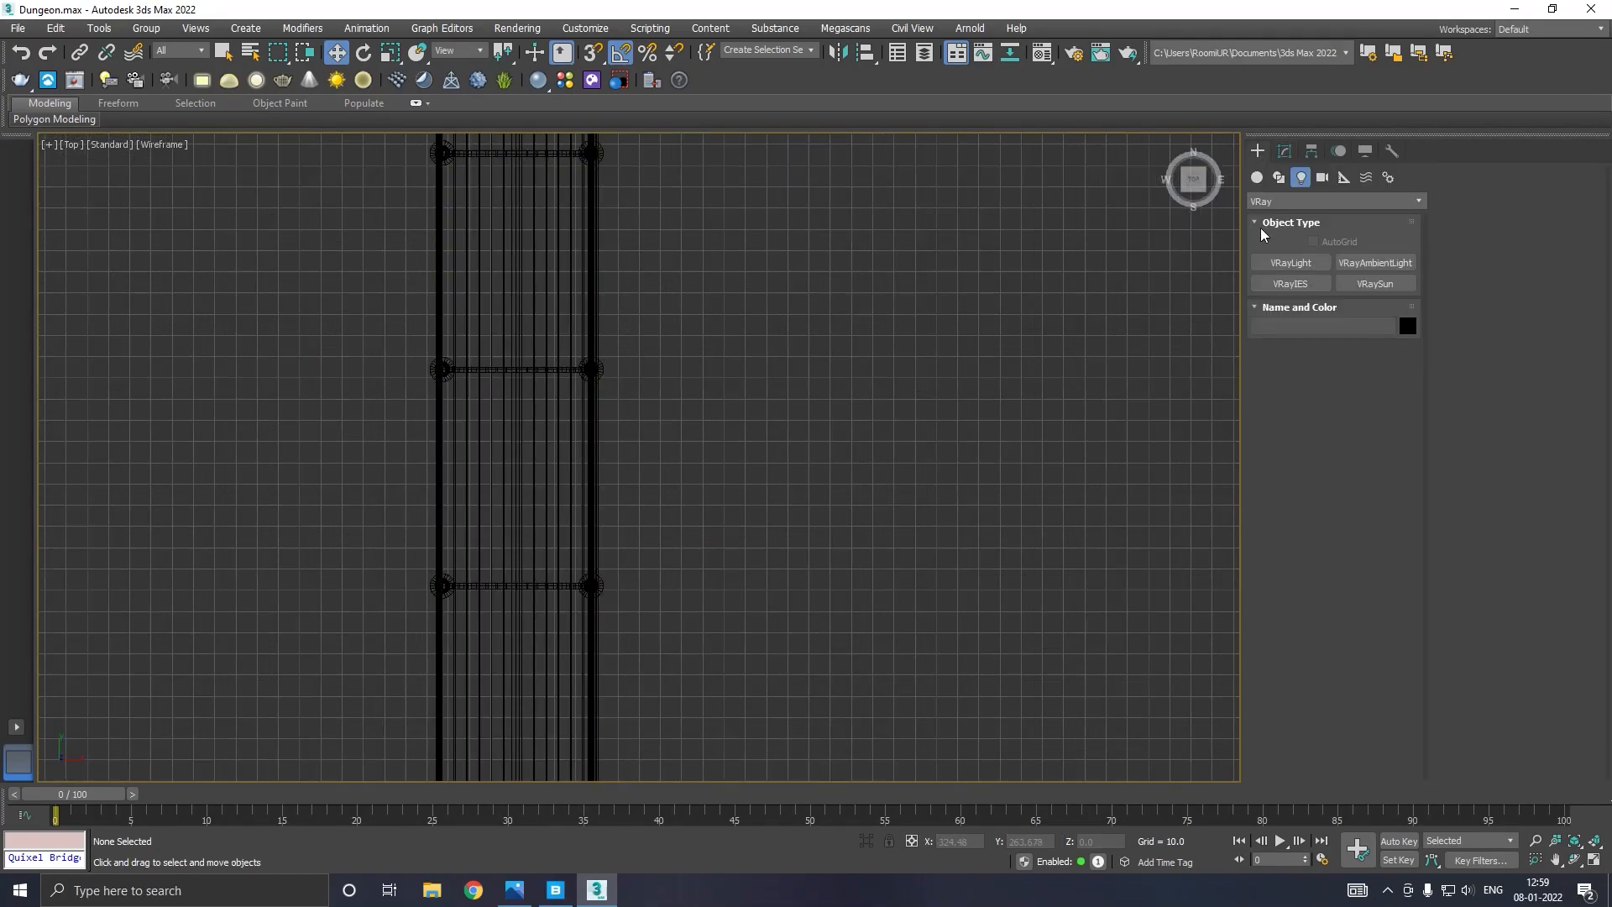
{"action": "left_click", "coordinate": [1257, 177]}
{"action": "left_click", "coordinate": [1335, 202]}
{"action": "left_click", "coordinate": [1293, 215]}
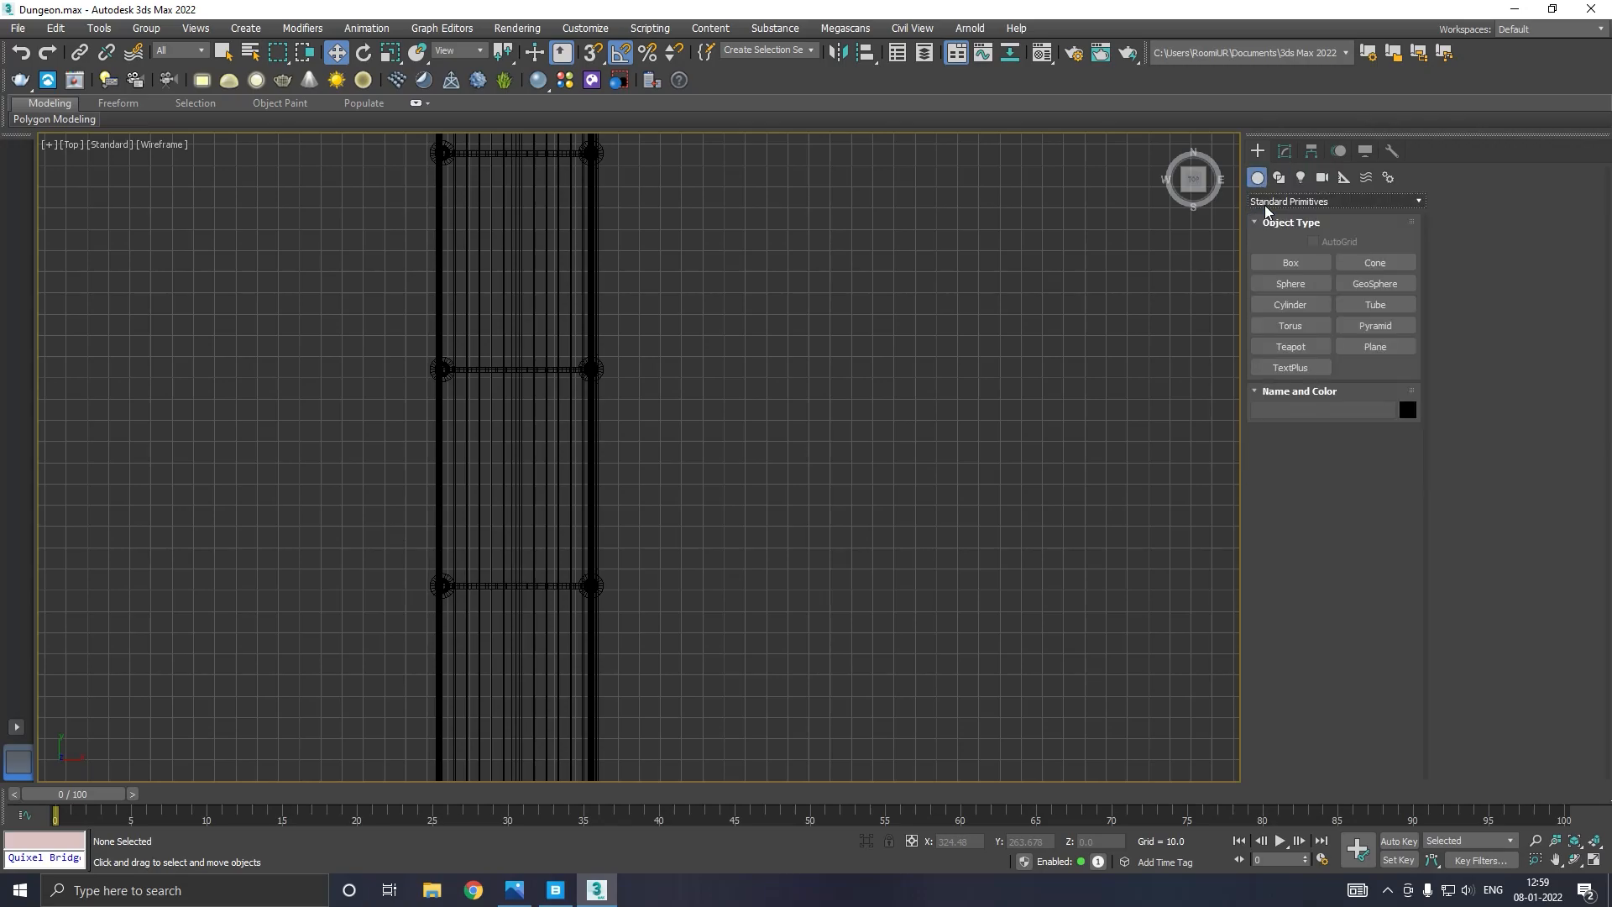
{"action": "left_click", "coordinate": [1286, 261]}
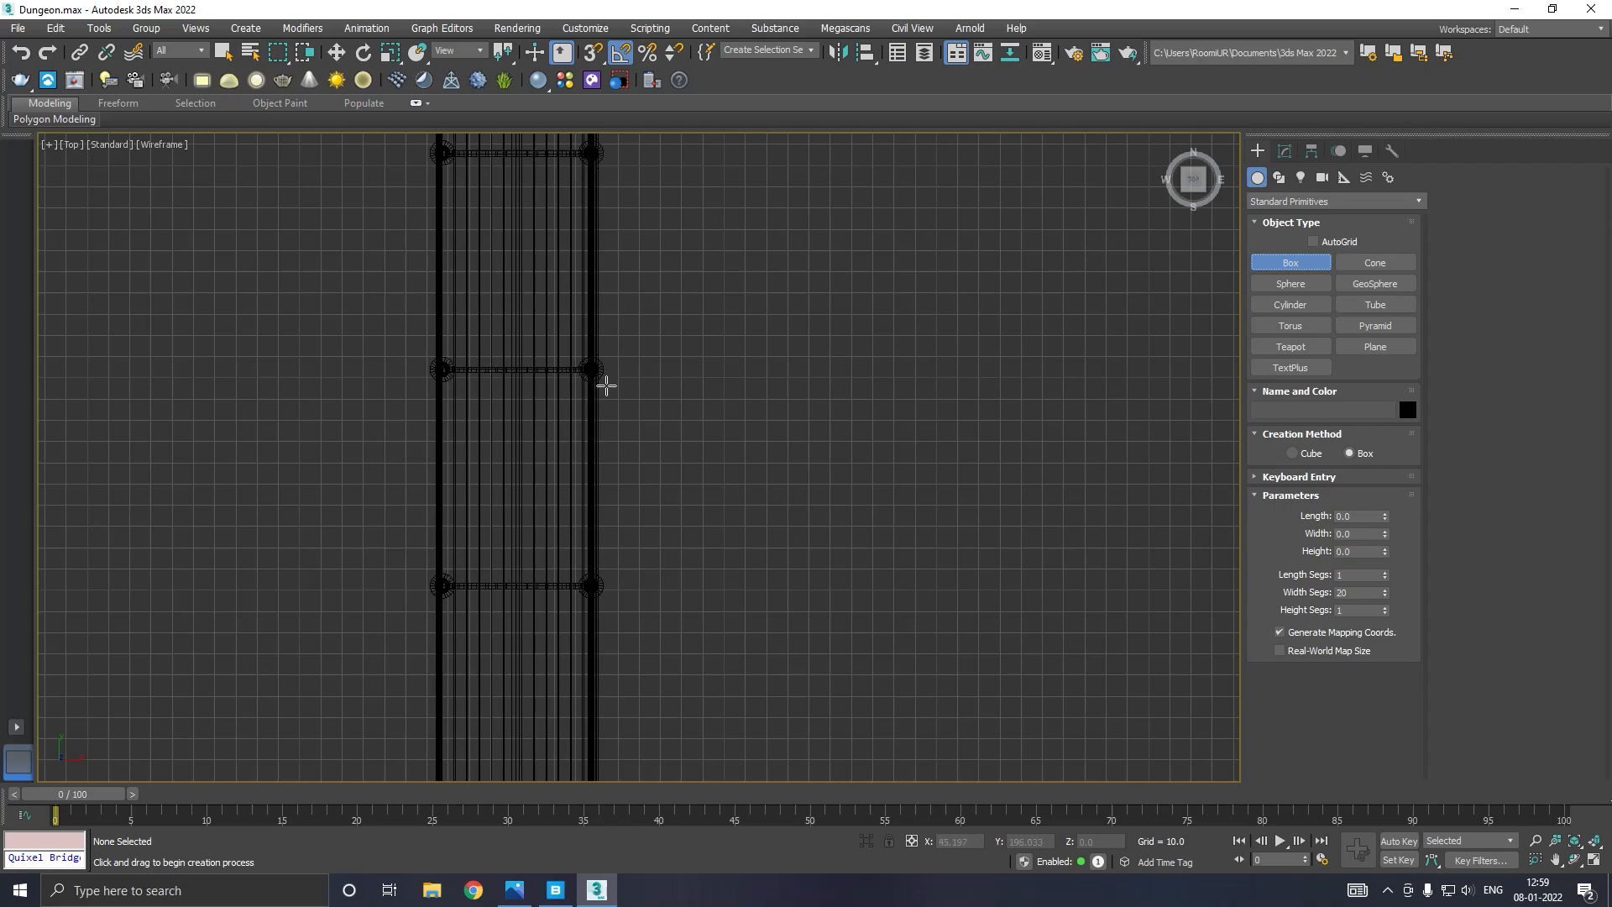
{"action": "left_click_drag", "start_coordinate": [592, 365], "coordinate": [629, 580]}
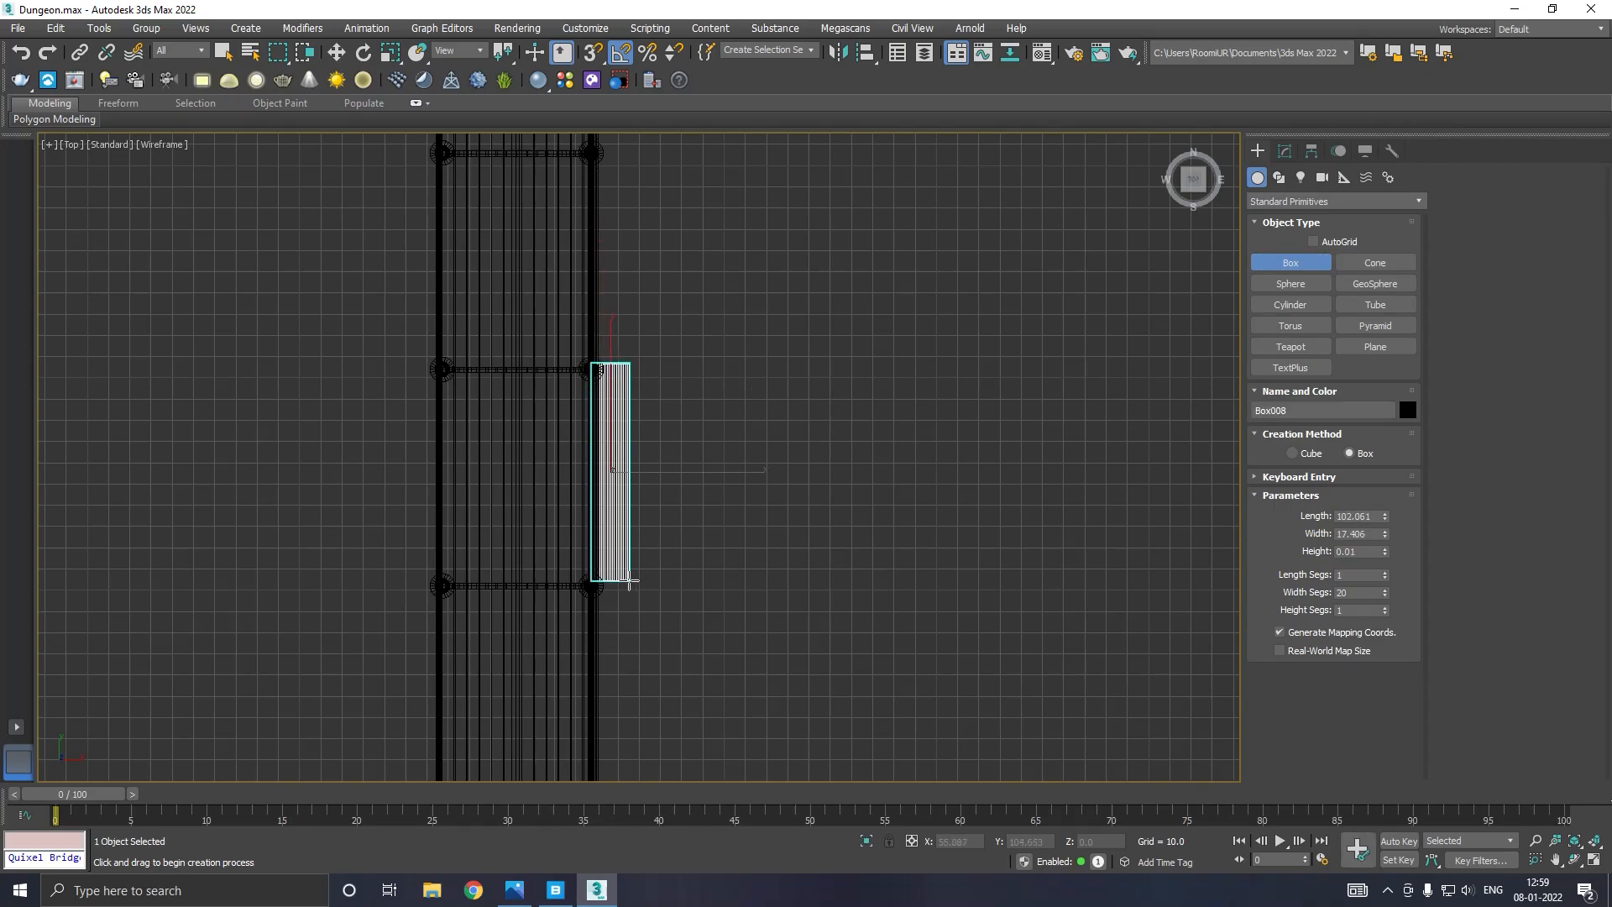
{"action": "left_click", "coordinate": [625, 579]}
{"action": "key", "text": "w"}
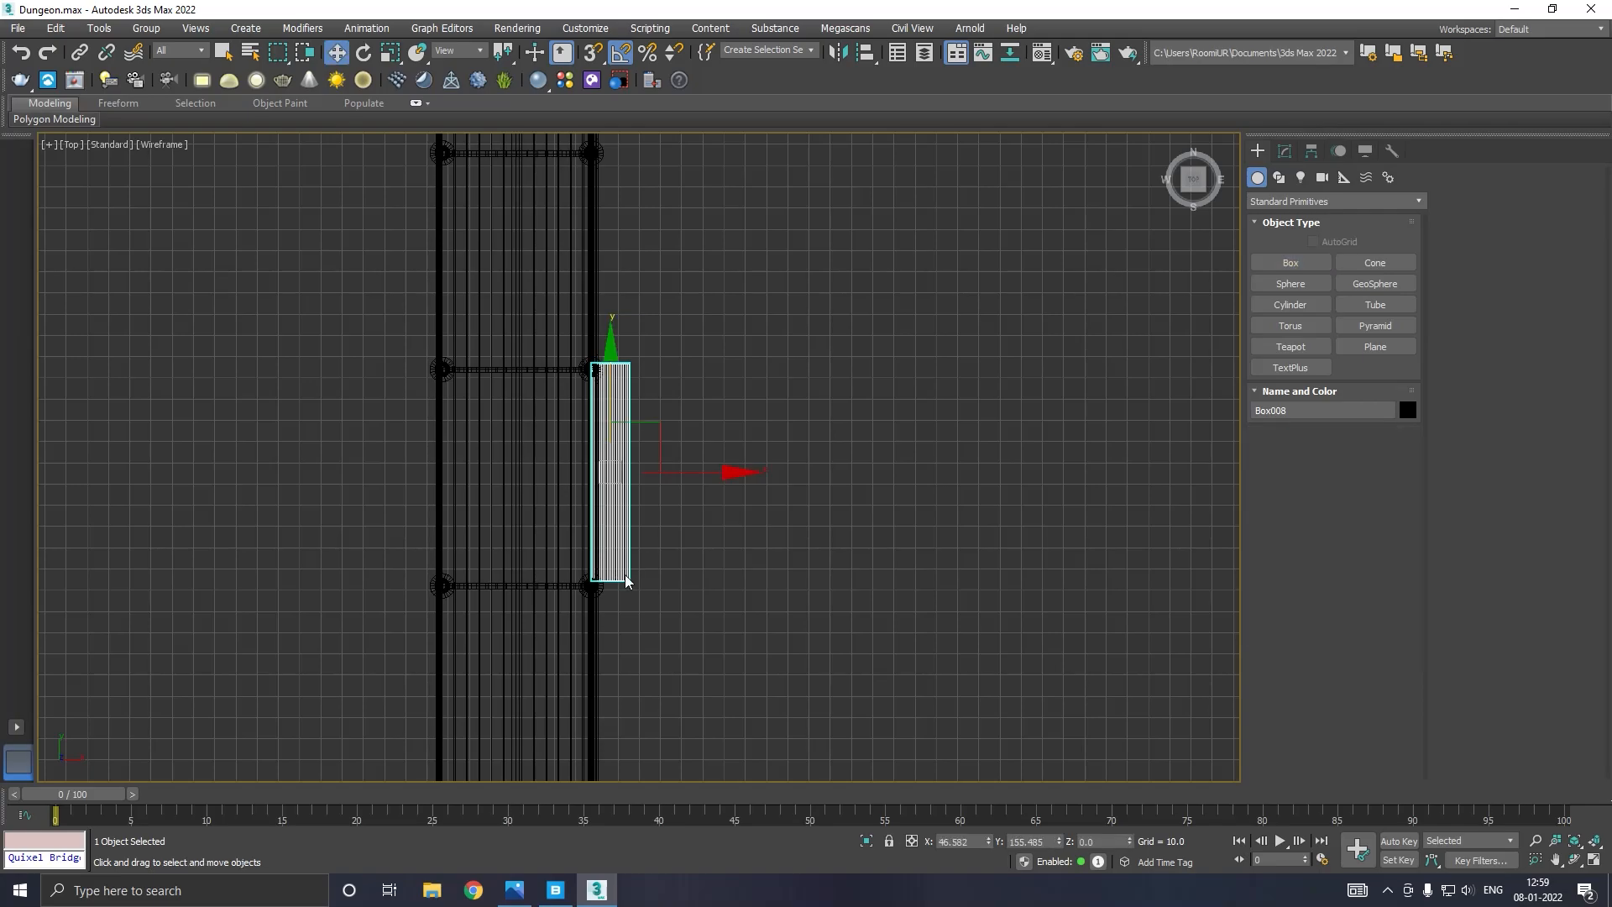
Raise the box to the first window's lower edge, about Z 20.2, and assign it the 02 - Default material.
{"action": "key", "text": "p"}
{"action": "key", "text": "z"}
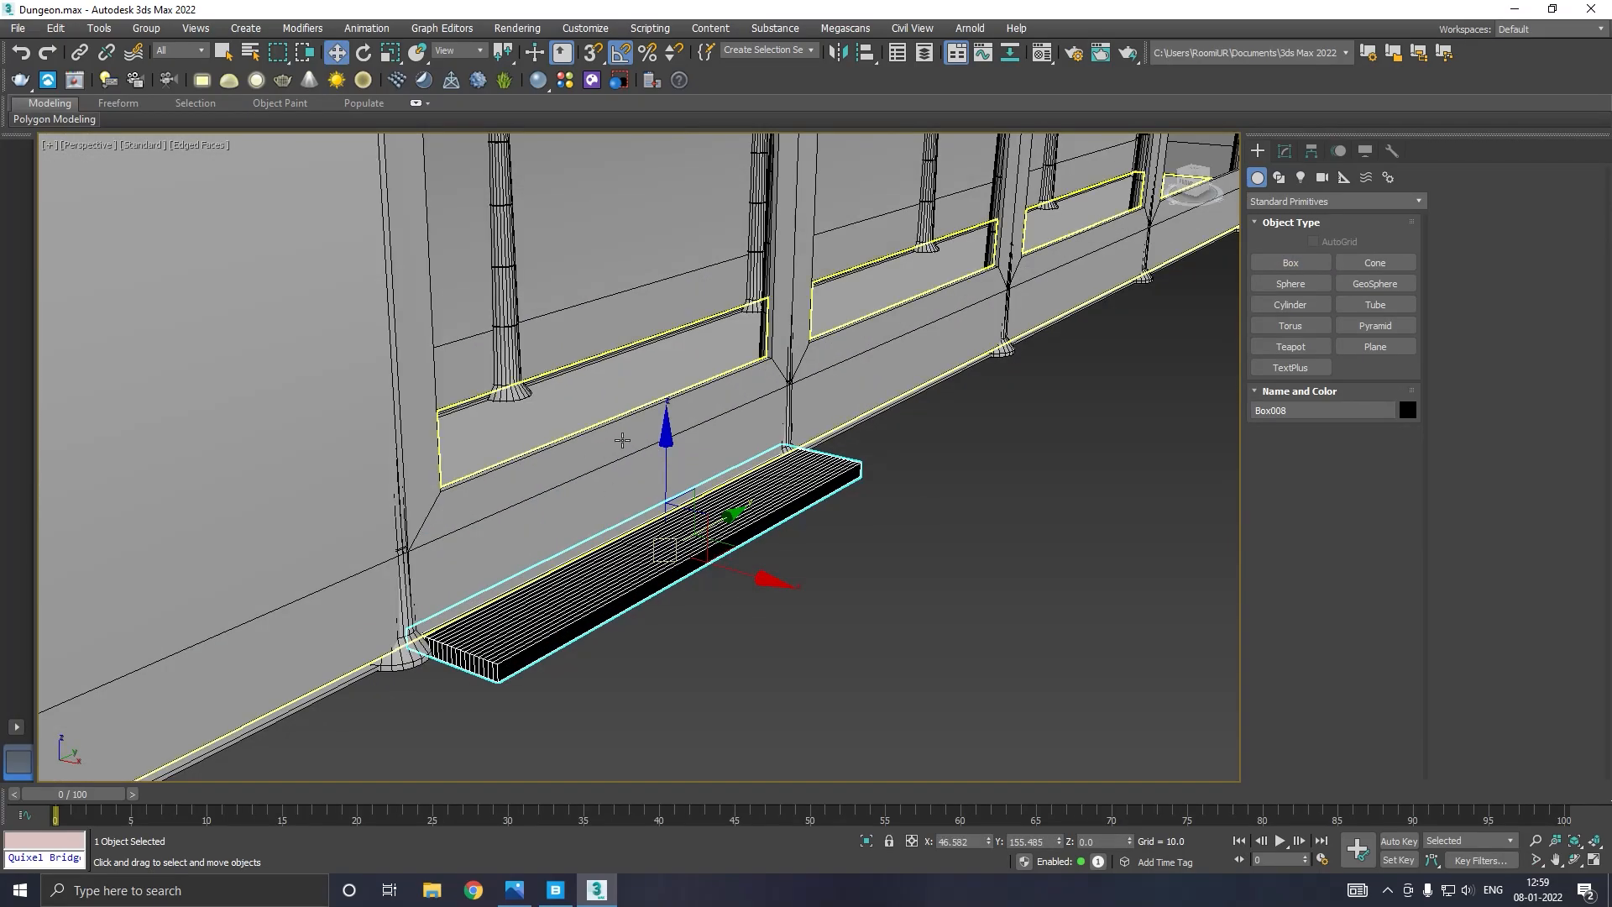
{"action": "left_click_drag", "start_coordinate": [672, 474], "coordinate": [675, 362]}
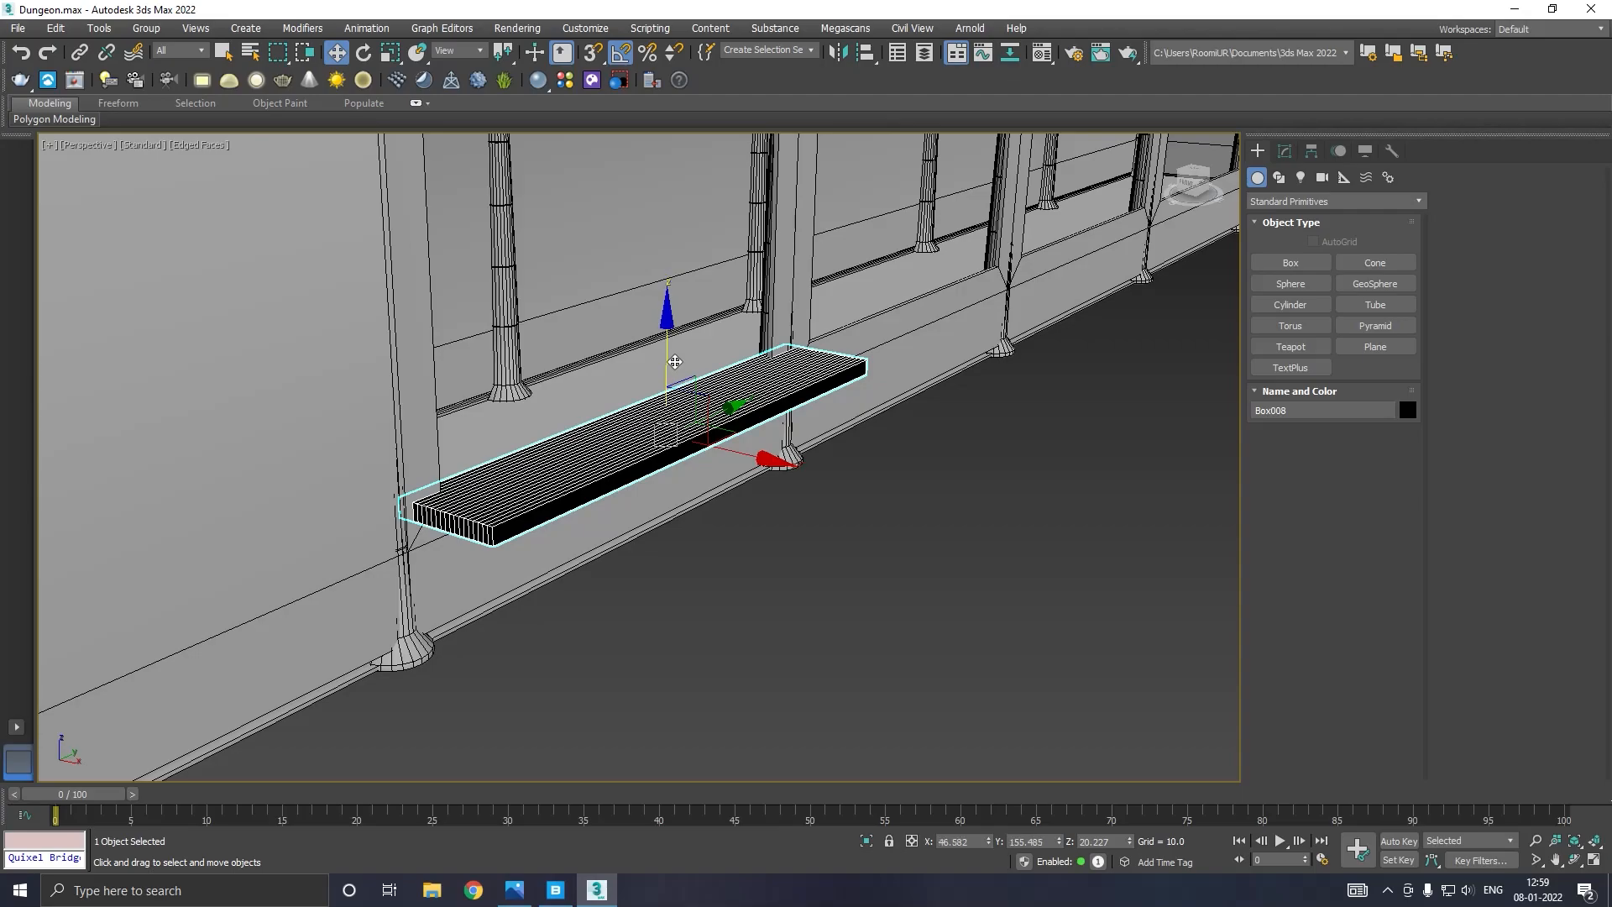
{"action": "key", "text": "m"}
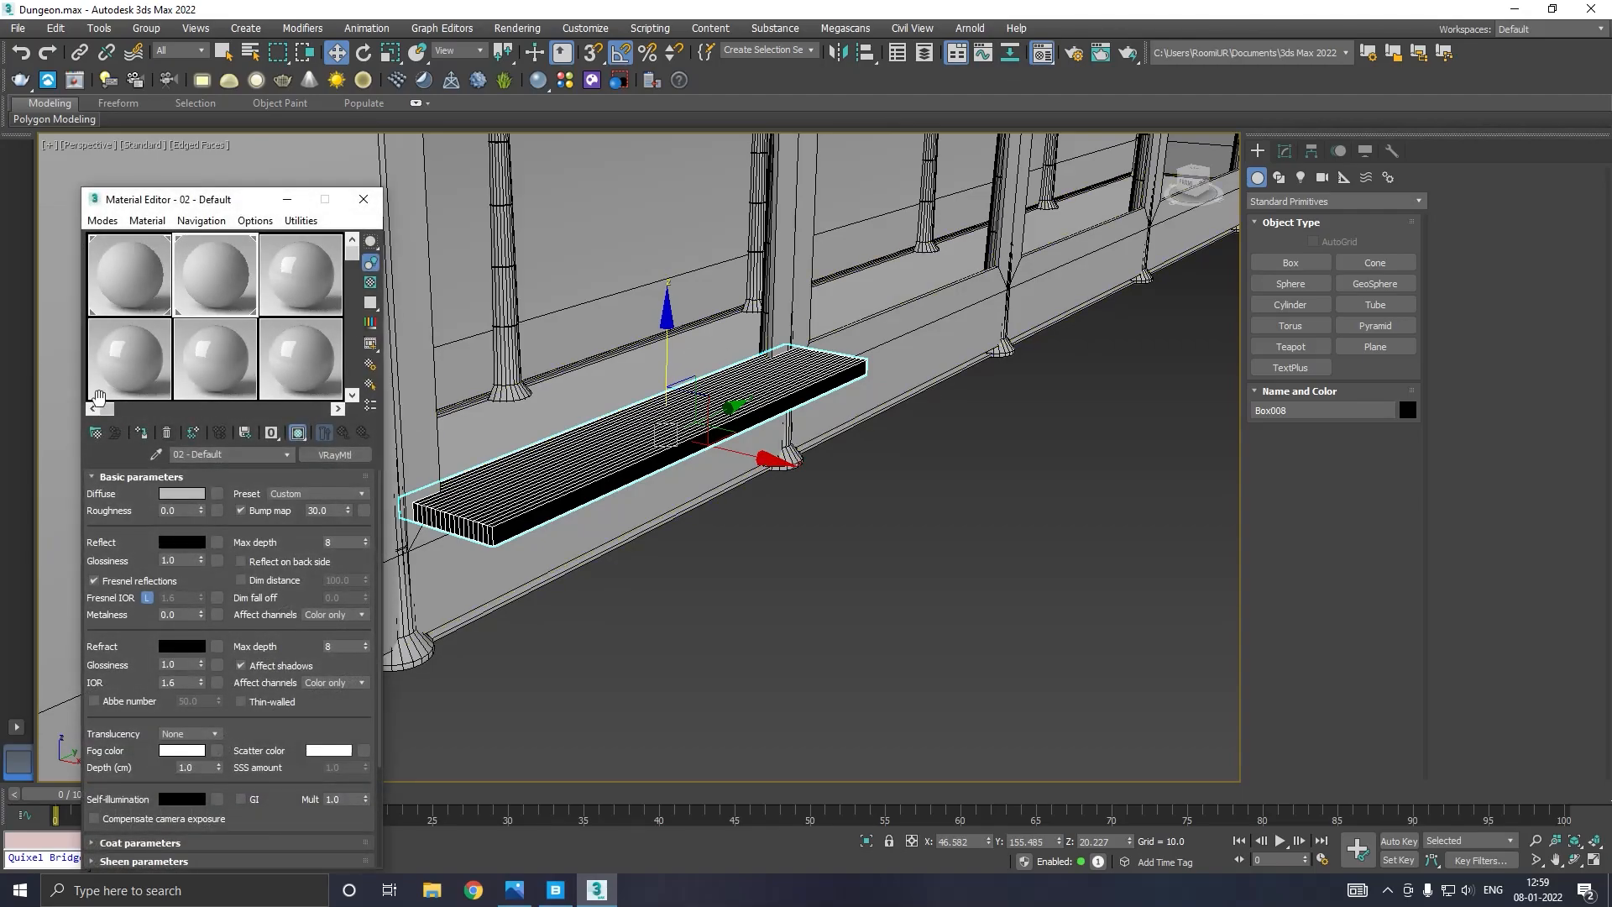
{"action": "left_click", "coordinate": [157, 430]}
{"action": "left_click", "coordinate": [363, 199]}
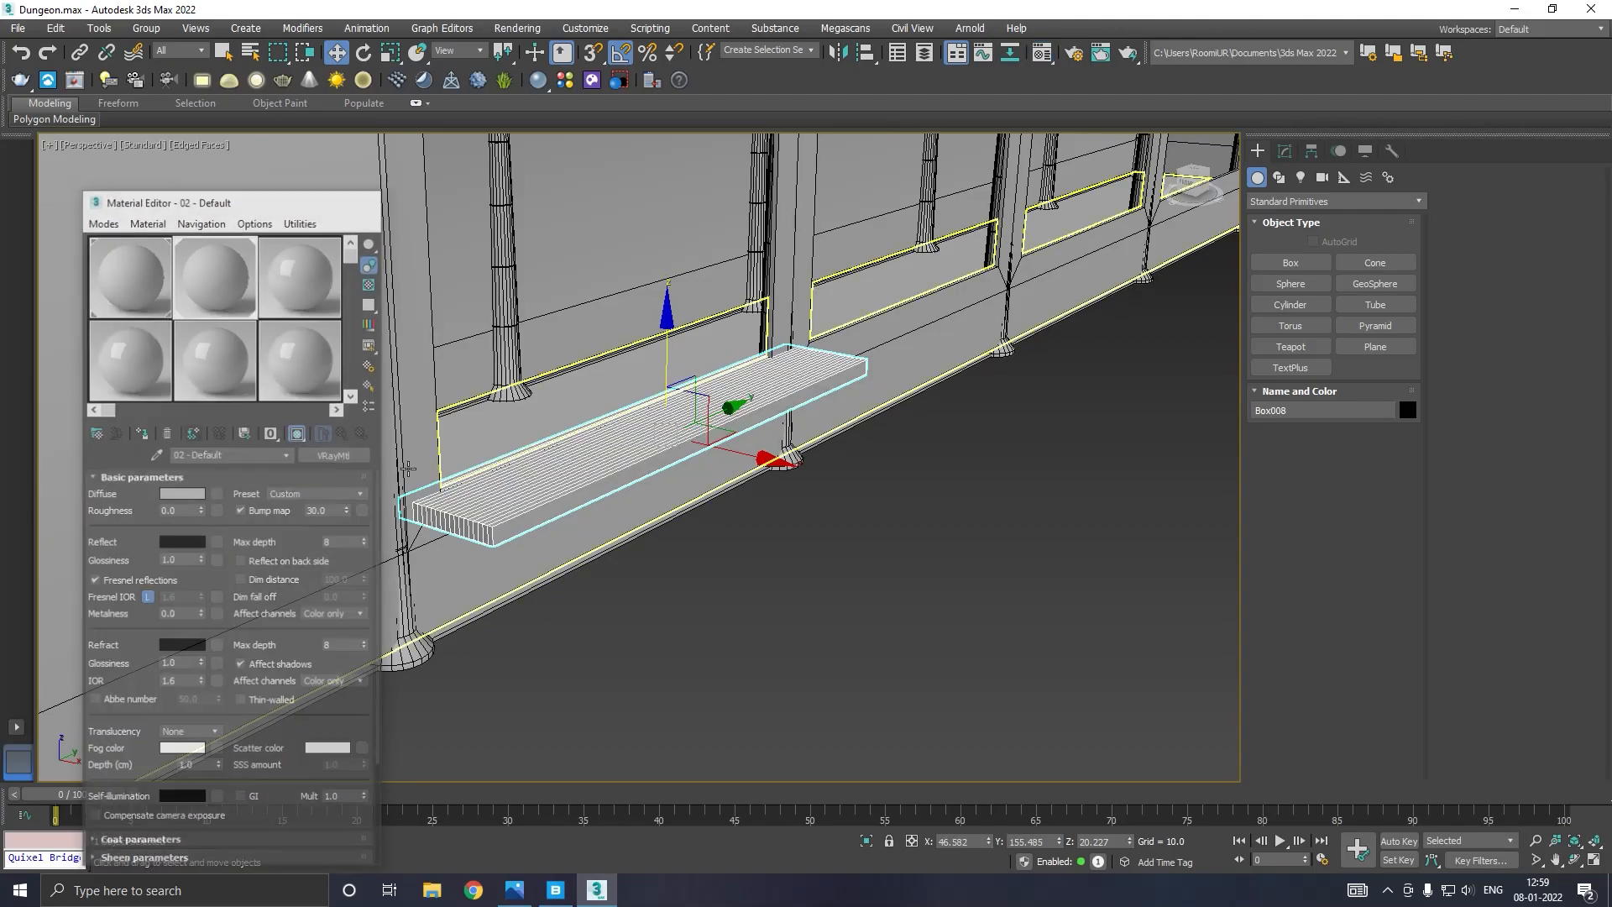
Set the box's height to 2.492 and width segments to 1, and shift it slightly outward to about X 48.3.
{"action": "scroll", "coordinate": [697, 475], "scroll_direction": "up", "scroll_amount": 3}
{"action": "left_click", "coordinate": [1285, 150]}
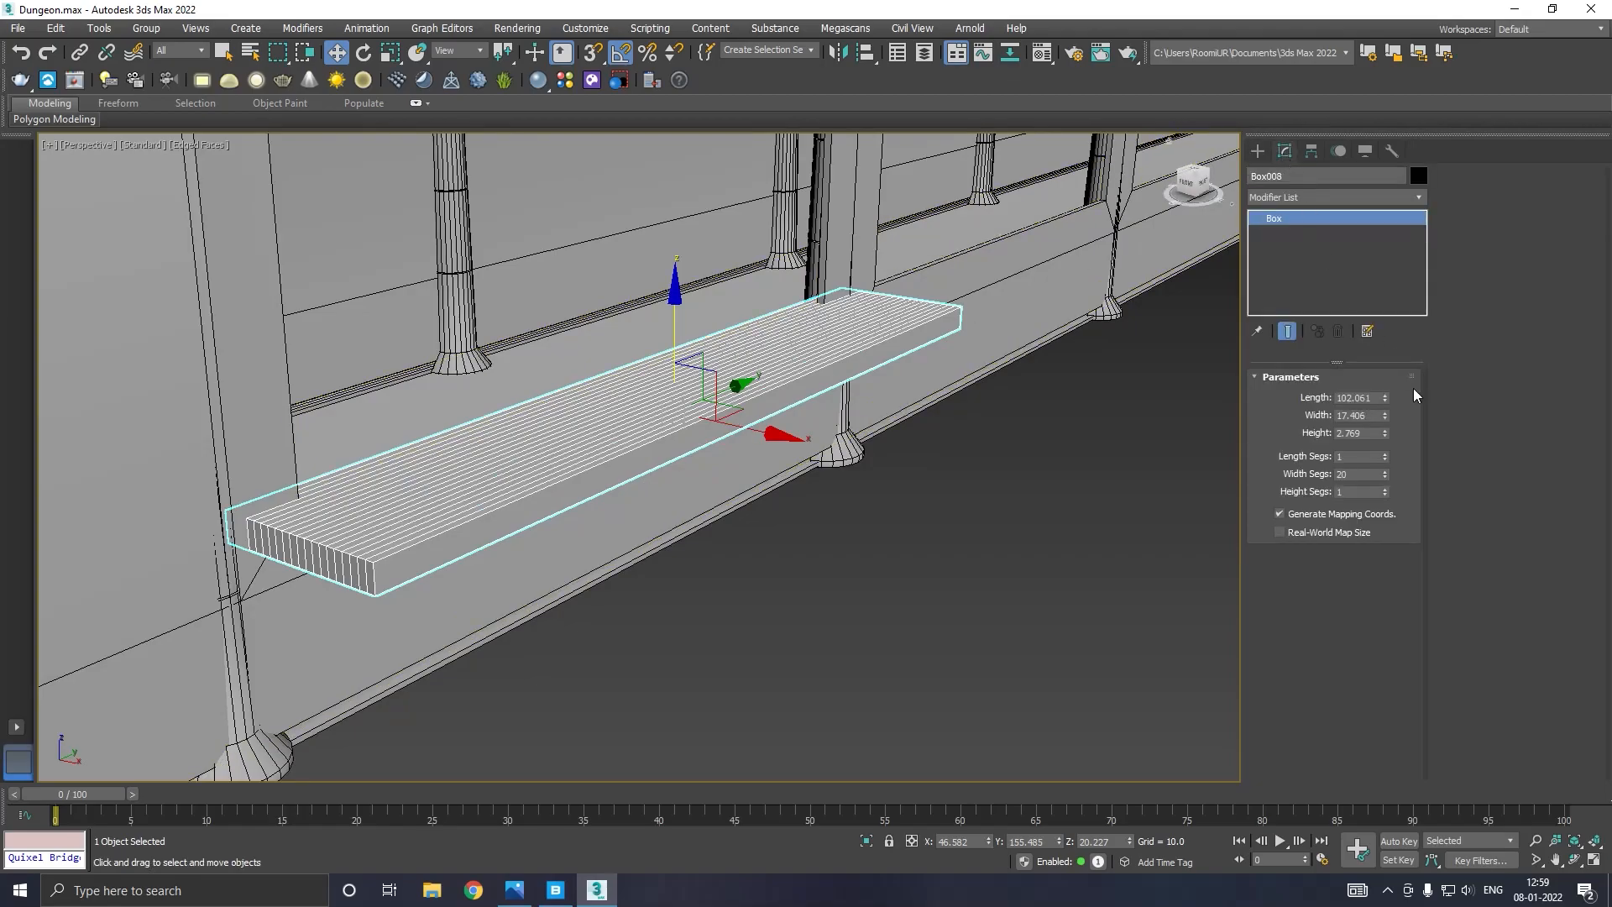
{"action": "left_click_drag", "start_coordinate": [1387, 431], "coordinate": [1384, 427]}
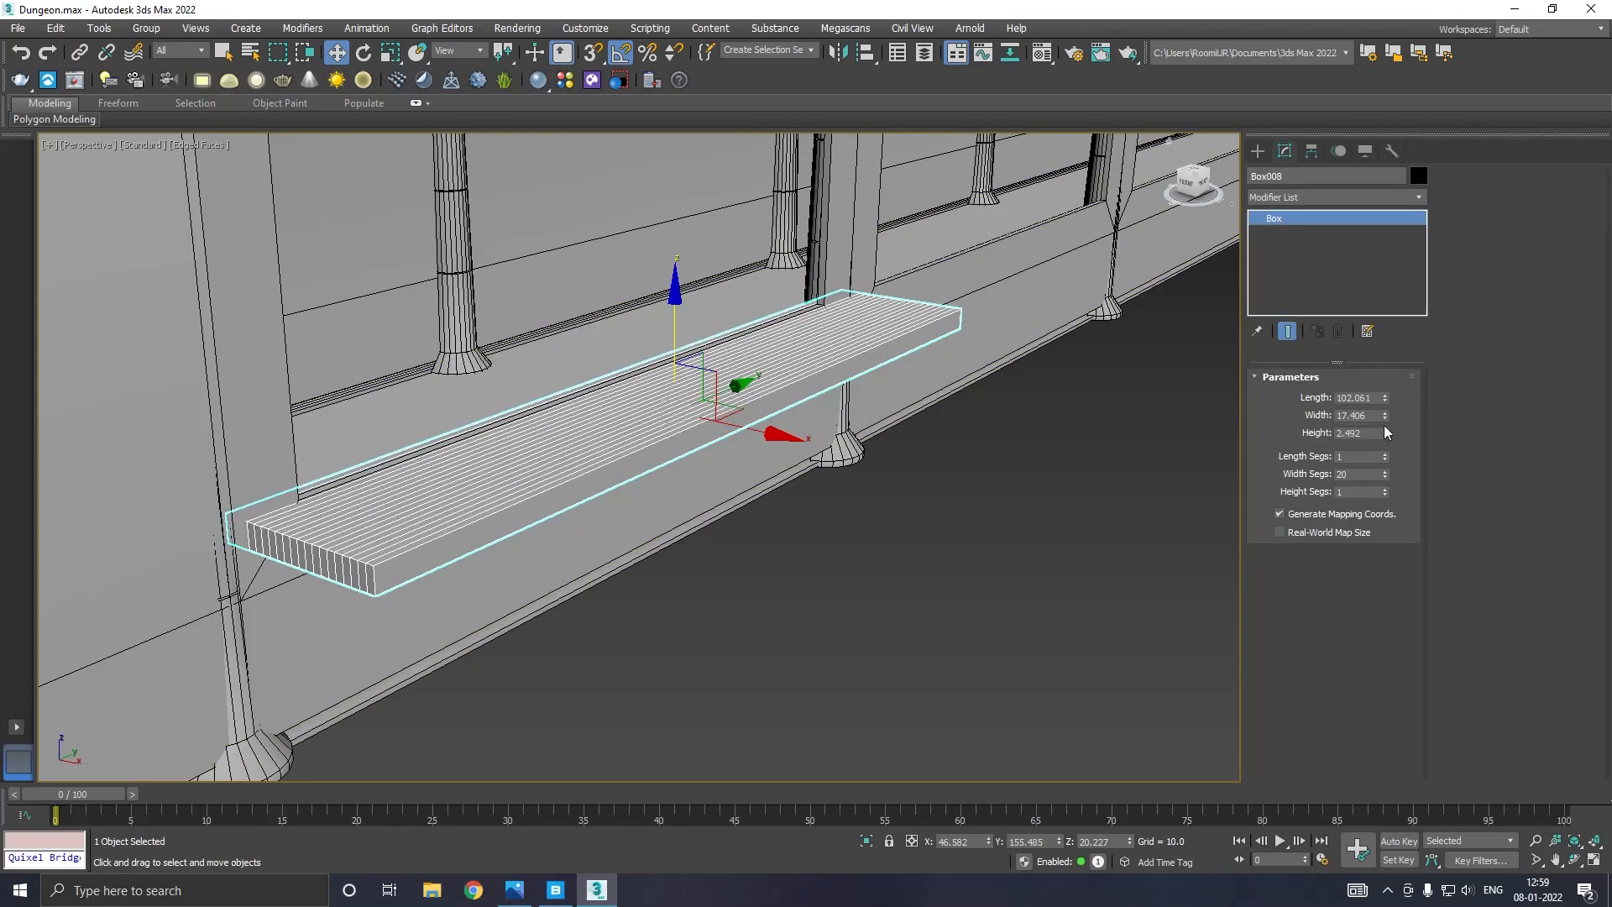
{"action": "right_click", "coordinate": [1386, 475]}
{"action": "left_click_drag", "start_coordinate": [755, 433], "coordinate": [768, 435]}
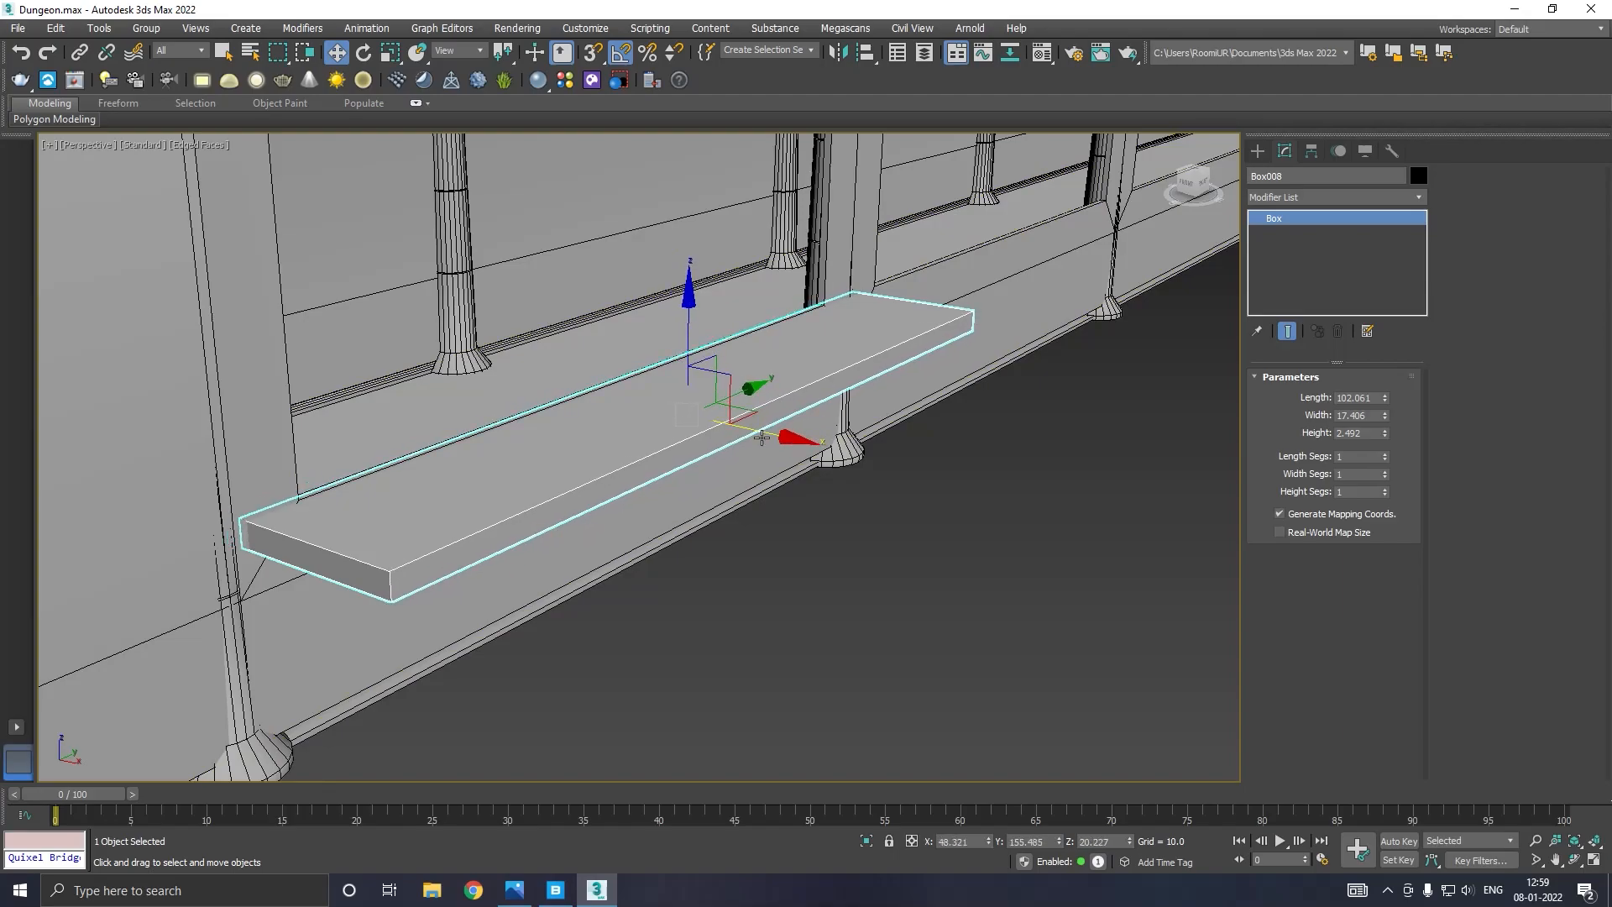
Fit the window box to the opening by setting its length to 87.772 and width to 17.58.
{"action": "scroll", "coordinate": [533, 482], "scroll_direction": "down", "scroll_amount": 2}
{"action": "middle_click_drag", "start_coordinate": [693, 458], "coordinate": [612, 486]}
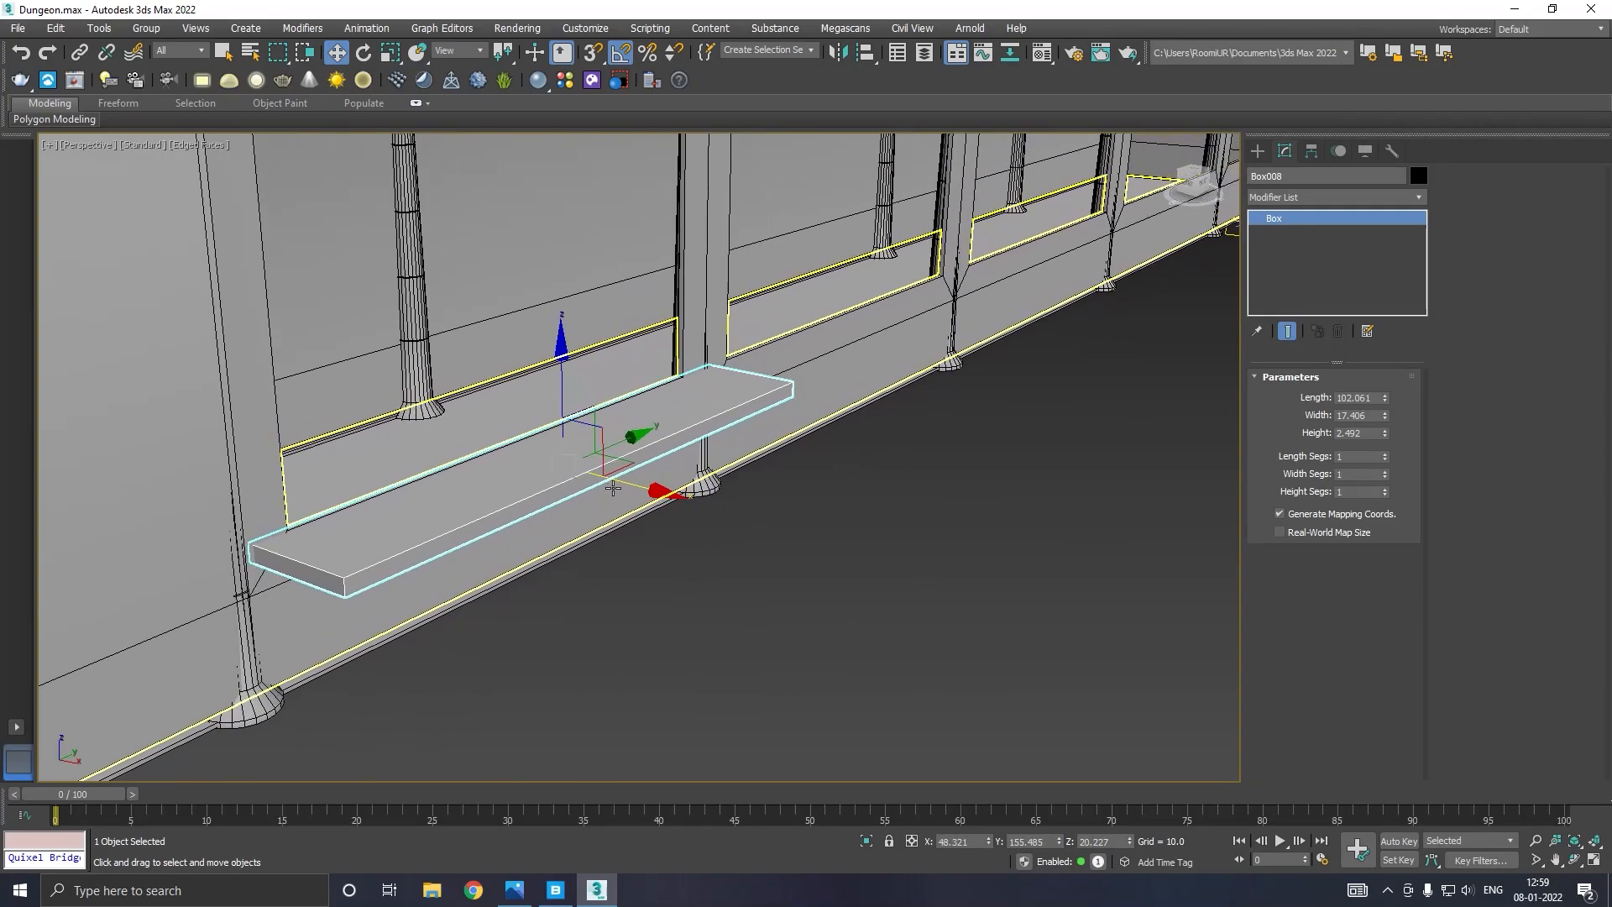
{"action": "left_click_drag", "start_coordinate": [1385, 412], "coordinate": [1389, 410]}
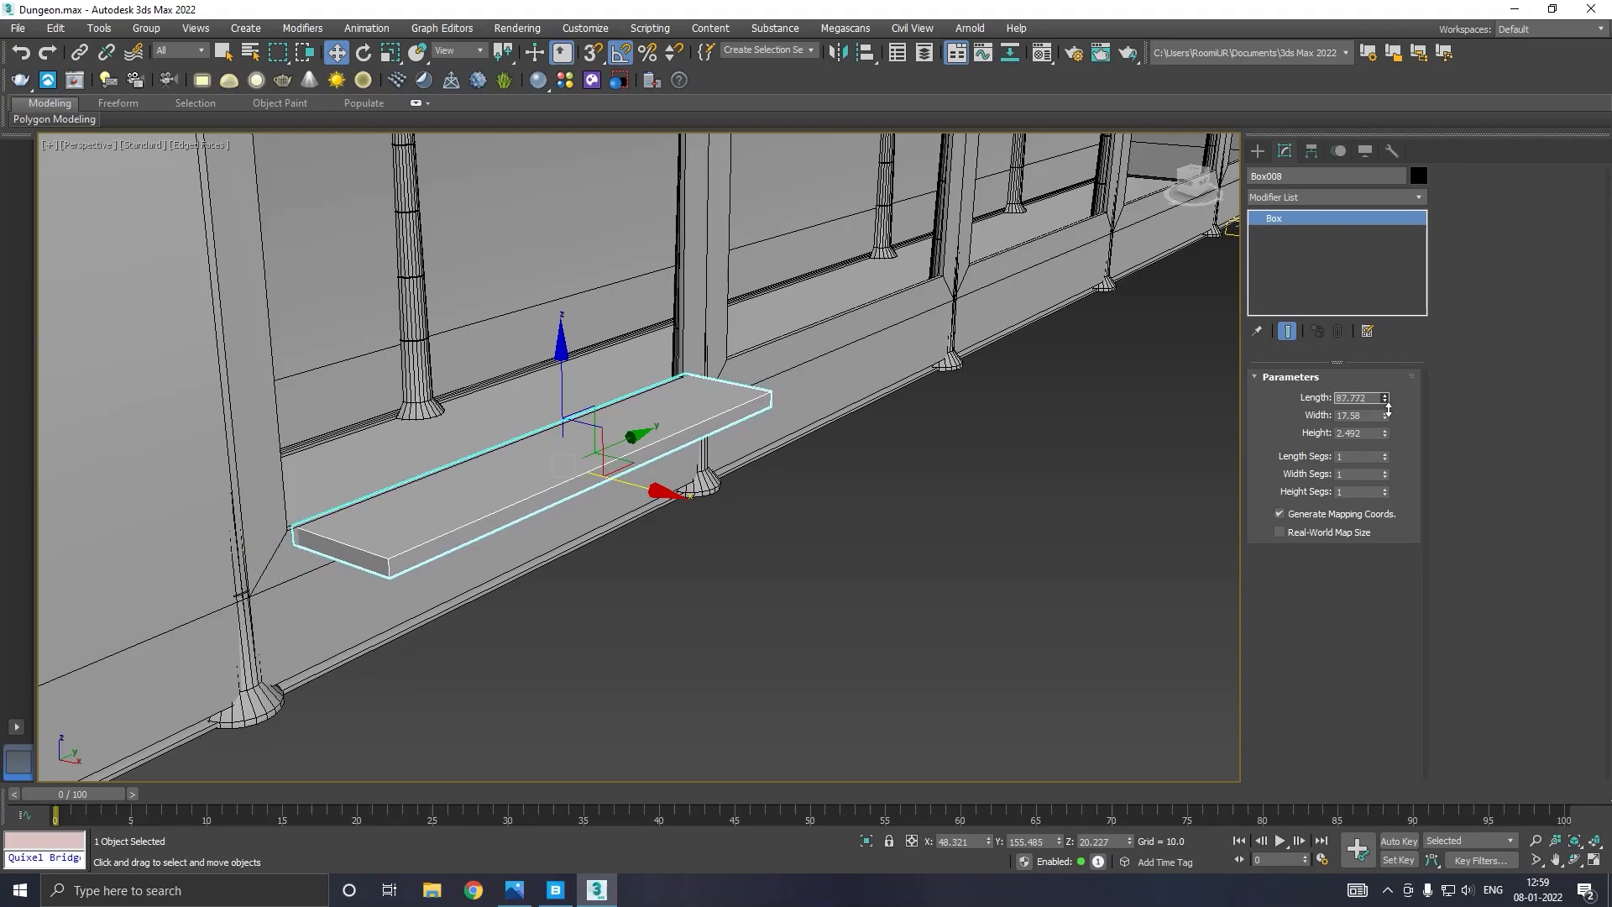
{"action": "scroll", "coordinate": [537, 518], "scroll_direction": "down", "scroll_amount": 2}
{"action": "mouse_move", "coordinate": [514, 525]}
{"action": "middle_mouse_down", "text": "alt"}
{"action": "mouse_move", "coordinate": [592, 497]}
{"action": "mouse_move", "coordinate": [501, 524]}
{"action": "middle_mouse_up", "text": "alt"}
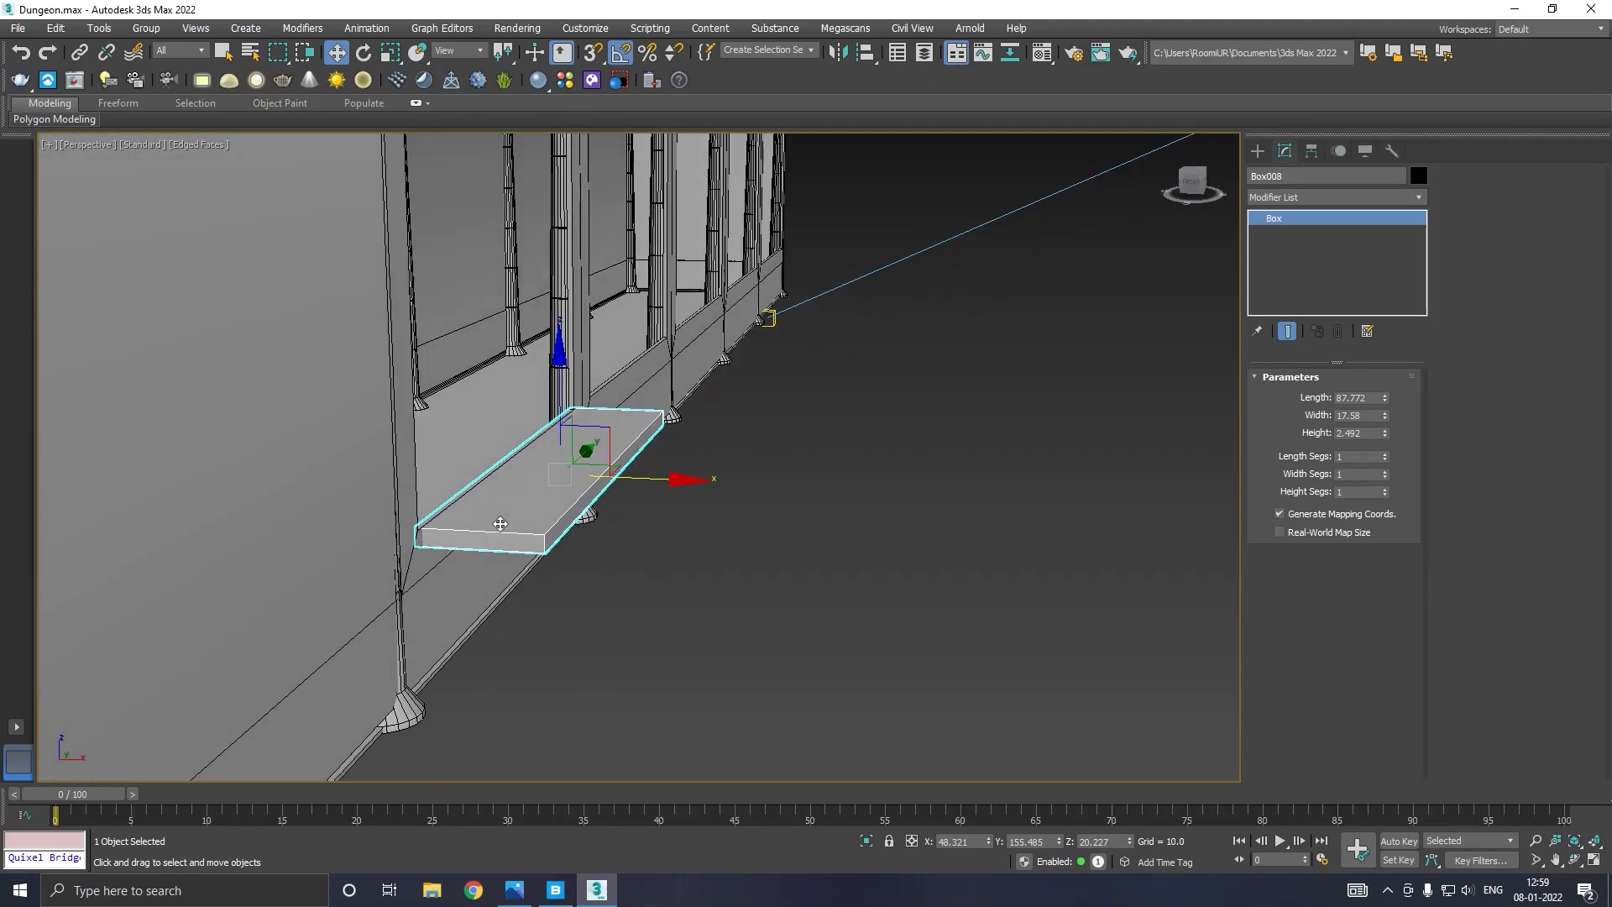
Thin the window box to a height of 1.52, checking its profile against the column in the front view.
{"action": "key", "text": "f"}
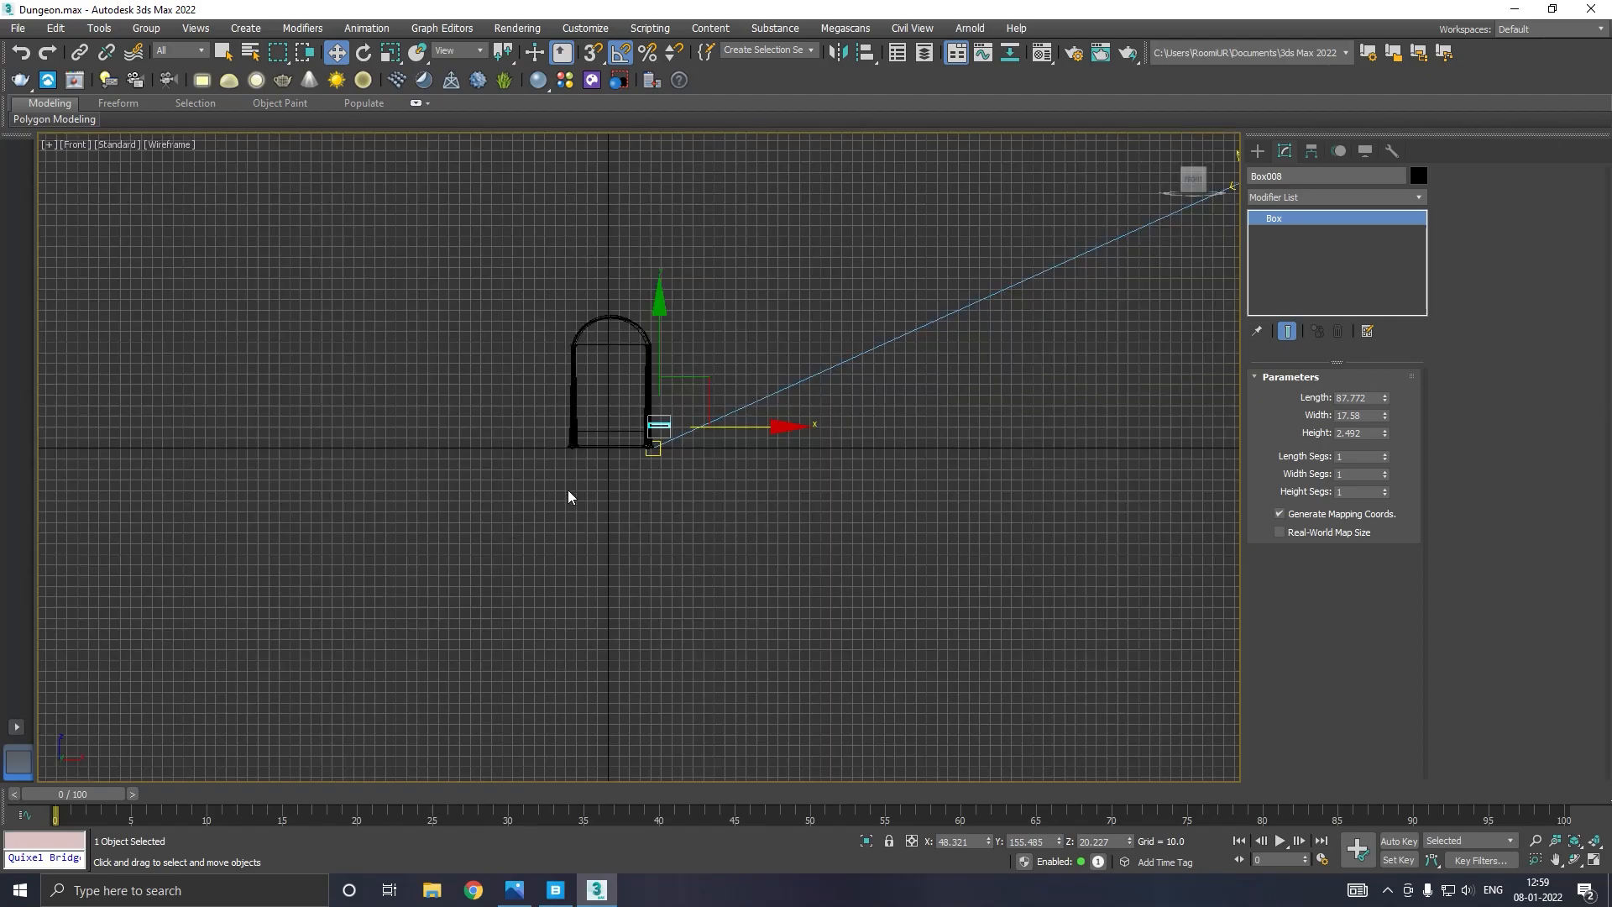
{"action": "scroll", "coordinate": [647, 424], "scroll_direction": "up", "scroll_amount": 4}
{"action": "scroll", "coordinate": [594, 403], "scroll_direction": "up", "scroll_amount": 3}
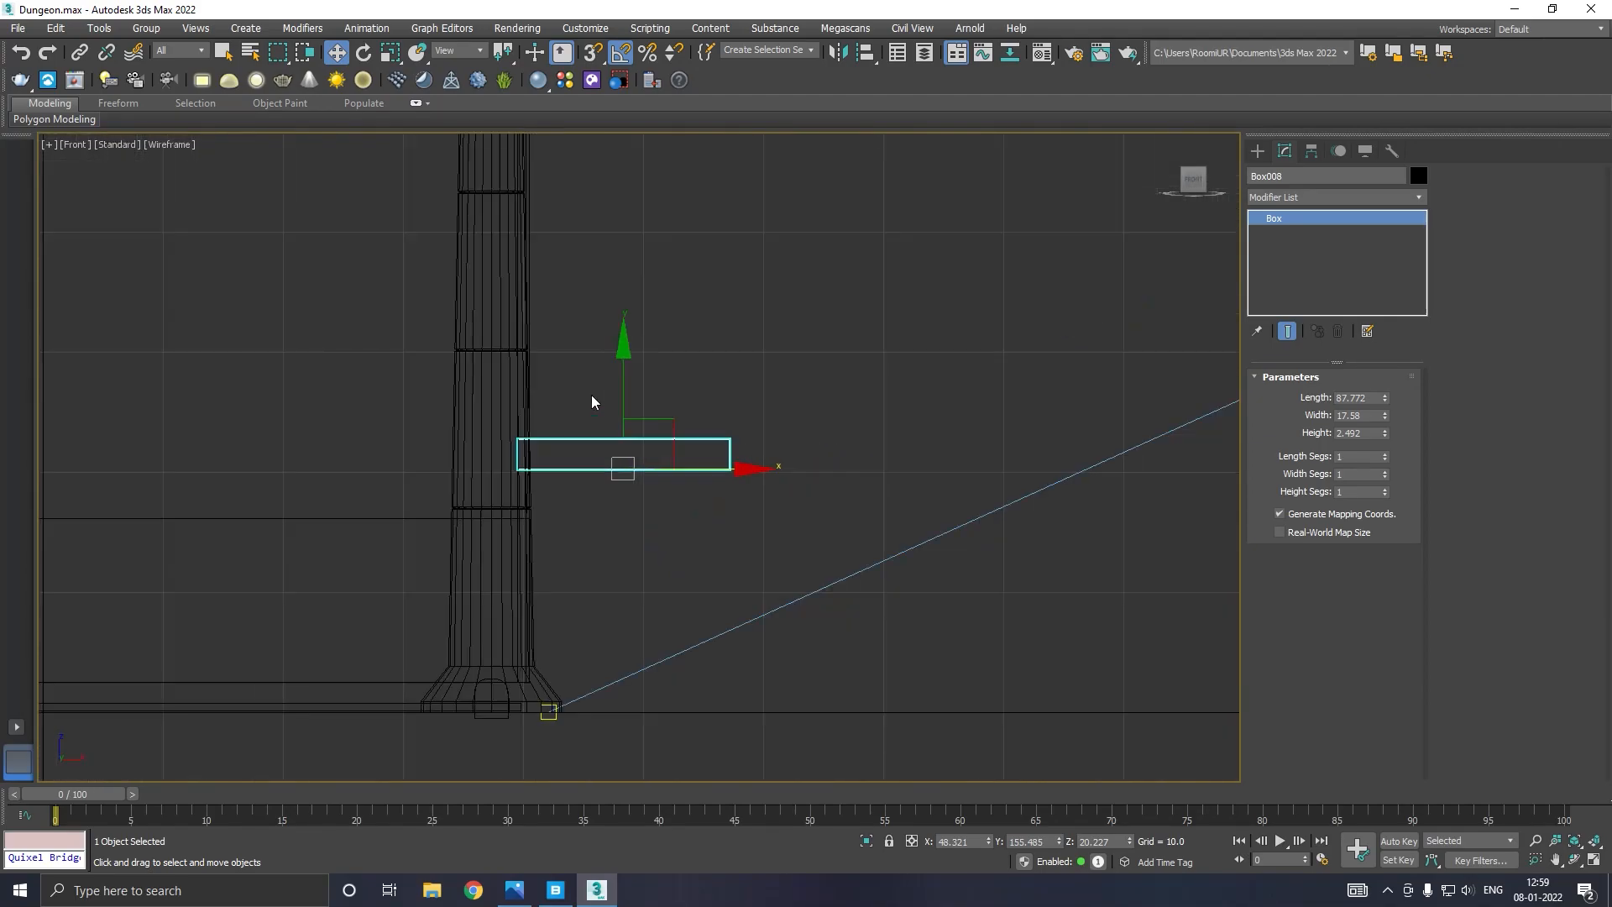
{"action": "left_click_drag", "start_coordinate": [1386, 432], "coordinate": [1391, 466]}
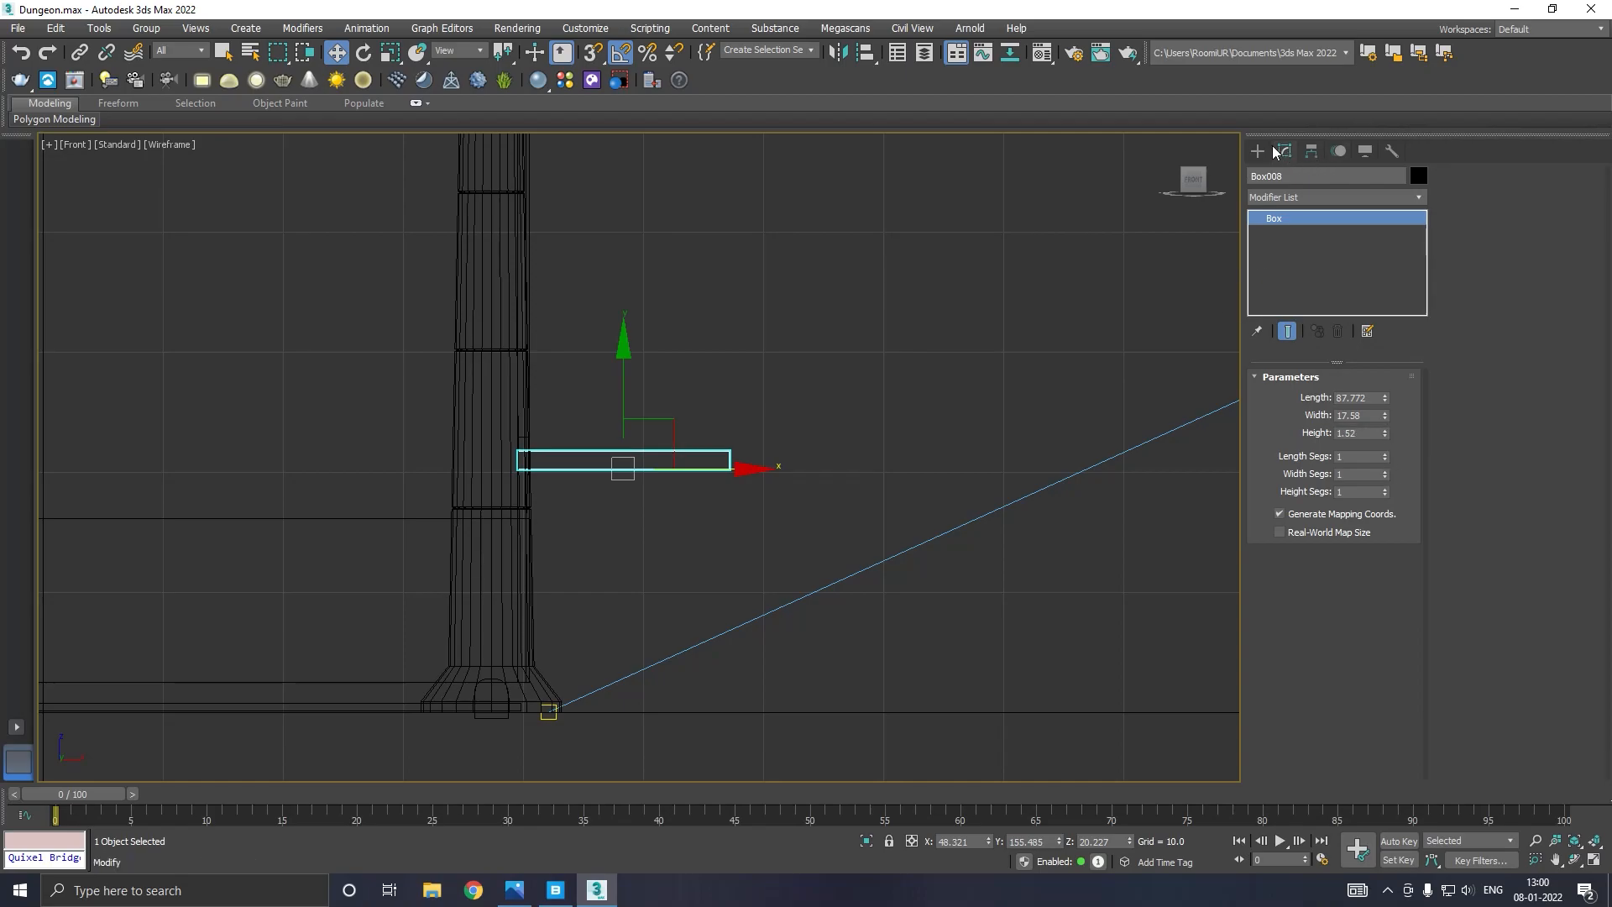
{"action": "scroll", "coordinate": [631, 528], "scroll_direction": "up", "scroll_amount": 2}
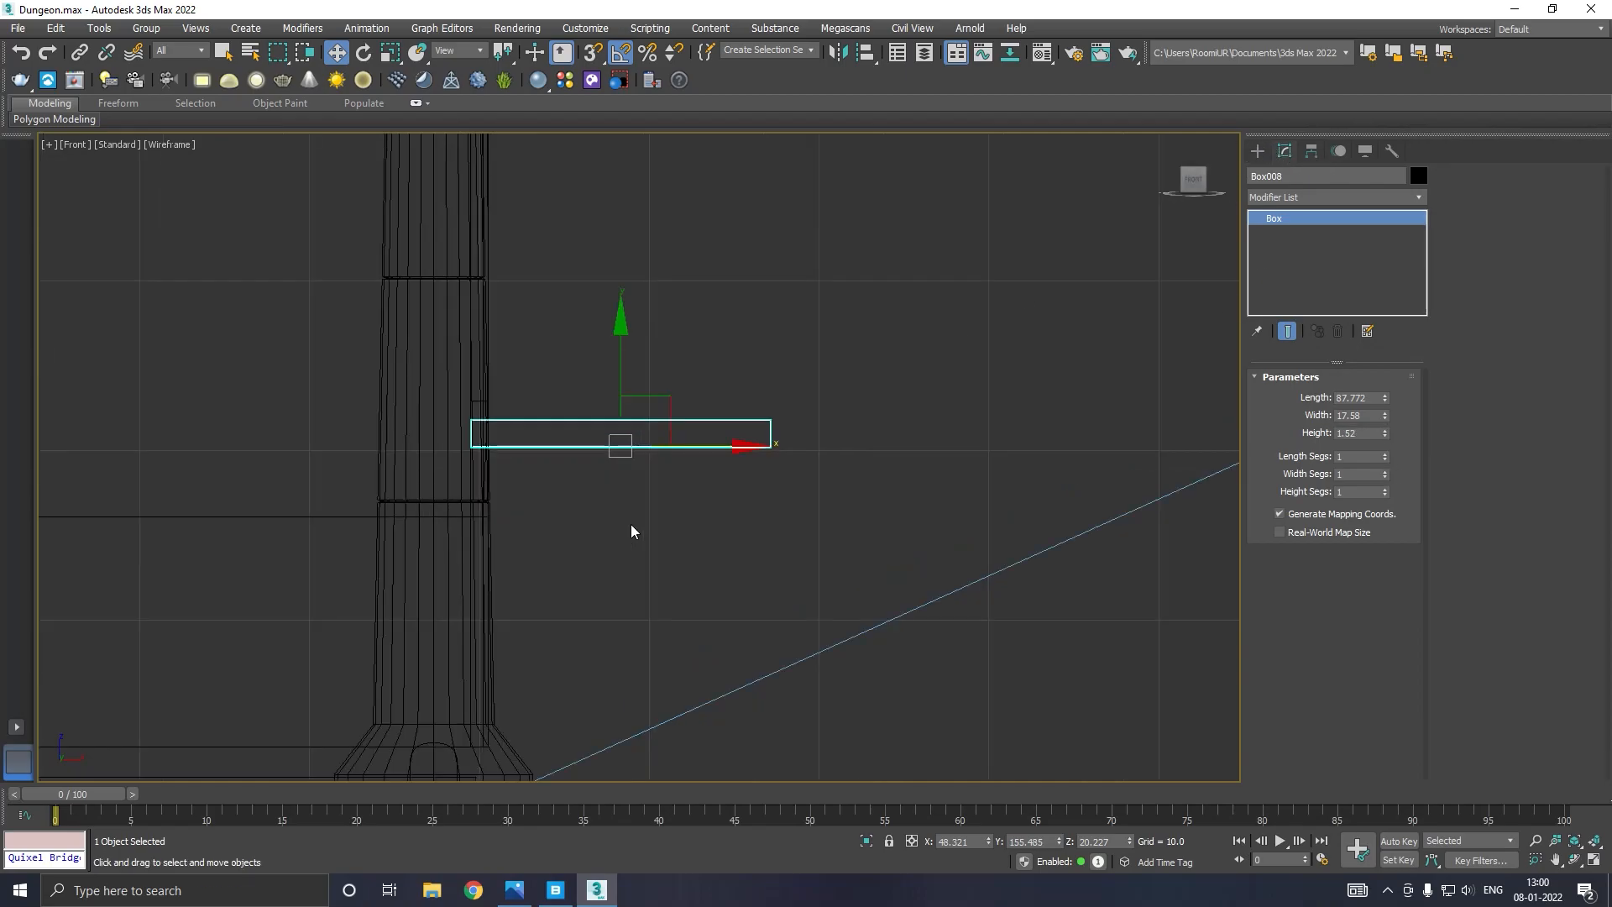
{"action": "middle_click_drag", "start_coordinate": [652, 525], "coordinate": [670, 608]}
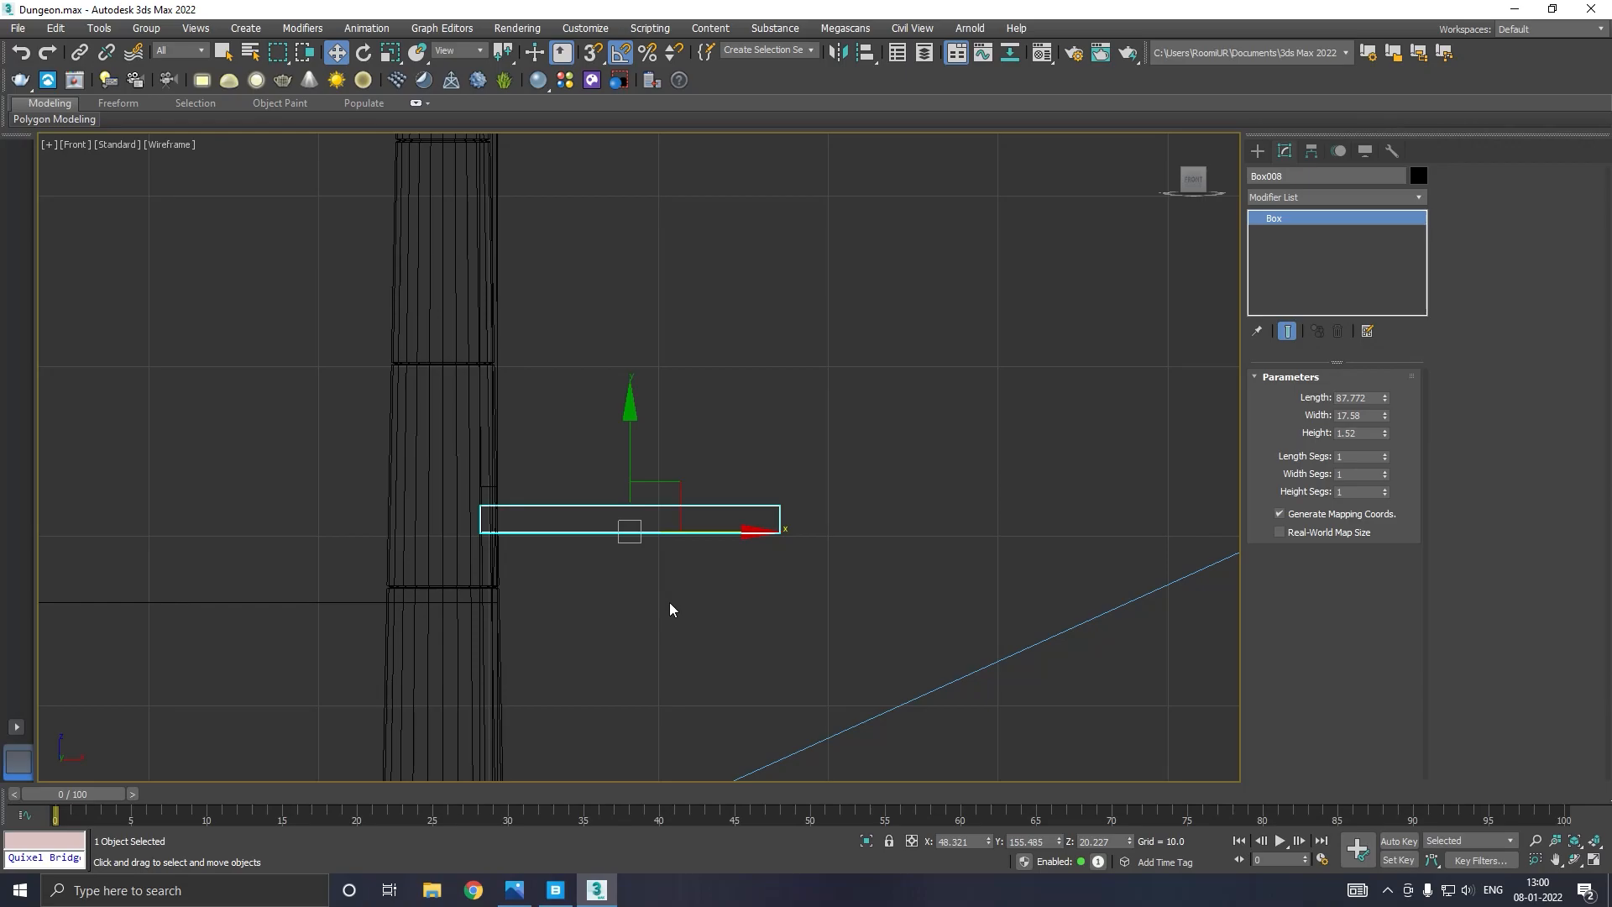
{"action": "key", "text": "p"}
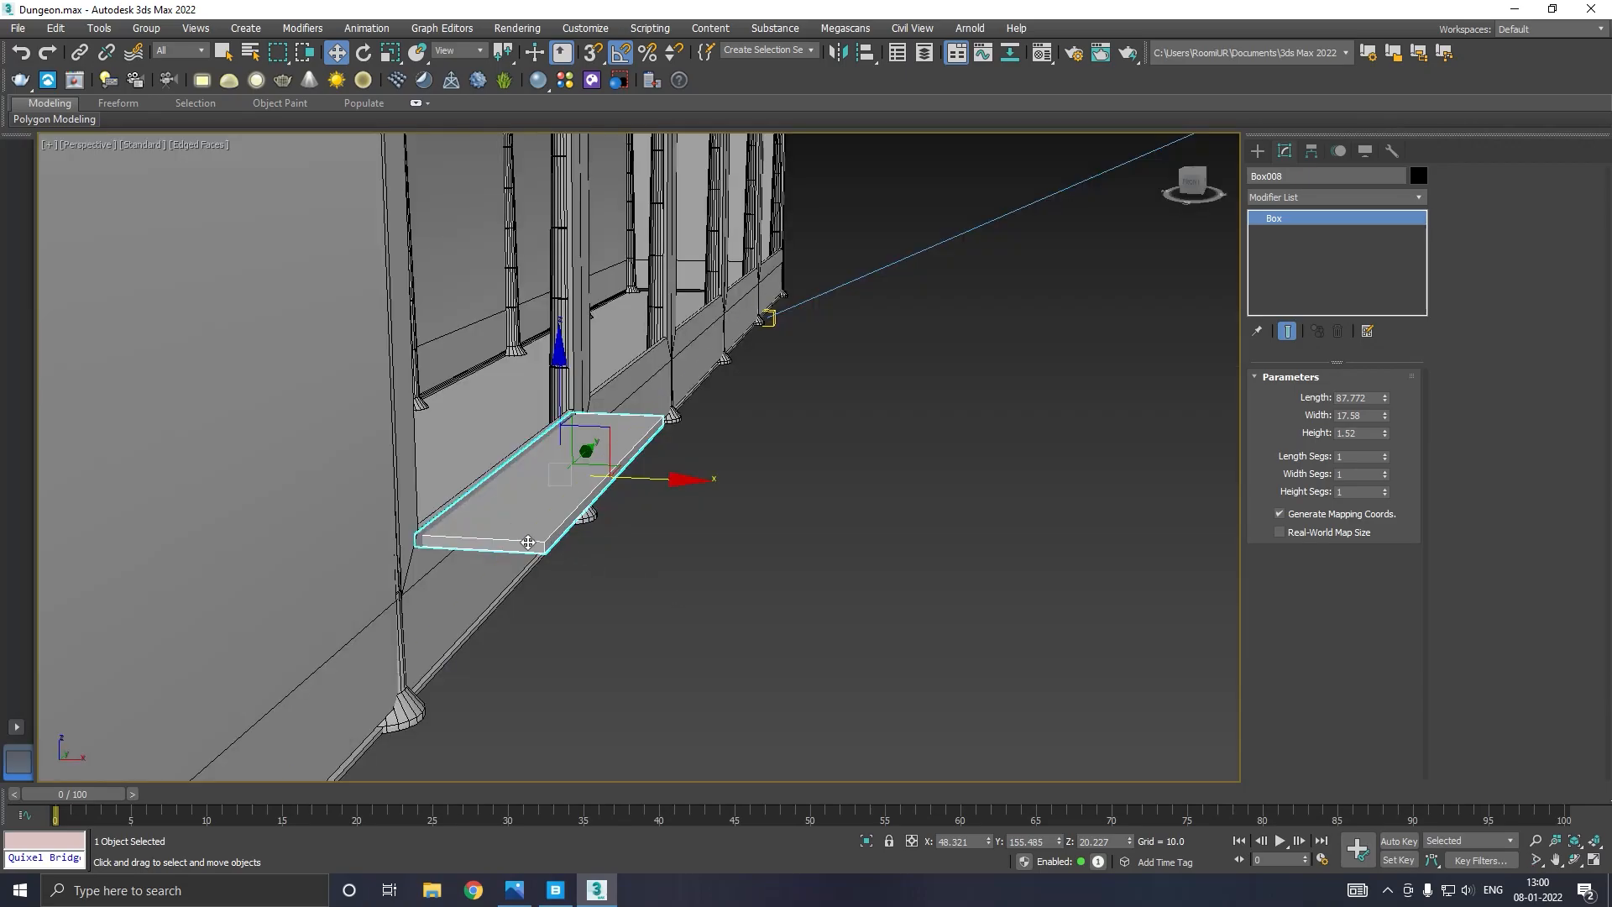
{"action": "key", "text": "l"}
{"action": "key", "text": "f"}
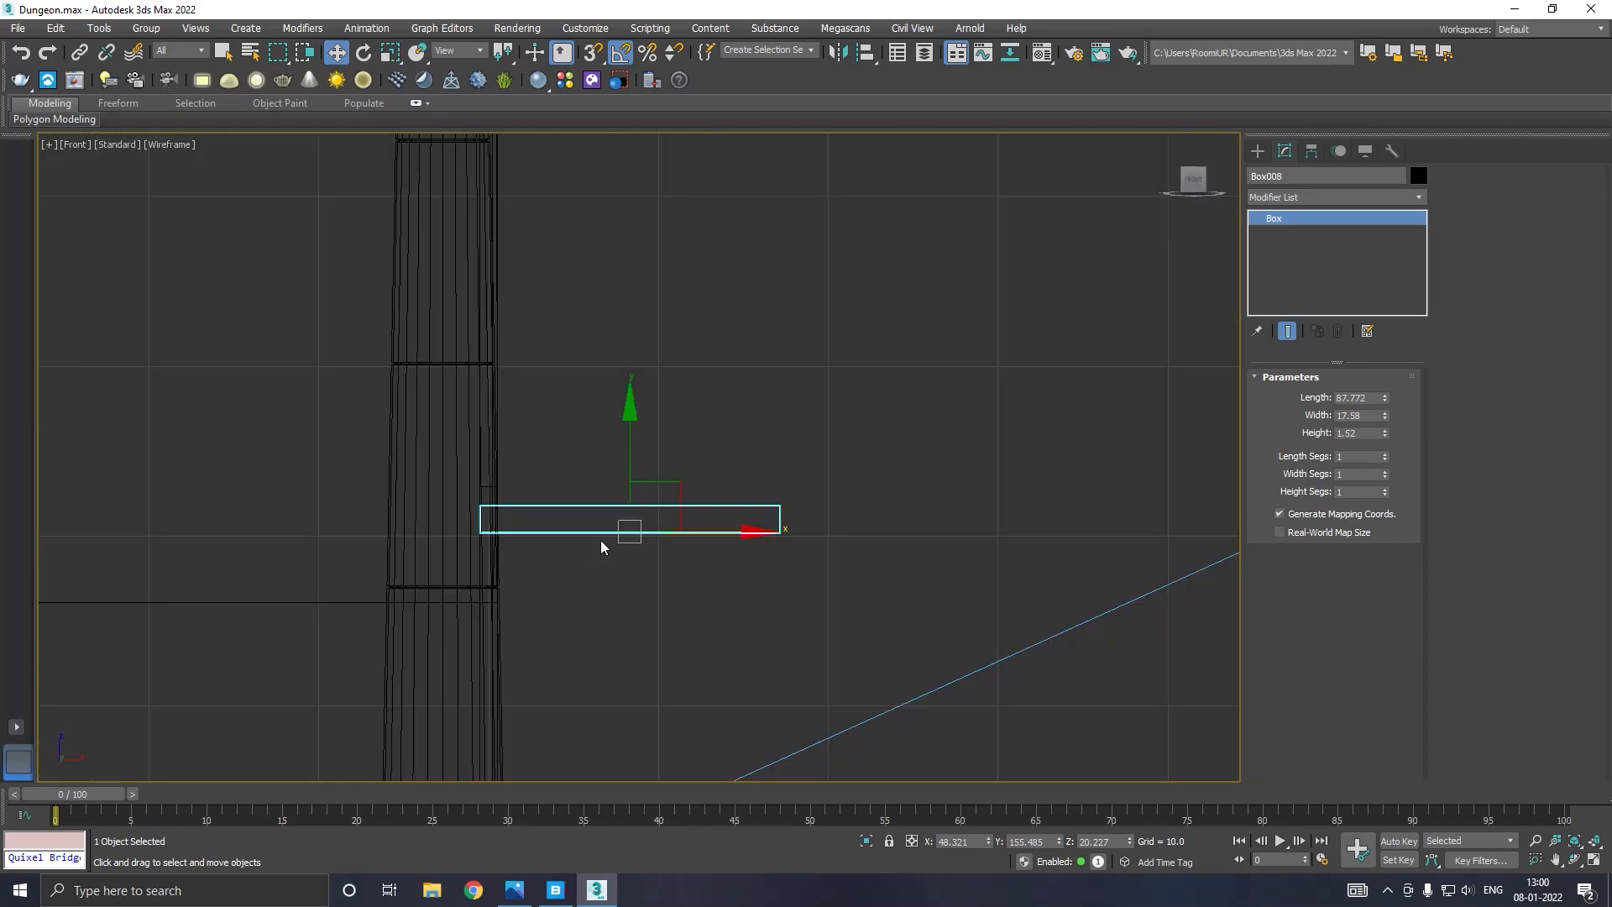
With viewport rendering off, draw a stepped open Line in the front view from beneath the box's outer part back to the wall.
{"action": "left_click", "coordinate": [1257, 152]}
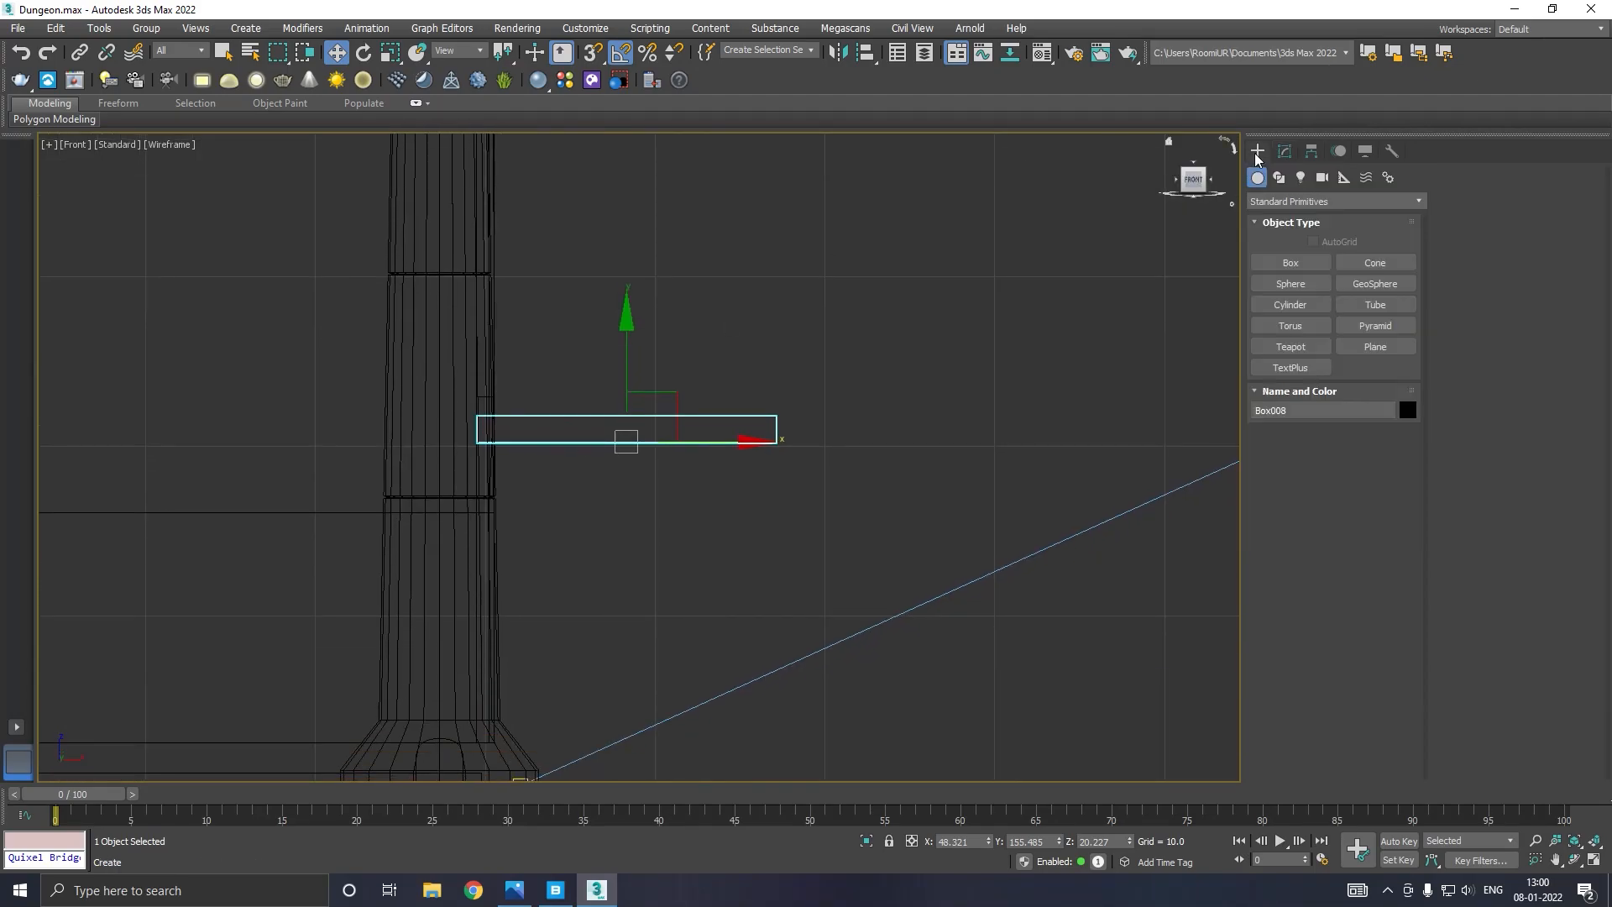
{"action": "left_click", "coordinate": [1279, 177]}
{"action": "left_click", "coordinate": [1291, 283]}
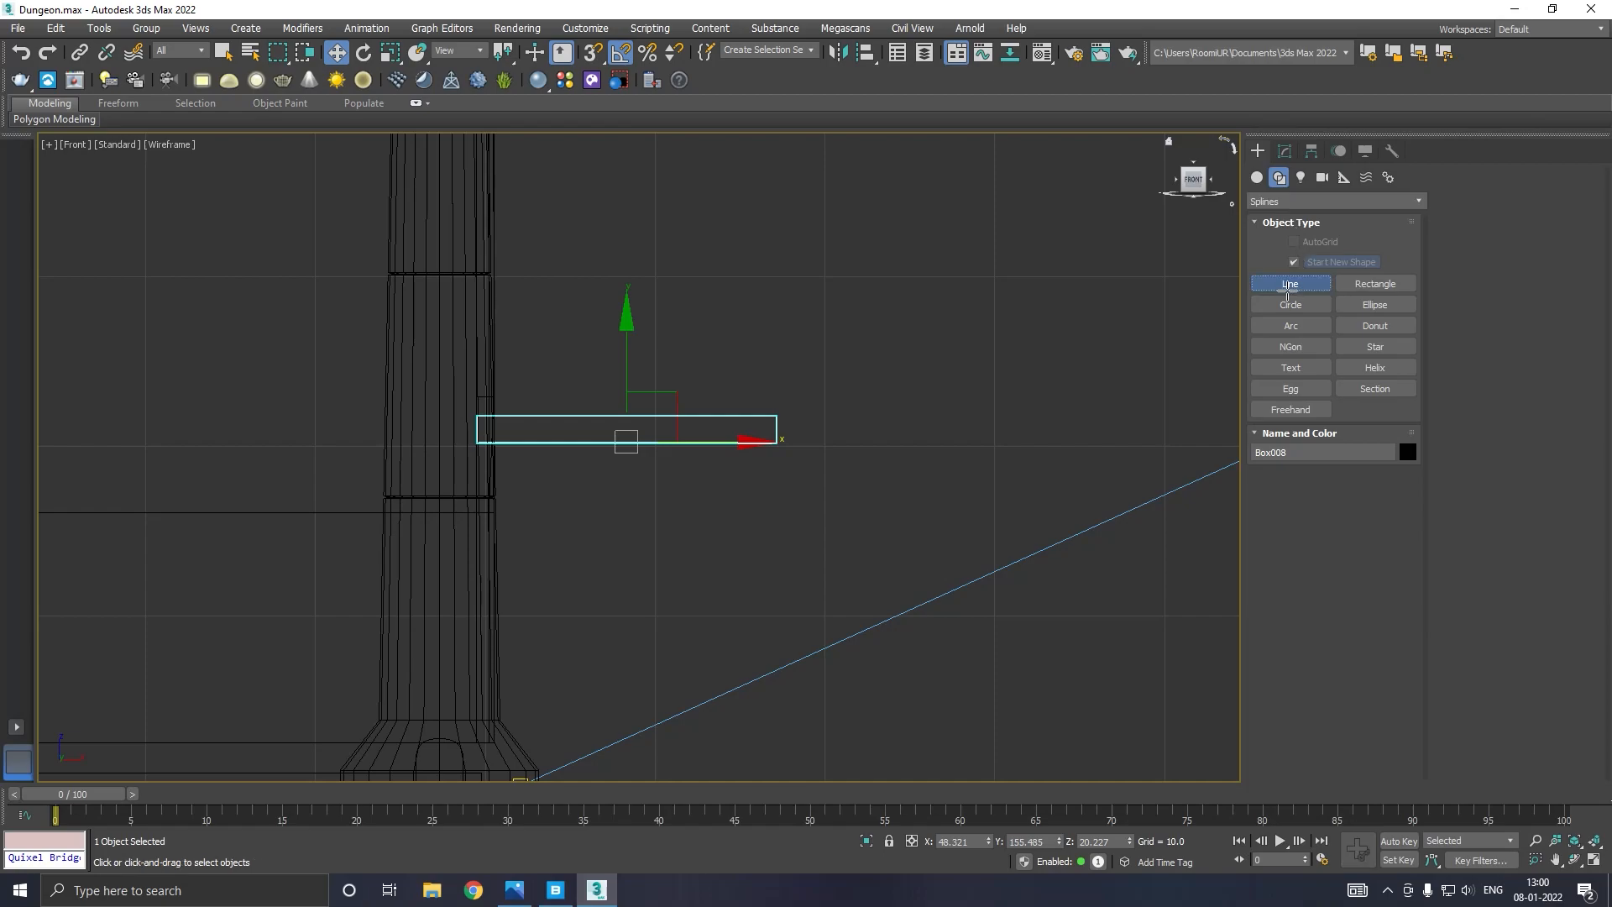
{"action": "middle_click_drag", "start_coordinate": [694, 496], "coordinate": [723, 427]}
{"action": "scroll", "coordinate": [723, 427], "scroll_direction": "up", "scroll_amount": 2}
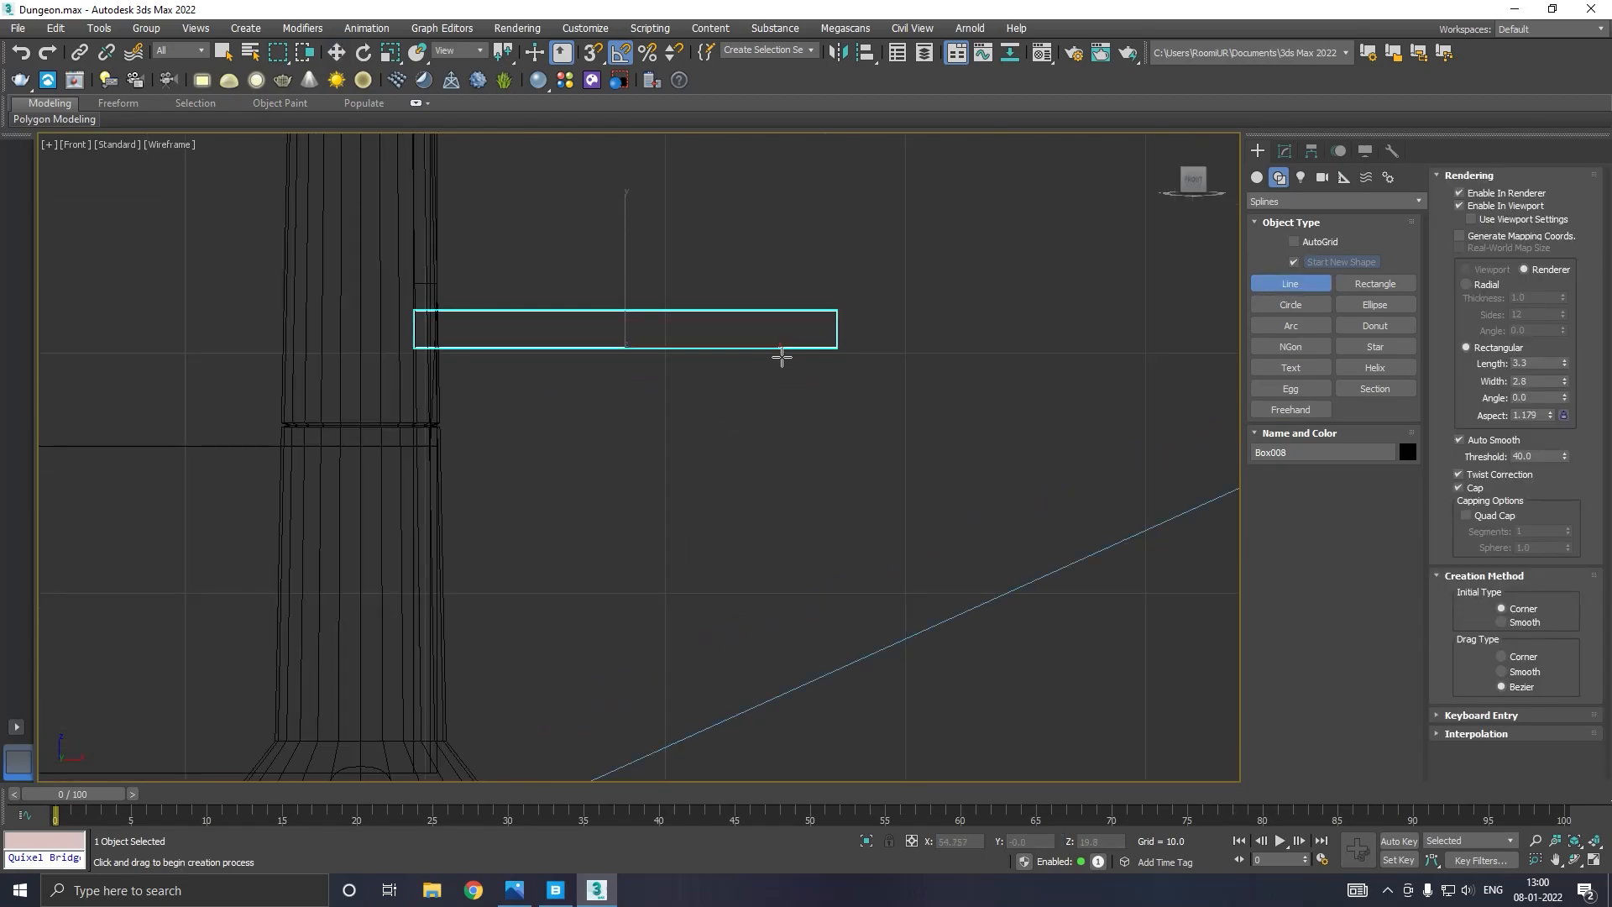
{"action": "left_click_drag", "start_coordinate": [788, 351], "coordinate": [806, 410]}
{"action": "right_click", "coordinate": [806, 410]}
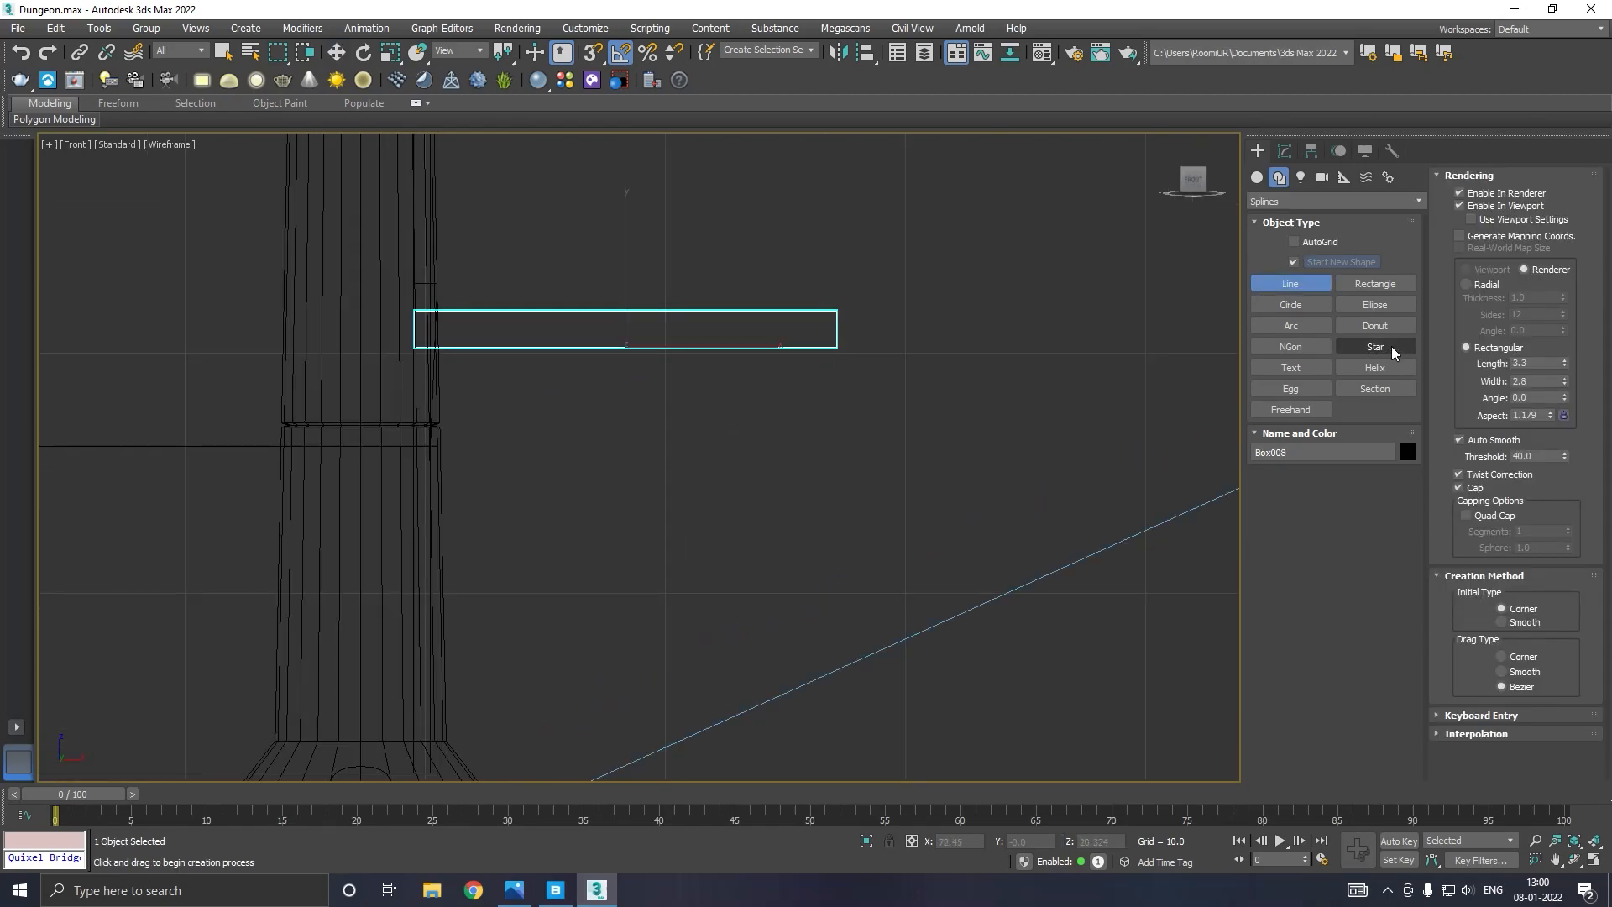
{"action": "left_click", "coordinate": [1483, 206]}
{"action": "left_click", "coordinate": [749, 348]}
{"action": "left_click", "coordinate": [749, 389]}
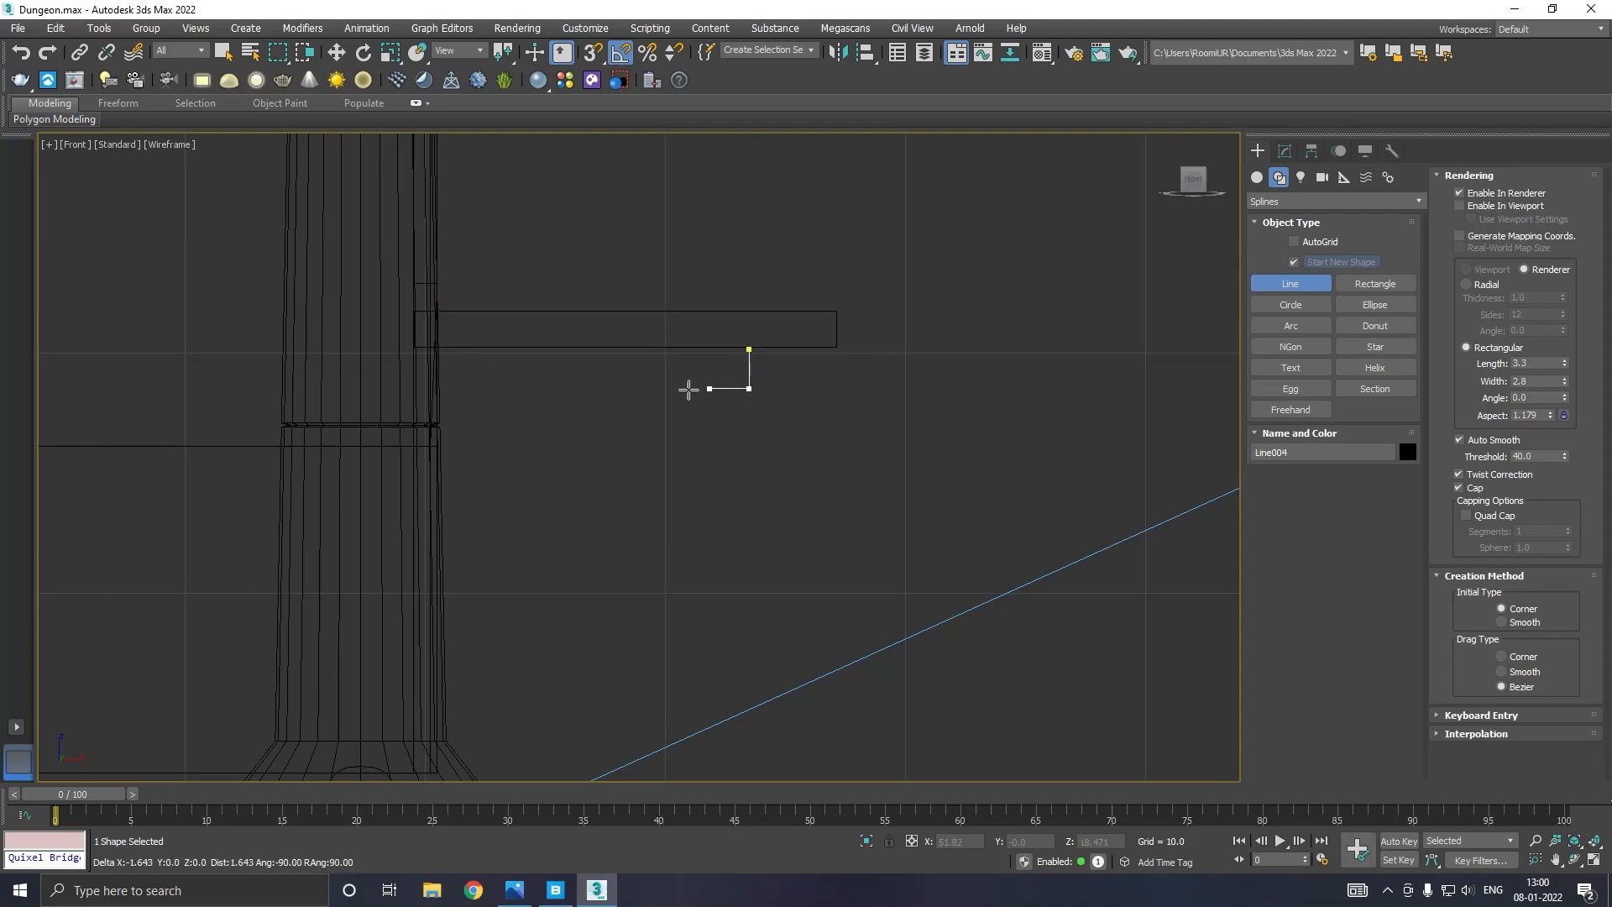
{"action": "left_click", "coordinate": [568, 488]}
{"action": "left_click", "coordinate": [436, 488]}
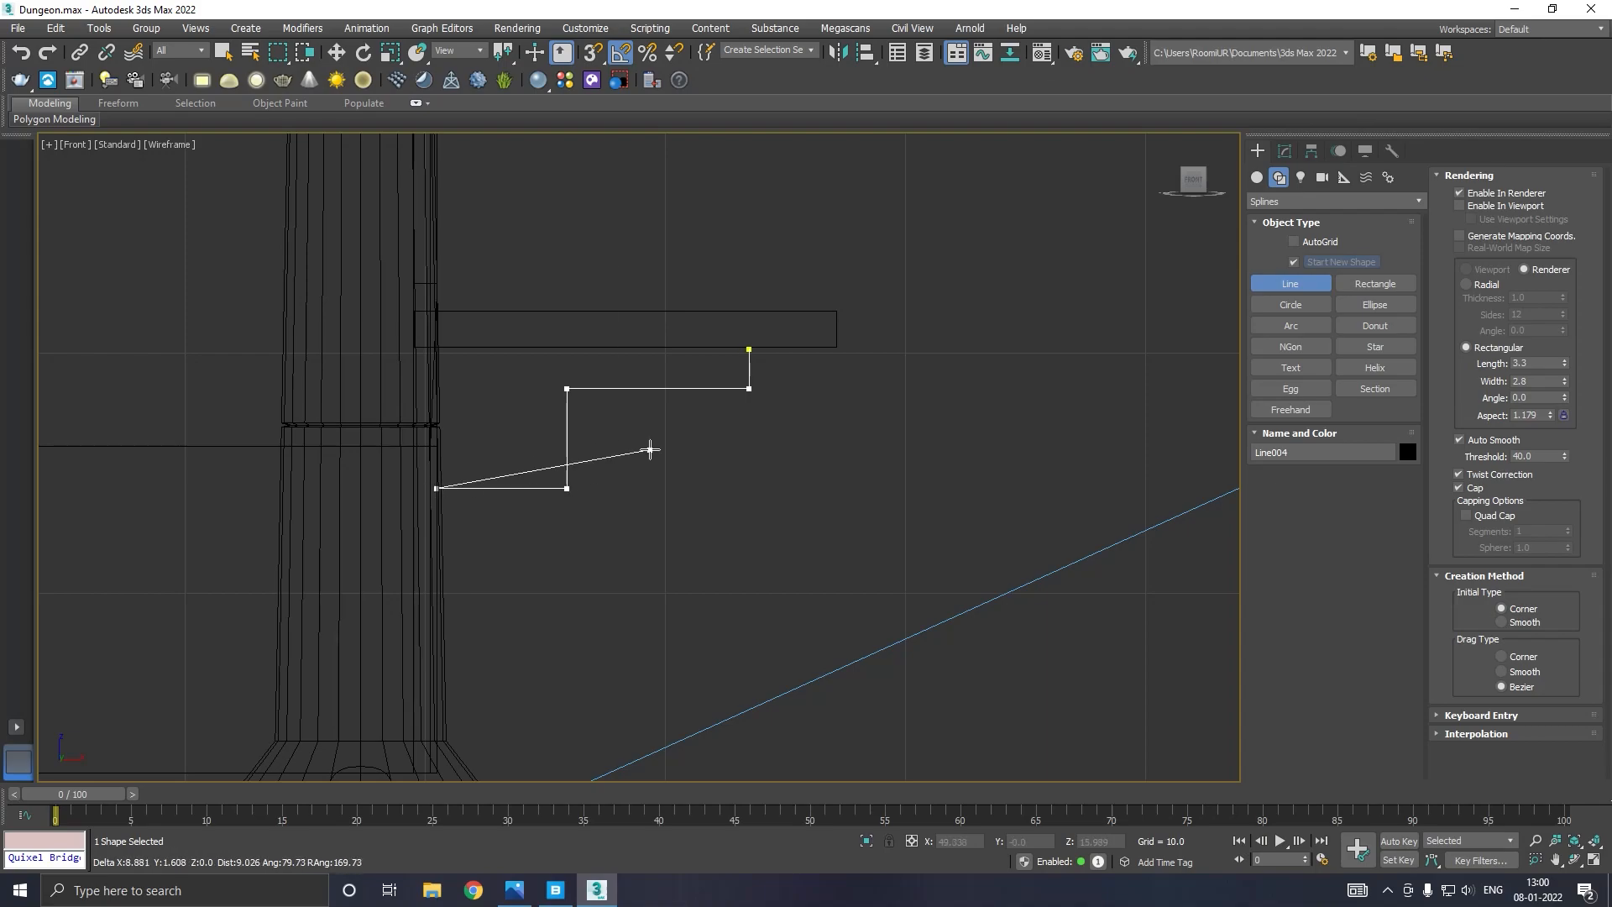
{"action": "right_click", "coordinate": [650, 450]}
{"action": "right_click", "coordinate": [650, 451]}
Fillet the two middle corner vertices of the stepped line into a smooth S-shaped bracket curve.
{"action": "left_click", "coordinate": [1285, 152]}
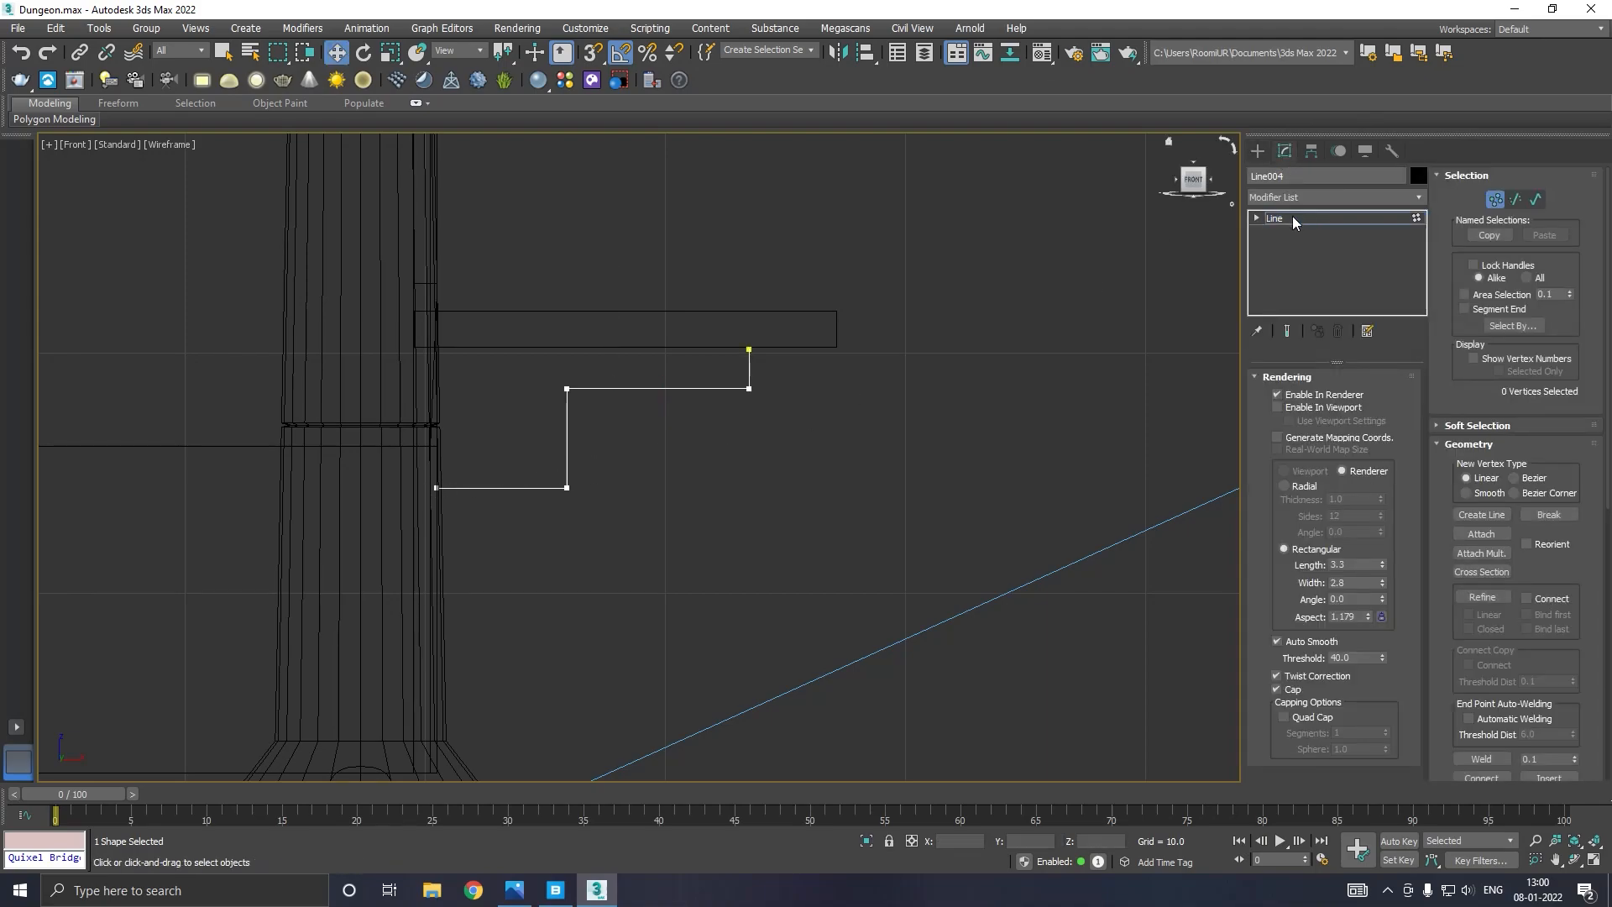
{"action": "left_click_drag", "start_coordinate": [644, 522], "coordinate": [644, 523]}
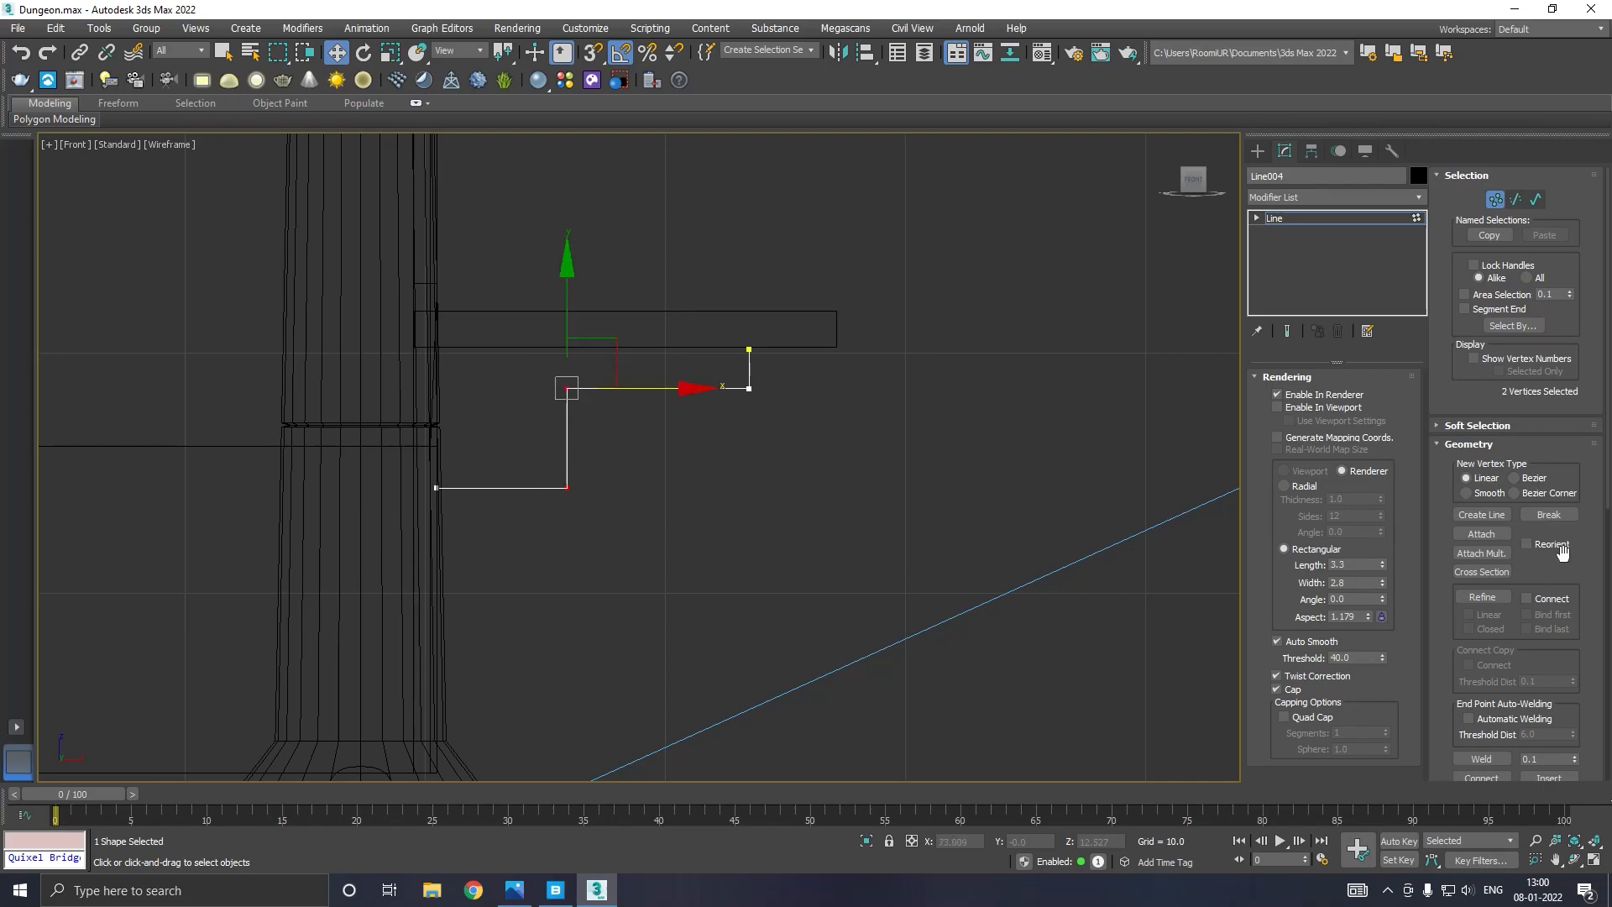
{"action": "scroll", "coordinate": [1525, 678], "scroll_direction": "down", "scroll_amount": 5}
{"action": "left_click_drag", "start_coordinate": [1576, 731], "coordinate": [1575, 728]}
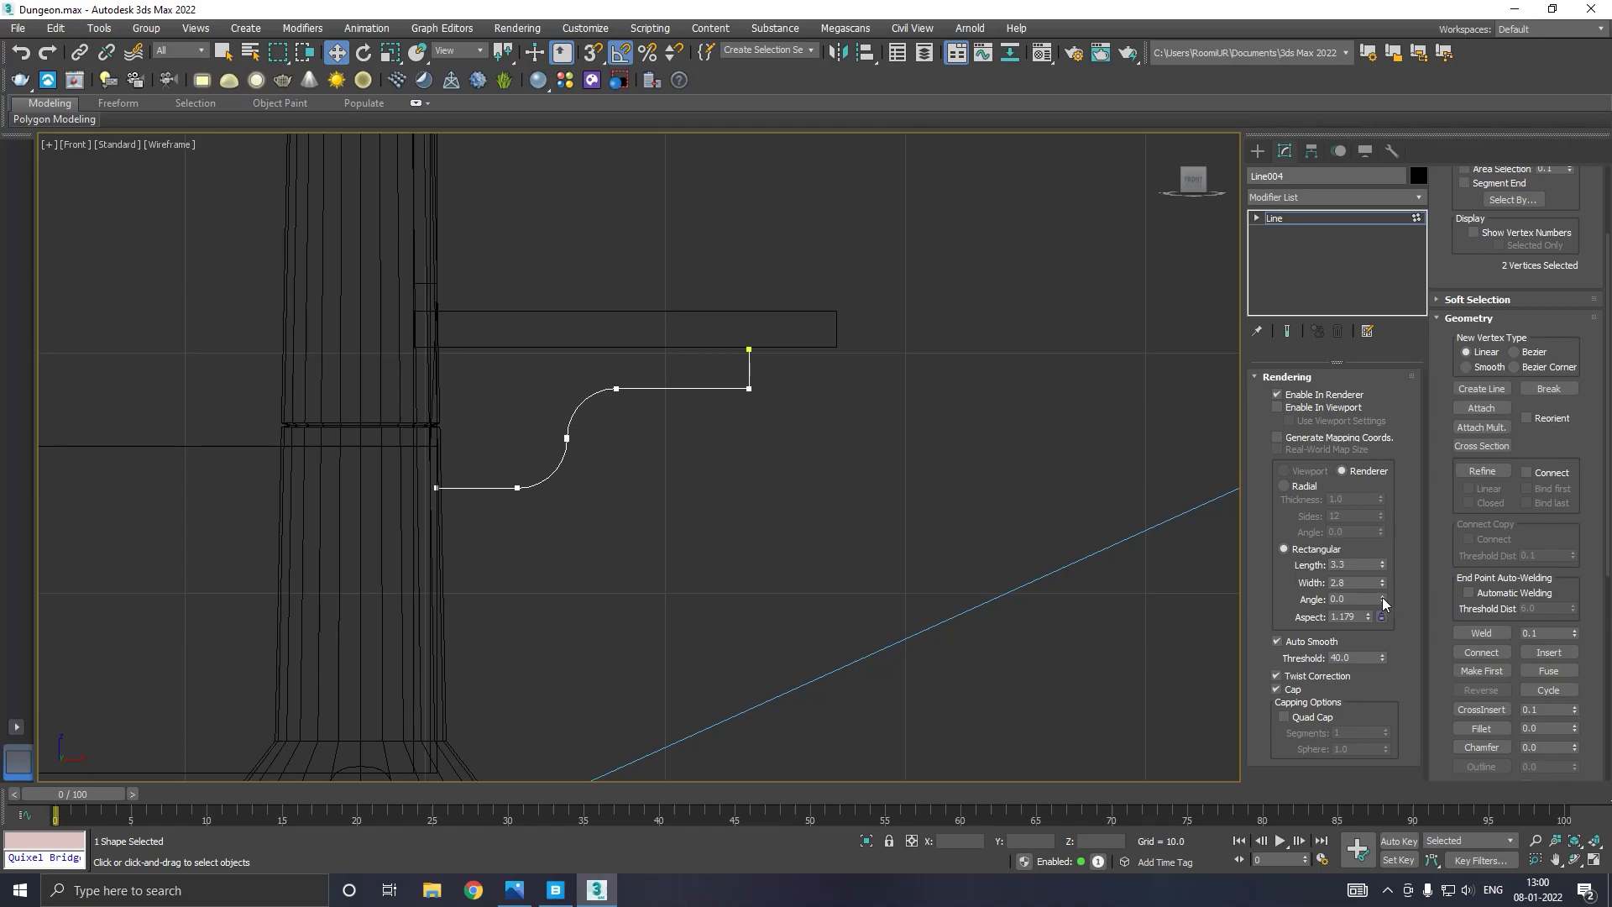
Enable viewport rendering for the bracket line in the perspective view and leave vertex editing.
{"action": "key", "text": "p"}
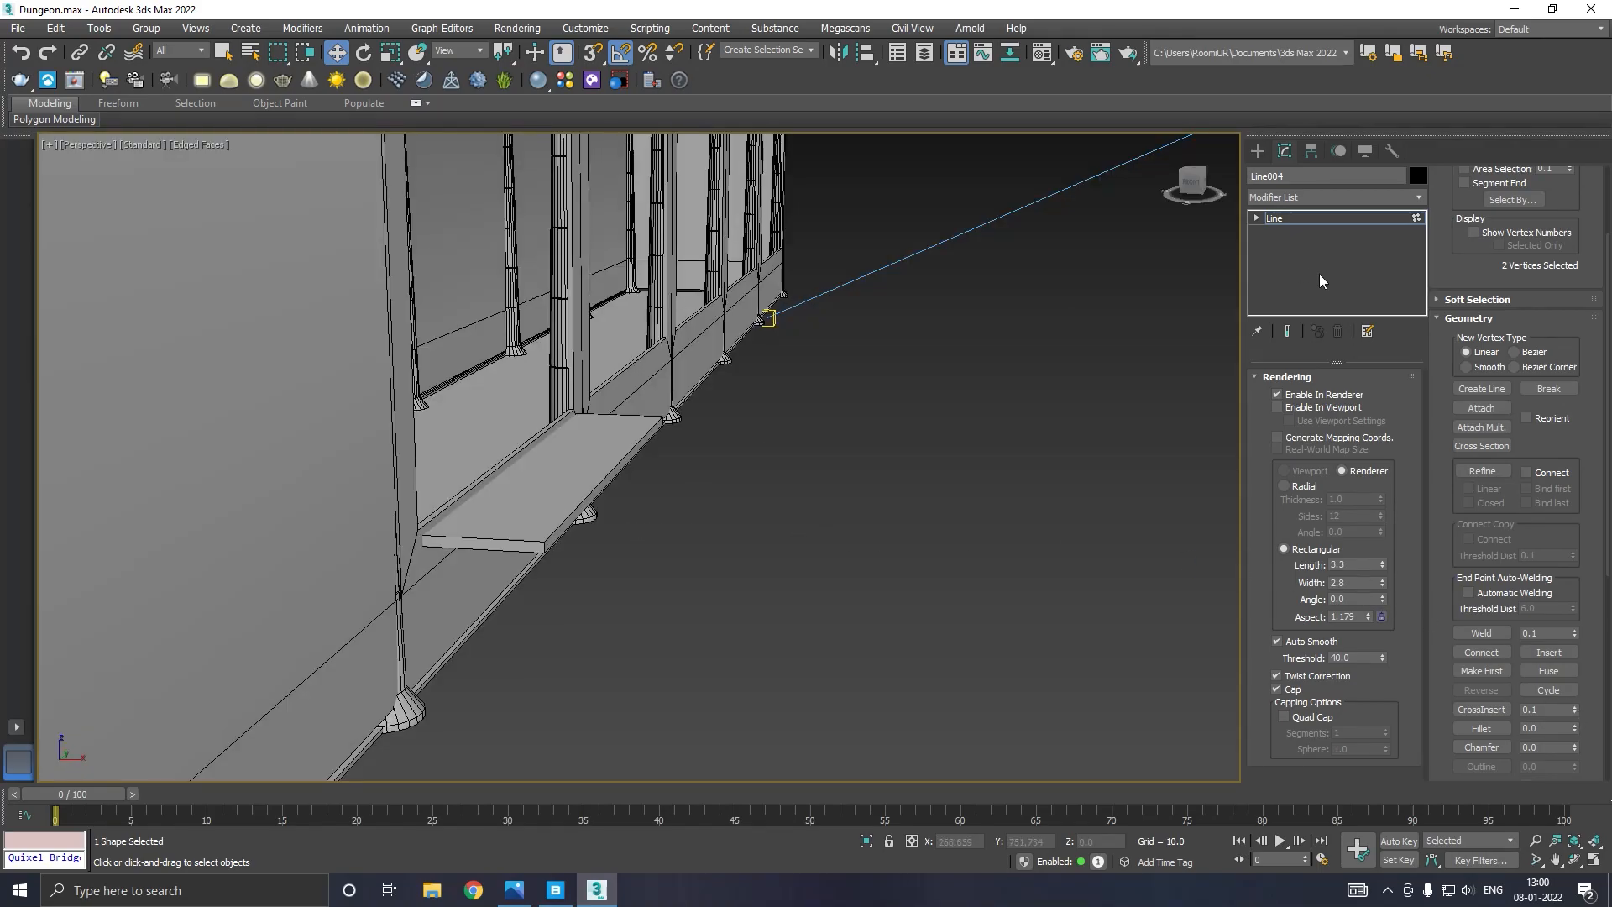
{"action": "left_click", "coordinate": [1279, 408]}
{"action": "left_click", "coordinate": [1293, 220]}
{"action": "scroll", "coordinate": [631, 429], "scroll_direction": "down", "scroll_amount": 5}
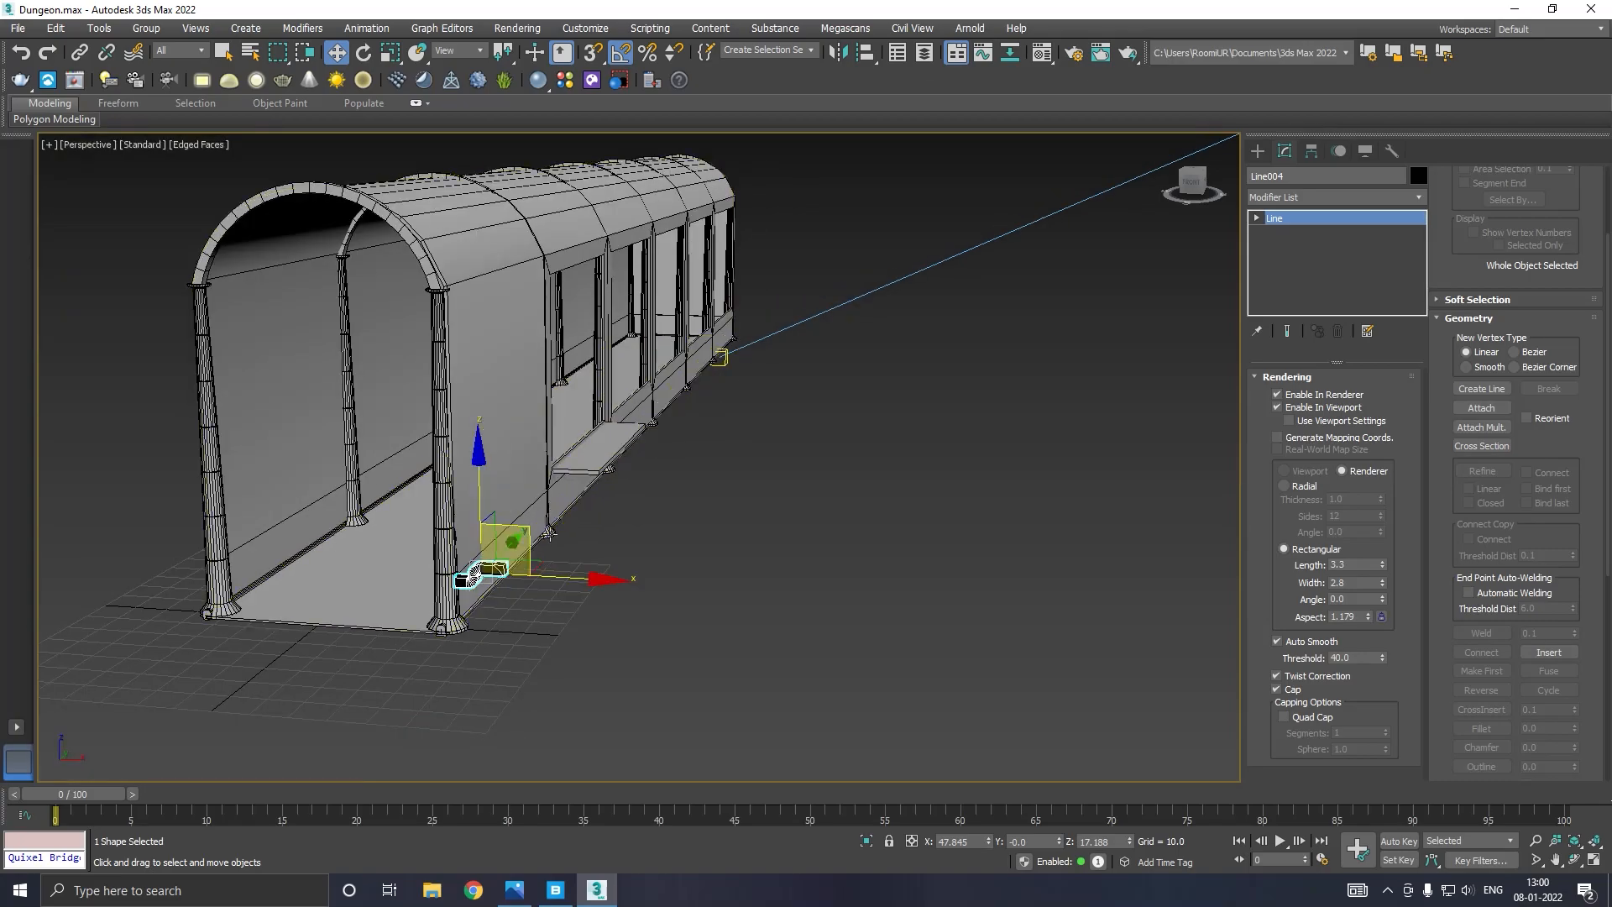
Move the S-shaped bracket along the corridor beneath the near end of the window ledge and raise it to the underside.
{"action": "scroll", "coordinate": [550, 539], "scroll_direction": "up", "scroll_amount": 3}
{"action": "left_click_drag", "start_coordinate": [553, 537], "coordinate": [739, 410]}
{"action": "scroll", "coordinate": [696, 433], "scroll_direction": "up", "scroll_amount": 3}
{"action": "middle_click_drag", "start_coordinate": [739, 410], "coordinate": [738, 351], "text": "alt"}
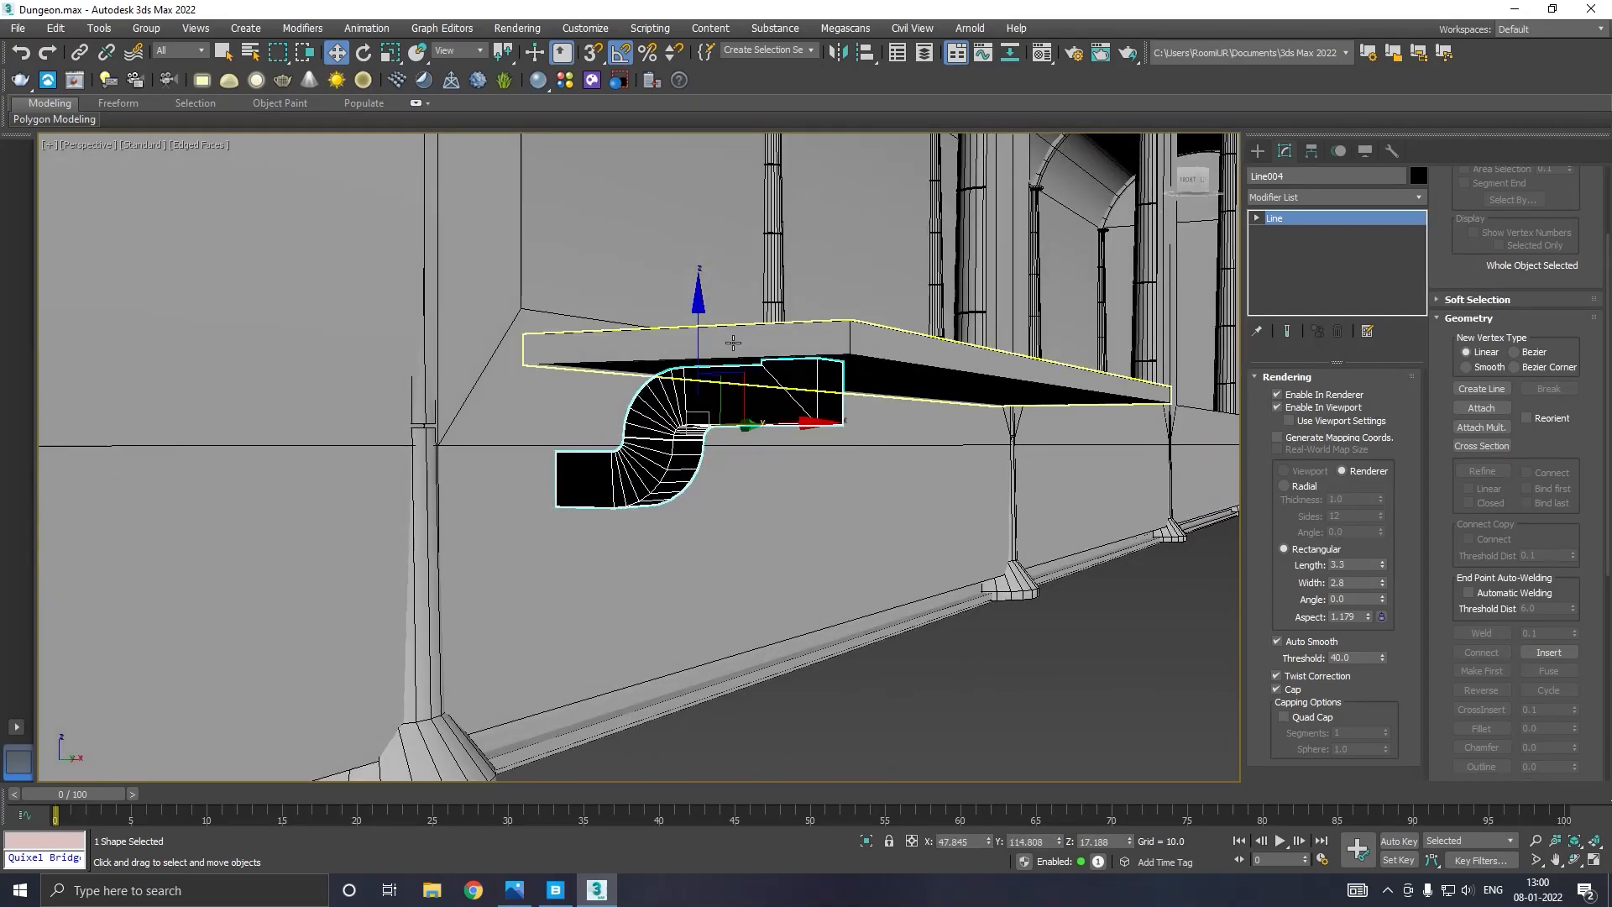
{"action": "left_click_drag", "start_coordinate": [699, 348], "coordinate": [700, 336]}
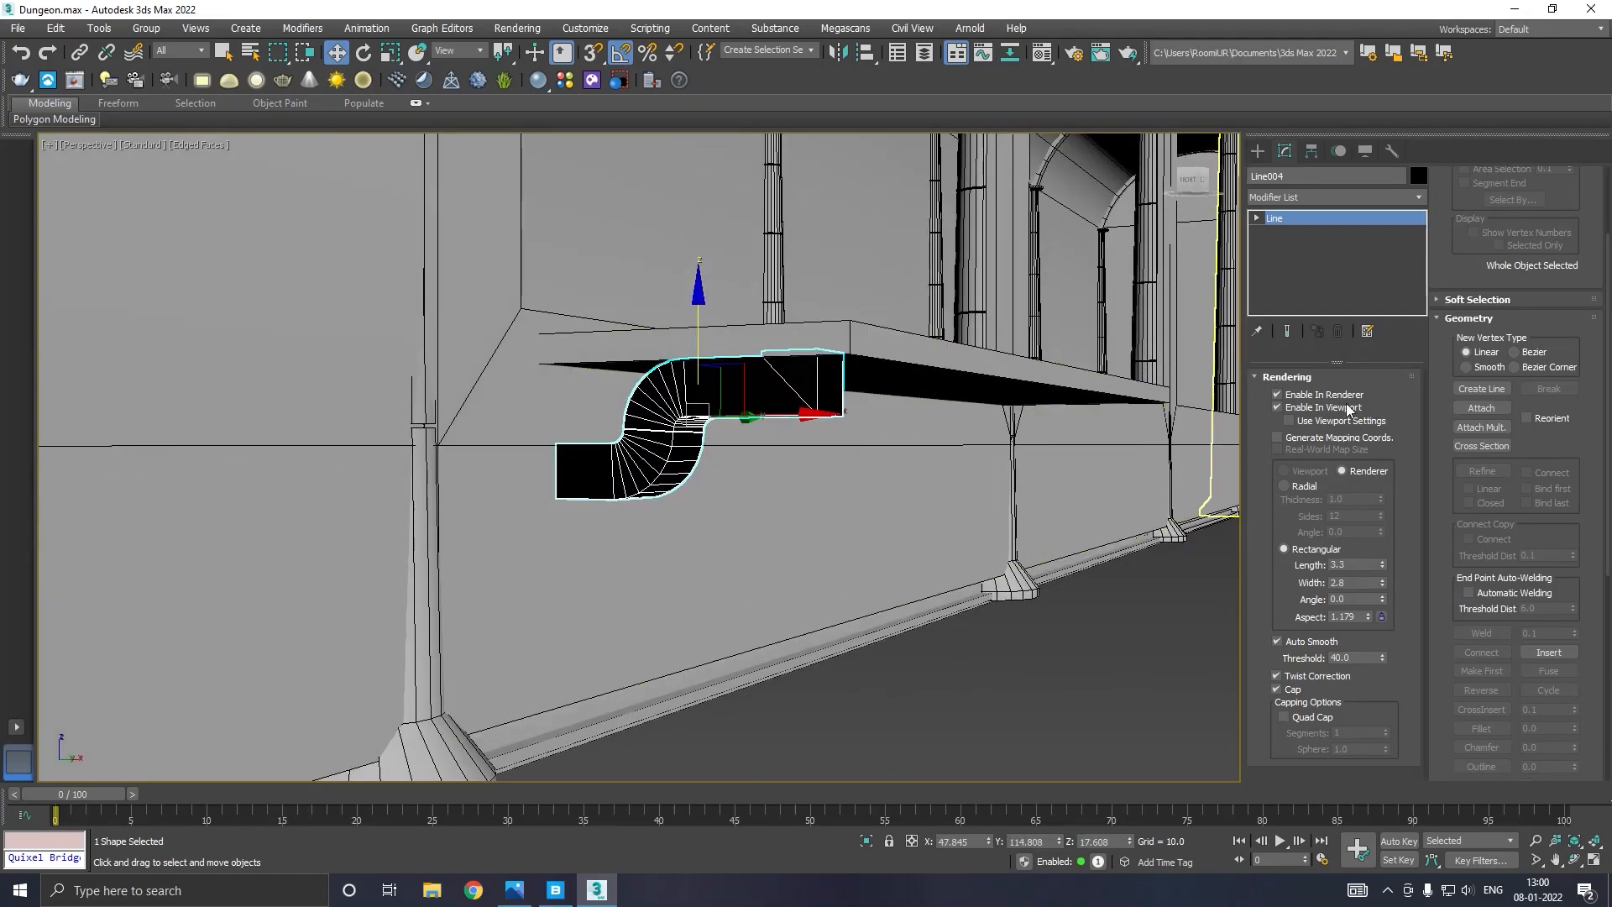
Set the bracket's rectangular section to length 1.522 and width 1.512, and assign it the 02 - Default material.
{"action": "left_click_drag", "start_coordinate": [1381, 565], "coordinate": [1387, 630]}
{"action": "middle_click_drag", "start_coordinate": [1083, 504], "coordinate": [881, 454], "text": "alt"}
{"action": "left_click_drag", "start_coordinate": [1384, 569], "coordinate": [1386, 603]}
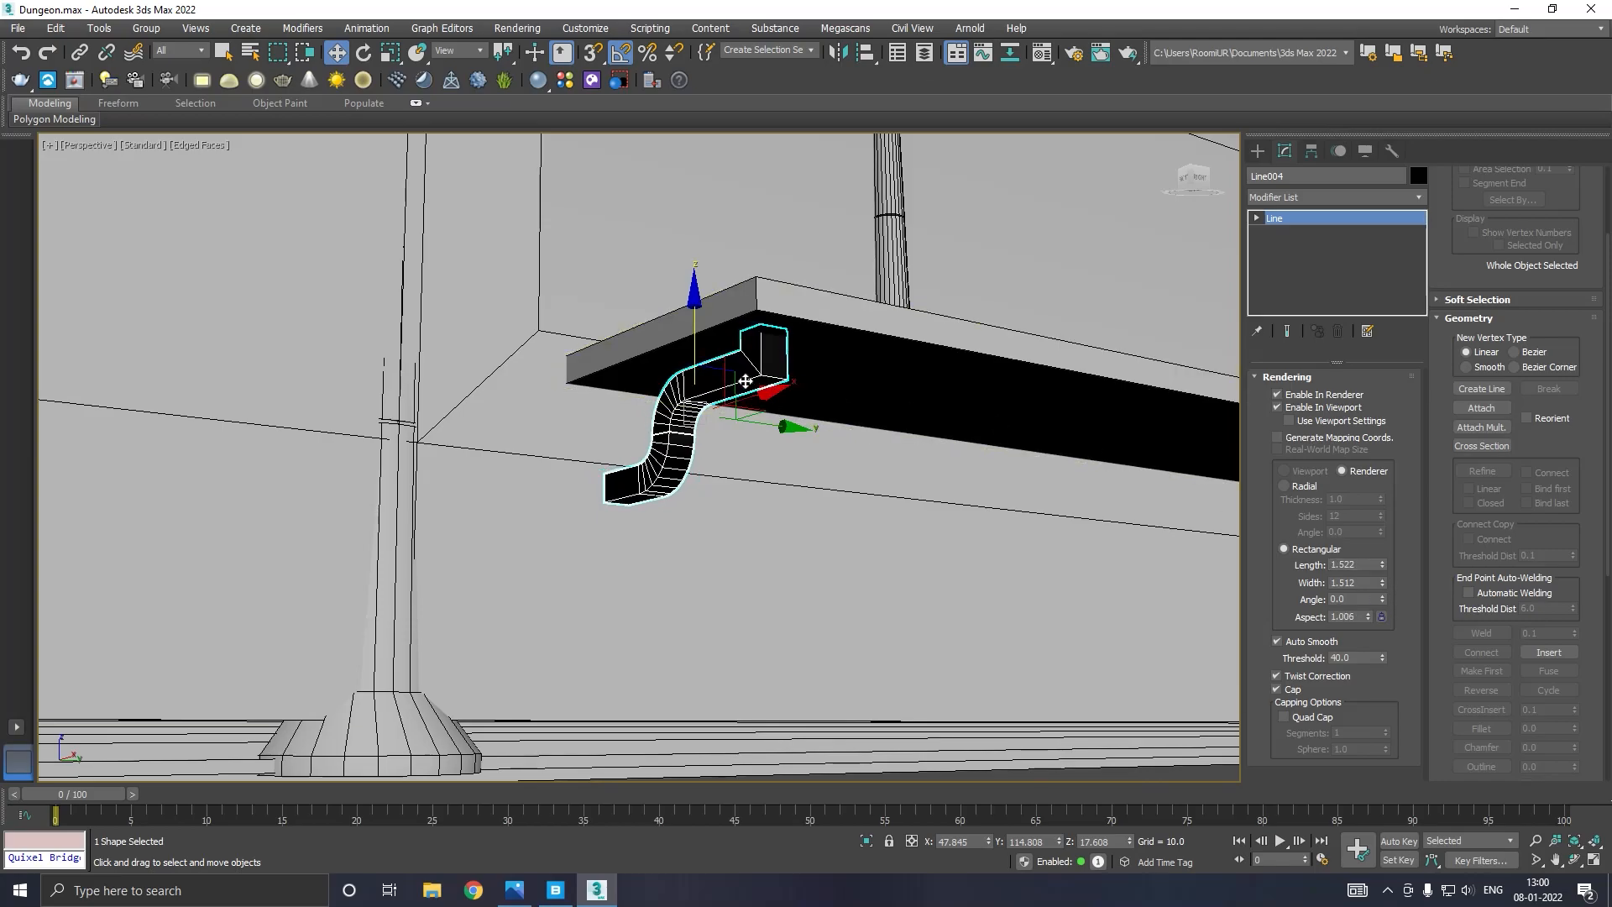
{"action": "key", "text": "m"}
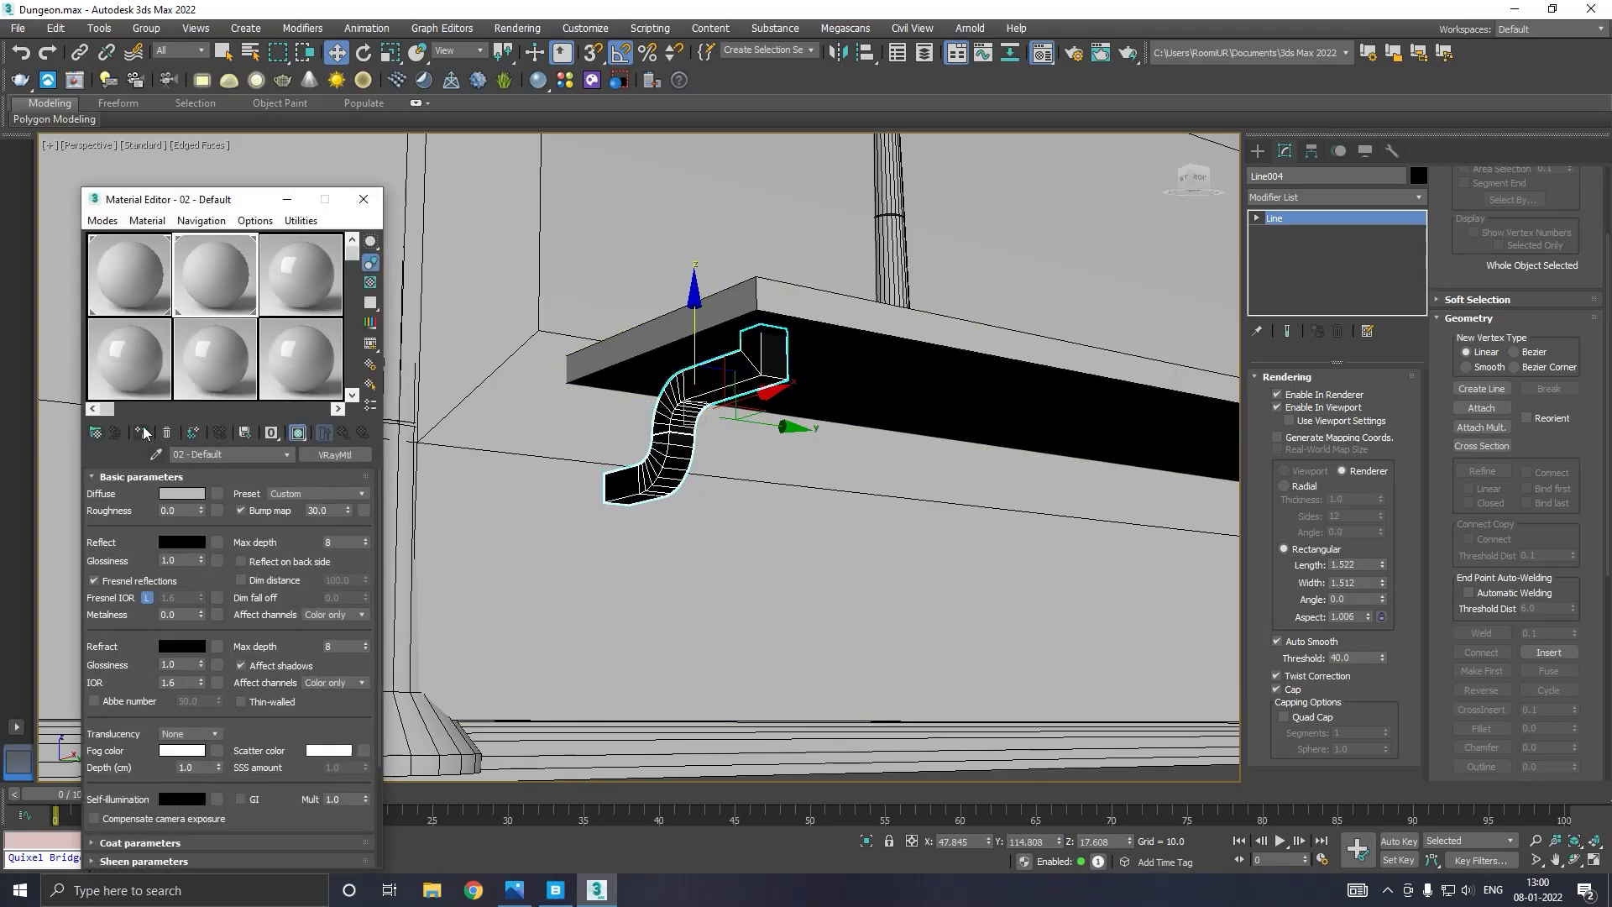
{"action": "key", "text": "m"}
{"action": "scroll", "coordinate": [768, 431], "scroll_direction": "up", "scroll_amount": 2}
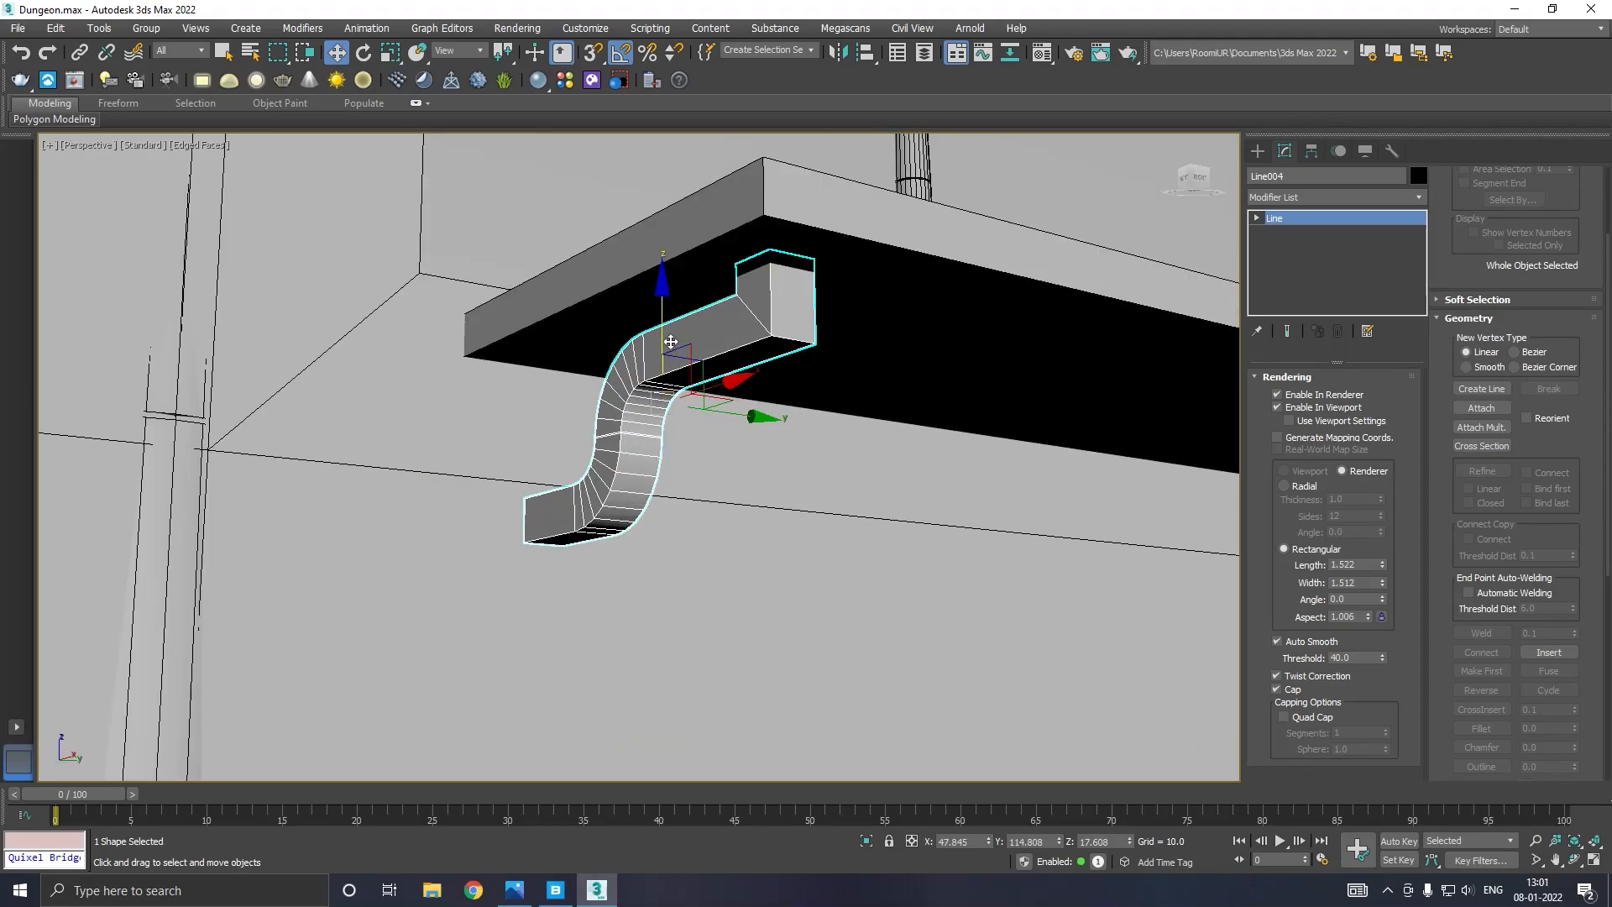
Raise the bracket into contact with the ledge and place a copy of it under the ledge's far end.
{"action": "left_click_drag", "start_coordinate": [663, 340], "coordinate": [659, 324]}
{"action": "middle_click_drag", "start_coordinate": [676, 330], "coordinate": [439, 418], "text": "alt"}
{"action": "left_click_drag", "start_coordinate": [663, 412], "coordinate": [660, 414]}
{"action": "scroll", "coordinate": [515, 403], "scroll_direction": "down", "scroll_amount": 3}
{"action": "left_click_drag", "start_coordinate": [515, 403], "coordinate": [1130, 412], "text": "shift"}
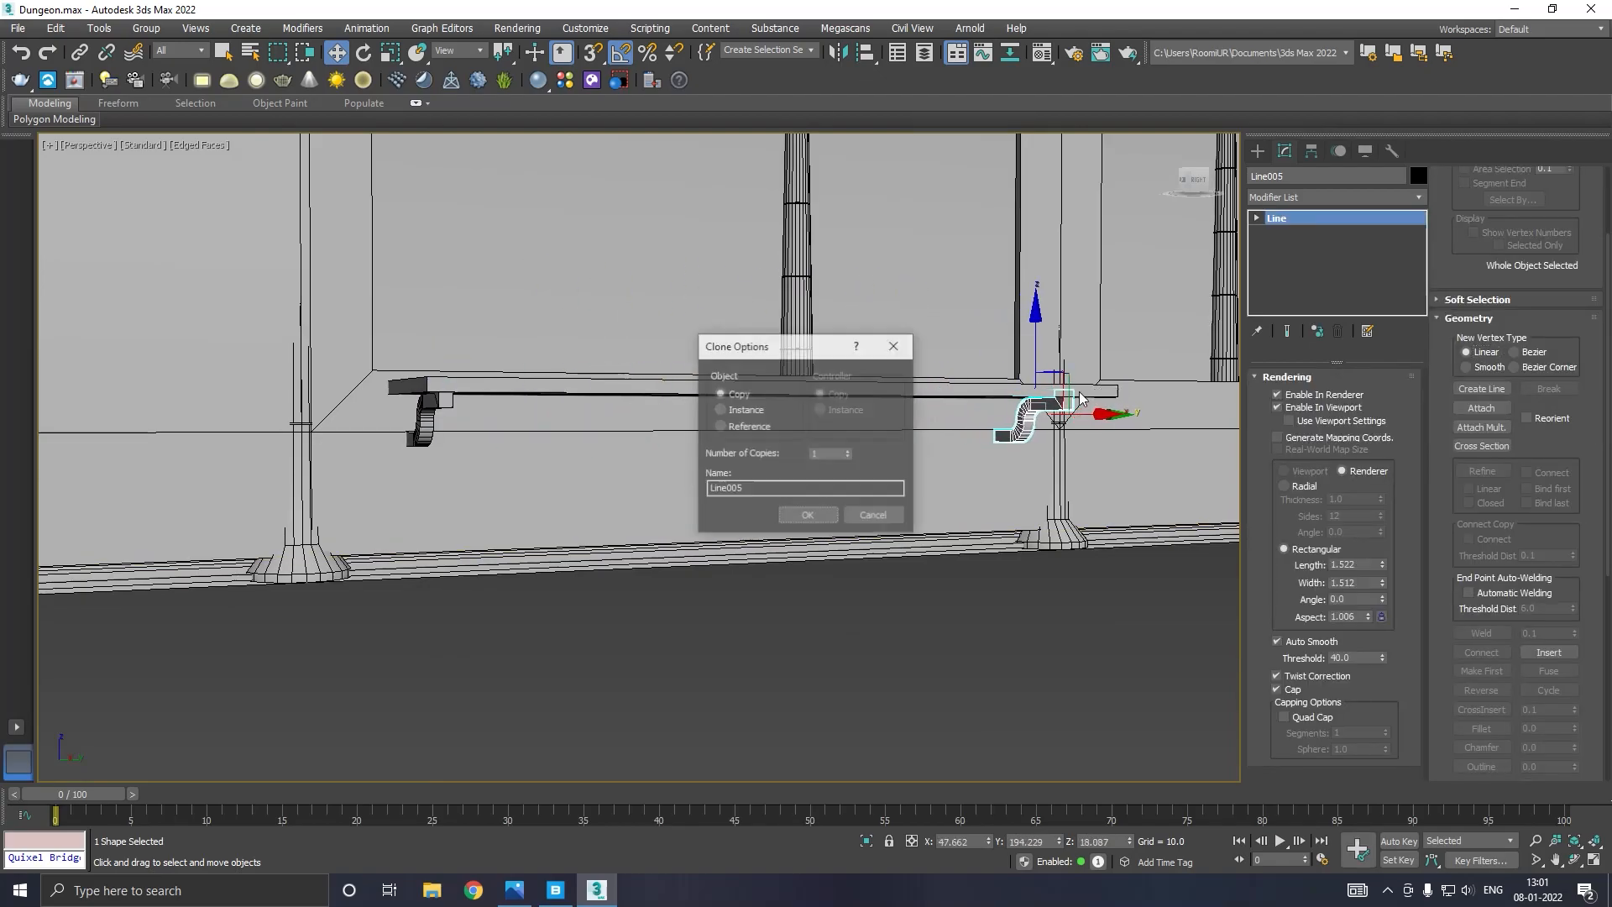
{"action": "left_click", "coordinate": [809, 516]}
Check the placement of the two brackets from above and save the scene.
{"action": "middle_click_drag", "start_coordinate": [741, 471], "coordinate": [717, 469], "text": "alt"}
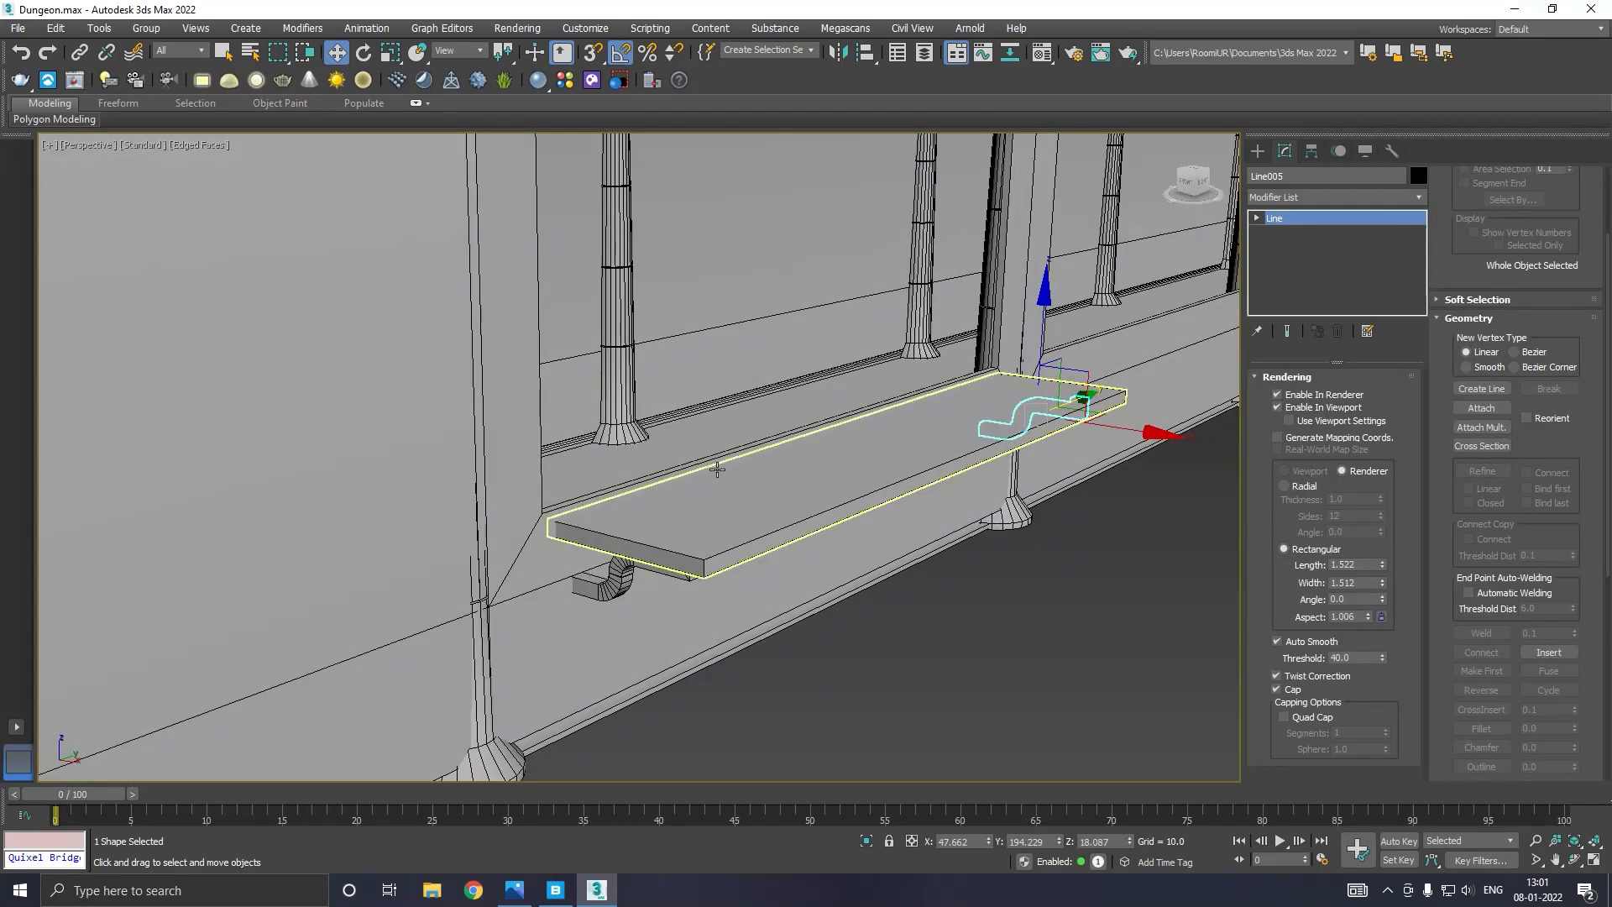
{"action": "key", "text": "t"}
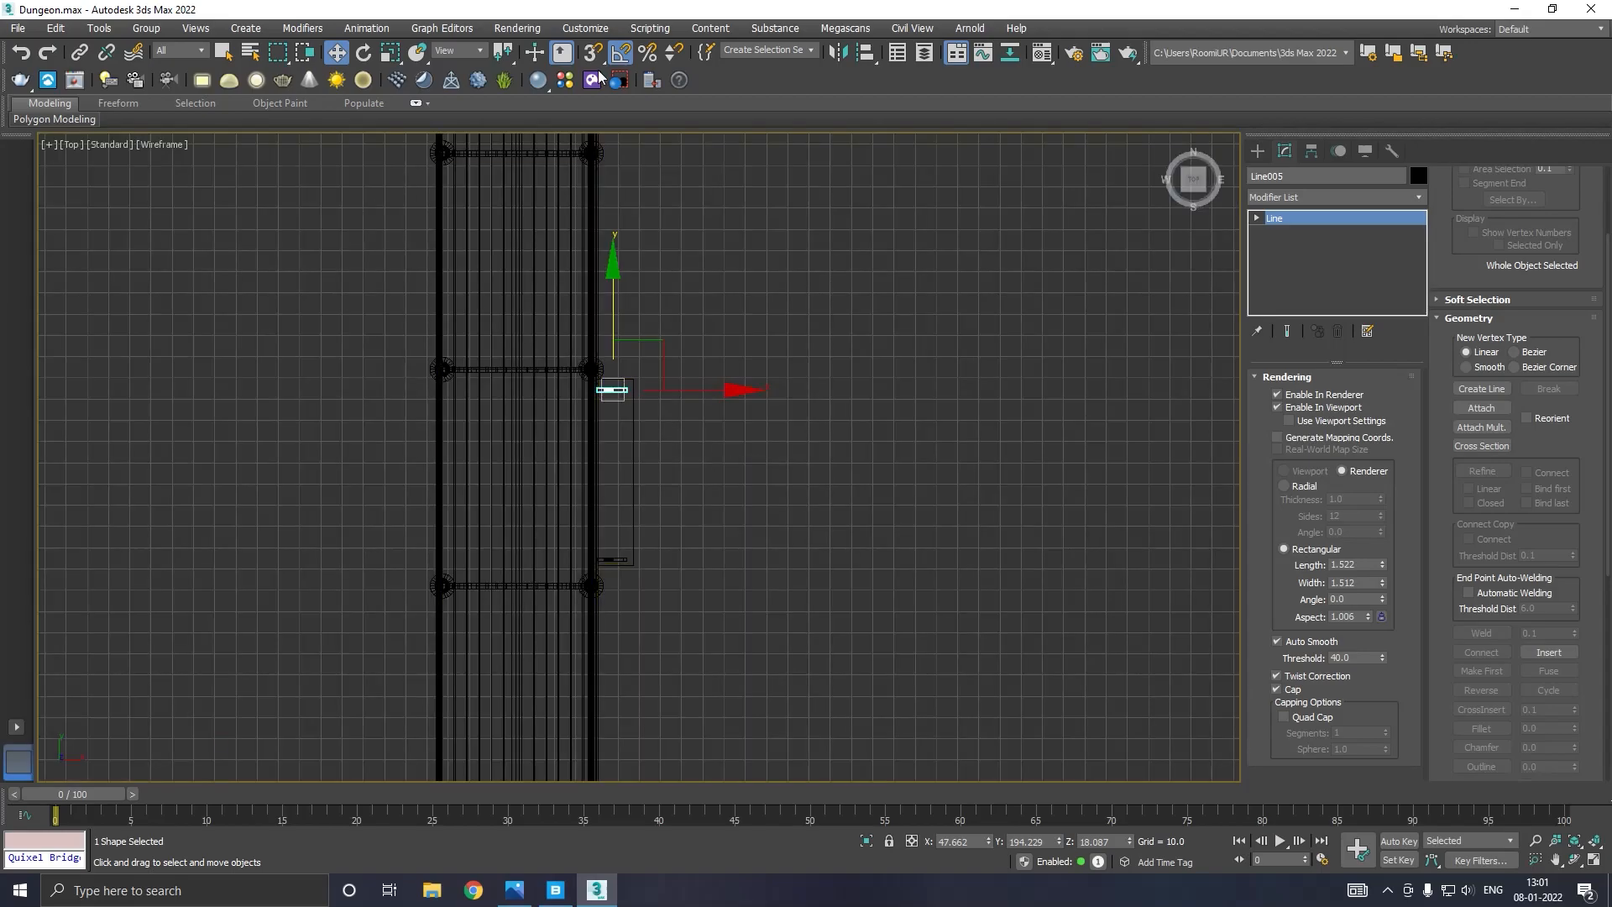
{"action": "left_click", "coordinate": [17, 28]}
{"action": "left_click", "coordinate": [52, 163]}
{"action": "key", "text": "shift+z"}
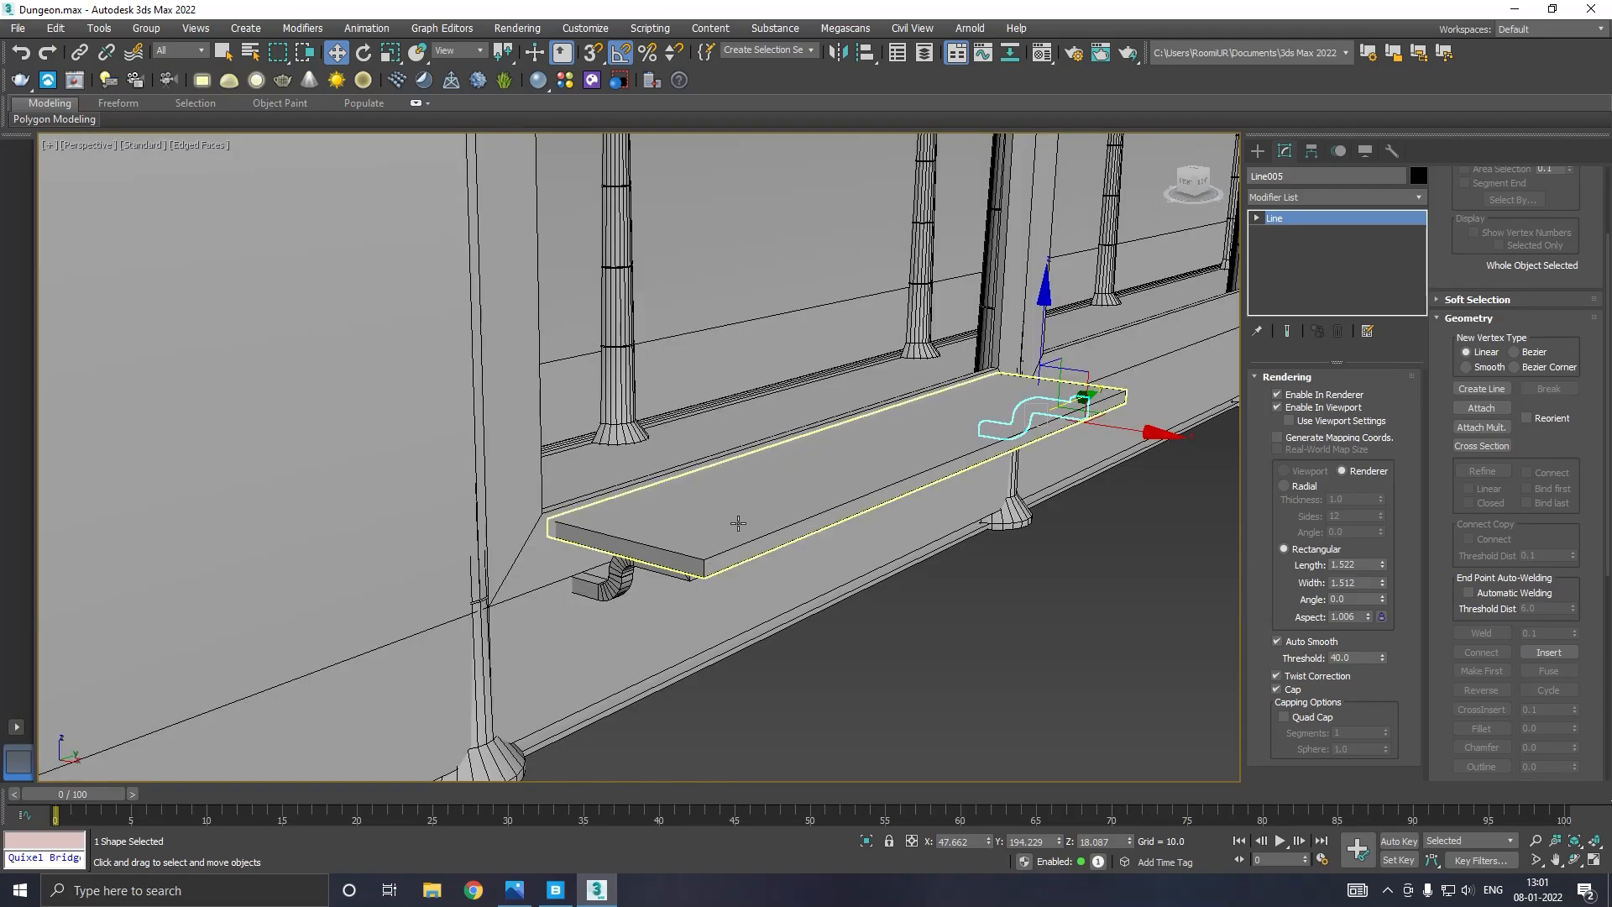
Create a narrow upright Box above the ledge's outer part in the front view, length about 6.82, width 1.53, height -0.64.
{"action": "key", "text": "f"}
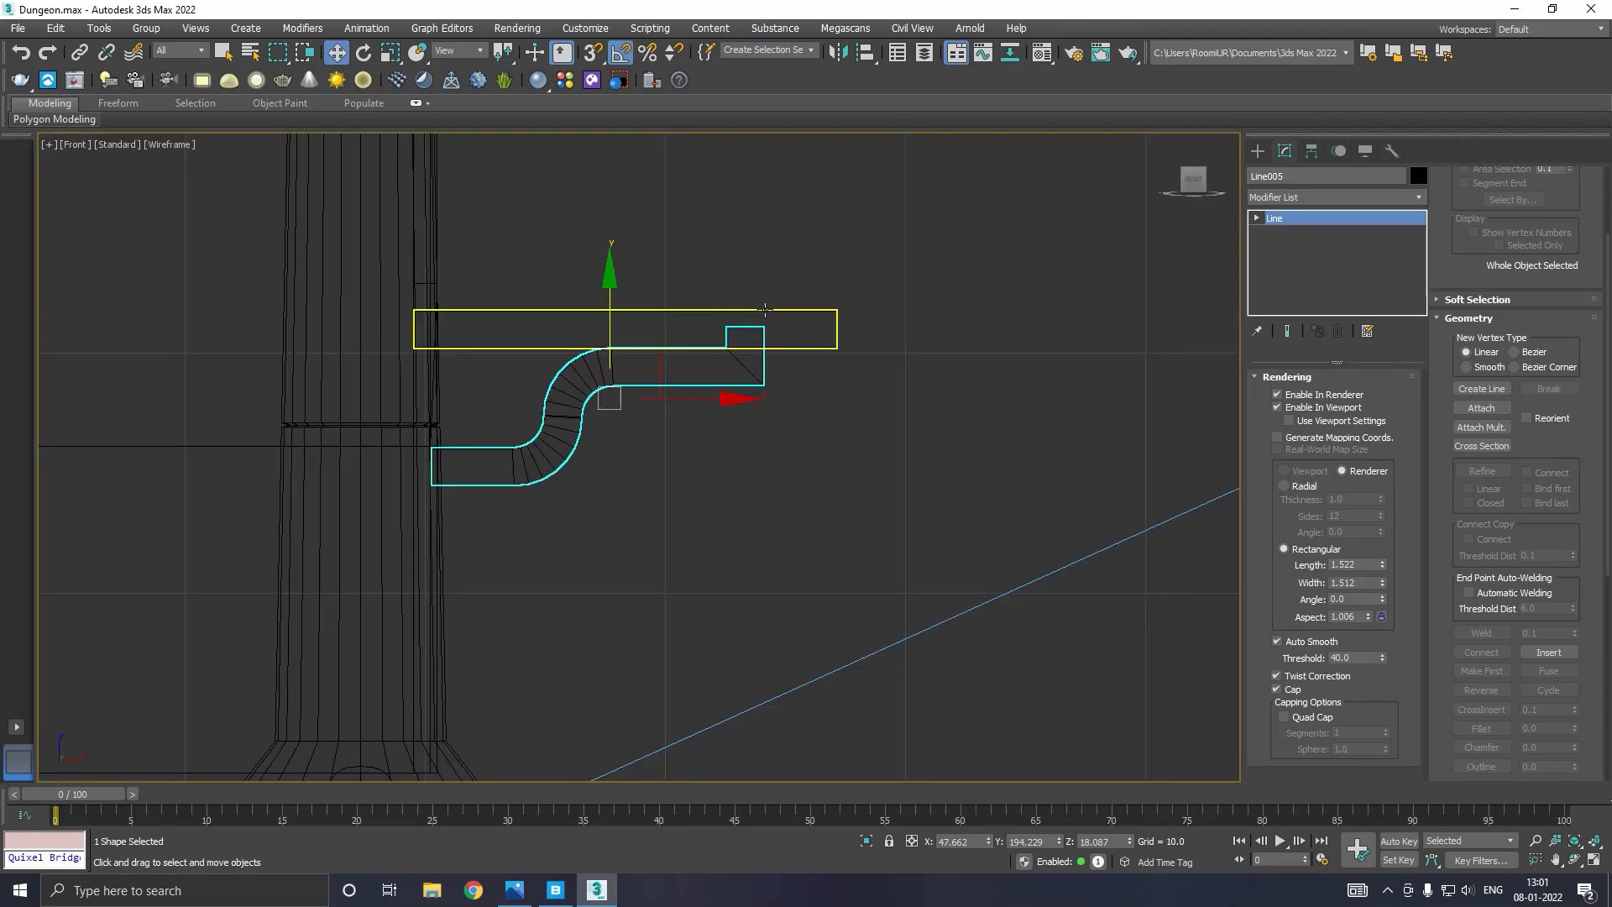
{"action": "middle_click_drag", "start_coordinate": [717, 442], "coordinate": [573, 594]}
{"action": "scroll", "coordinate": [574, 594], "scroll_direction": "down", "scroll_amount": 2}
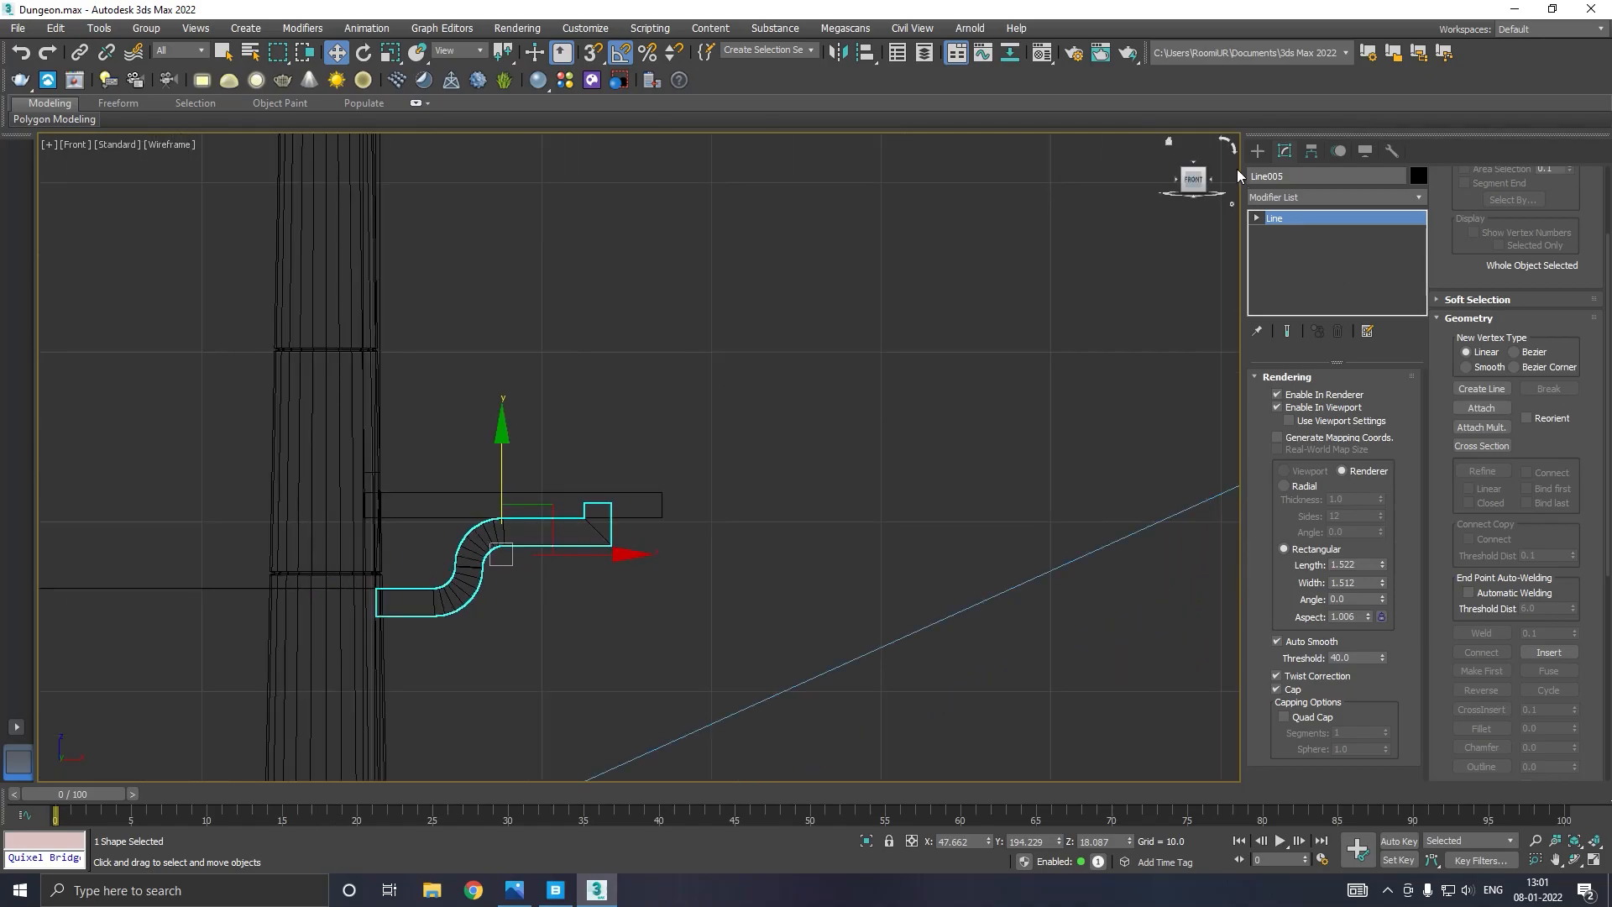
{"action": "left_click", "coordinate": [1257, 151]}
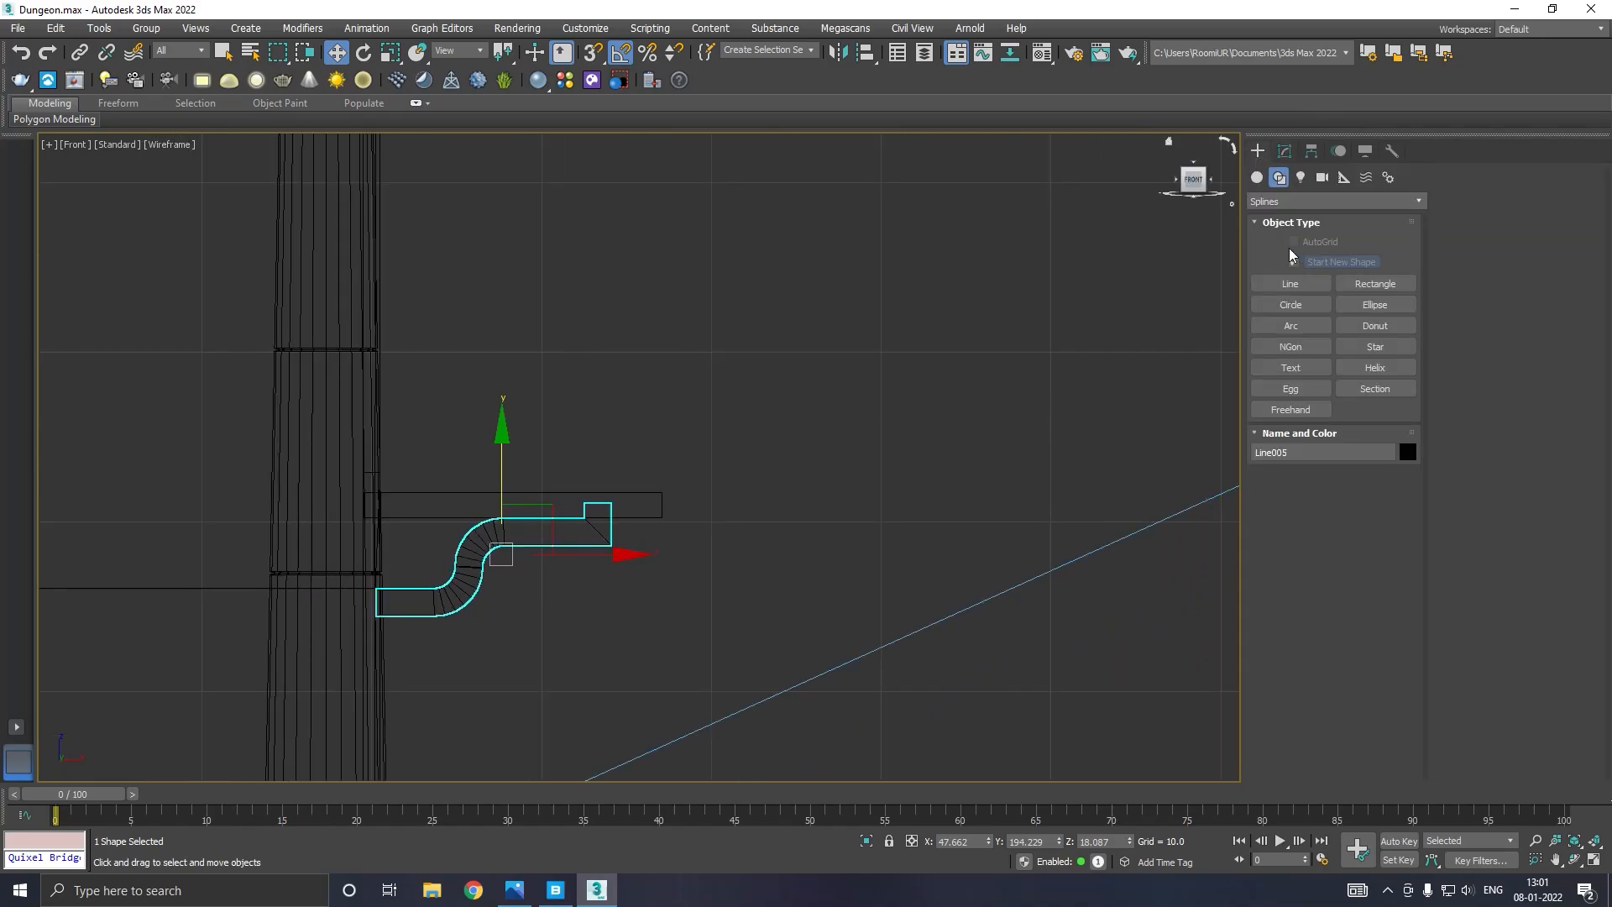
{"action": "left_click", "coordinate": [1257, 178]}
{"action": "left_click", "coordinate": [1291, 262]}
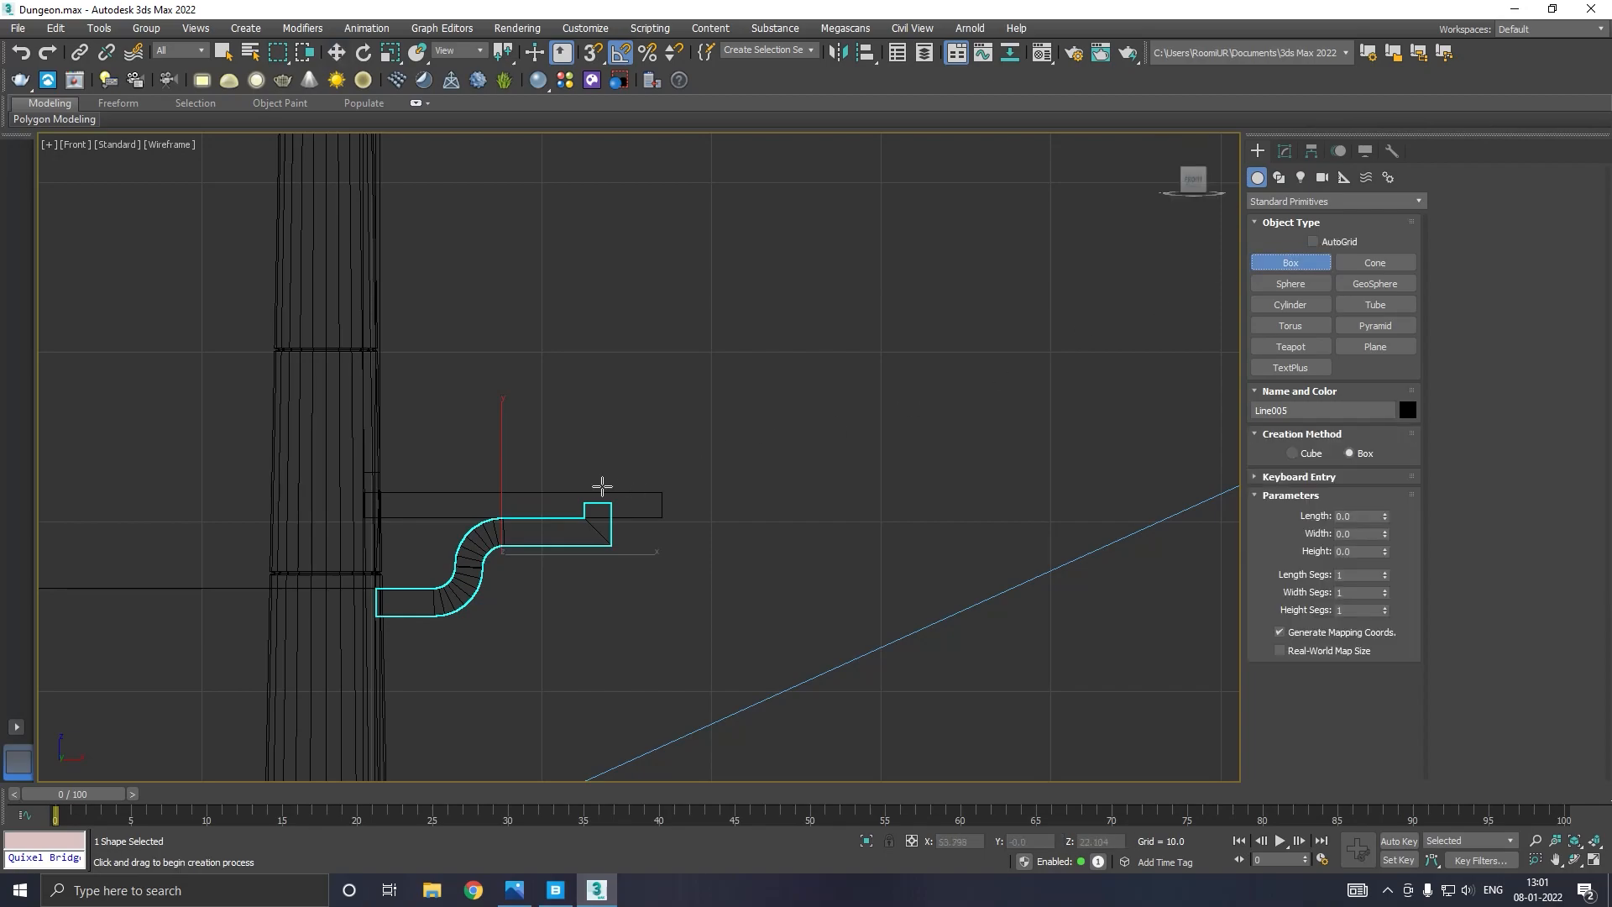
{"action": "left_click_drag", "start_coordinate": [603, 488], "coordinate": [630, 370]}
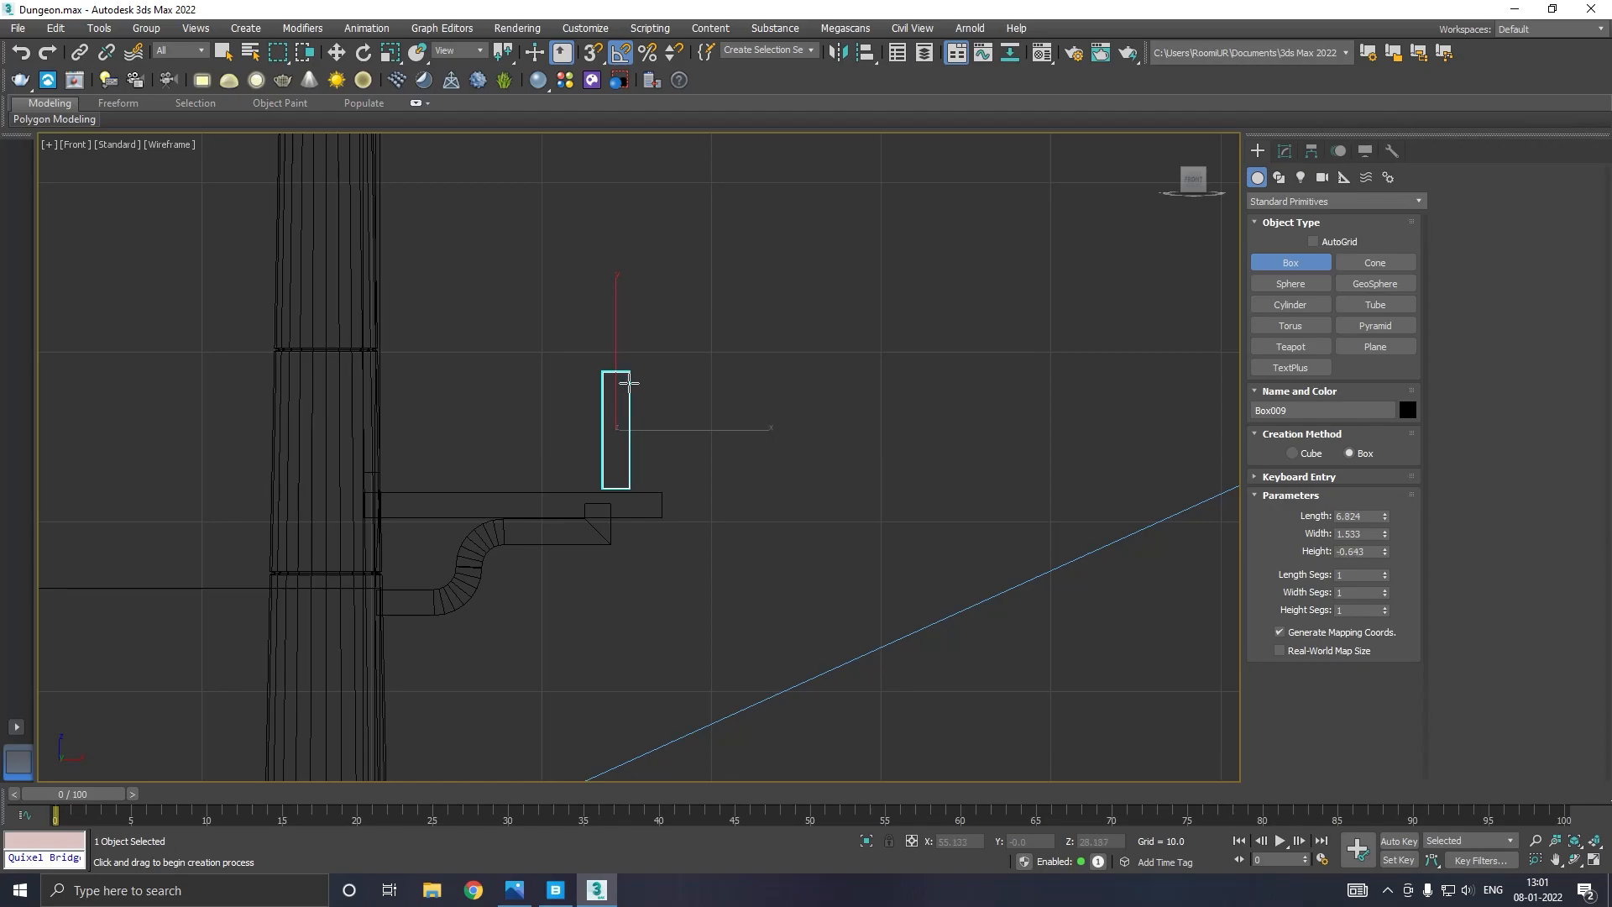
Move the upright box along the corridor onto the near end of the window ledge.
{"action": "key", "text": "w"}
{"action": "key", "text": "p"}
{"action": "scroll", "coordinate": [630, 389], "scroll_direction": "down", "scroll_amount": 5}
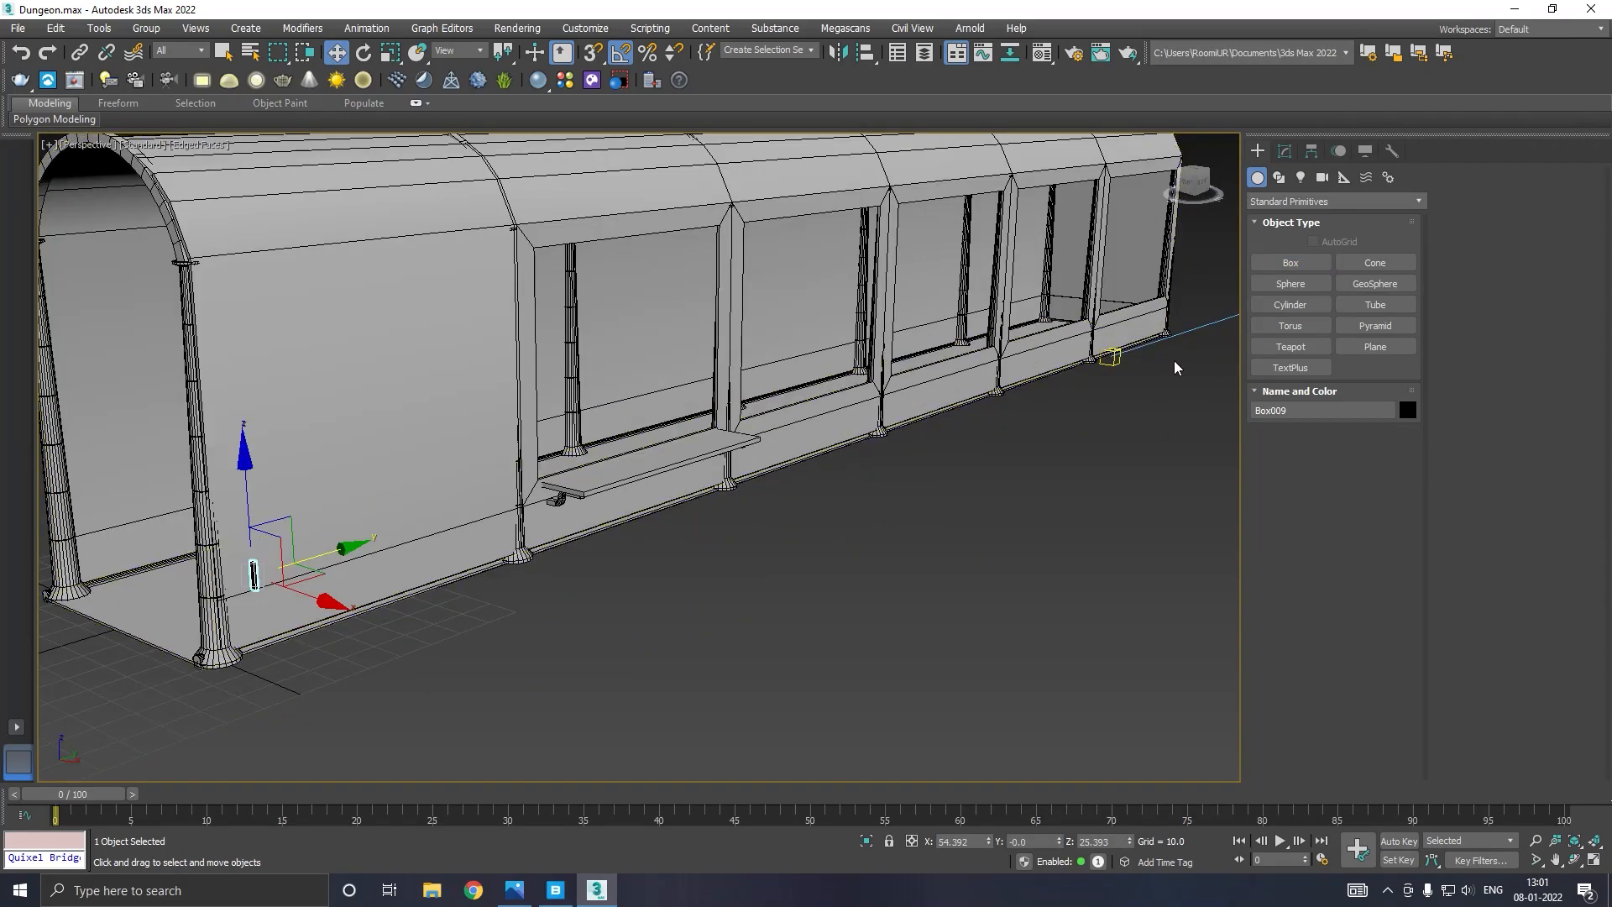
{"action": "left_click_drag", "start_coordinate": [336, 551], "coordinate": [580, 473]}
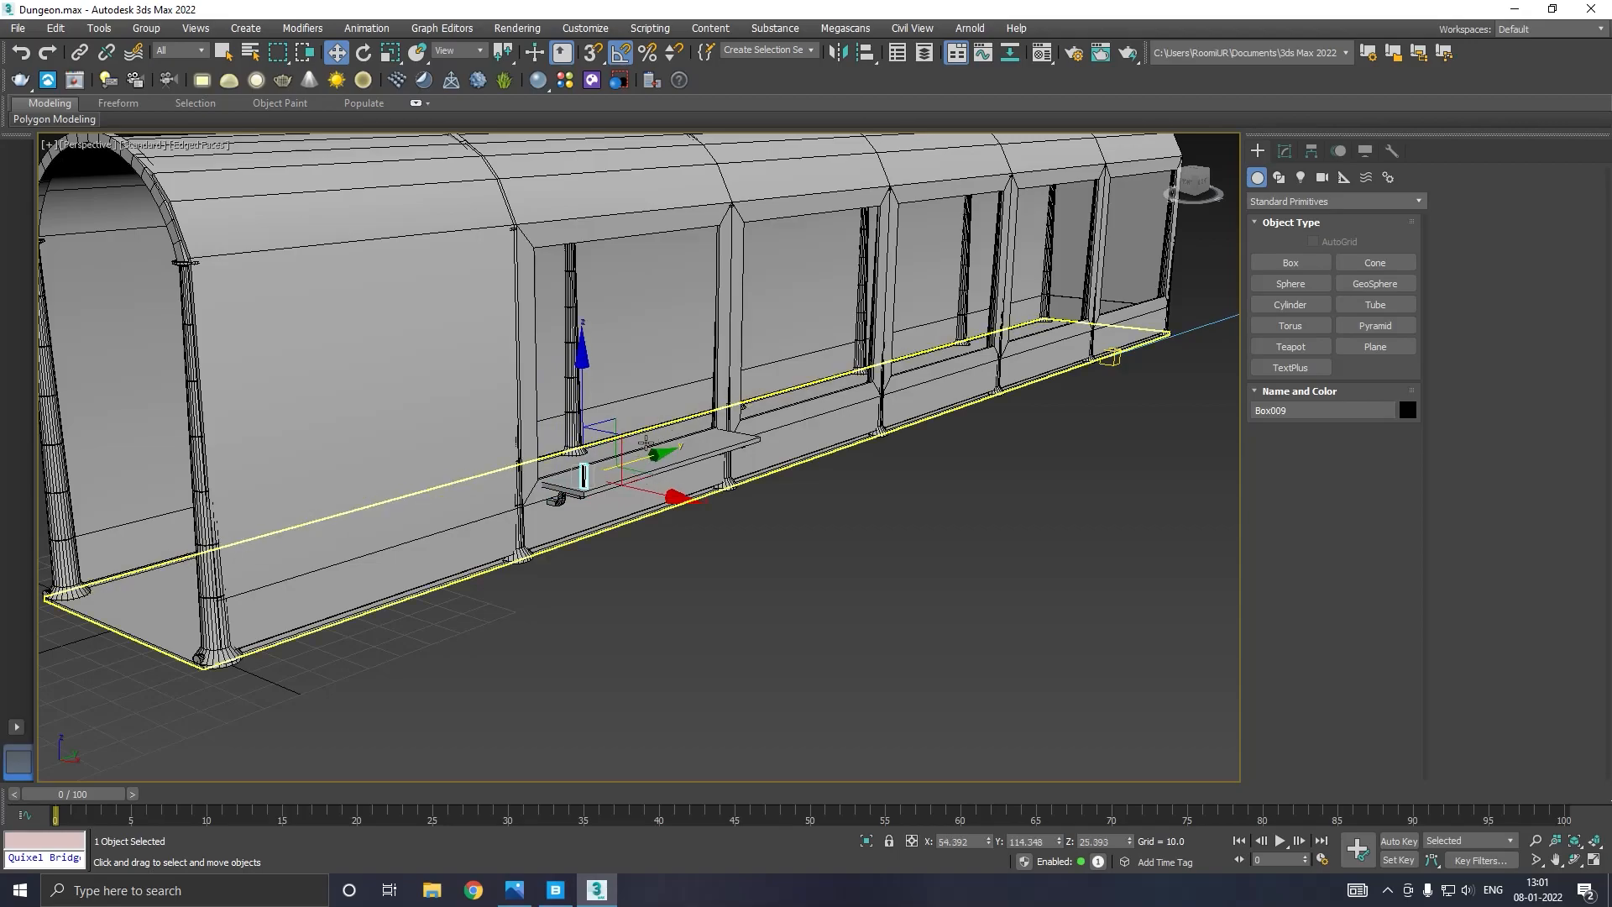
{"action": "scroll", "coordinate": [581, 476], "scroll_direction": "up", "scroll_amount": 5}
{"action": "scroll", "coordinate": [581, 476], "scroll_direction": "up", "scroll_amount": 3}
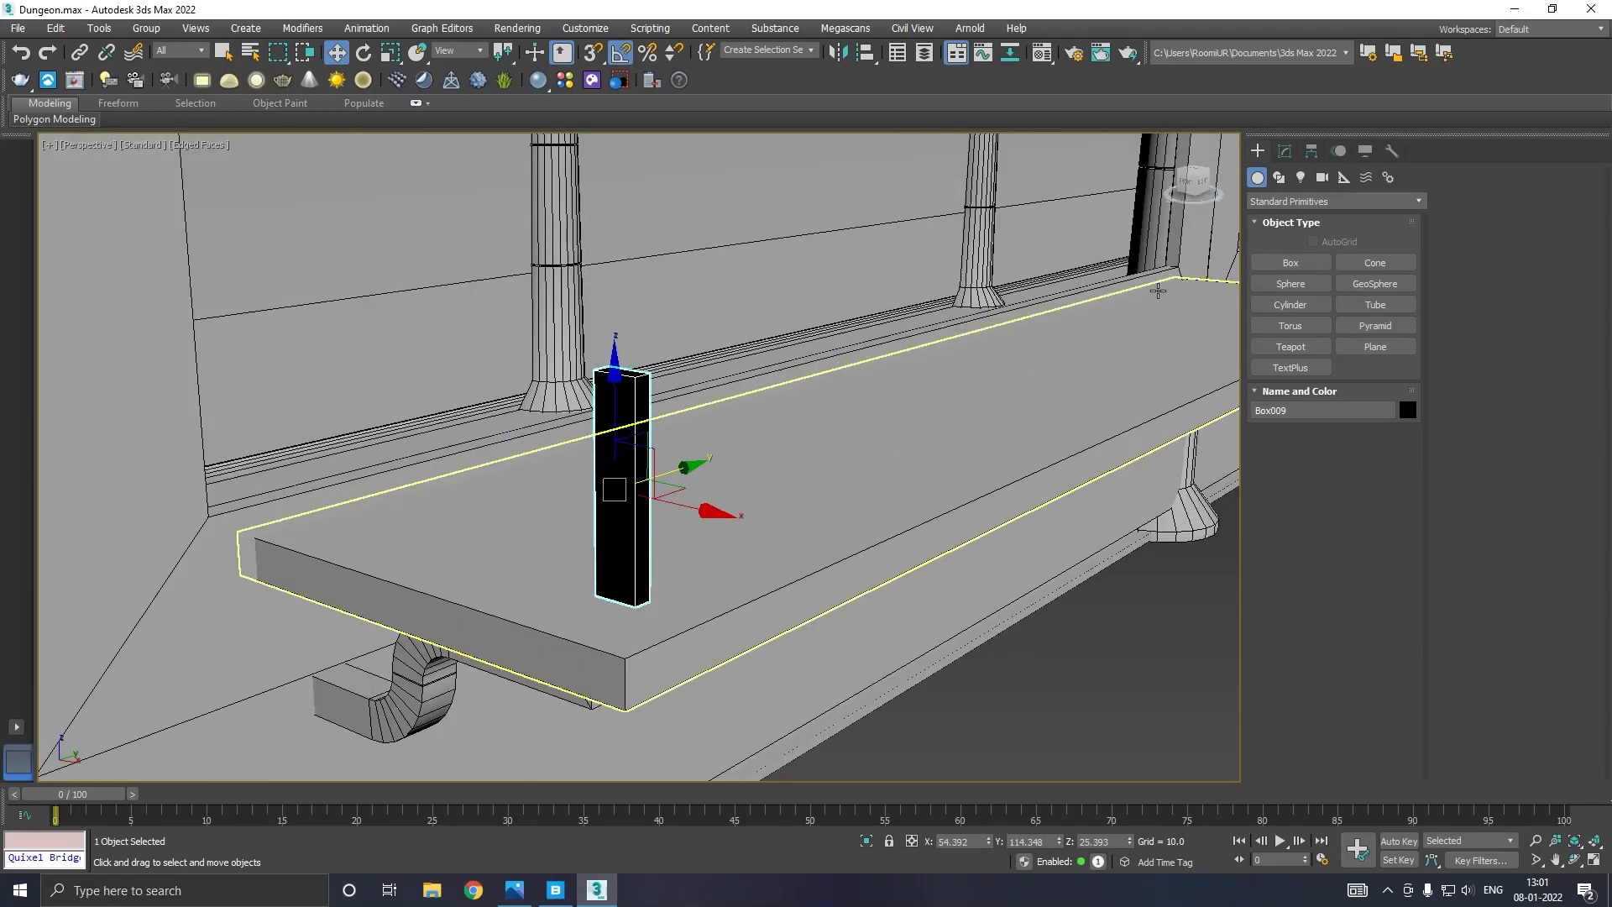
Assign the 02 - Default material to the upright post and set its box height to -1.123.
{"action": "left_click", "coordinate": [1042, 52]}
{"action": "left_click", "coordinate": [141, 432]}
{"action": "left_click", "coordinate": [363, 199]}
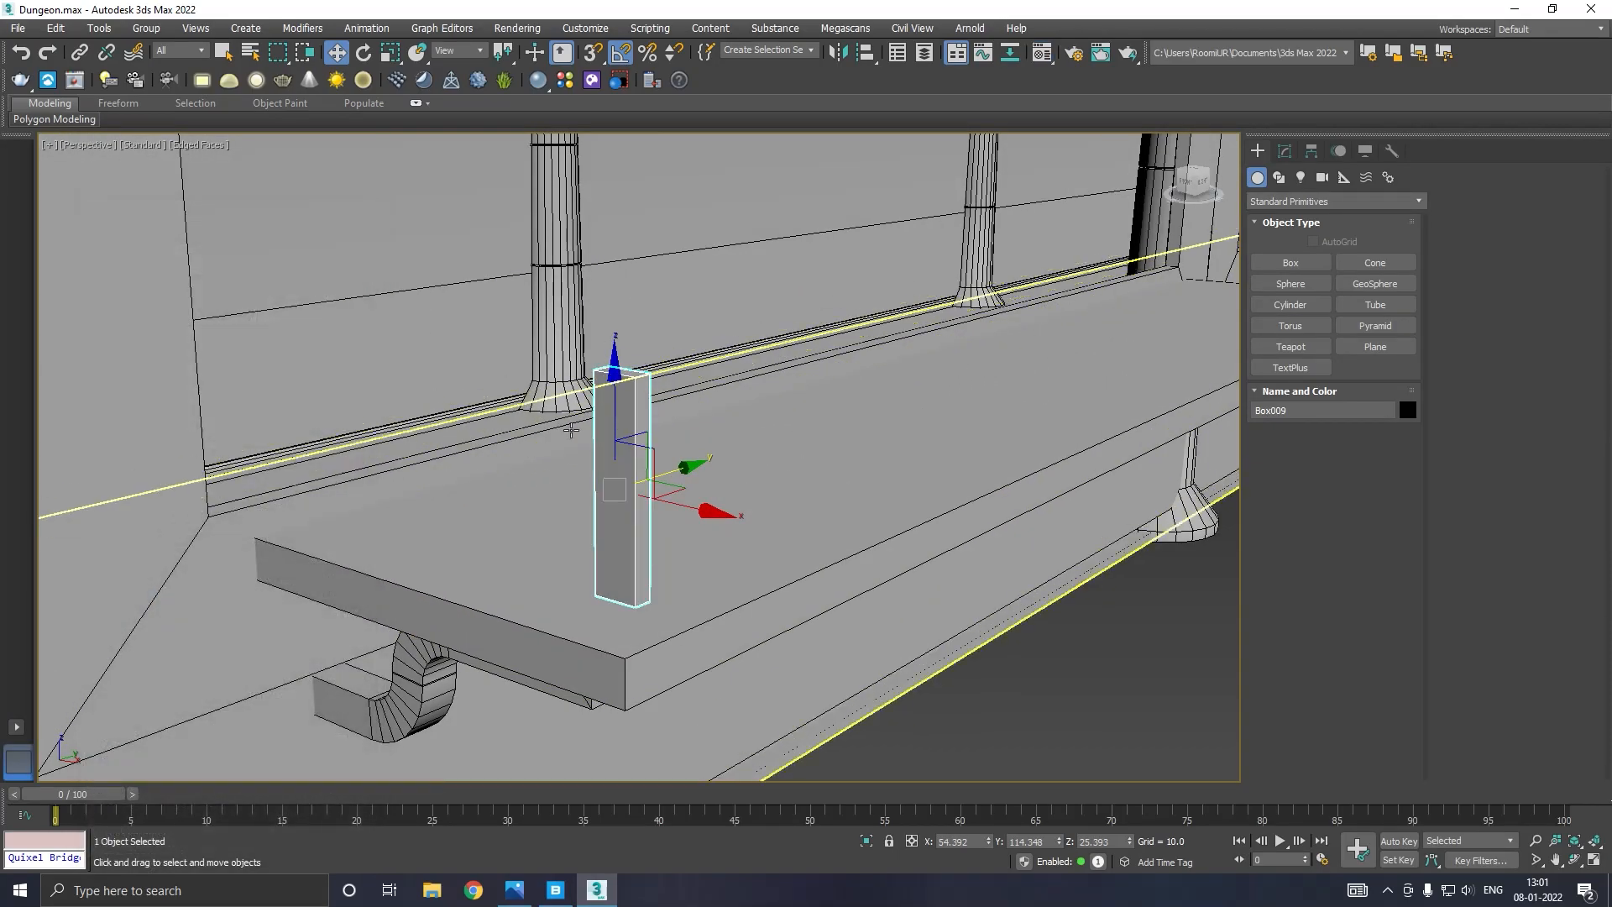
{"action": "left_click", "coordinate": [1285, 151]}
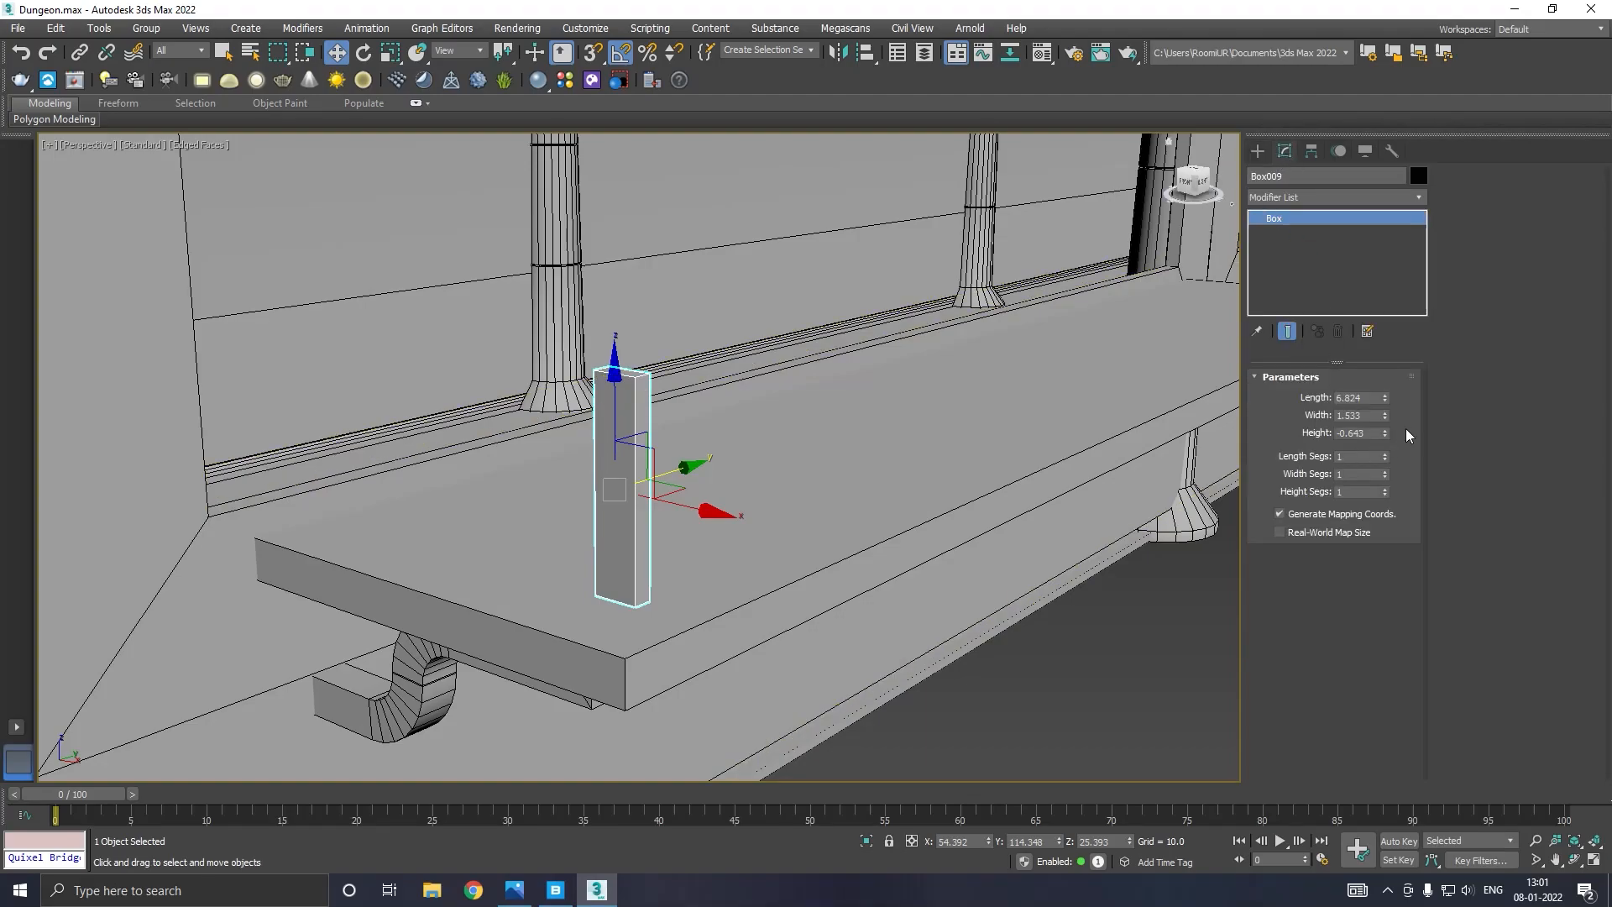
{"action": "left_click_drag", "start_coordinate": [1384, 433], "coordinate": [1384, 483]}
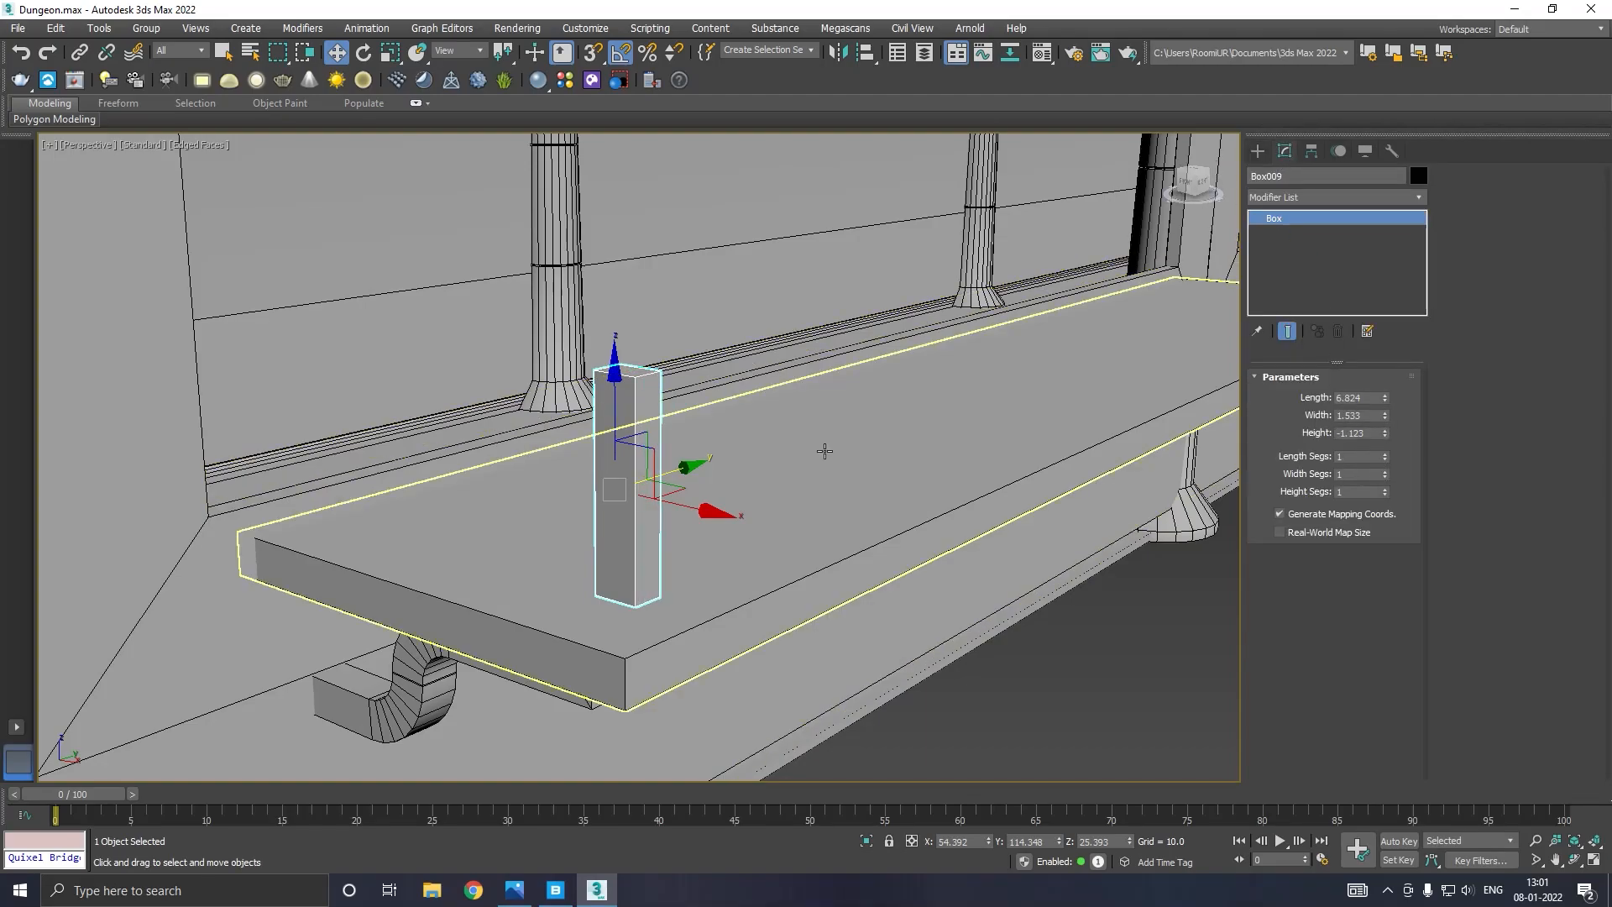
Lower the post onto the ledge near its outer corner and line it up with the bracket in the top view.
{"action": "left_click_drag", "start_coordinate": [618, 414], "coordinate": [618, 433]}
{"action": "left_click_drag", "start_coordinate": [690, 483], "coordinate": [660, 555]}
{"action": "key", "text": "t"}
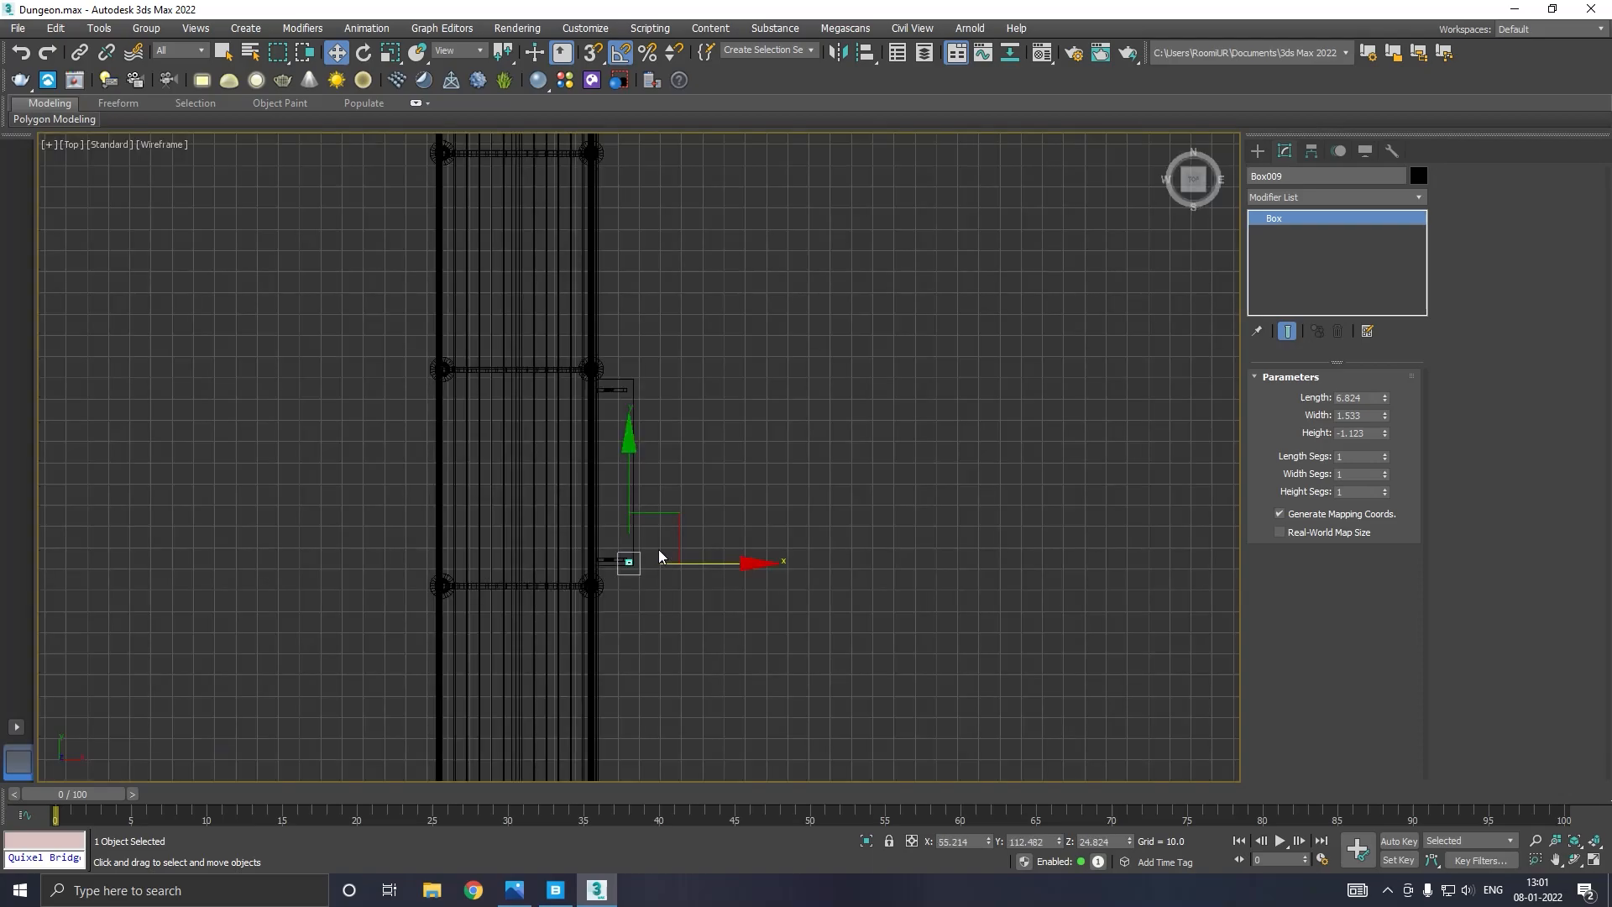
{"action": "scroll", "coordinate": [629, 560], "scroll_direction": "down", "scroll_amount": 5}
{"action": "scroll", "coordinate": [628, 563], "scroll_direction": "up", "scroll_amount": 5}
{"action": "left_click_drag", "start_coordinate": [649, 510], "coordinate": [649, 476]}
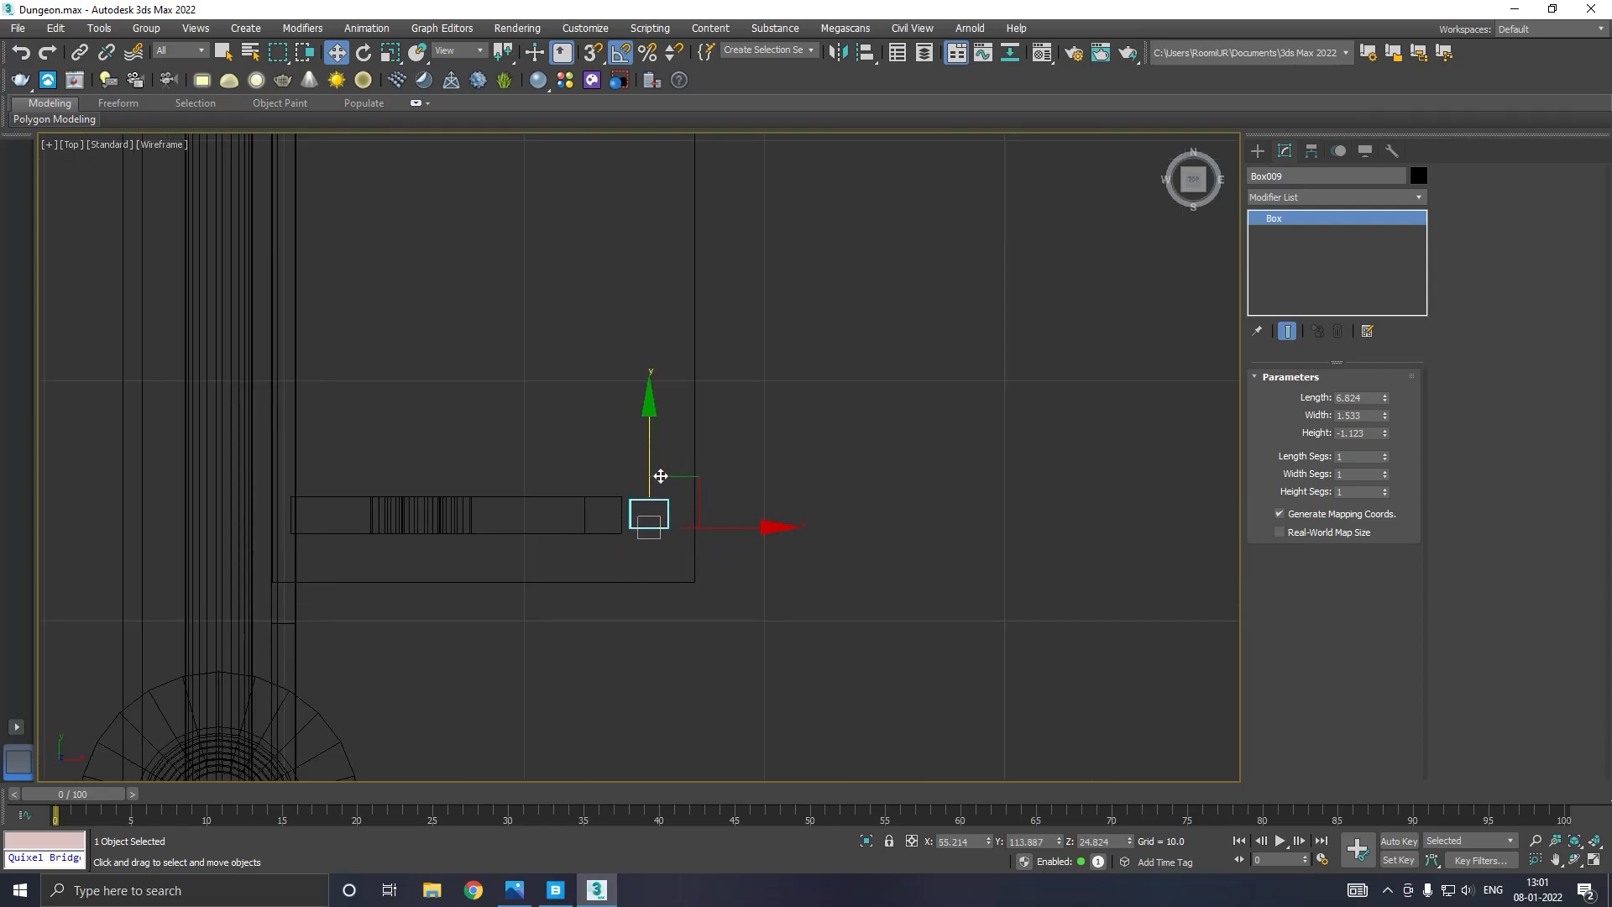
Create a Sphere of radius about 1.3 centred on the post in the top view and set its segments to 12.
{"action": "left_click", "coordinate": [1260, 151]}
{"action": "left_click", "coordinate": [1272, 305]}
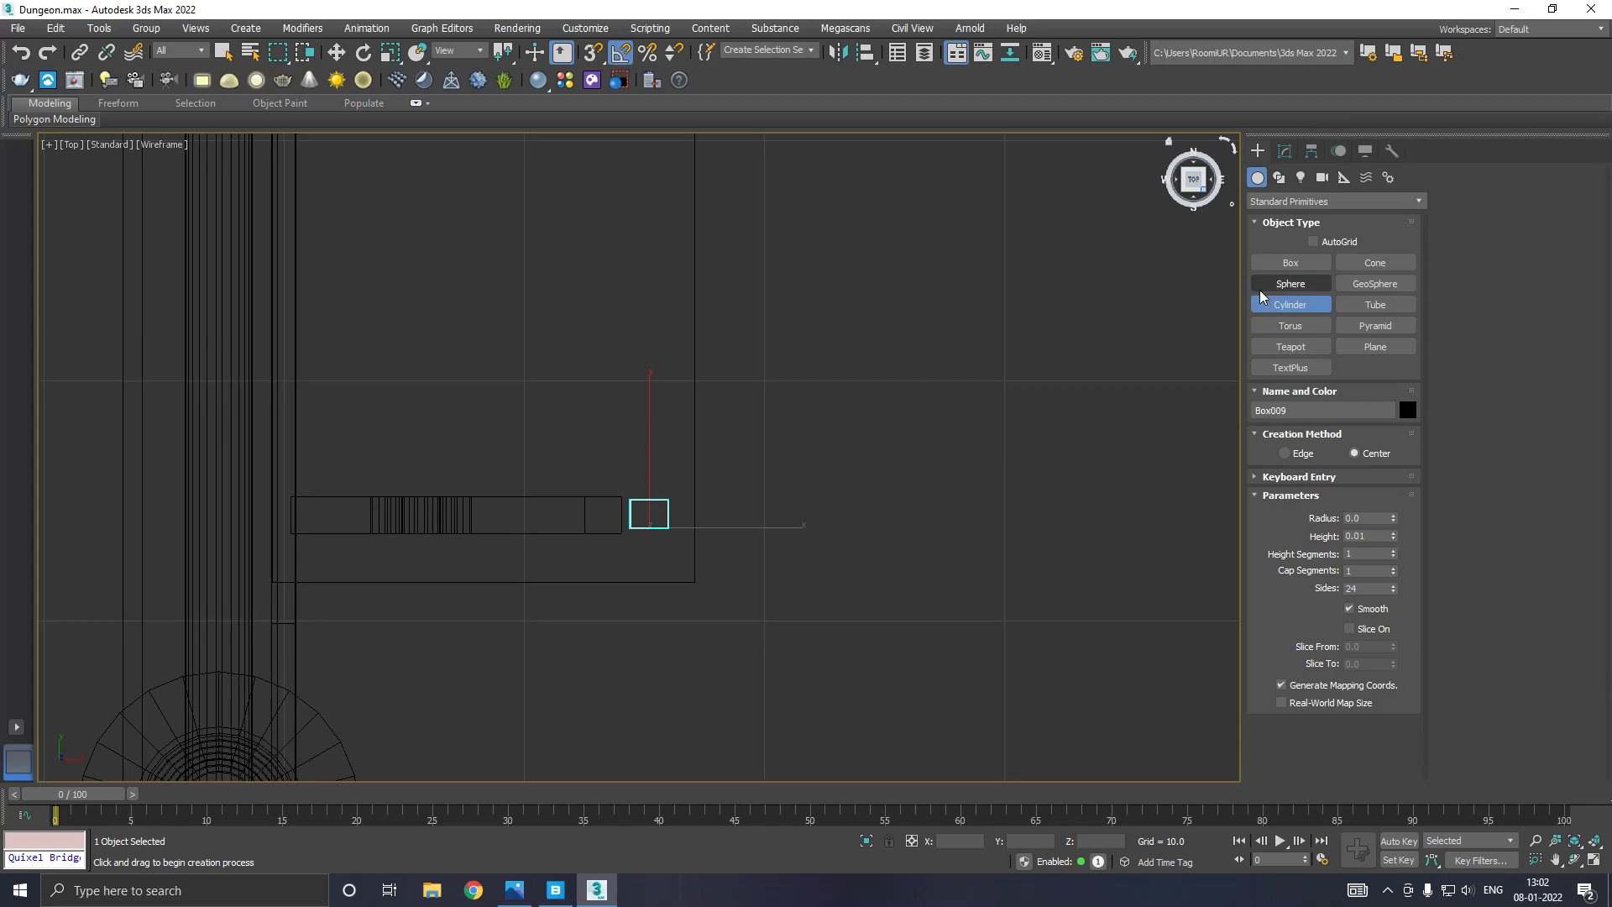
{"action": "left_click", "coordinate": [1269, 285]}
{"action": "left_click_drag", "start_coordinate": [650, 512], "coordinate": [681, 528]}
{"action": "key", "text": "w"}
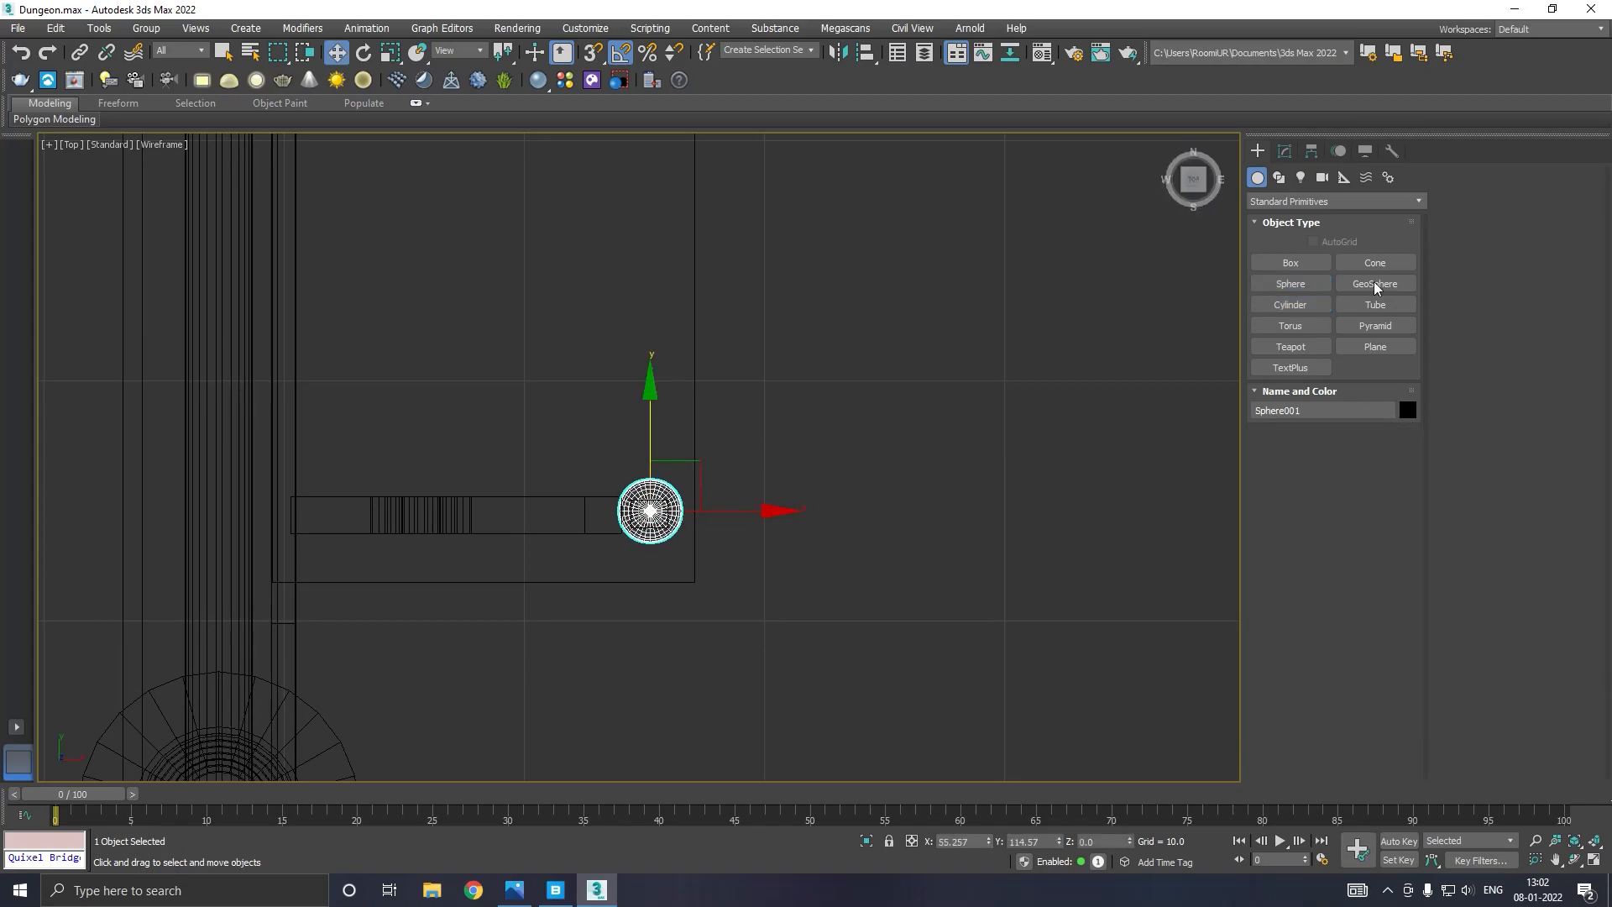
{"action": "left_click", "coordinate": [1285, 151]}
{"action": "left_click_drag", "start_coordinate": [1381, 419], "coordinate": [1385, 436]}
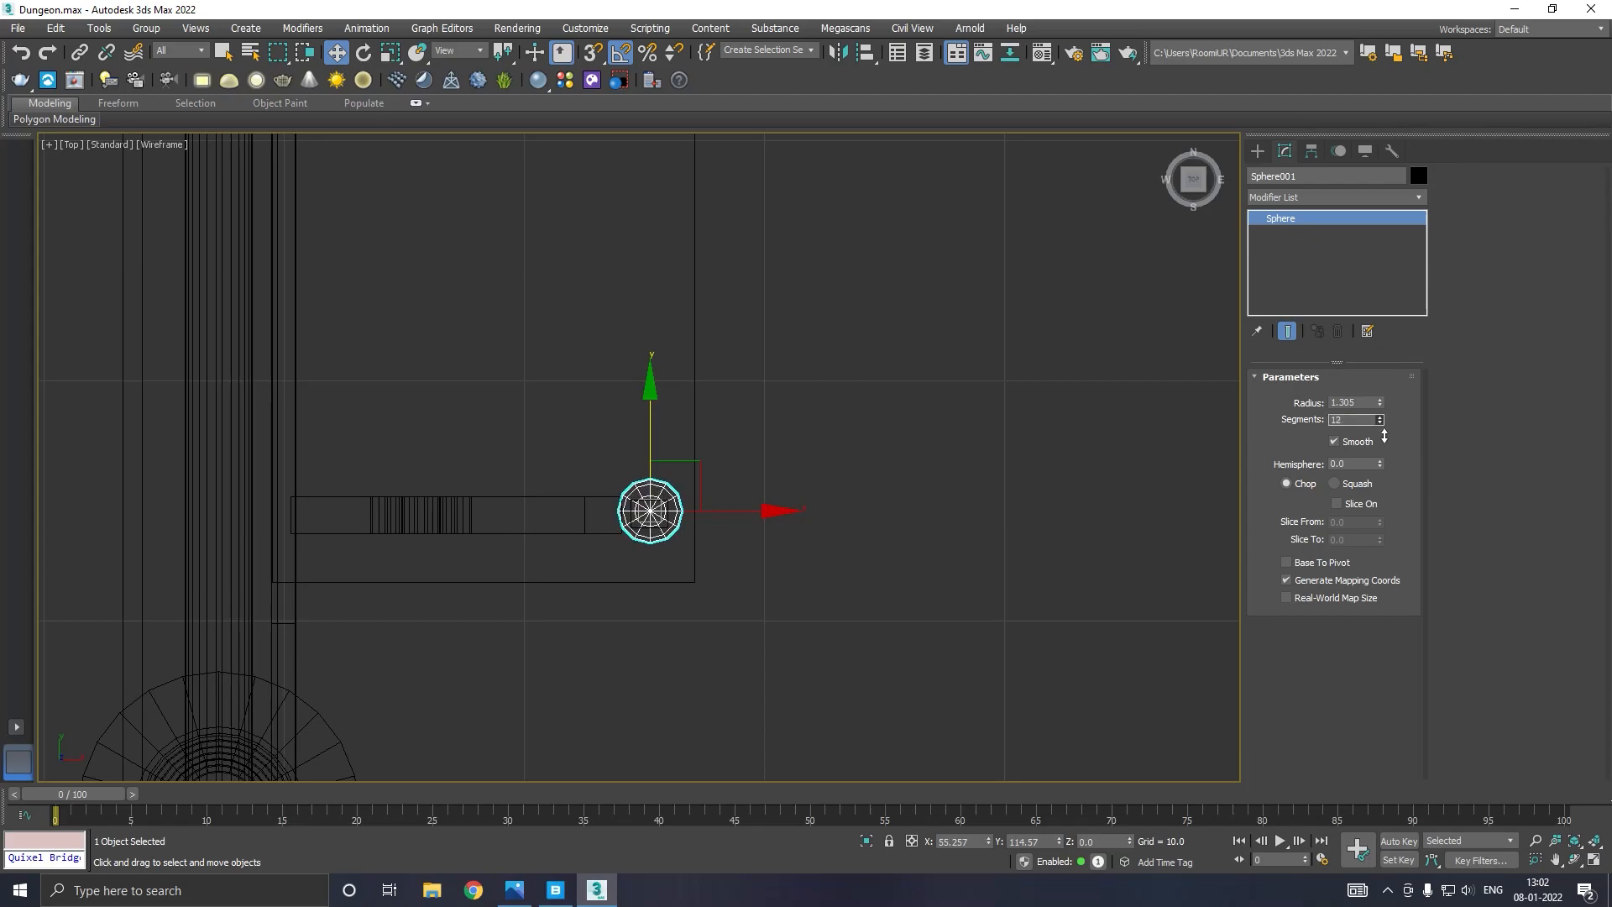
Raise the sphere to the upper part of the post and assign it the 02 - Default material.
{"action": "key", "text": "p"}
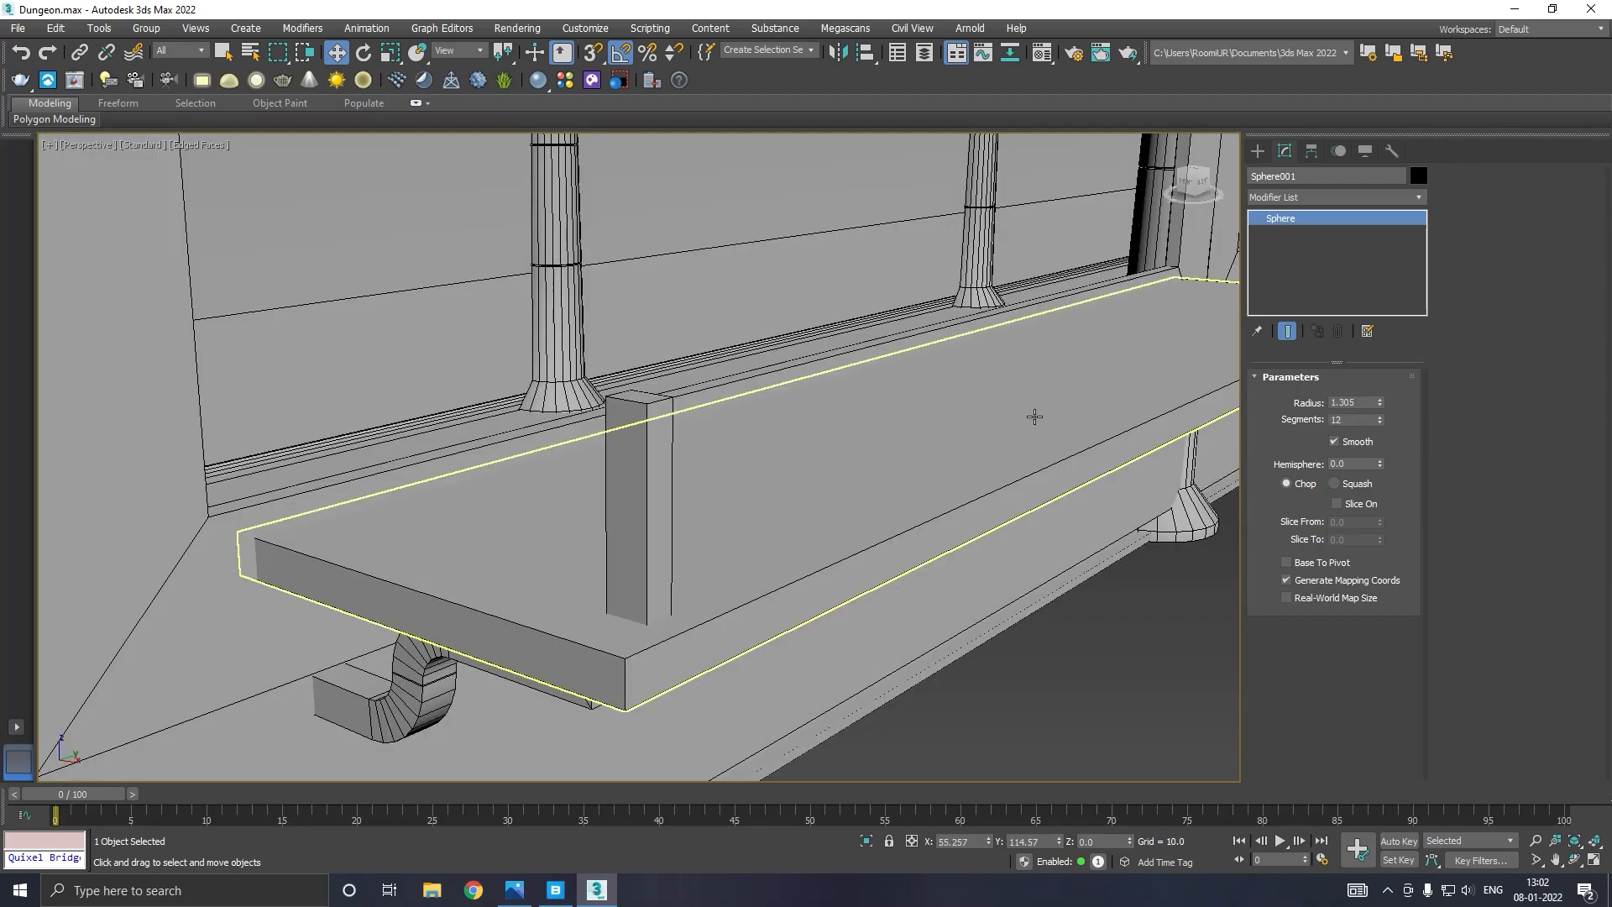
{"action": "scroll", "coordinate": [592, 473], "scroll_direction": "down", "scroll_amount": 8}
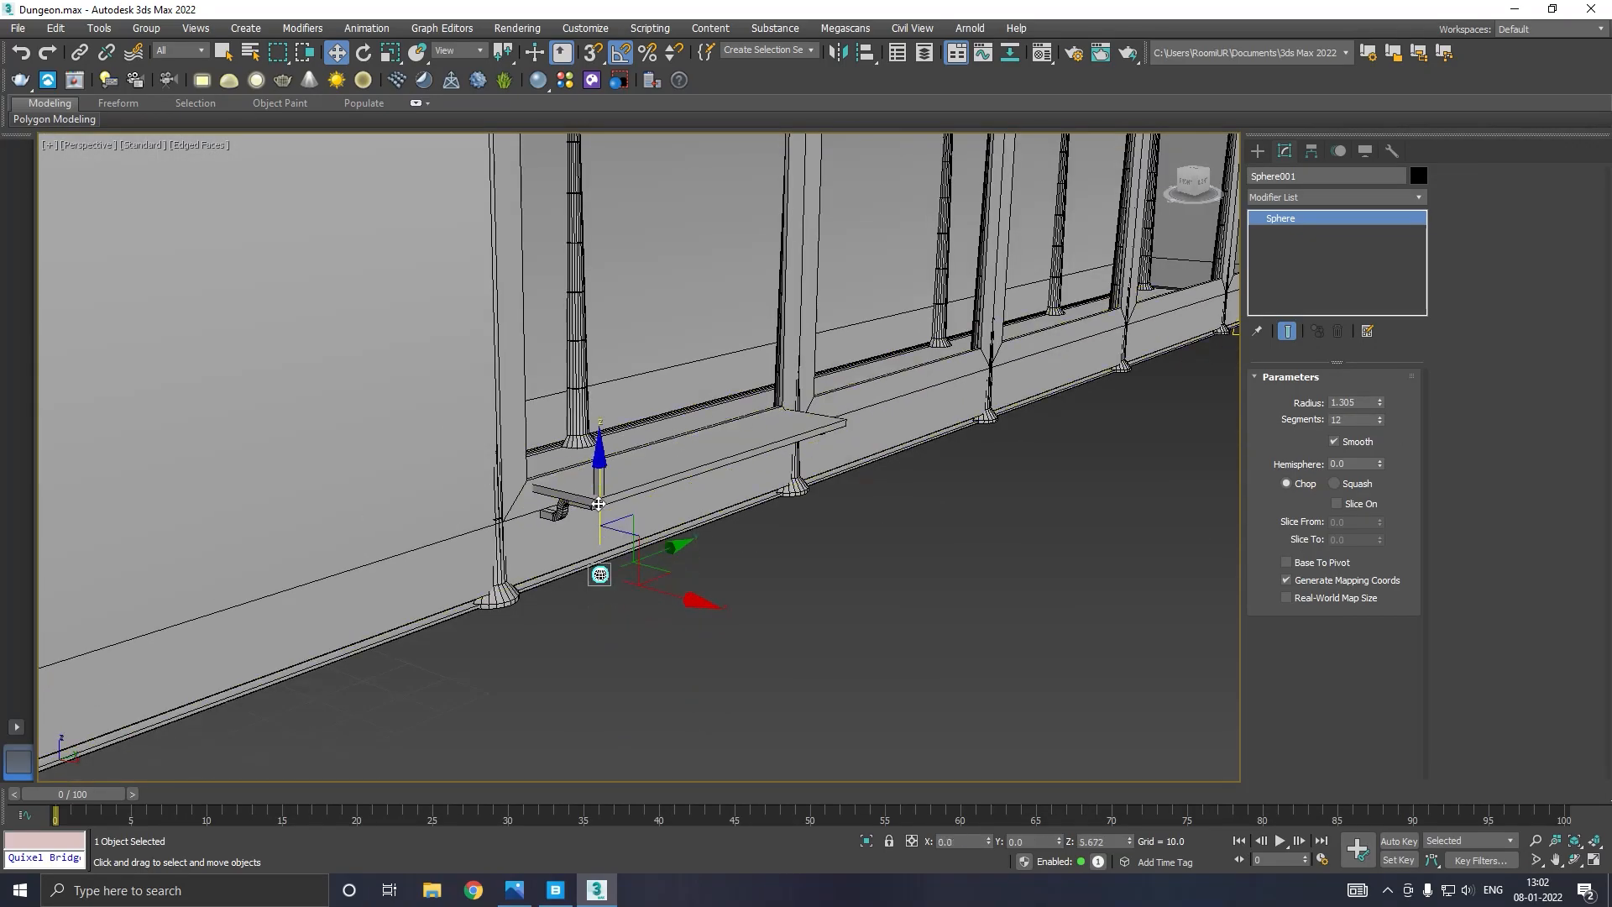
{"action": "scroll", "coordinate": [598, 461], "scroll_direction": "up", "scroll_amount": 5}
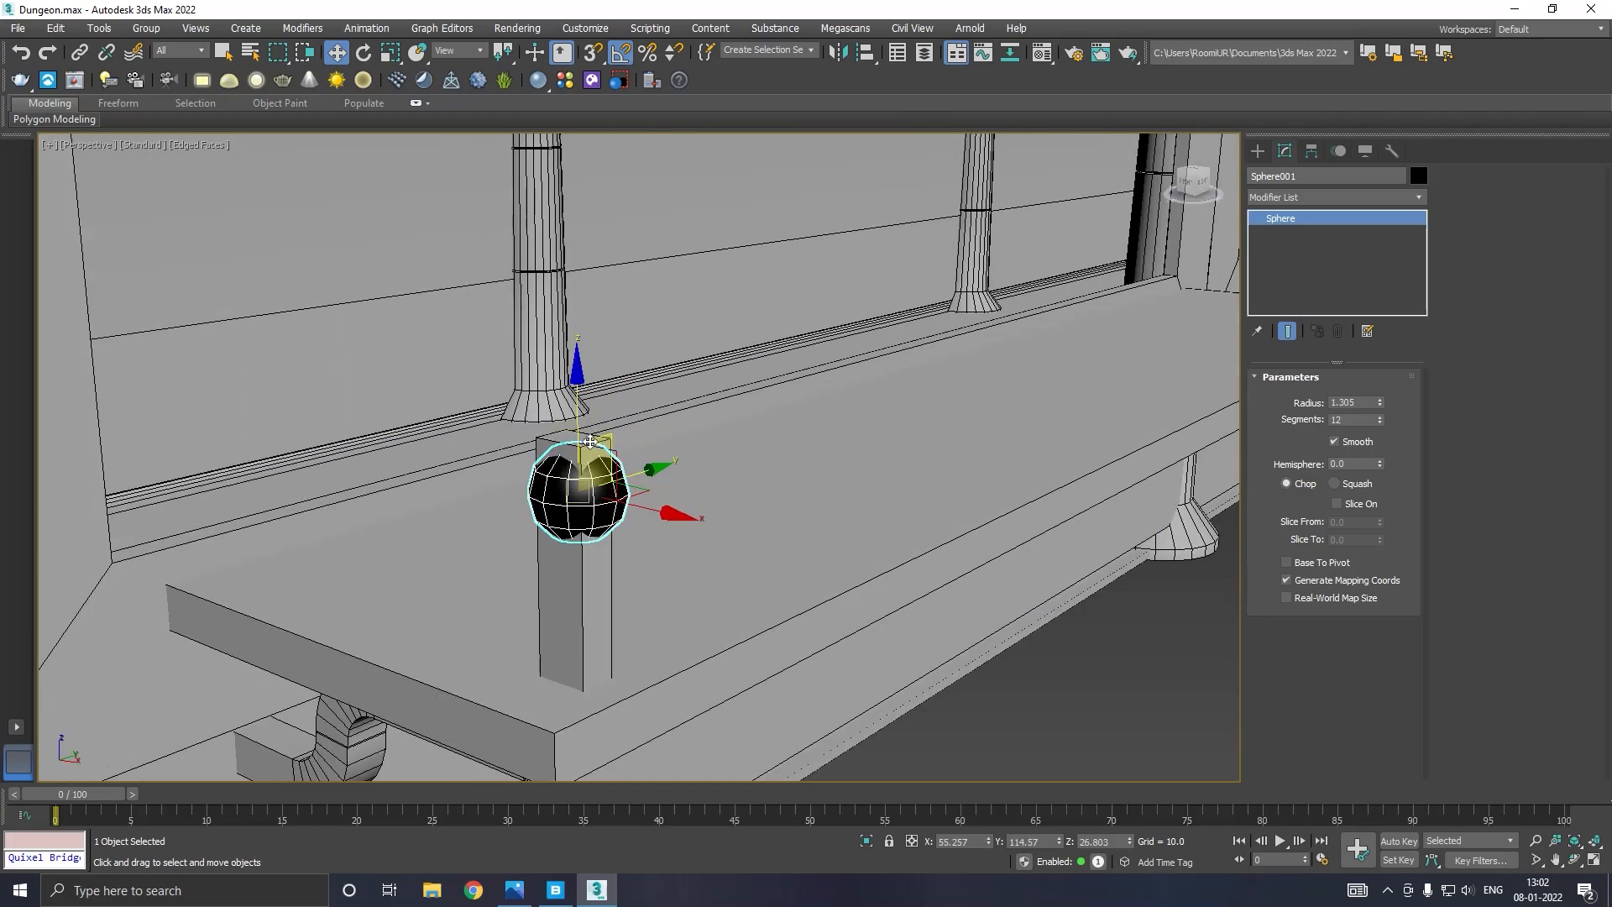
{"action": "key", "text": "m"}
{"action": "left_click", "coordinate": [145, 433]}
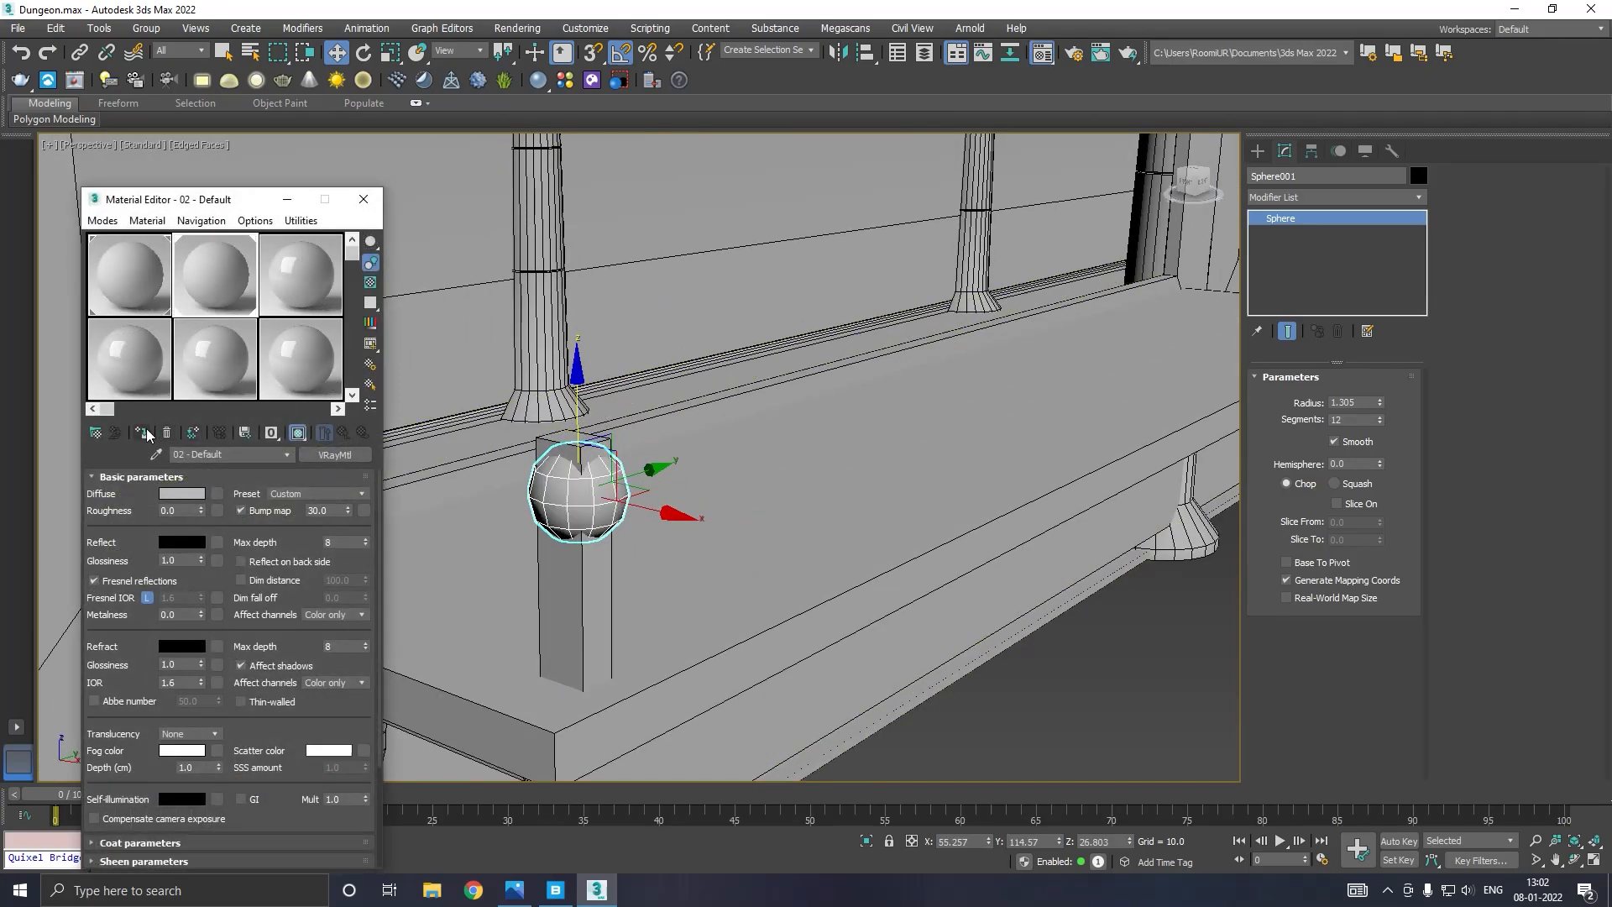
{"action": "key", "text": "m"}
Enlarge the sphere to a radius of 1.815 and move it down to the foot of the post.
{"action": "left_click_drag", "start_coordinate": [1380, 401], "coordinate": [1374, 364]}
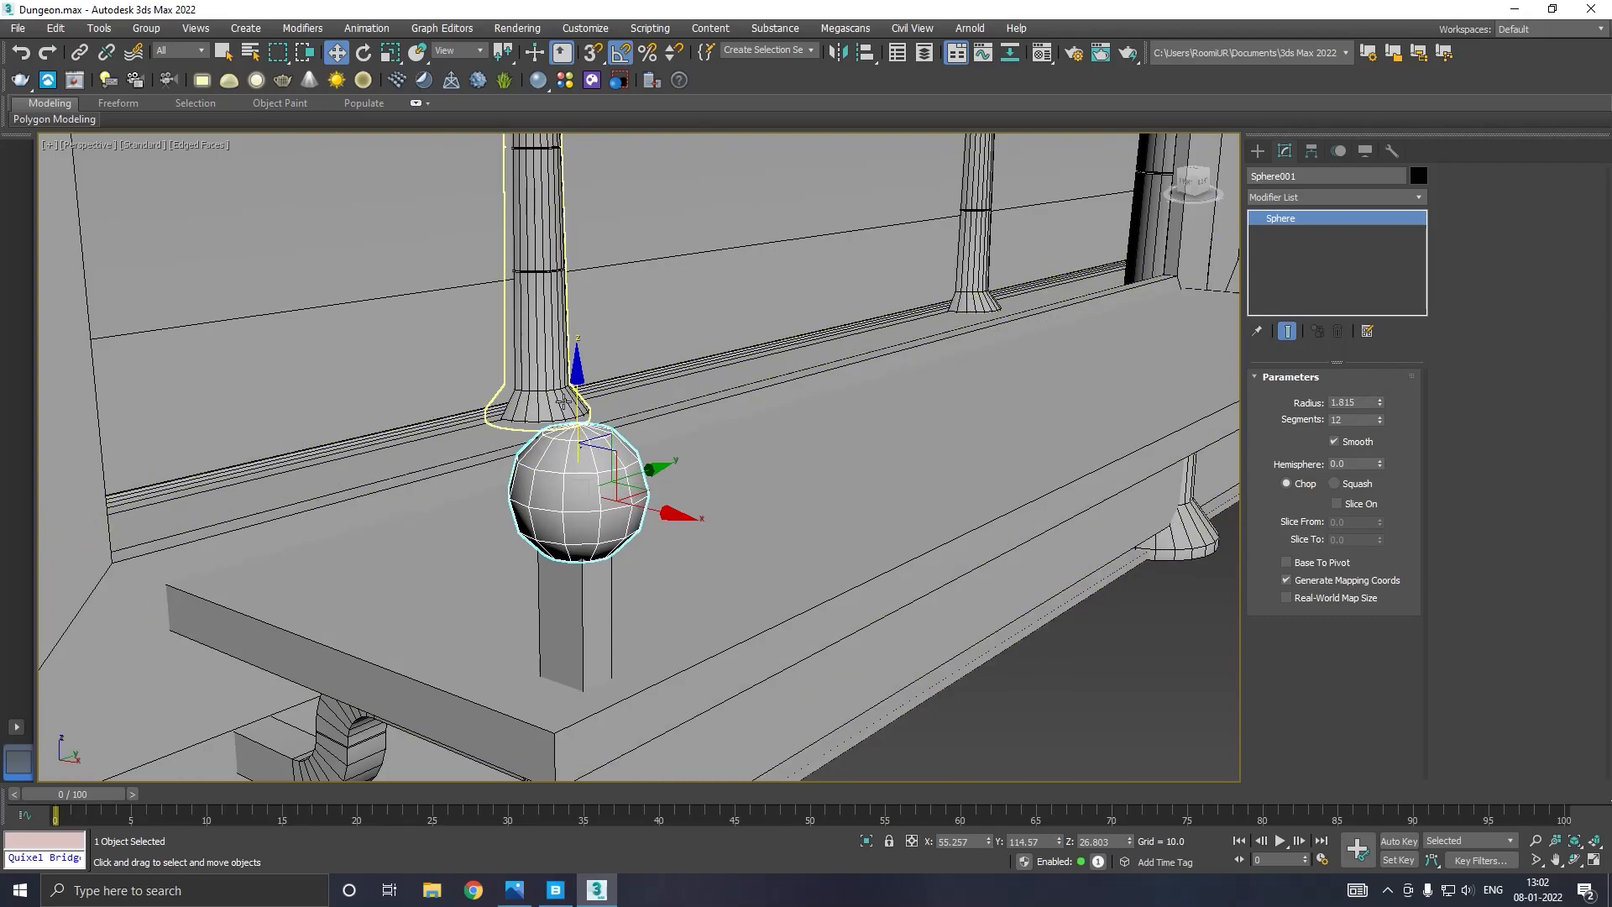
{"action": "left_click_drag", "start_coordinate": [572, 510], "coordinate": [562, 568]}
{"action": "middle_click_drag", "start_coordinate": [506, 513], "coordinate": [749, 665], "text": "alt"}
{"action": "left_click_drag", "start_coordinate": [691, 675], "coordinate": [679, 672]}
Flatten the sphere vertically by scaling it and centre it around the foot of the post.
{"action": "key", "text": "r"}
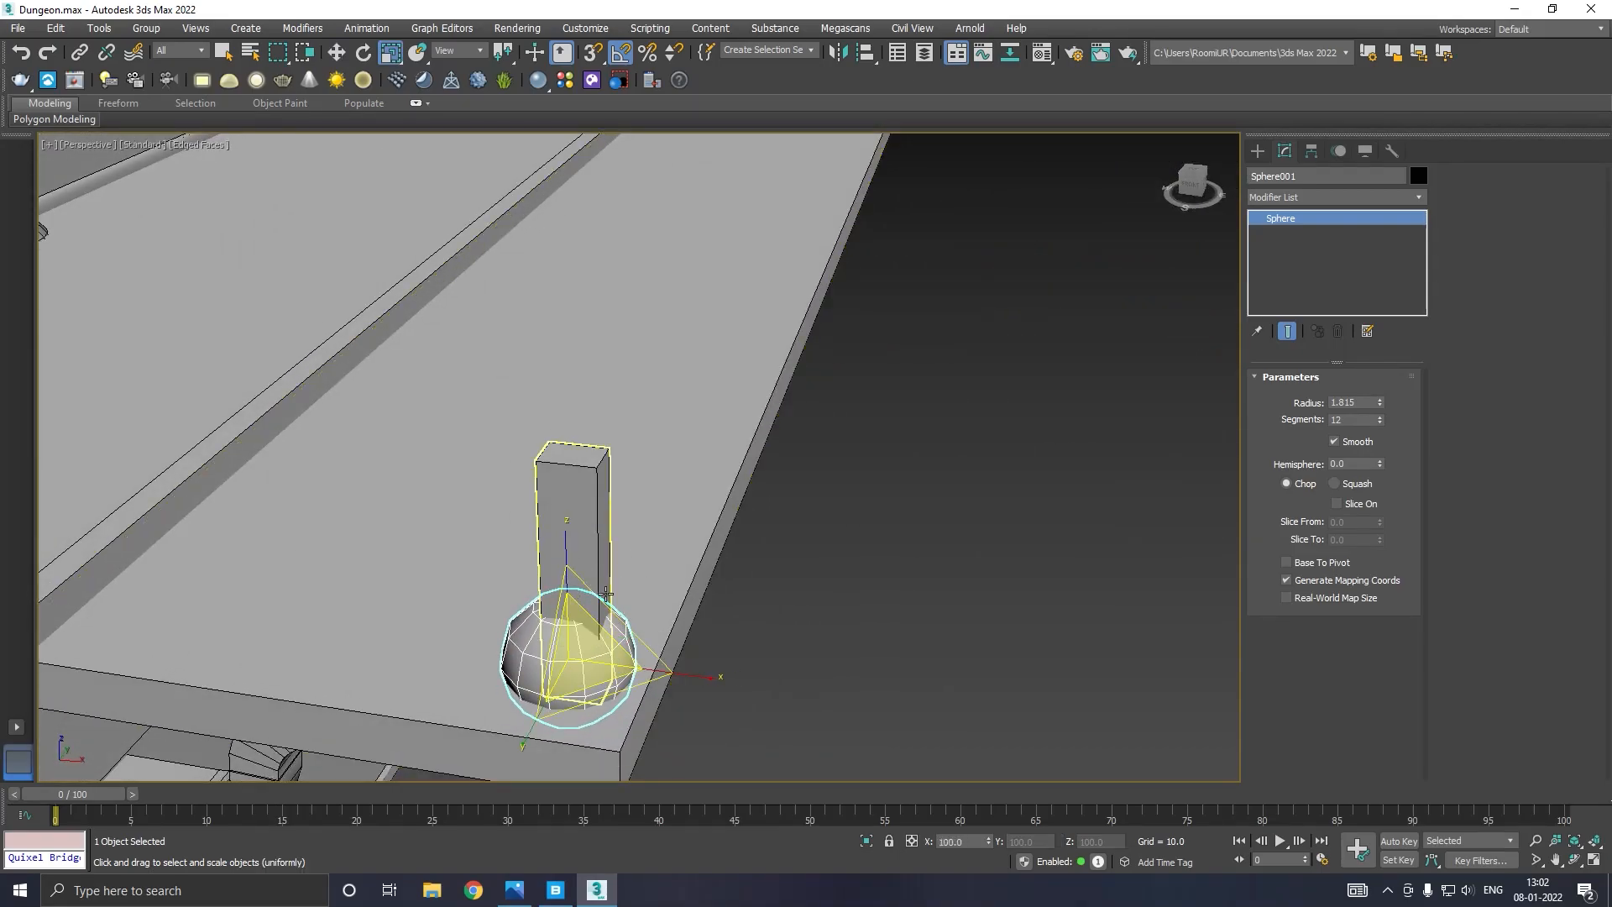
{"action": "left_click_drag", "start_coordinate": [553, 532], "coordinate": [569, 579]}
{"action": "key", "text": "w"}
{"action": "middle_click_drag", "start_coordinate": [677, 563], "coordinate": [608, 580], "text": "alt"}
{"action": "left_click_drag", "start_coordinate": [641, 716], "coordinate": [649, 720]}
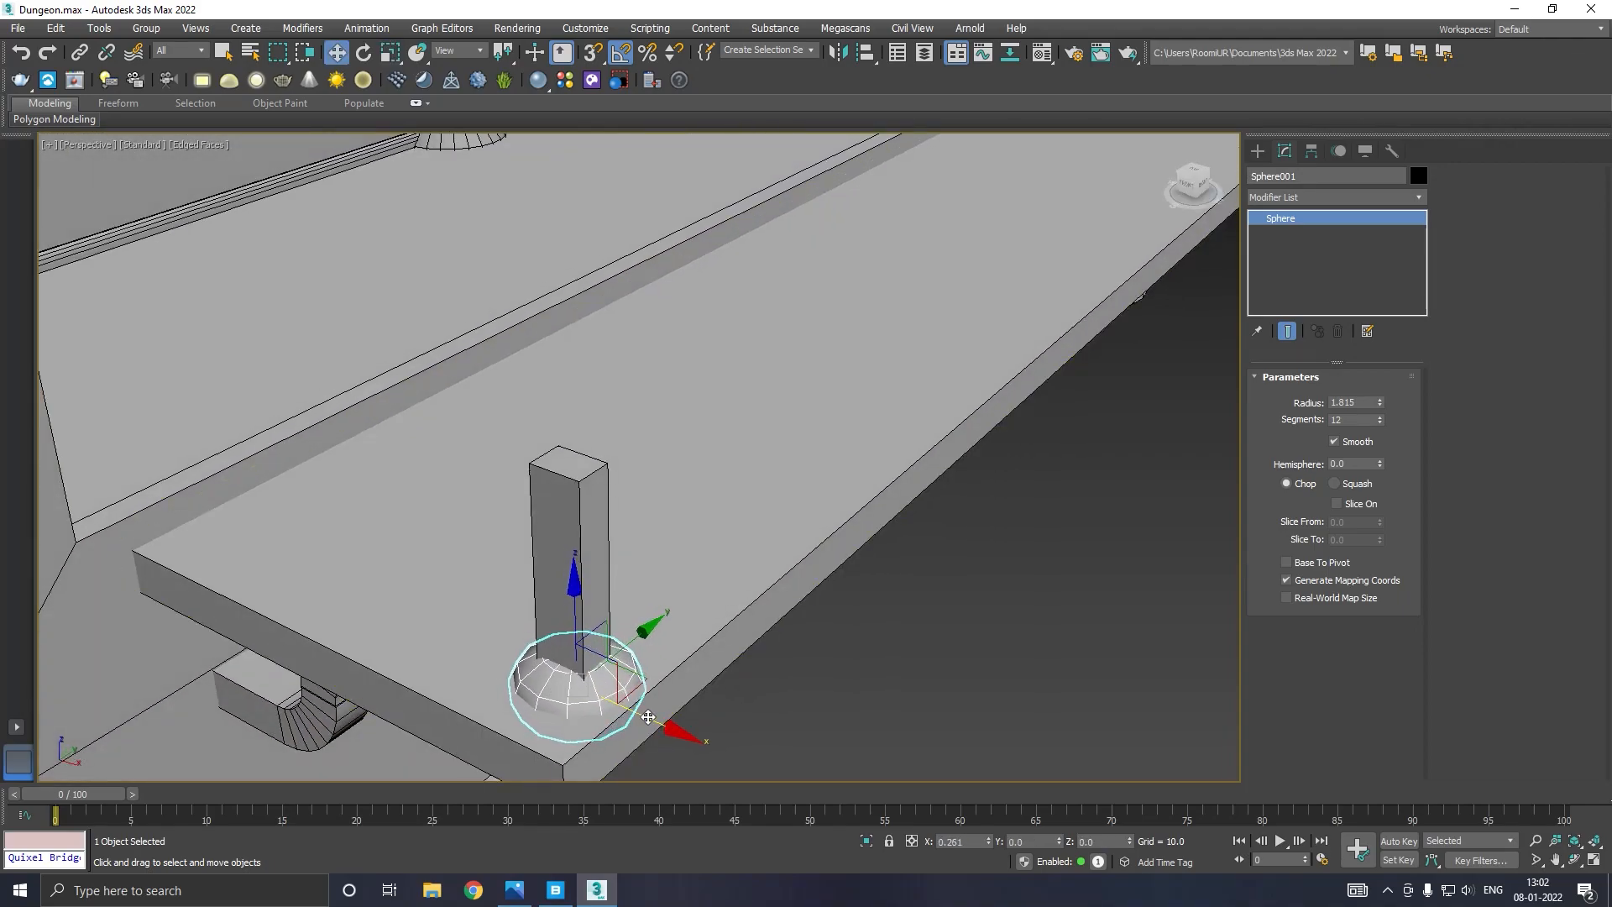
Copy the flattened sphere to the top of the post and convert the copy to an Editable Poly.
{"action": "left_click_drag", "start_coordinate": [577, 626], "coordinate": [556, 396], "text": "shift"}
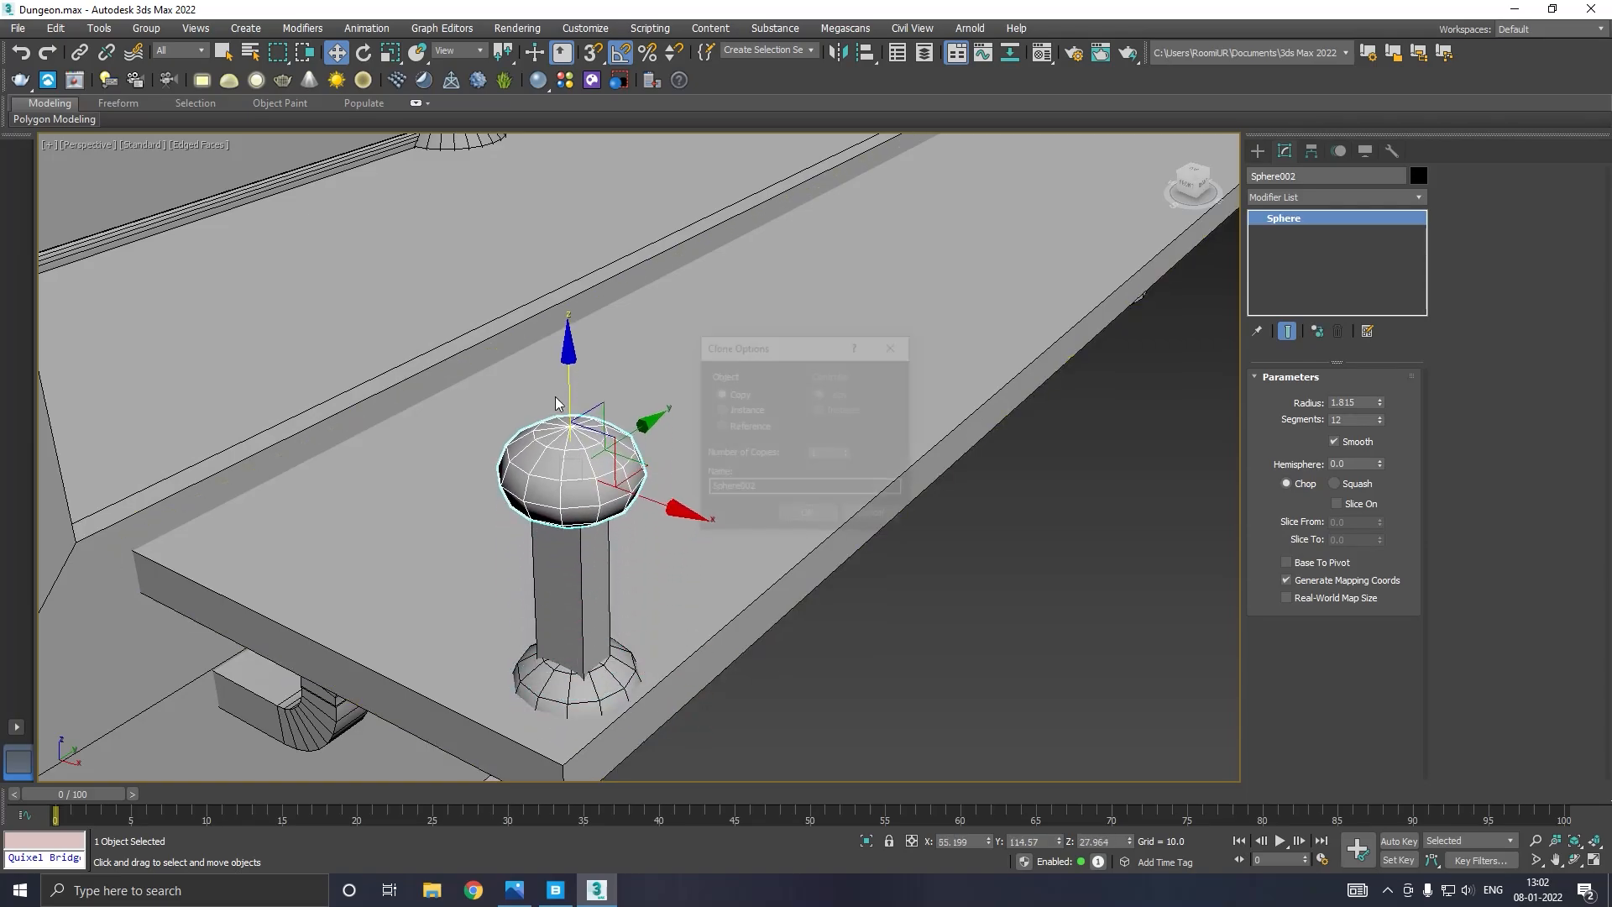
{"action": "left_click", "coordinate": [801, 519]}
{"action": "middle_click_drag", "start_coordinate": [802, 518], "coordinate": [760, 460], "text": "alt"}
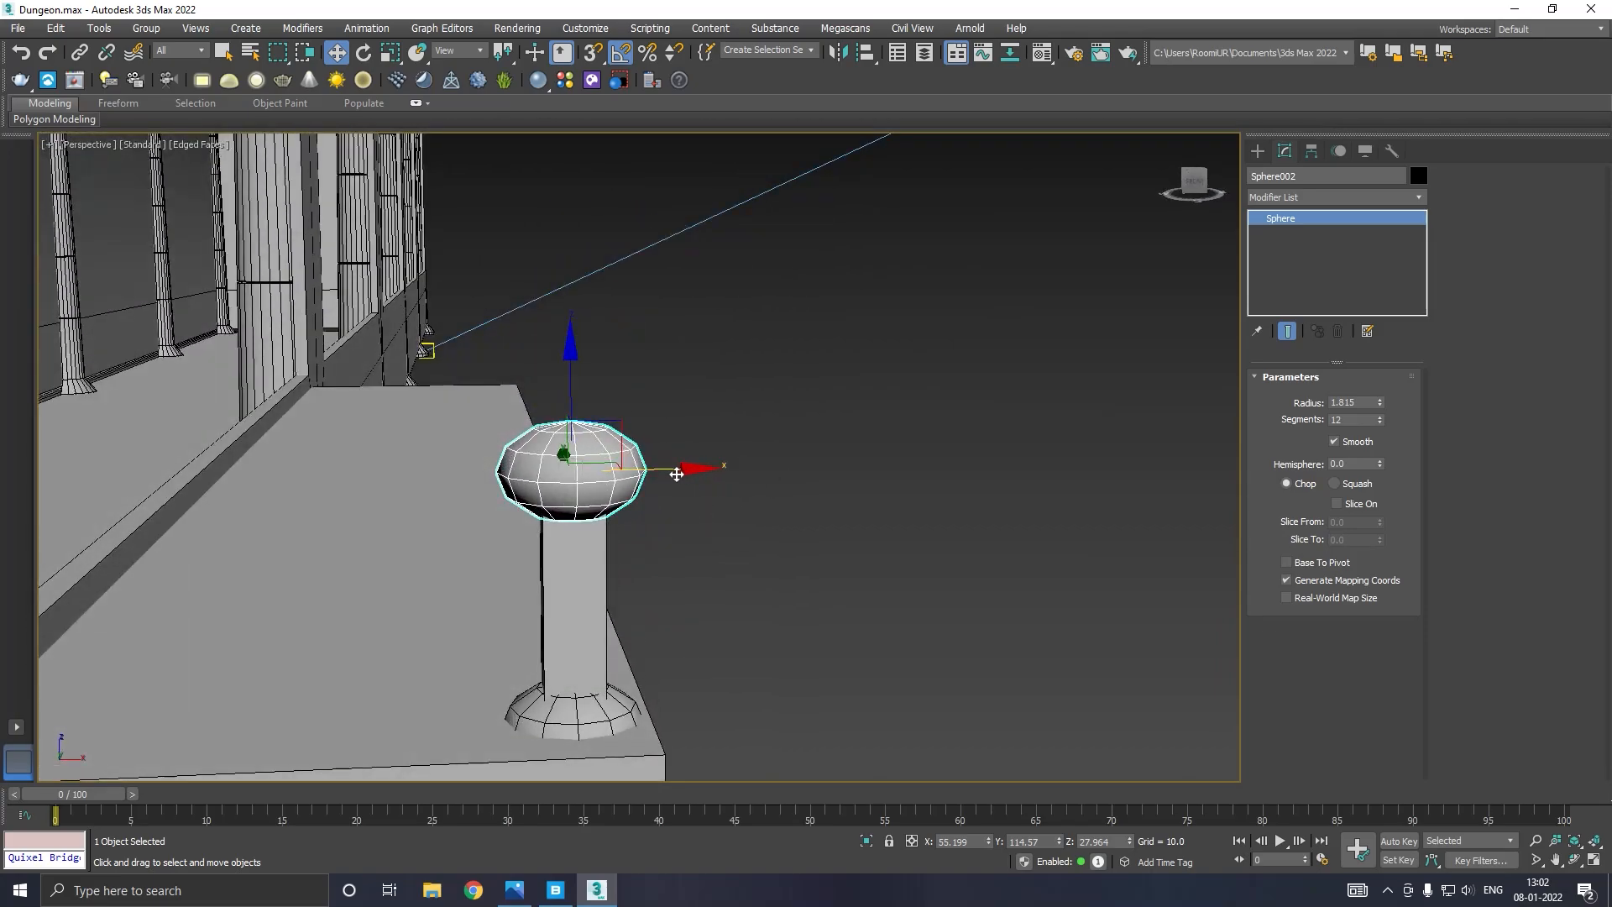
{"action": "right_click", "coordinate": [1278, 262]}
{"action": "left_click", "coordinate": [1314, 390]}
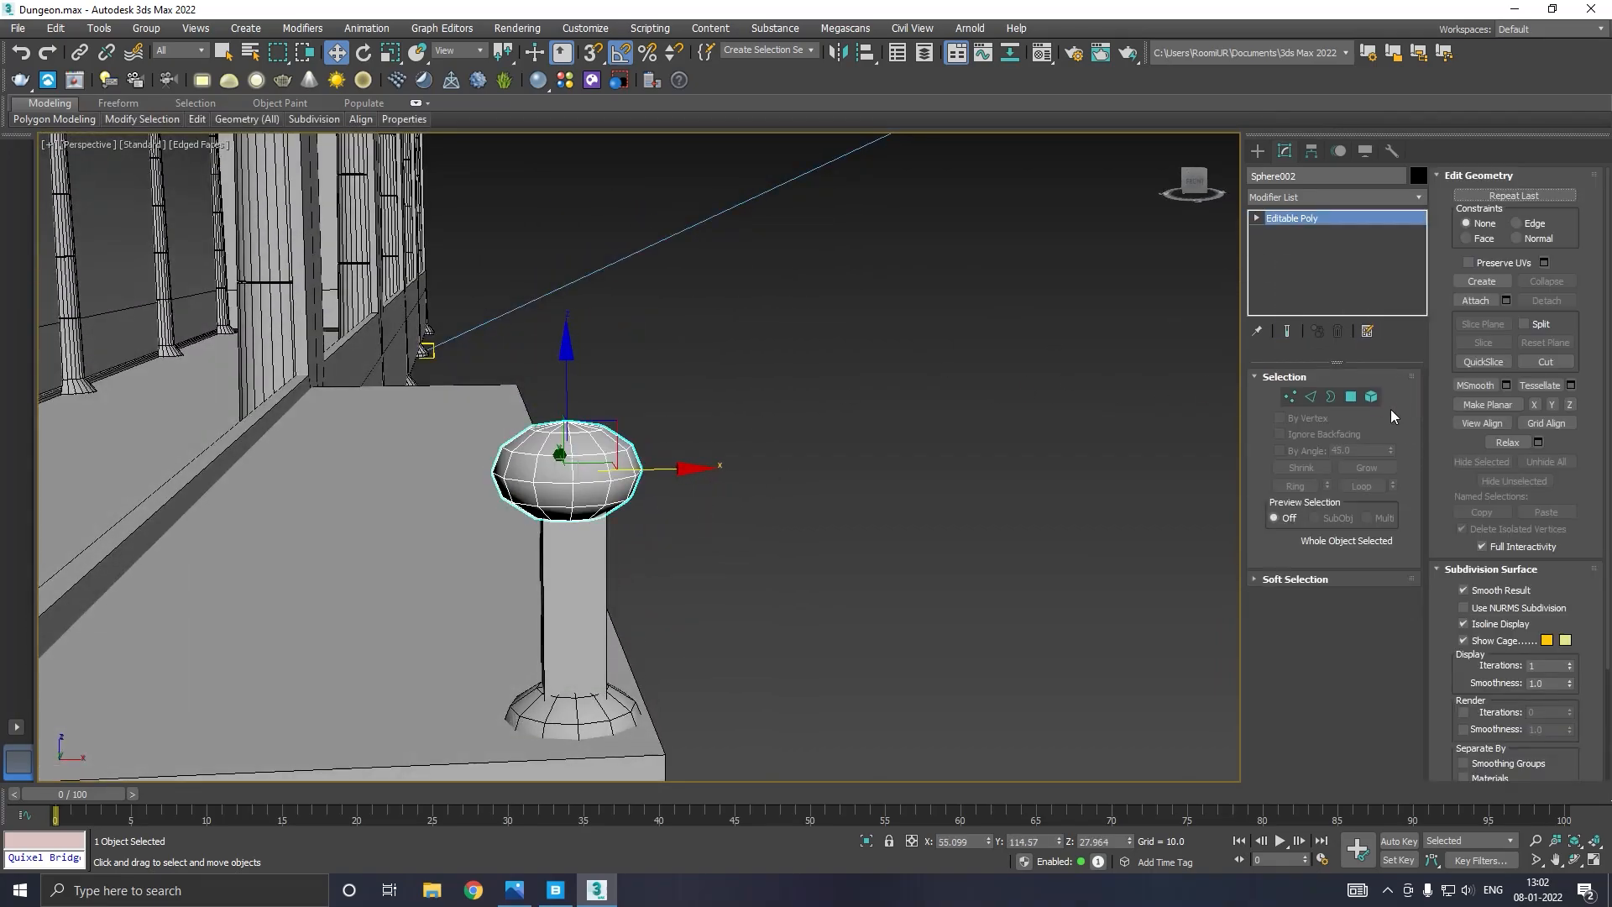
Attach the post shaft and the foot sphere to the top sphere to form one baluster object.
{"action": "left_click", "coordinate": [1475, 300]}
{"action": "left_click", "coordinate": [565, 619]}
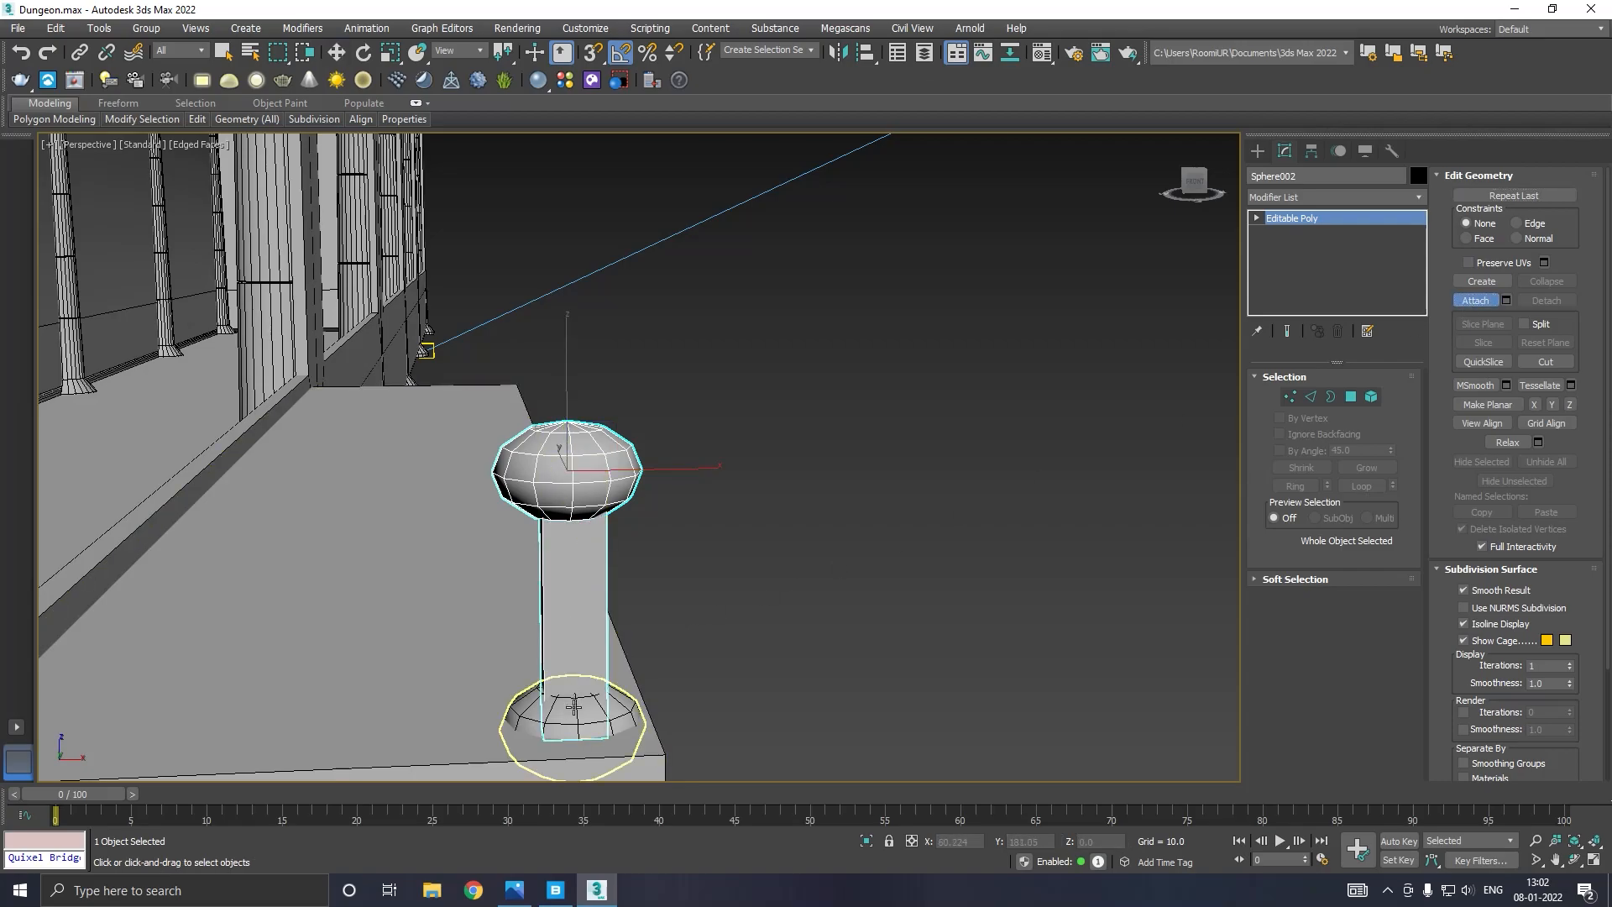
{"action": "left_click", "coordinate": [573, 707]}
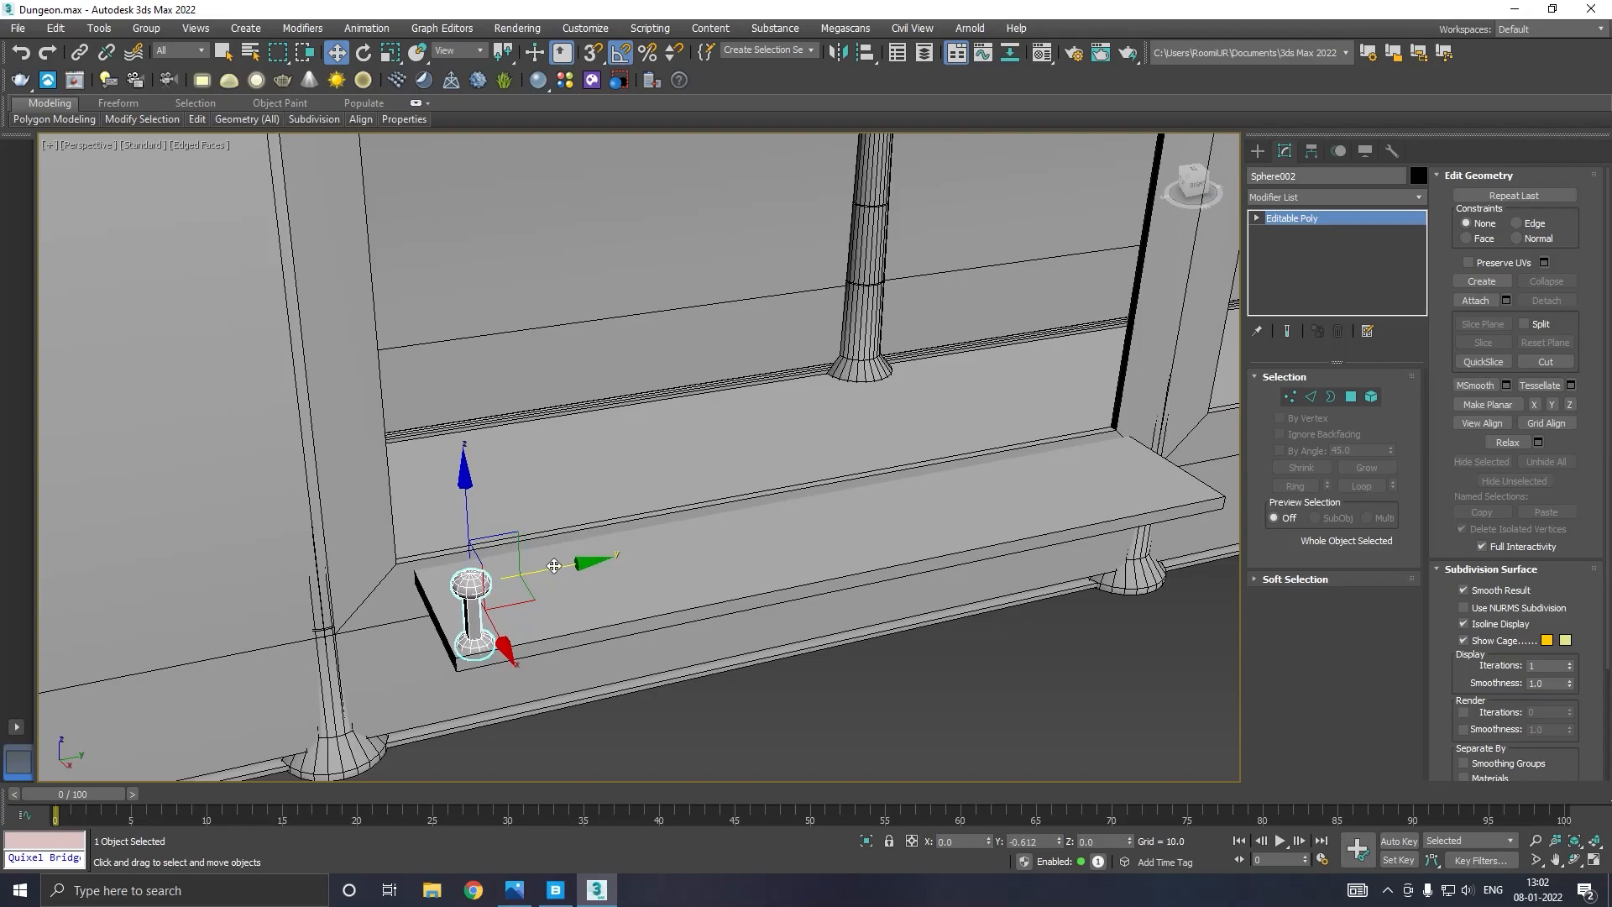
Copy the baluster six times at even spacing along the ledge and add one more copy at the far end.
{"action": "left_click_drag", "start_coordinate": [561, 568], "coordinate": [668, 544], "text": "shift"}
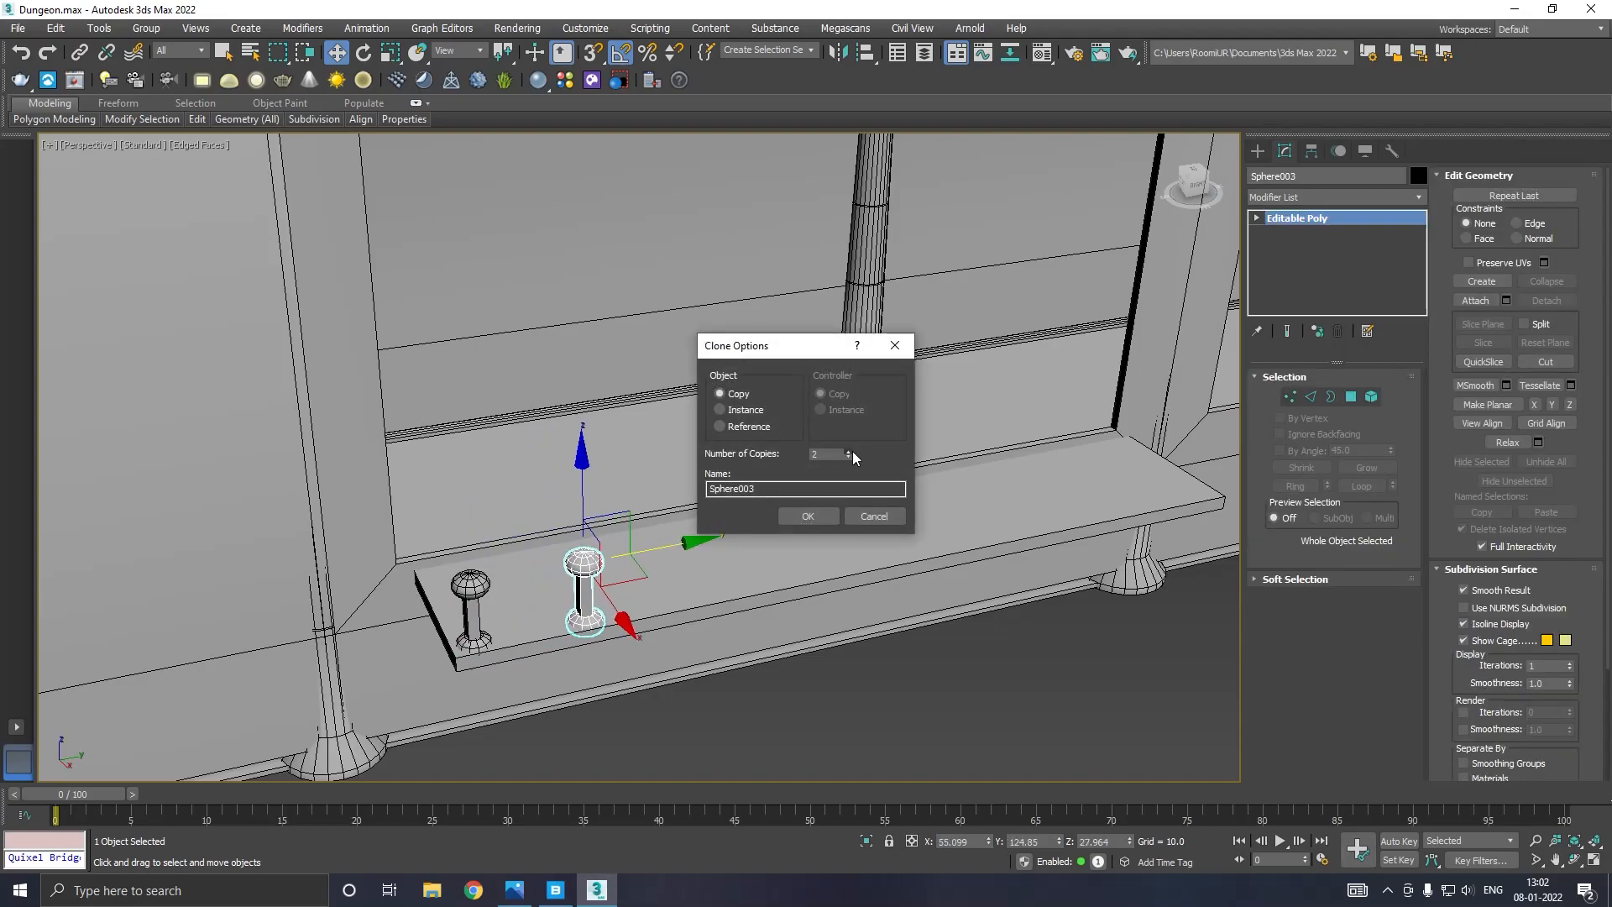
{"action": "left_click", "coordinate": [848, 451]}
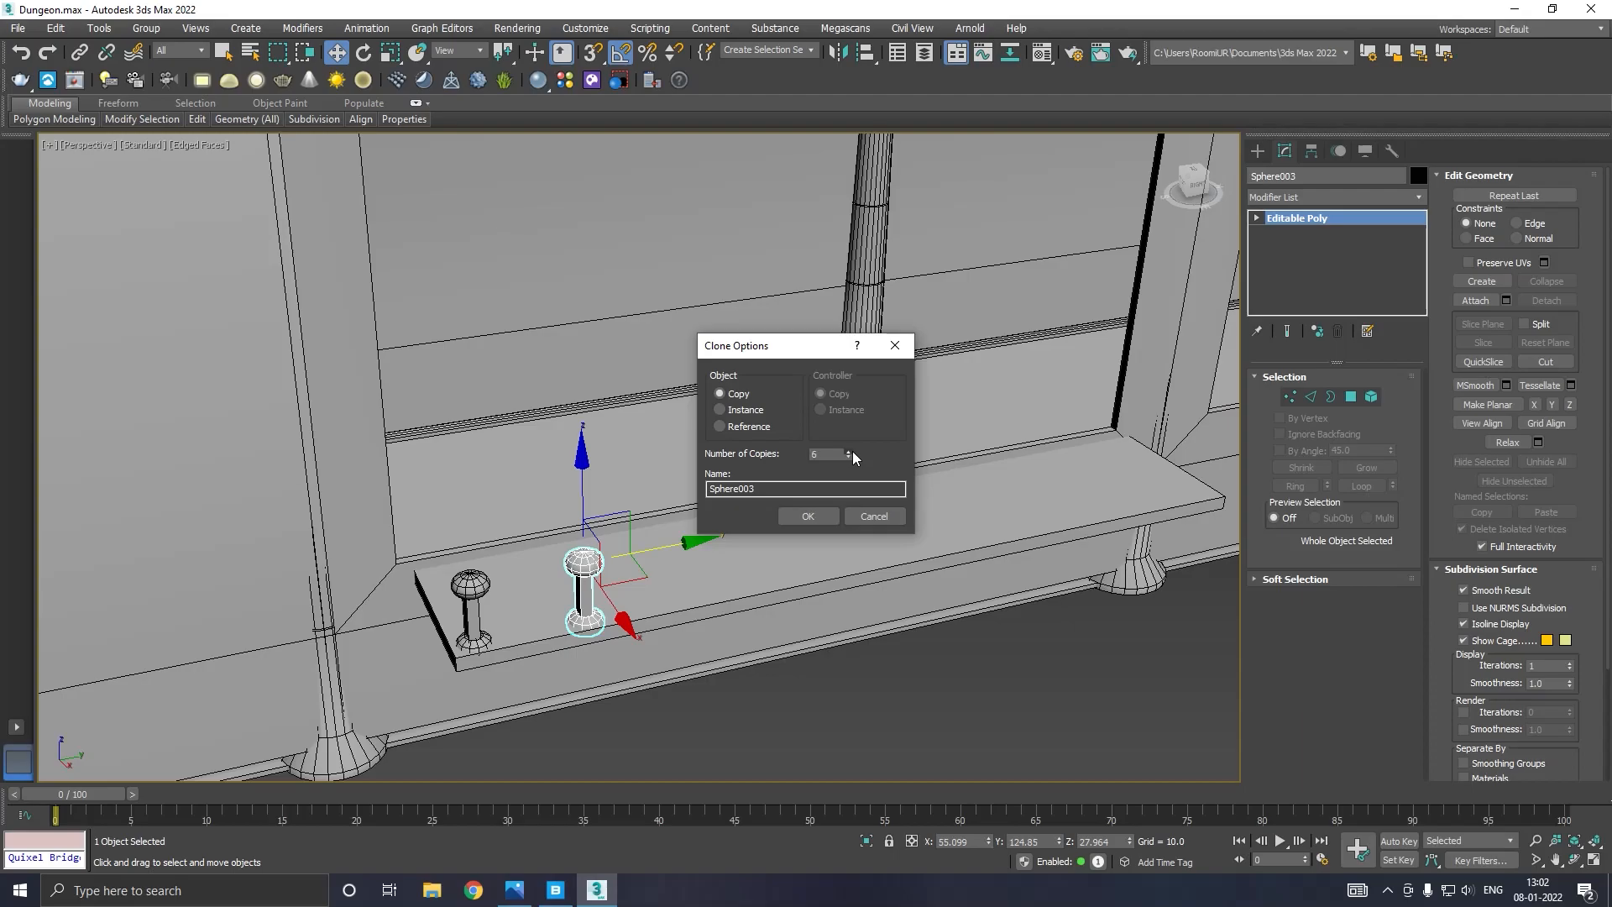
{"action": "left_click", "coordinate": [827, 514]}
{"action": "left_click_drag", "start_coordinate": [1154, 450], "coordinate": [1232, 433], "text": "shift"}
{"action": "left_click", "coordinate": [826, 518]}
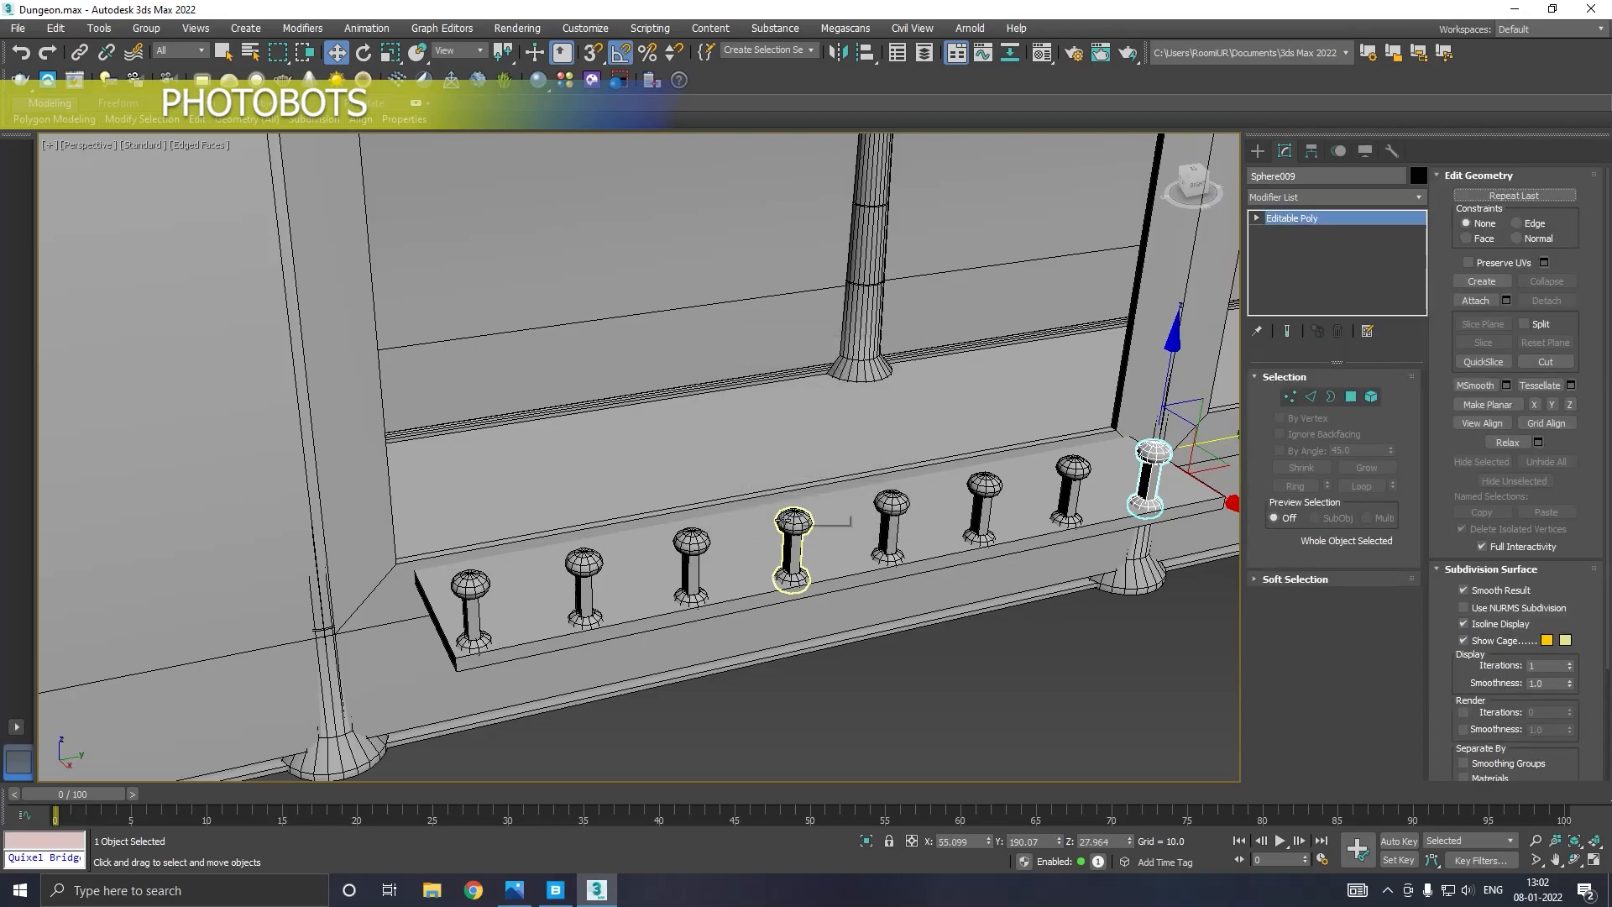
Select all eight balusters and shift the row along the ledge to centre it lengthwise.
{"action": "key", "text": "f"}
{"action": "left_click_drag", "start_coordinate": [594, 361], "coordinate": [675, 415]}
{"action": "key", "text": "p"}
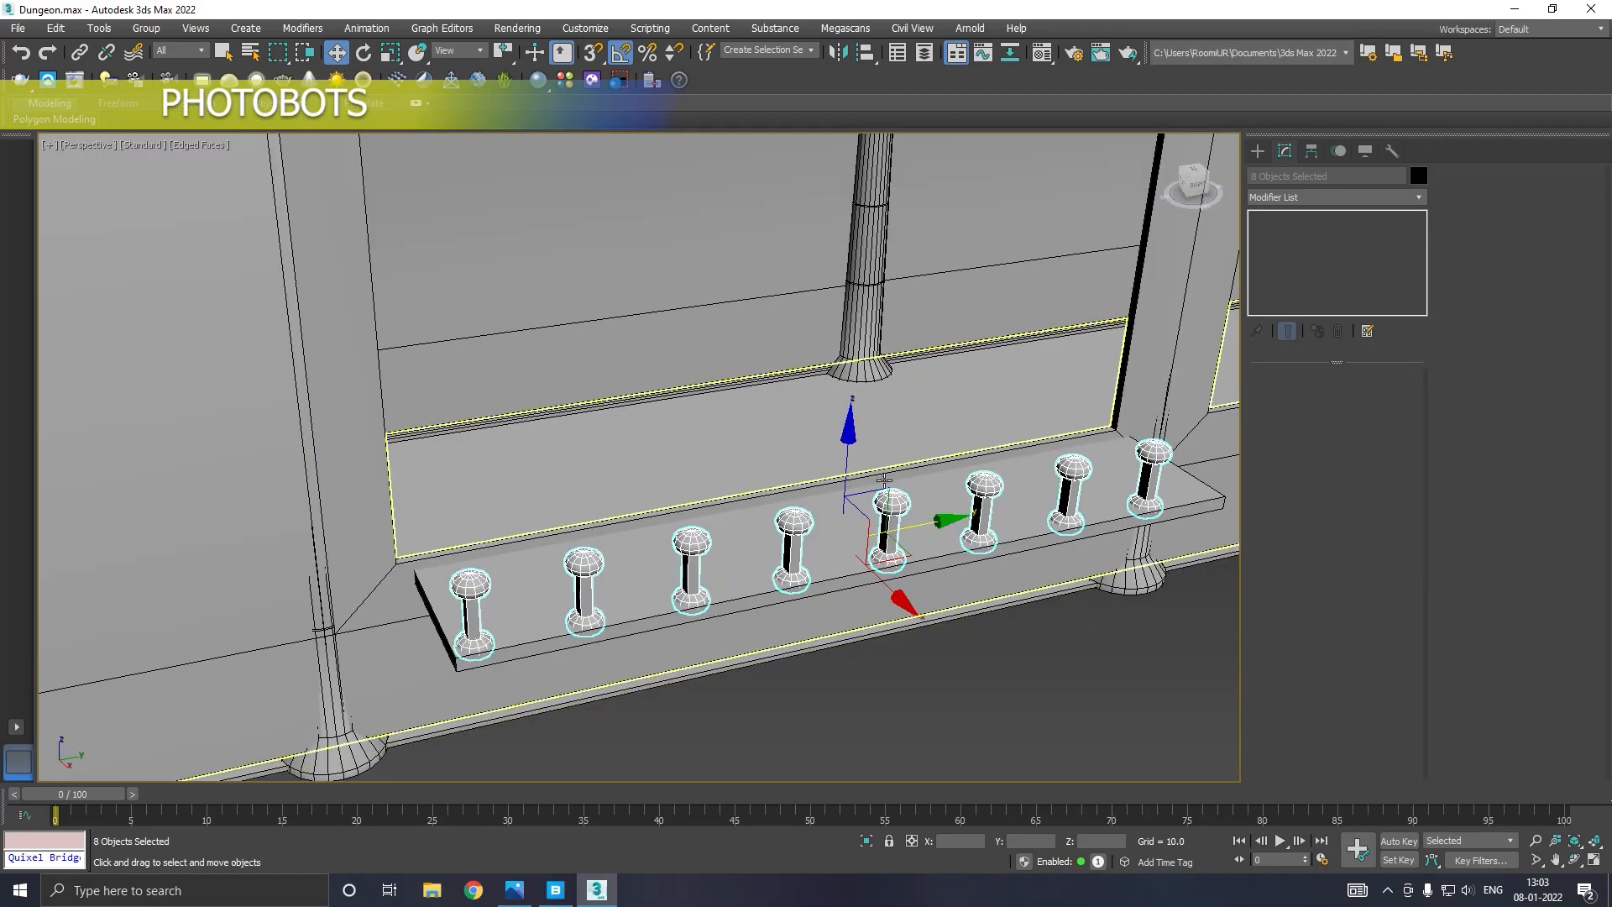
{"action": "left_click_drag", "start_coordinate": [914, 521], "coordinate": [952, 514]}
Copy the two end balusters straight back to the wall side of the ledge.
{"action": "middle_click_drag", "start_coordinate": [951, 514], "coordinate": [994, 502], "text": "alt"}
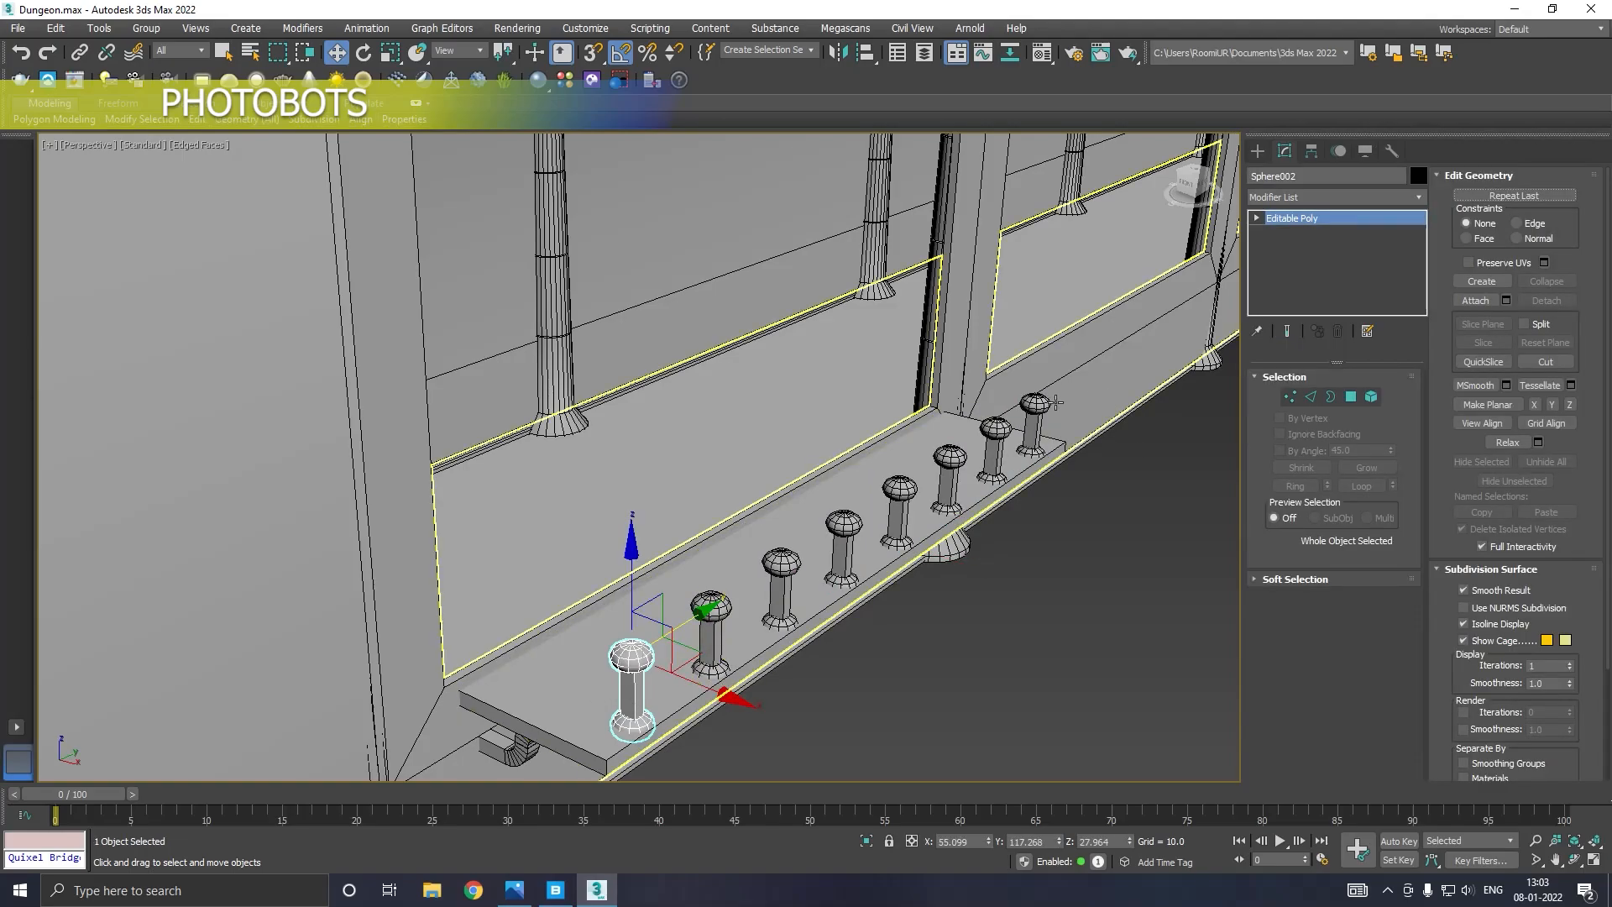
{"action": "left_click", "coordinate": [1033, 422], "text": "ctrl"}
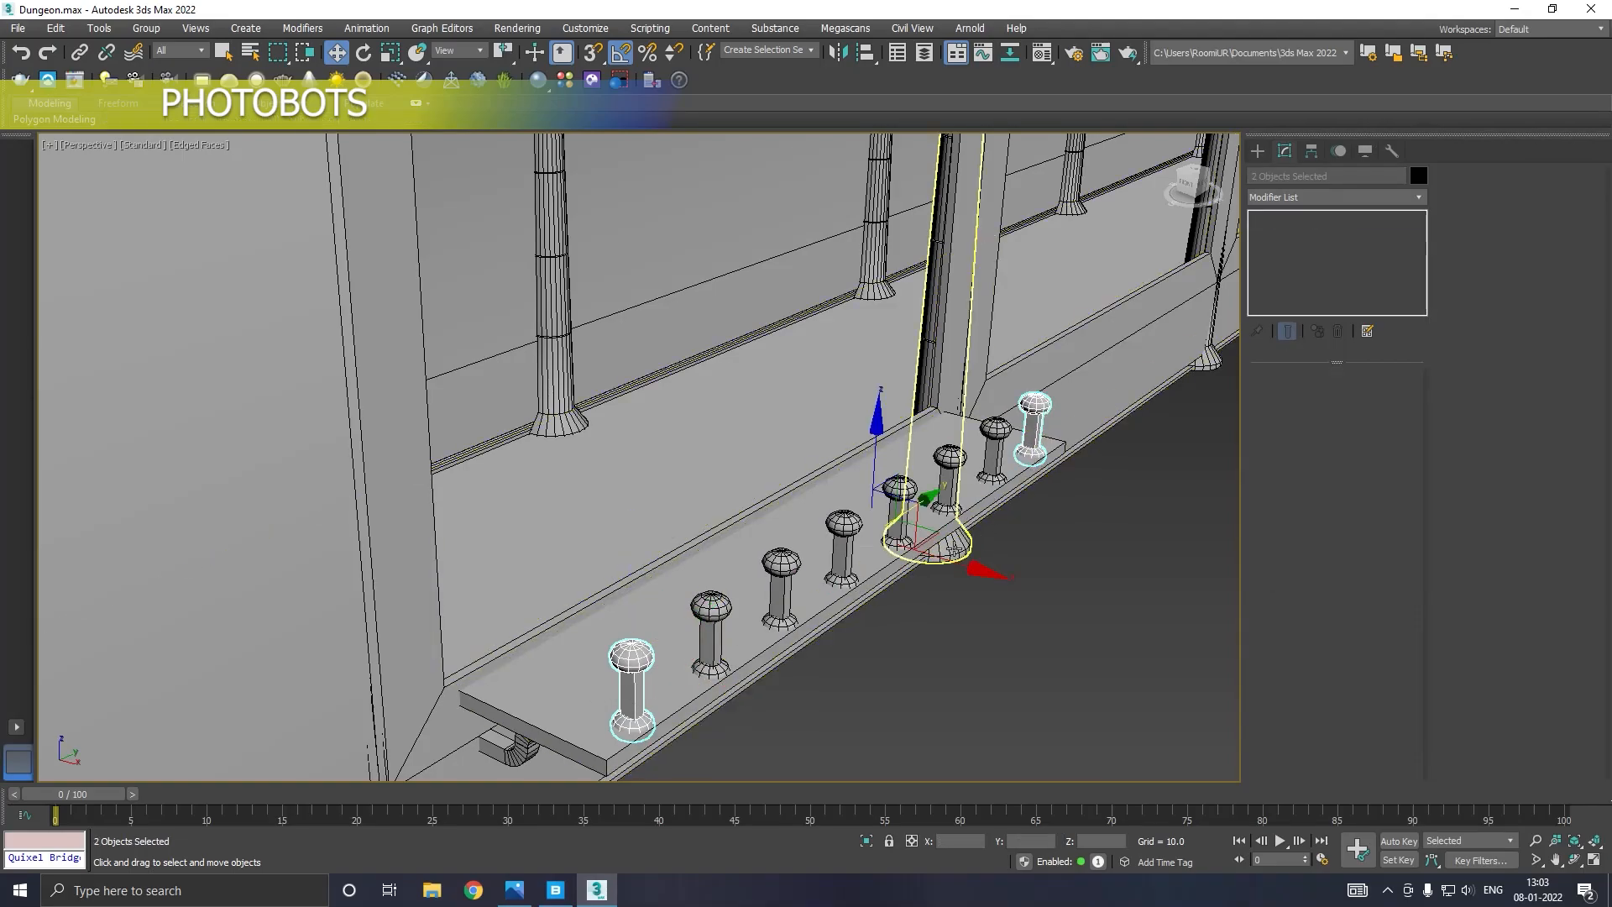
{"action": "left_click_drag", "start_coordinate": [954, 547], "coordinate": [842, 528]}
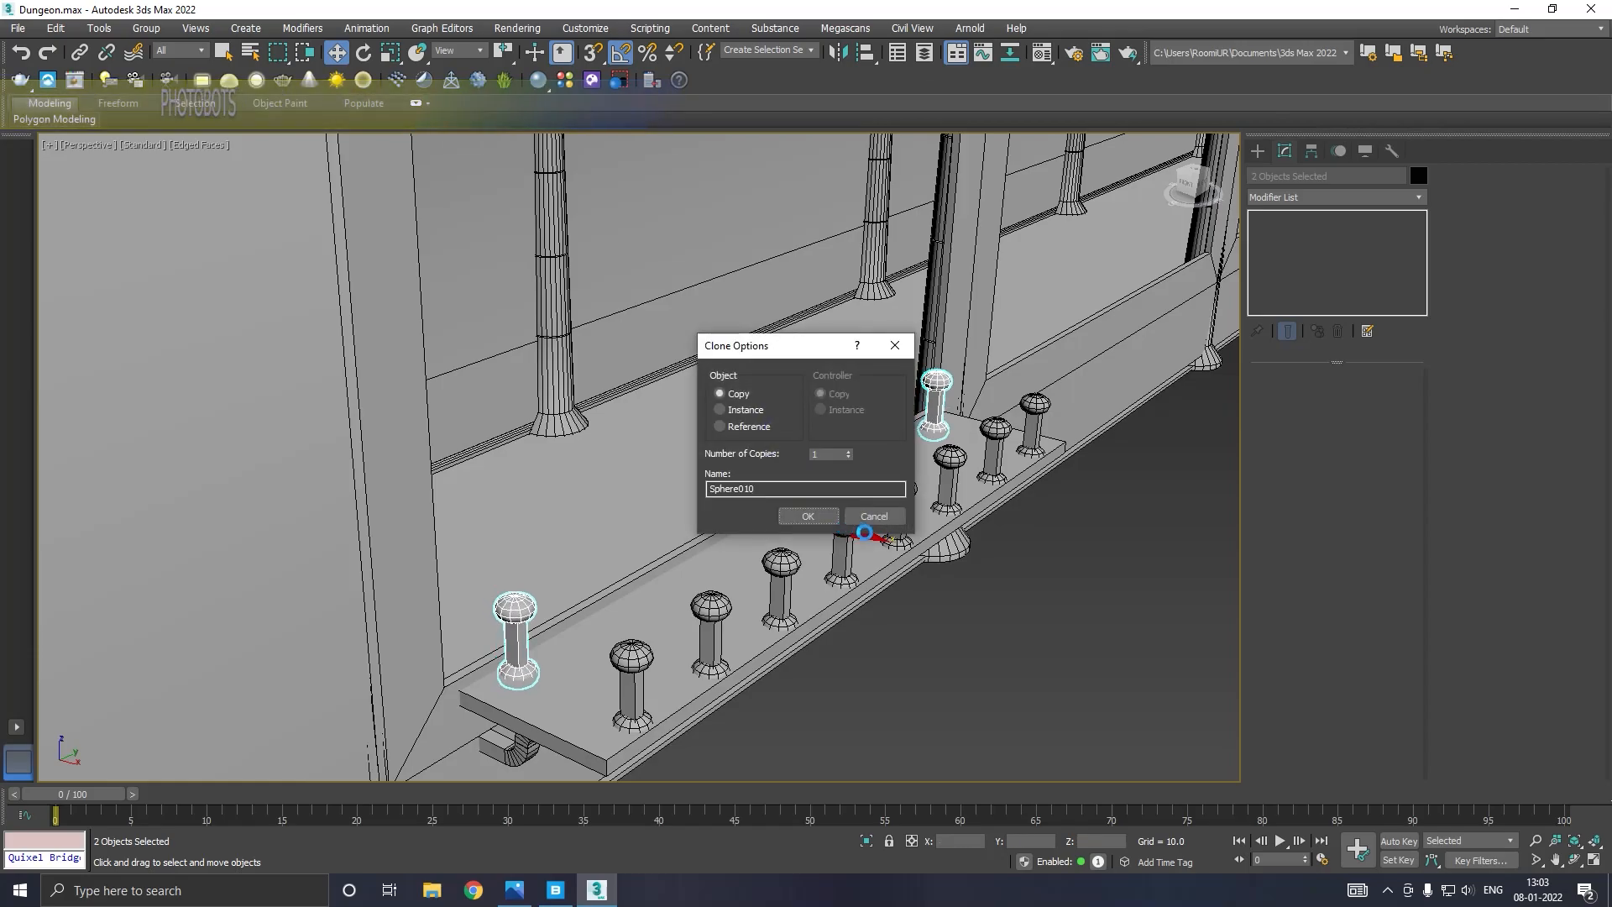
{"action": "left_click", "coordinate": [812, 516]}
Draw a three-segment renderable line in the top view, from one wall-side baluster around the outer row to the other wall-side baluster.
{"action": "key", "text": "t"}
{"action": "scroll", "coordinate": [813, 516], "scroll_direction": "down", "scroll_amount": 6}
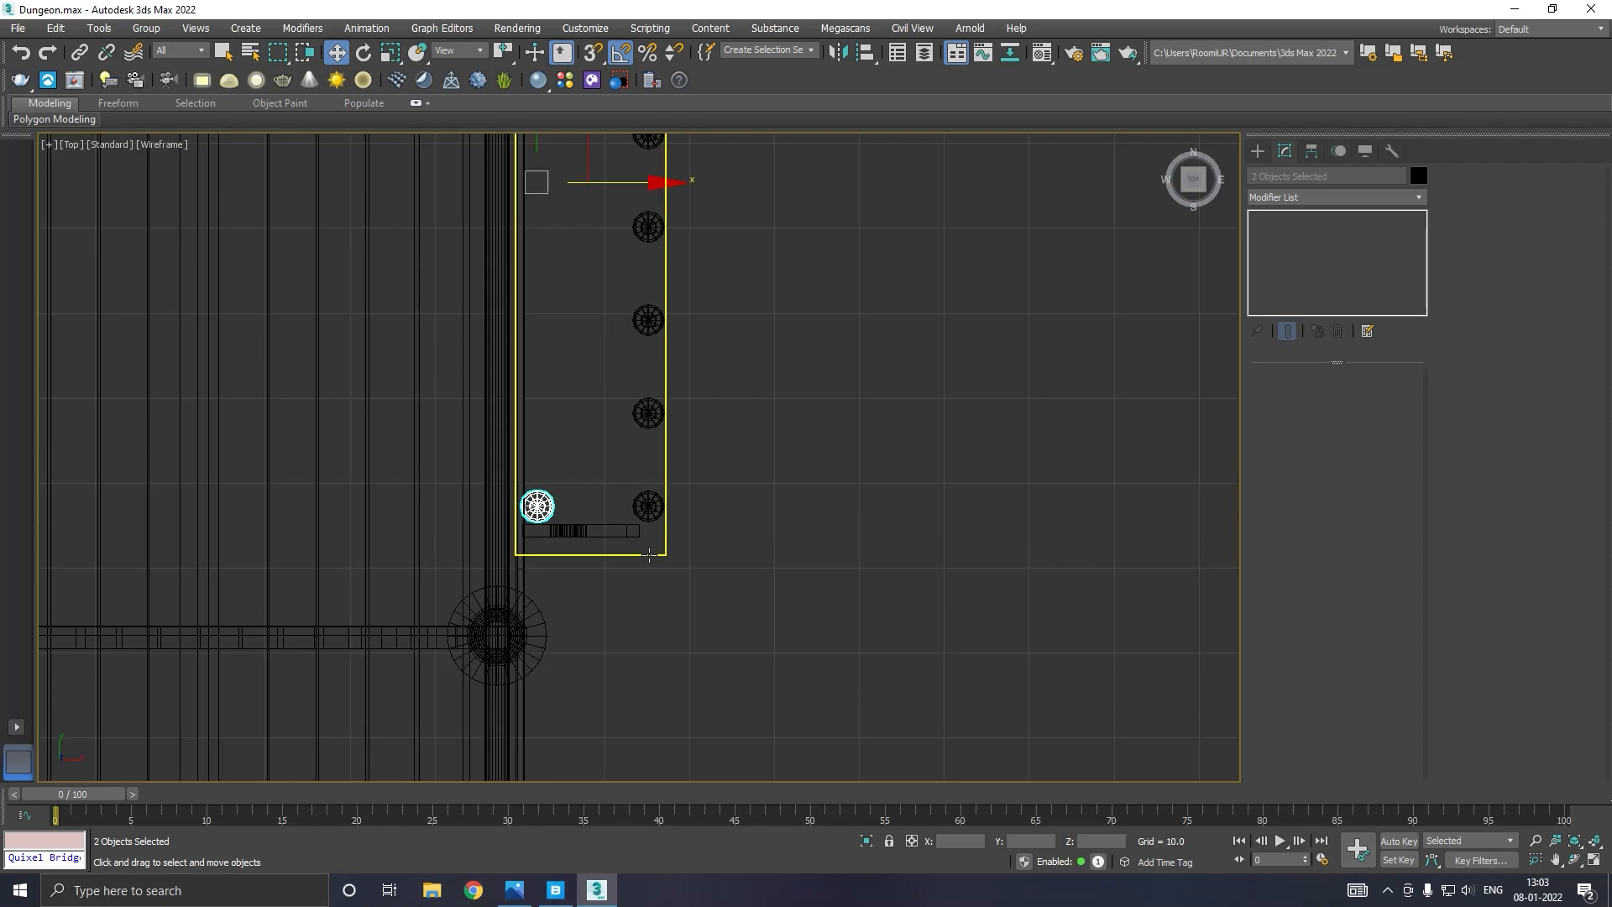
{"action": "left_click", "coordinate": [874, 408]}
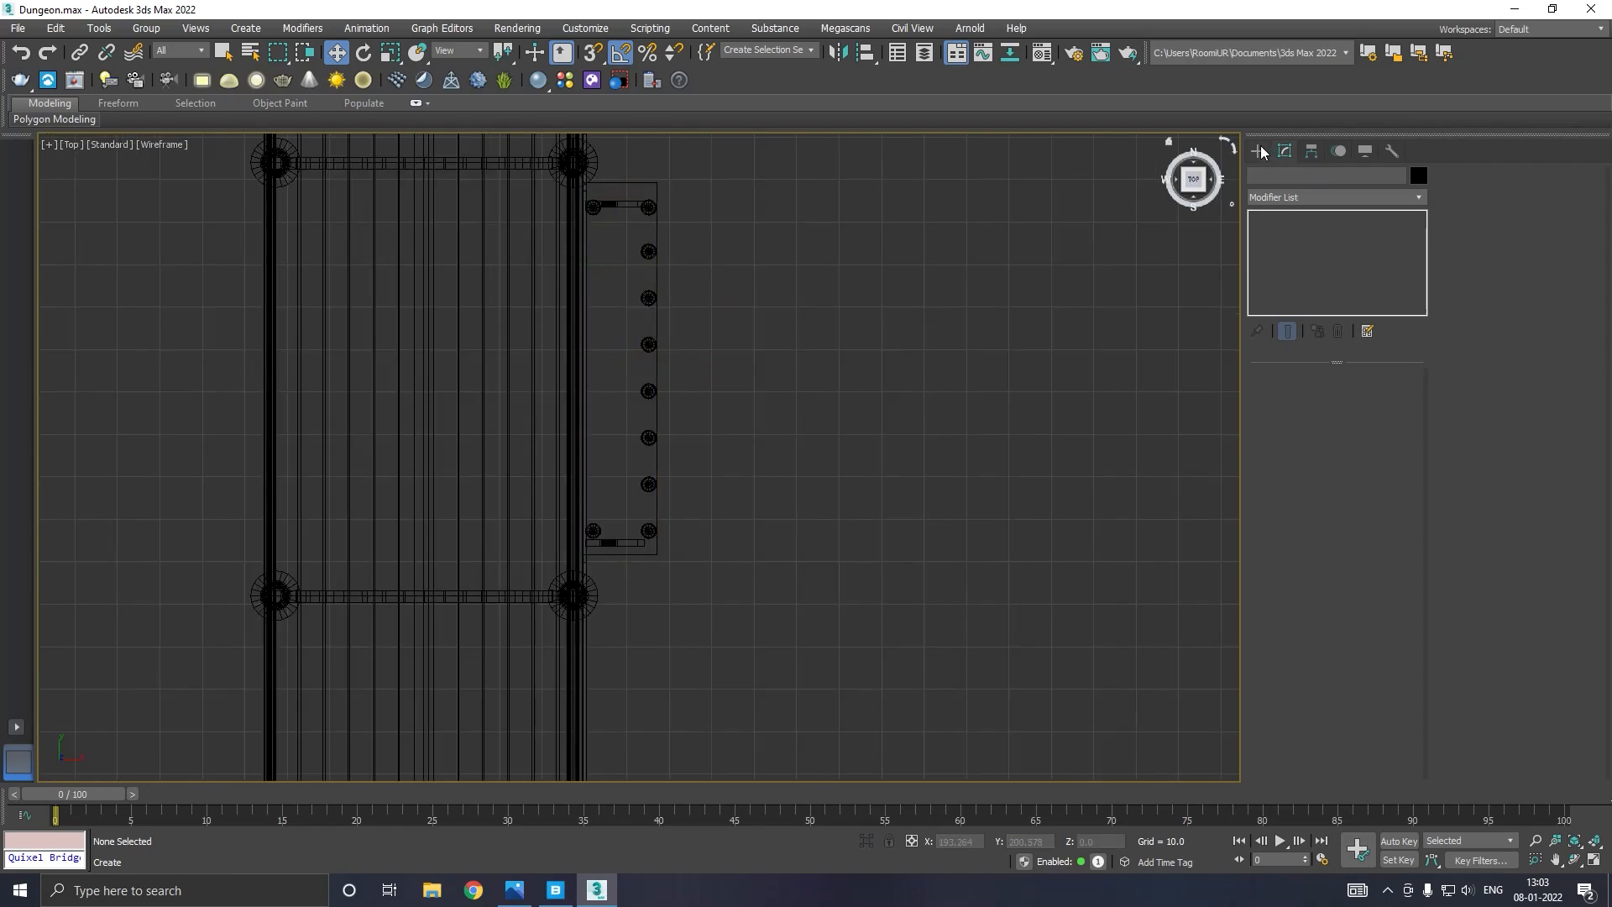
{"action": "left_click", "coordinate": [1258, 150]}
{"action": "left_click", "coordinate": [1278, 178]}
{"action": "left_click", "coordinate": [1286, 285]}
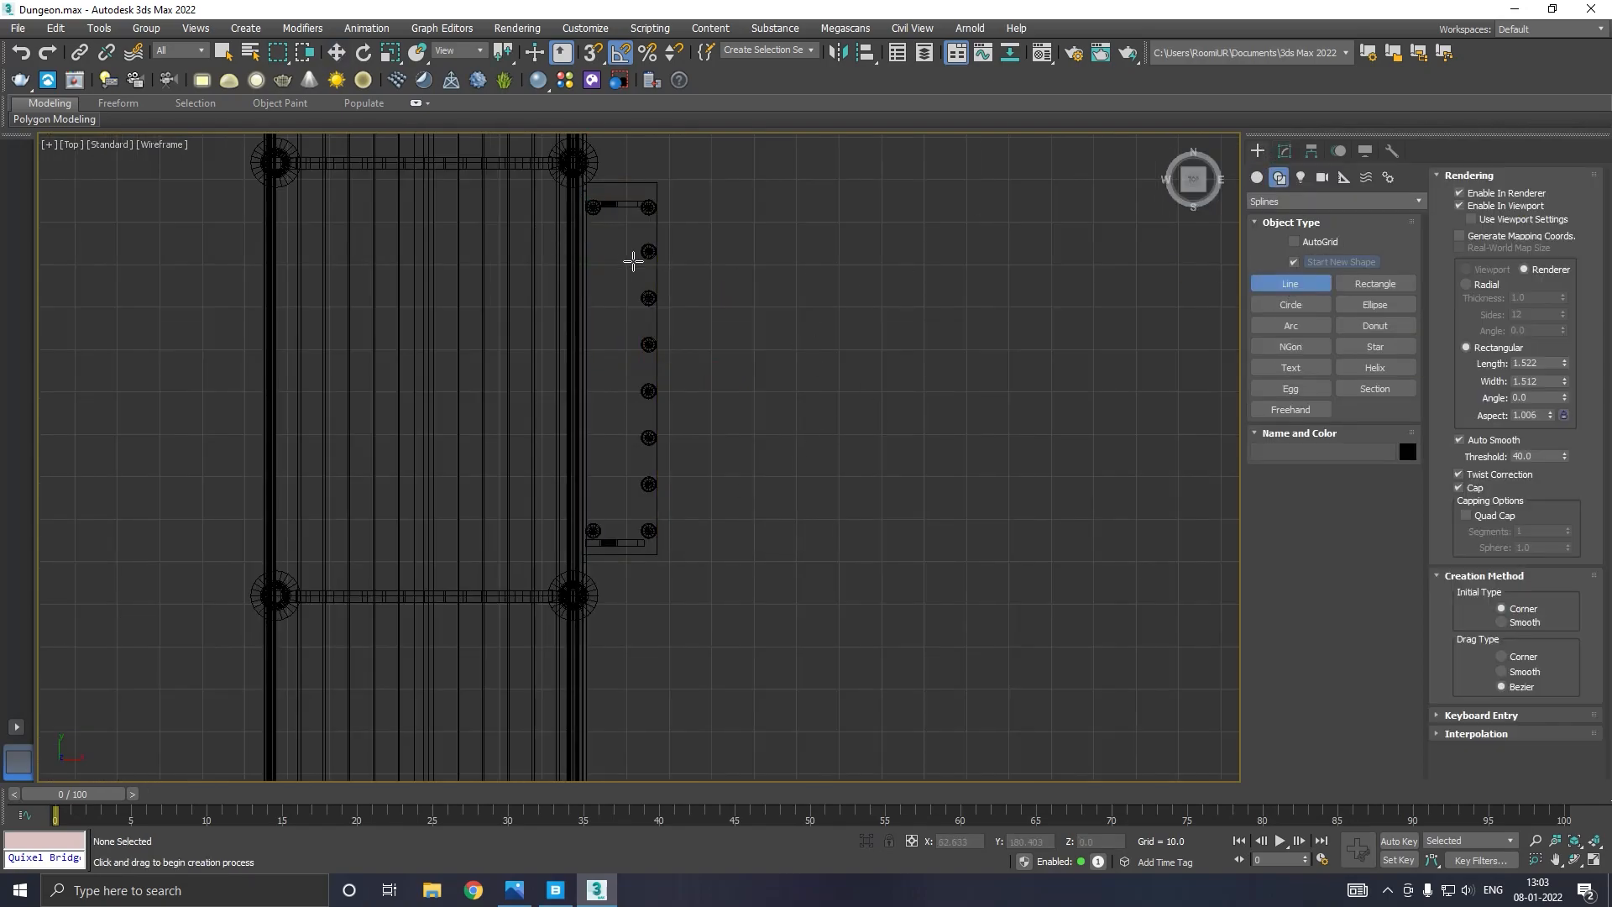
{"action": "left_click", "coordinate": [597, 208]}
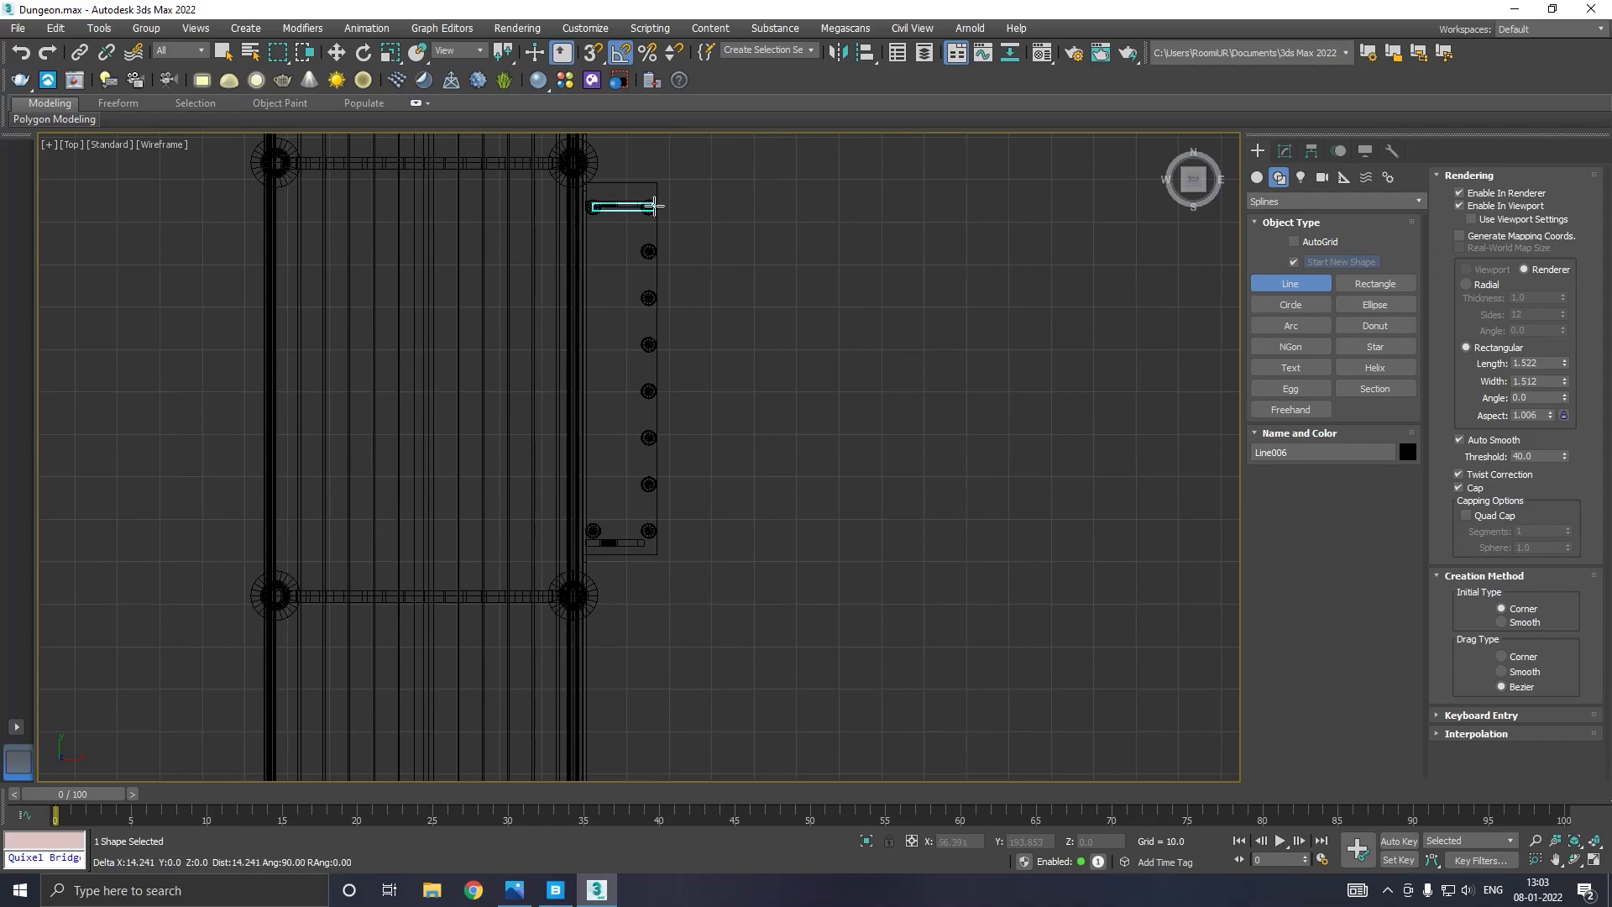
{"action": "left_click", "coordinate": [655, 206]}
{"action": "left_click", "coordinate": [649, 530]}
{"action": "left_click", "coordinate": [595, 527]}
{"action": "right_click", "coordinate": [813, 467]}
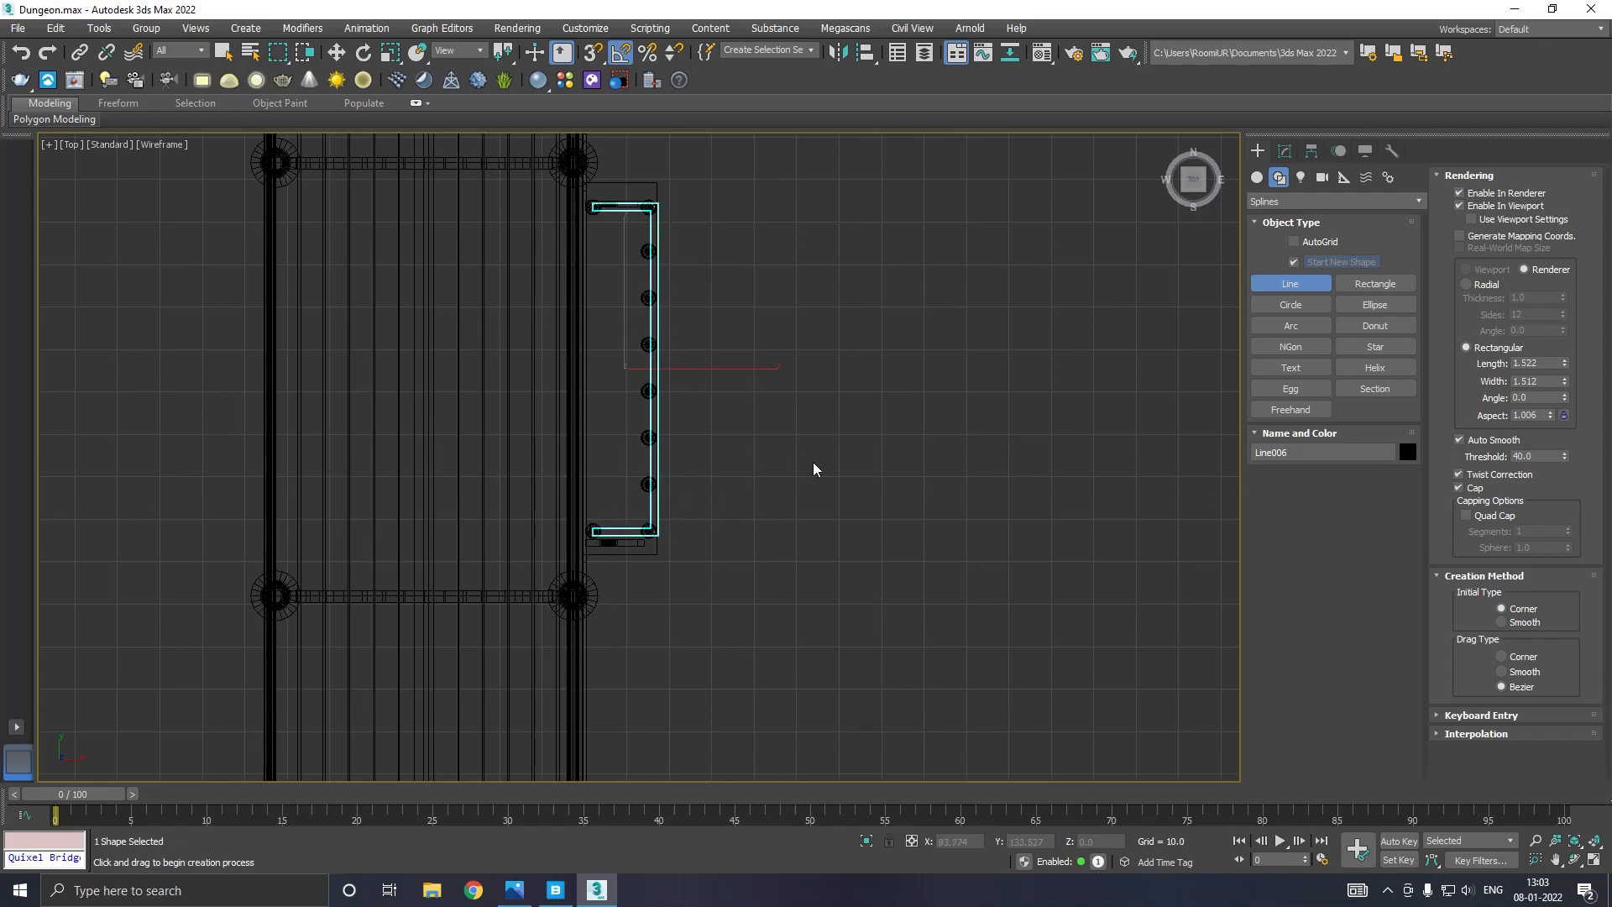
{"action": "right_click", "coordinate": [813, 468]}
Adjust the rail line's corner vertices to line up with the centres of the balusters.
{"action": "left_click", "coordinate": [1281, 155]}
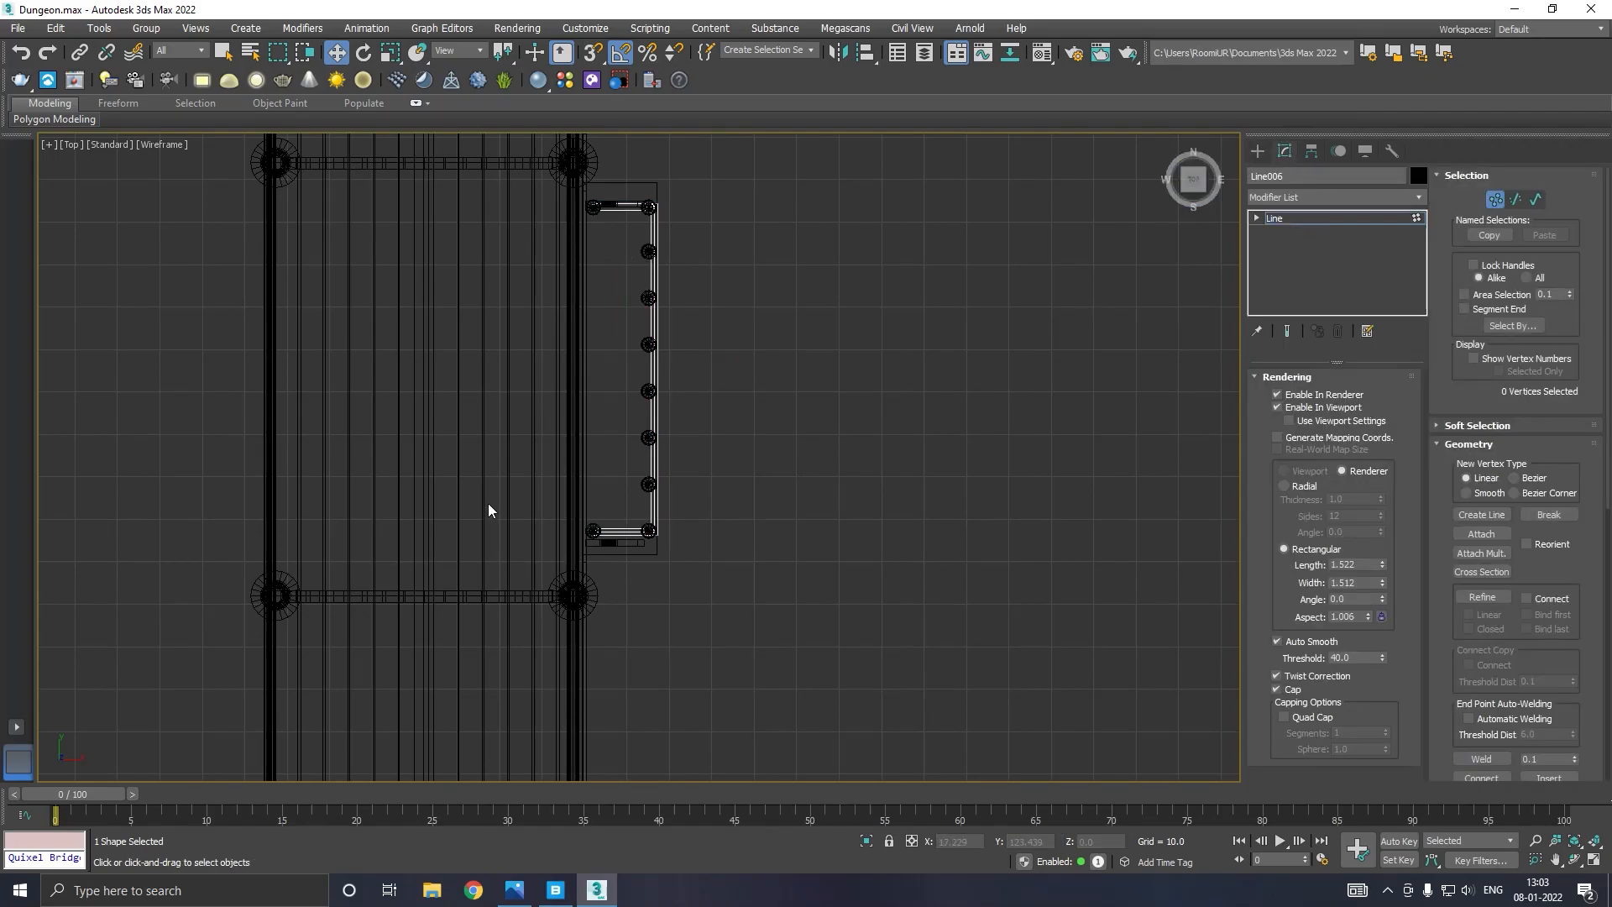
{"action": "left_click_drag", "start_coordinate": [636, 542], "coordinate": [667, 522]}
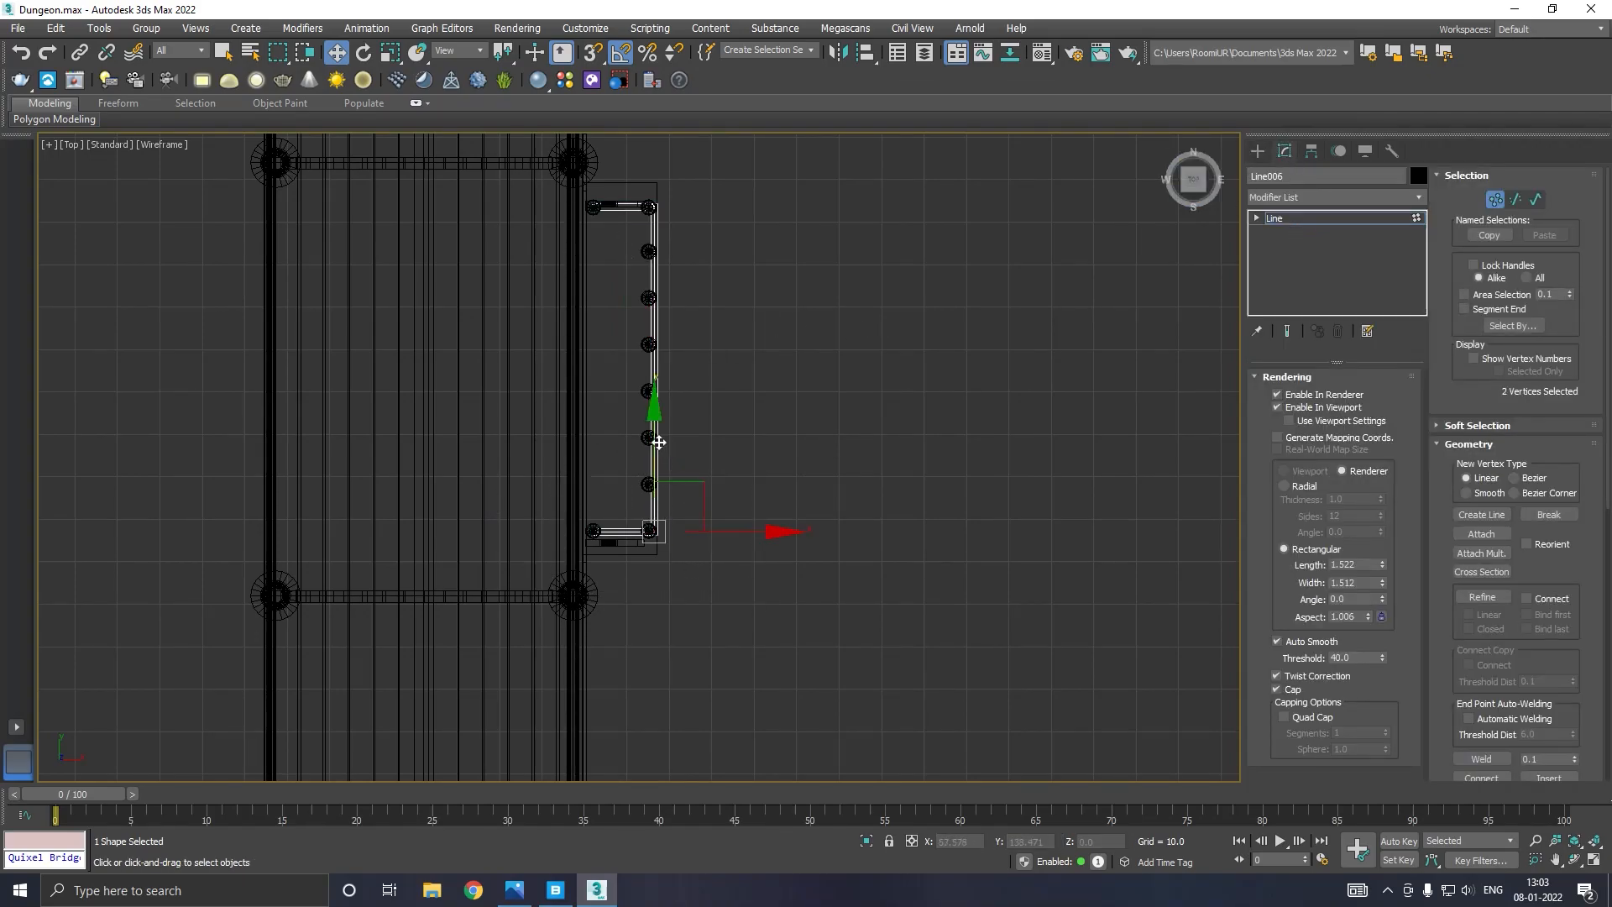
{"action": "left_click_drag", "start_coordinate": [566, 185], "coordinate": [654, 208]}
{"action": "left_click", "coordinate": [654, 209]}
{"action": "left_click_drag", "start_coordinate": [655, 146], "coordinate": [654, 150]}
{"action": "left_click_drag", "start_coordinate": [621, 602], "coordinate": [625, 606]}
{"action": "left_click_drag", "start_coordinate": [725, 533], "coordinate": [720, 532]}
Assign the rail line the 02 - Default material in the perspective view.
{"action": "key", "text": "super+shift"}
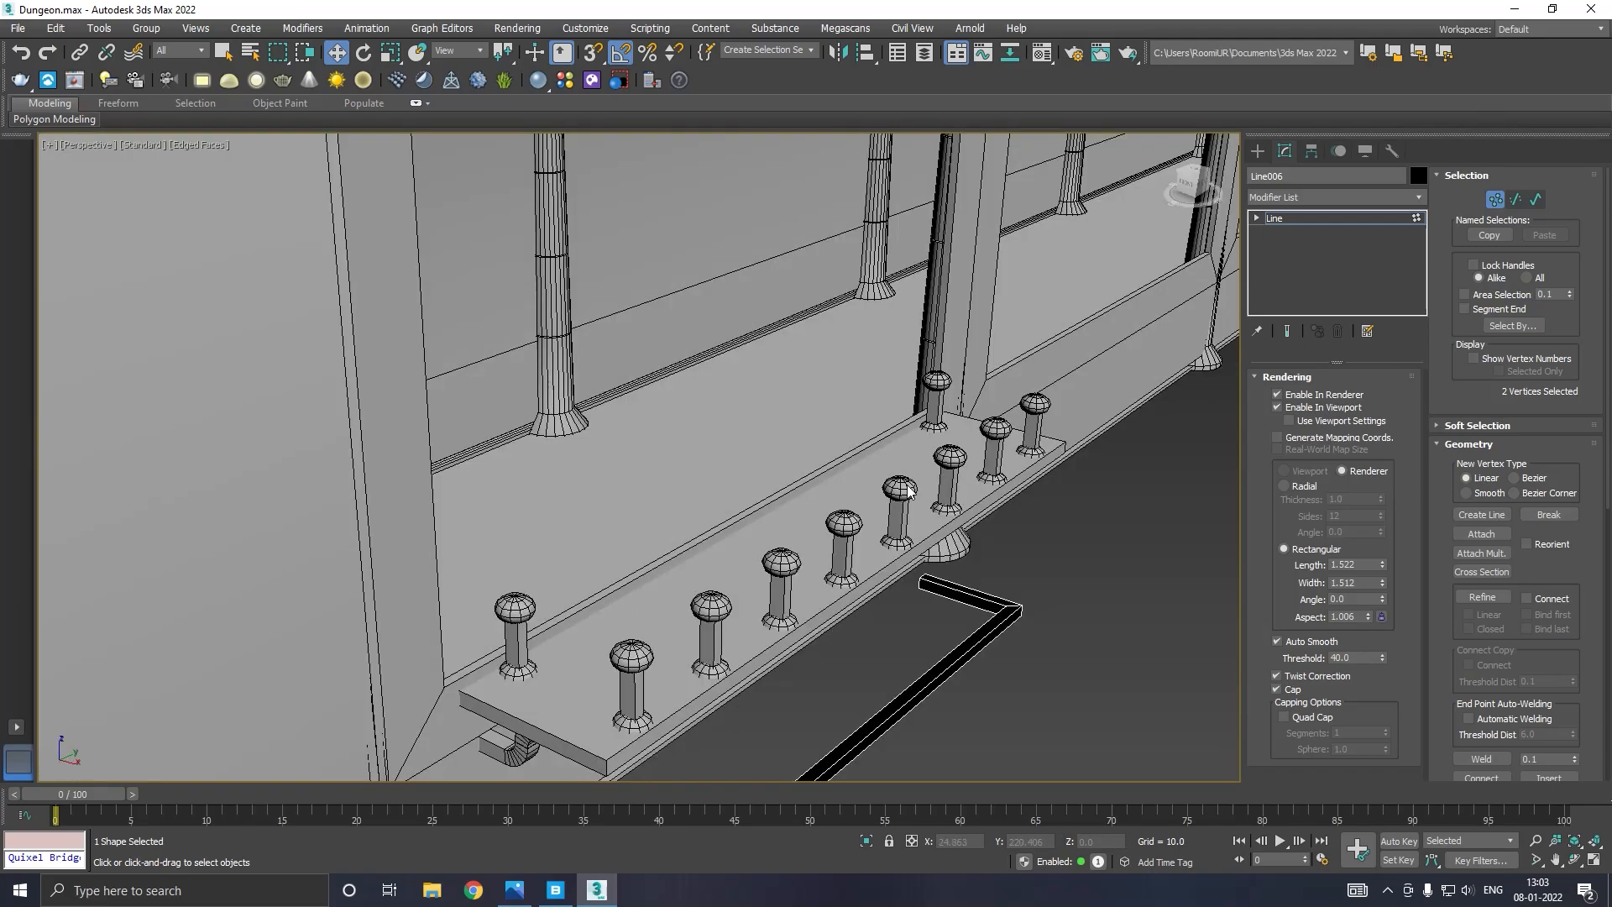
{"action": "scroll", "coordinate": [840, 607], "scroll_direction": "down", "scroll_amount": 5}
{"action": "key", "text": "m"}
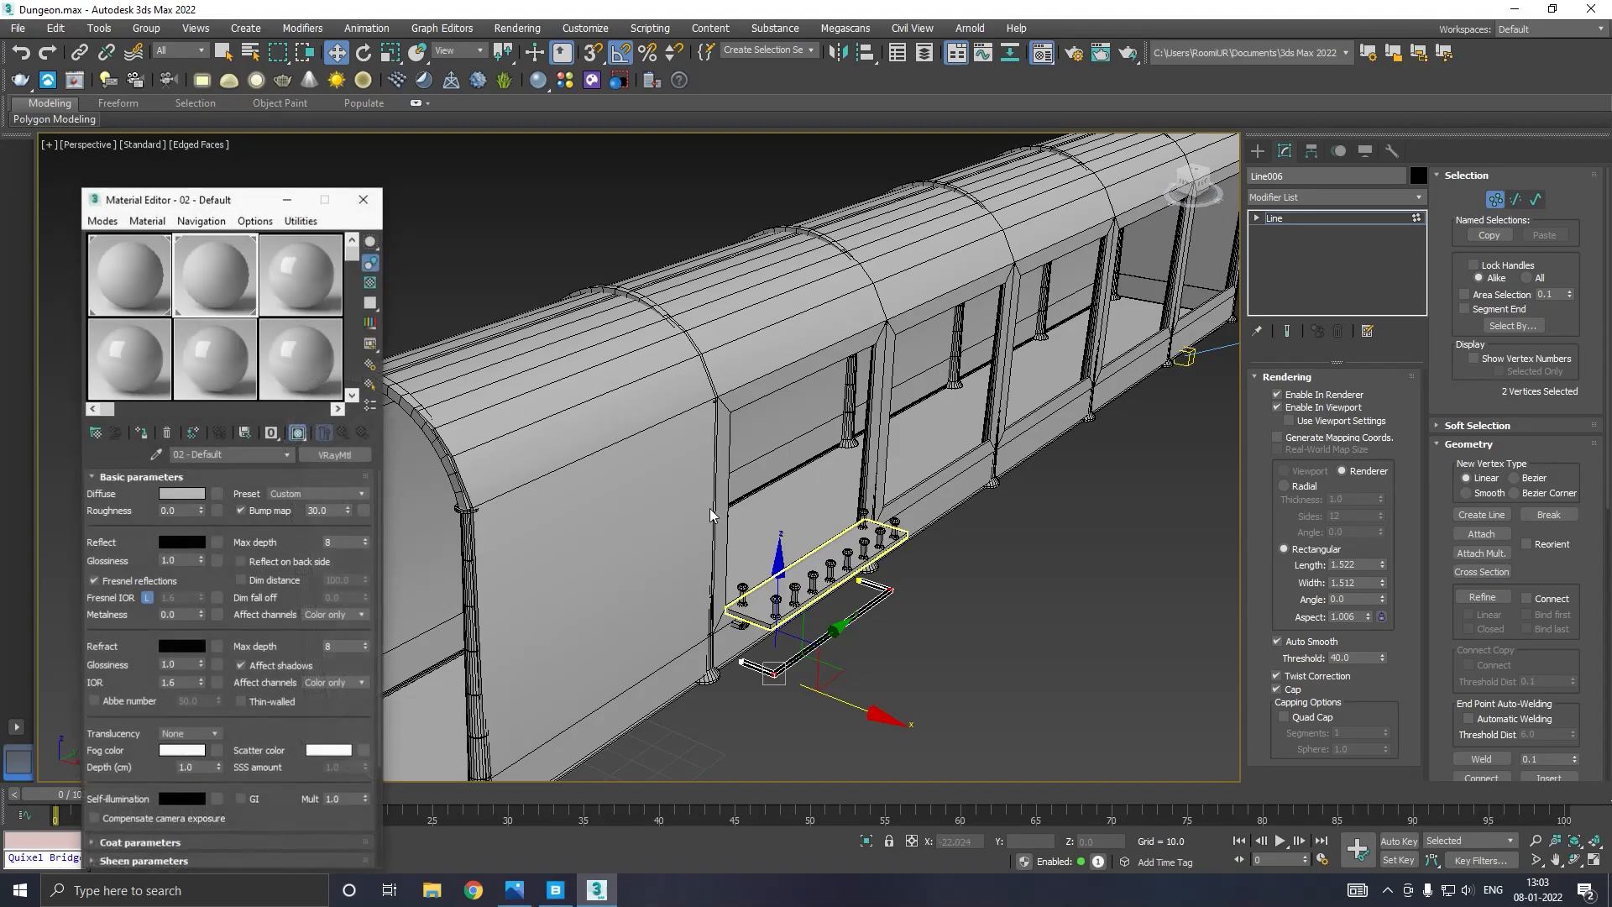
{"action": "key", "text": "m"}
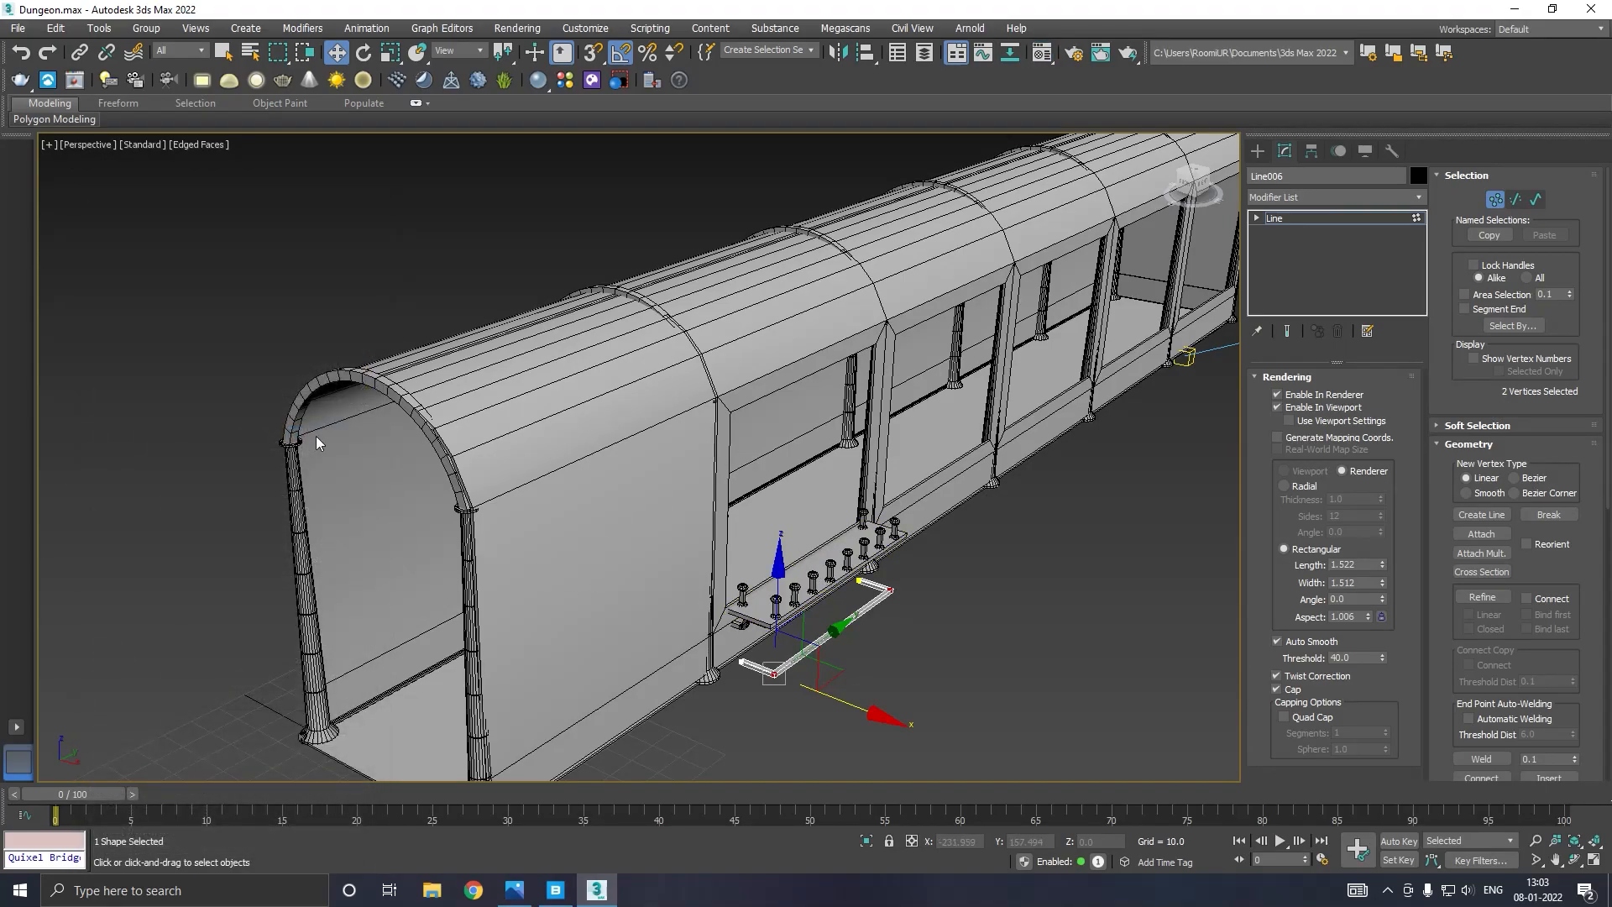
Raise the whole rail line onto the ledge at the baluster feet and copy it up to just below the baluster heads.
{"action": "left_click", "coordinate": [1287, 219]}
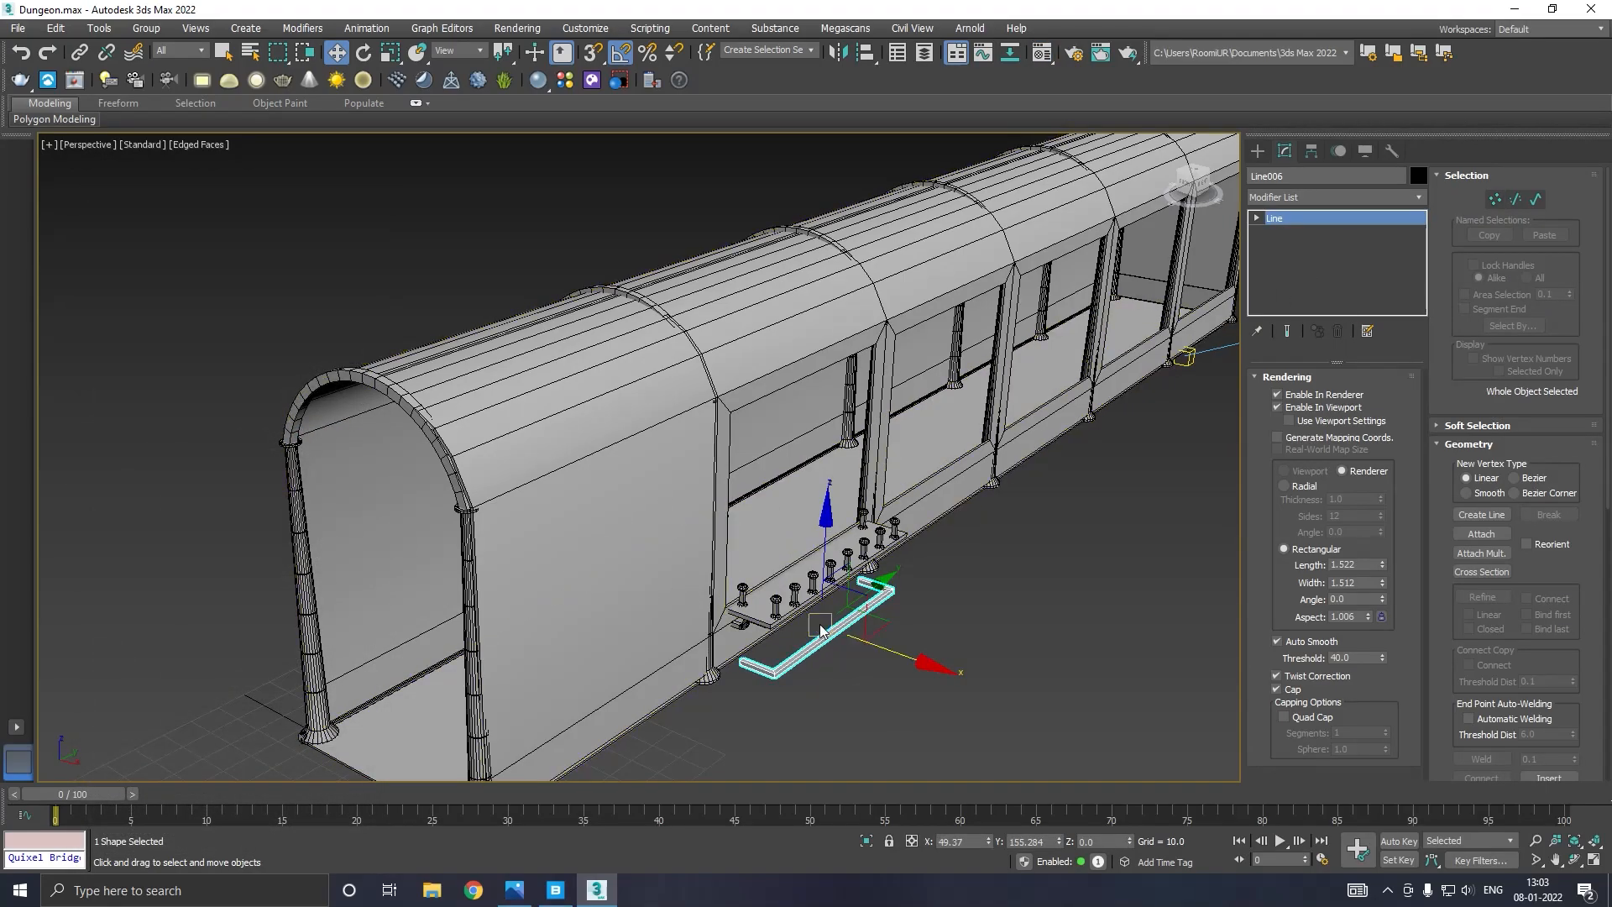
{"action": "scroll", "coordinate": [829, 547], "scroll_direction": "up", "scroll_amount": 5}
{"action": "mouse_move", "coordinate": [829, 548]}
{"action": "left_mouse_down"}
{"action": "mouse_move", "coordinate": [831, 345]}
{"action": "mouse_move", "coordinate": [828, 380]}
{"action": "left_mouse_up"}
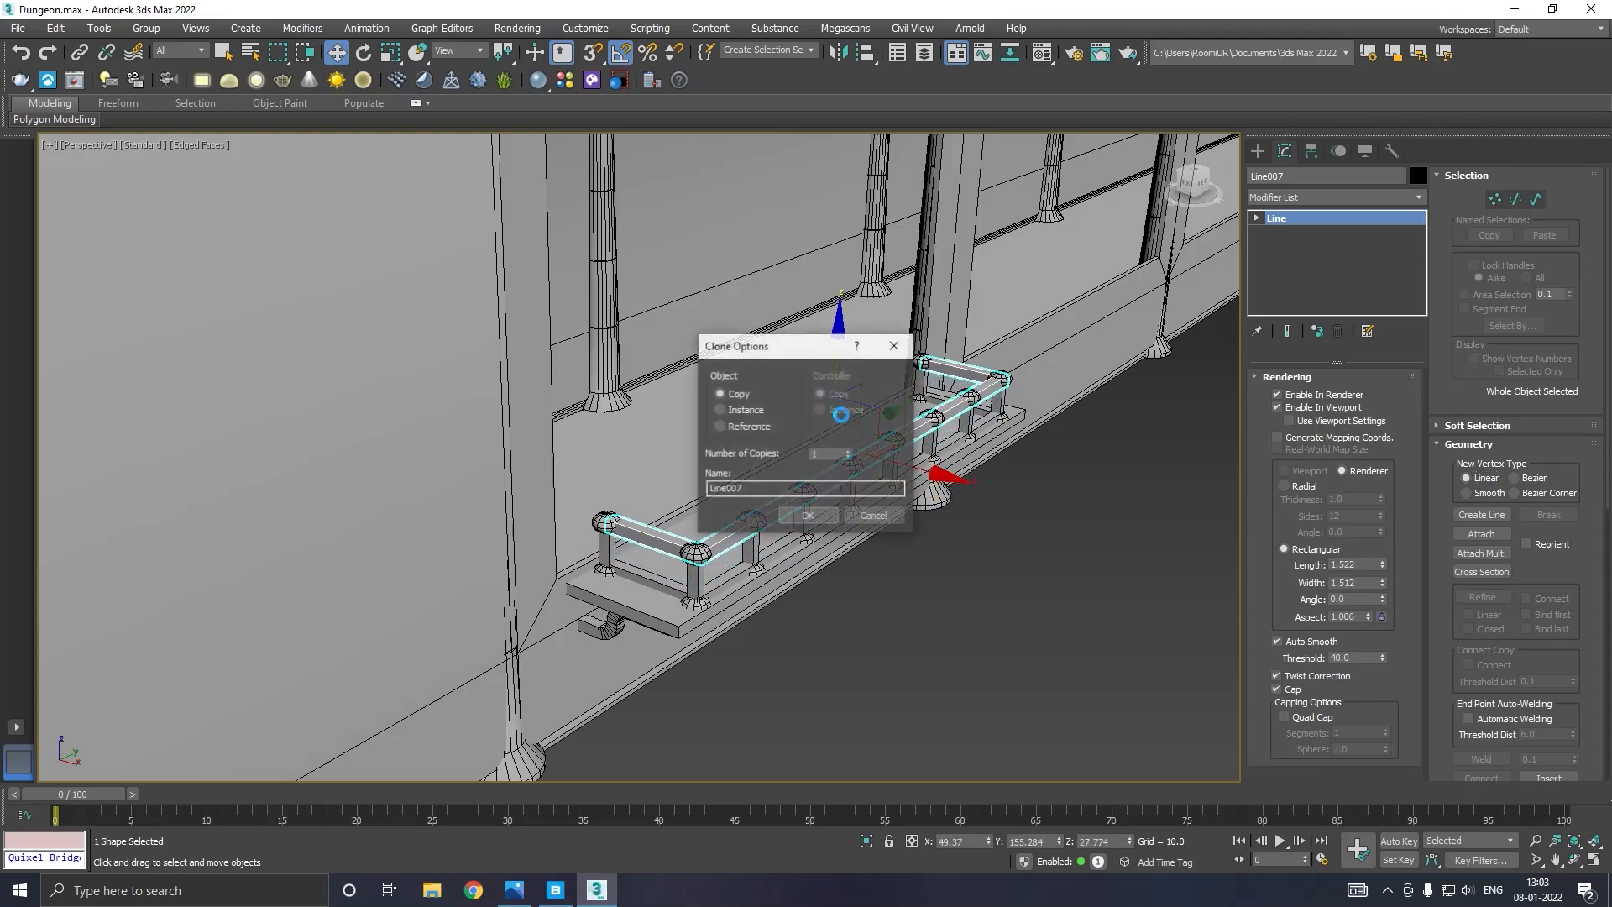
{"action": "left_click", "coordinate": [819, 516]}
Convert the upper rail to an Editable Poly and attach the lower rail to it.
{"action": "right_click", "coordinate": [1332, 239]}
{"action": "left_click", "coordinate": [1383, 380]}
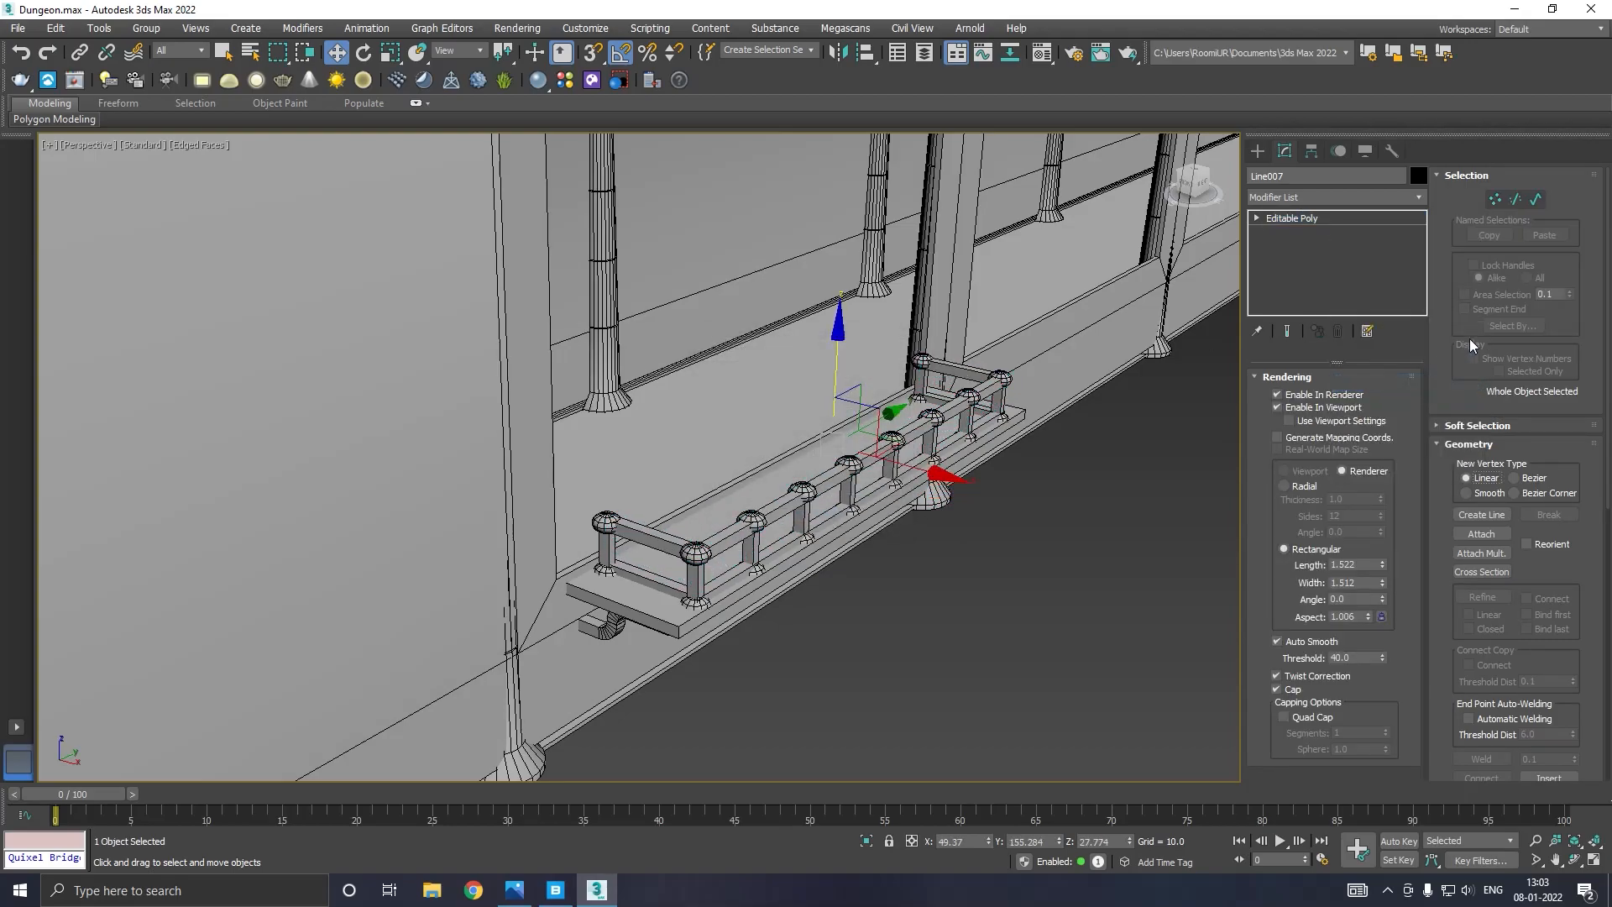
{"action": "left_click", "coordinate": [1464, 300]}
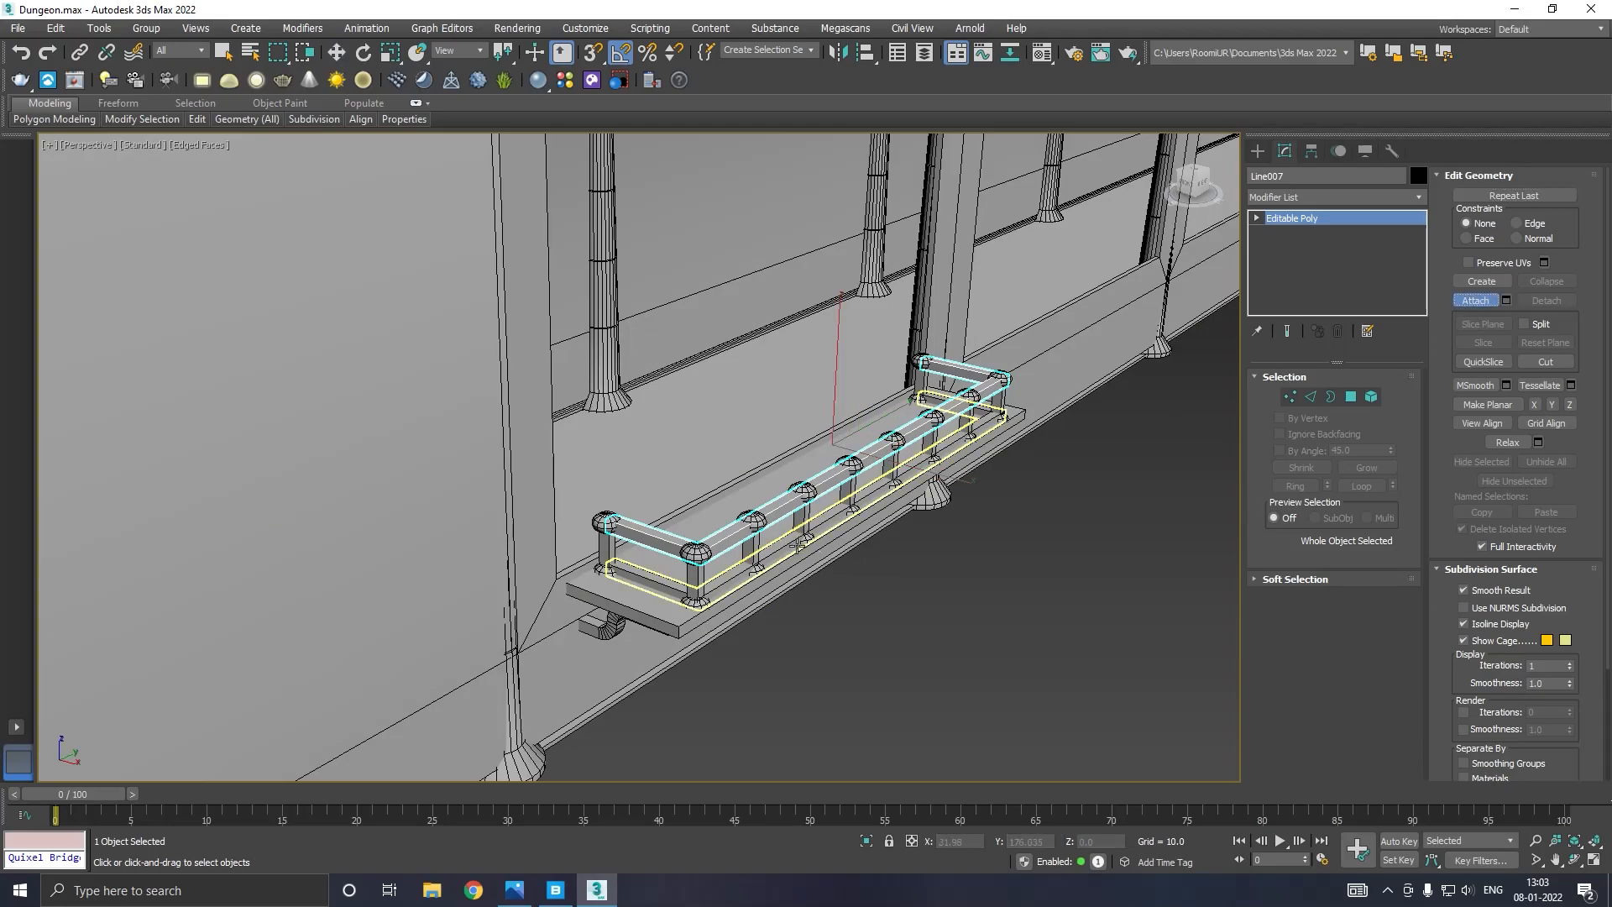
{"action": "left_click", "coordinate": [741, 572]}
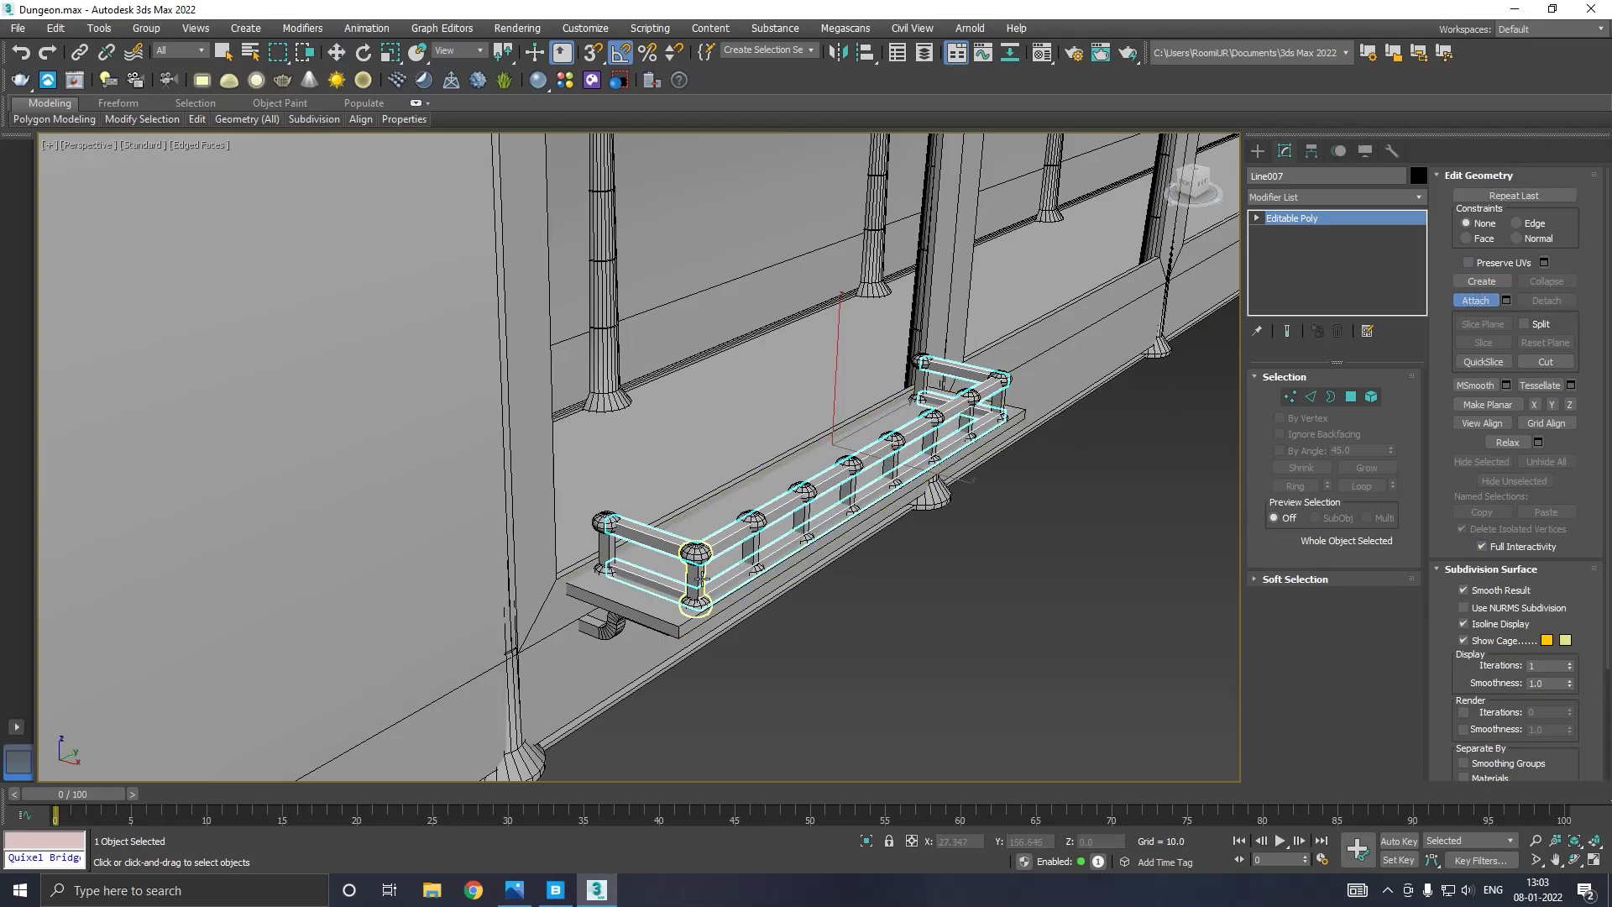
Attach all the balusters to the rails, undoing the accidental attachment of the ledge slab.
{"action": "left_click", "coordinate": [611, 554]}
{"action": "left_click", "coordinate": [750, 548]}
{"action": "left_click", "coordinate": [805, 519]}
{"action": "left_click", "coordinate": [851, 494]}
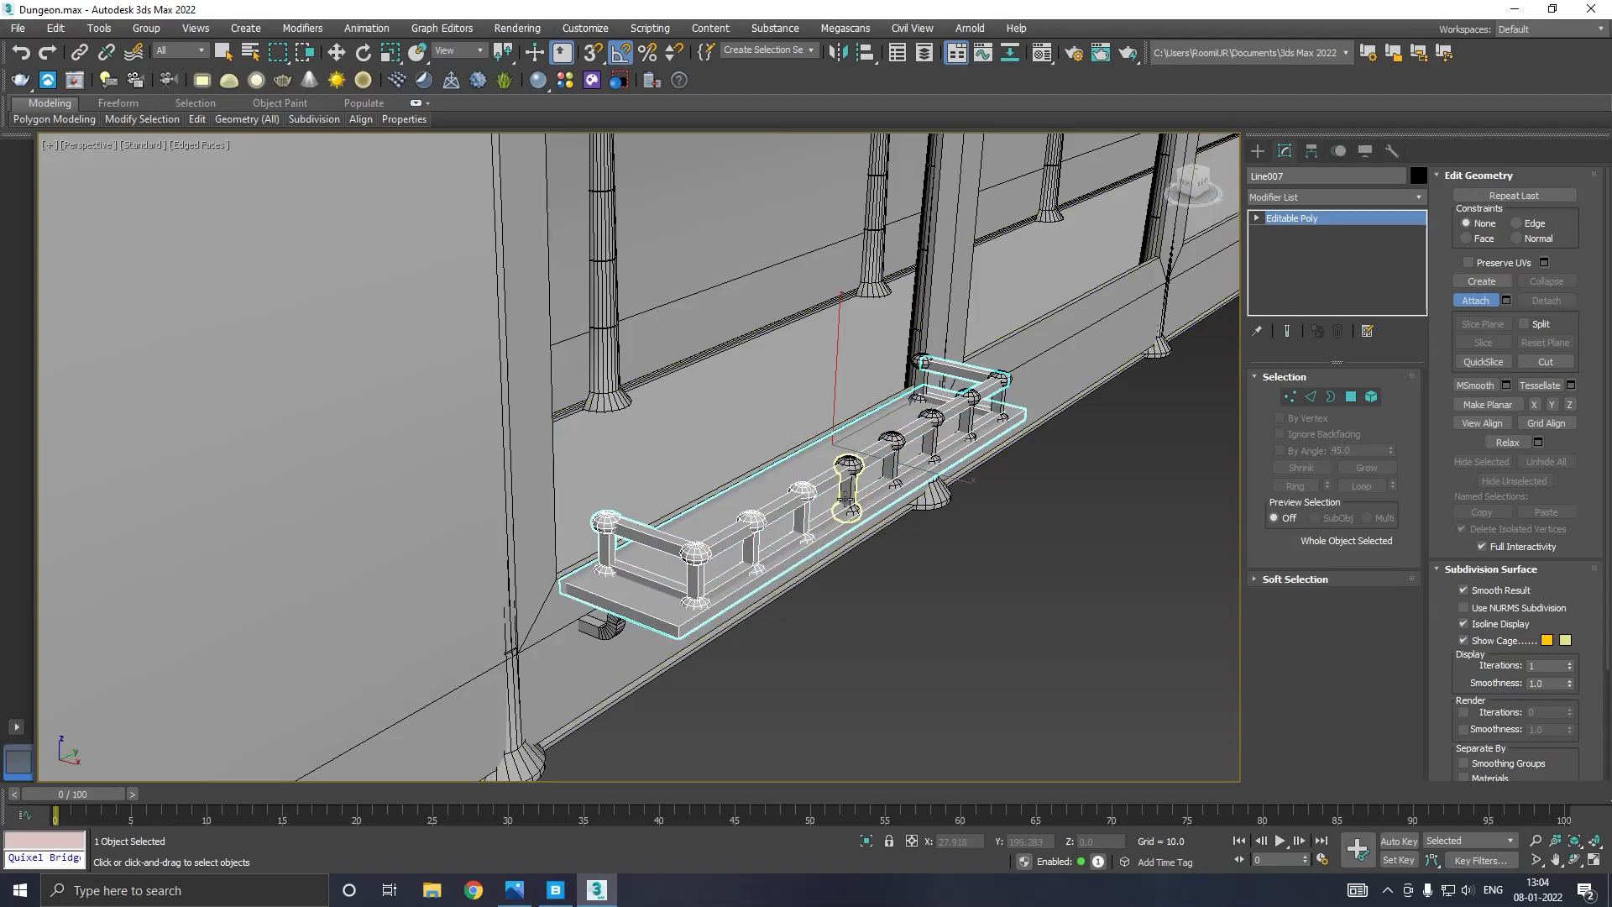
{"action": "left_click", "coordinate": [25, 54]}
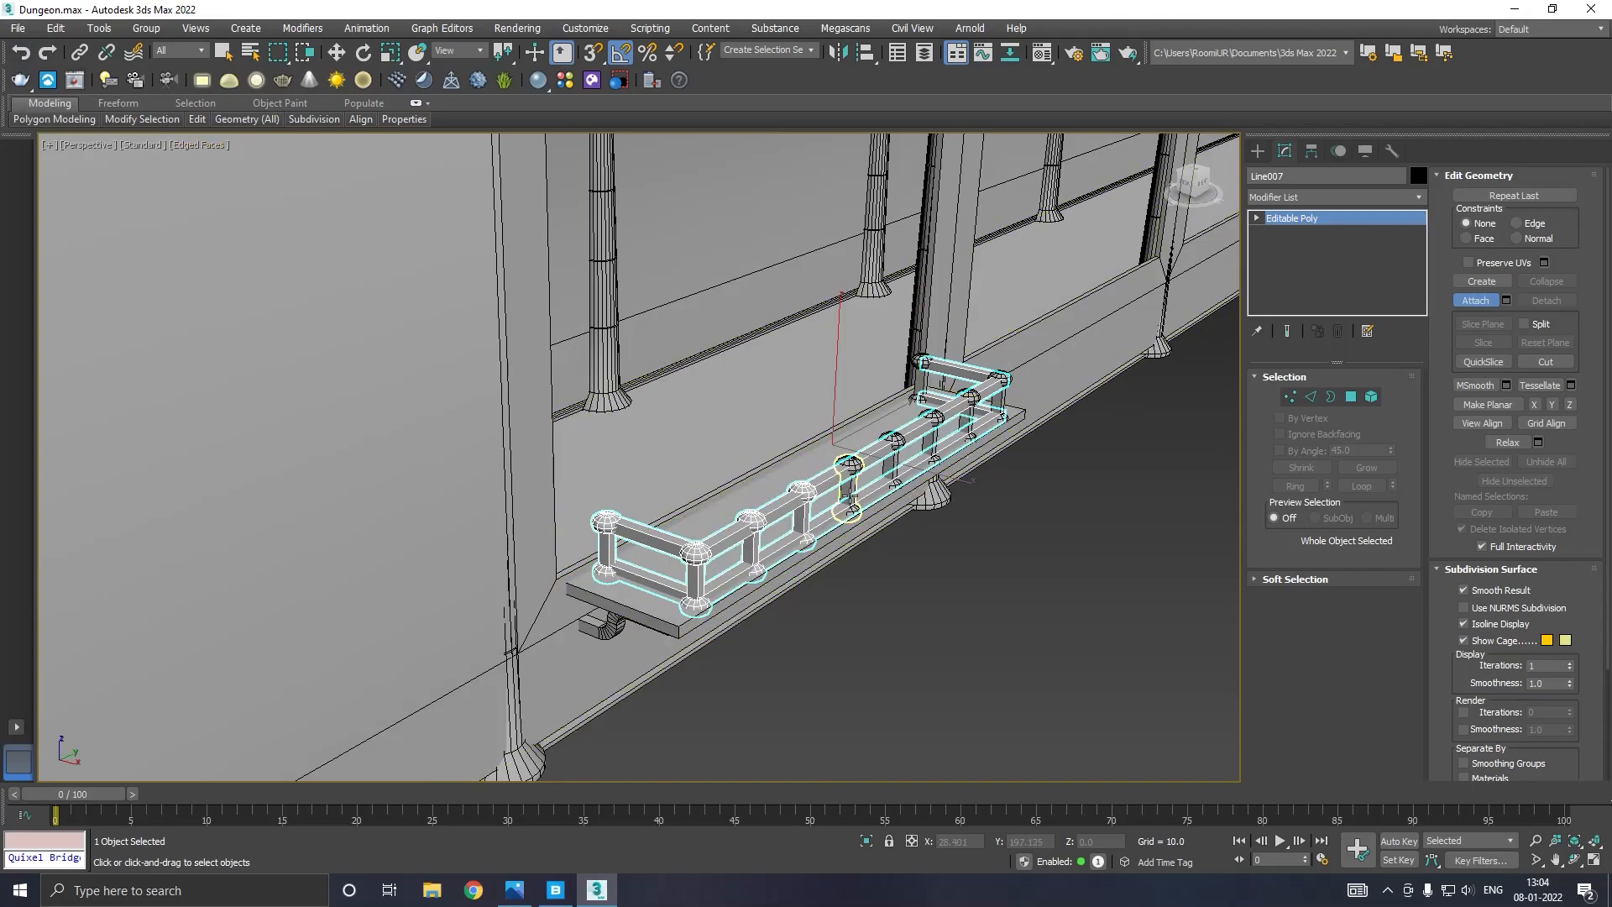
{"action": "left_click", "coordinate": [895, 454]}
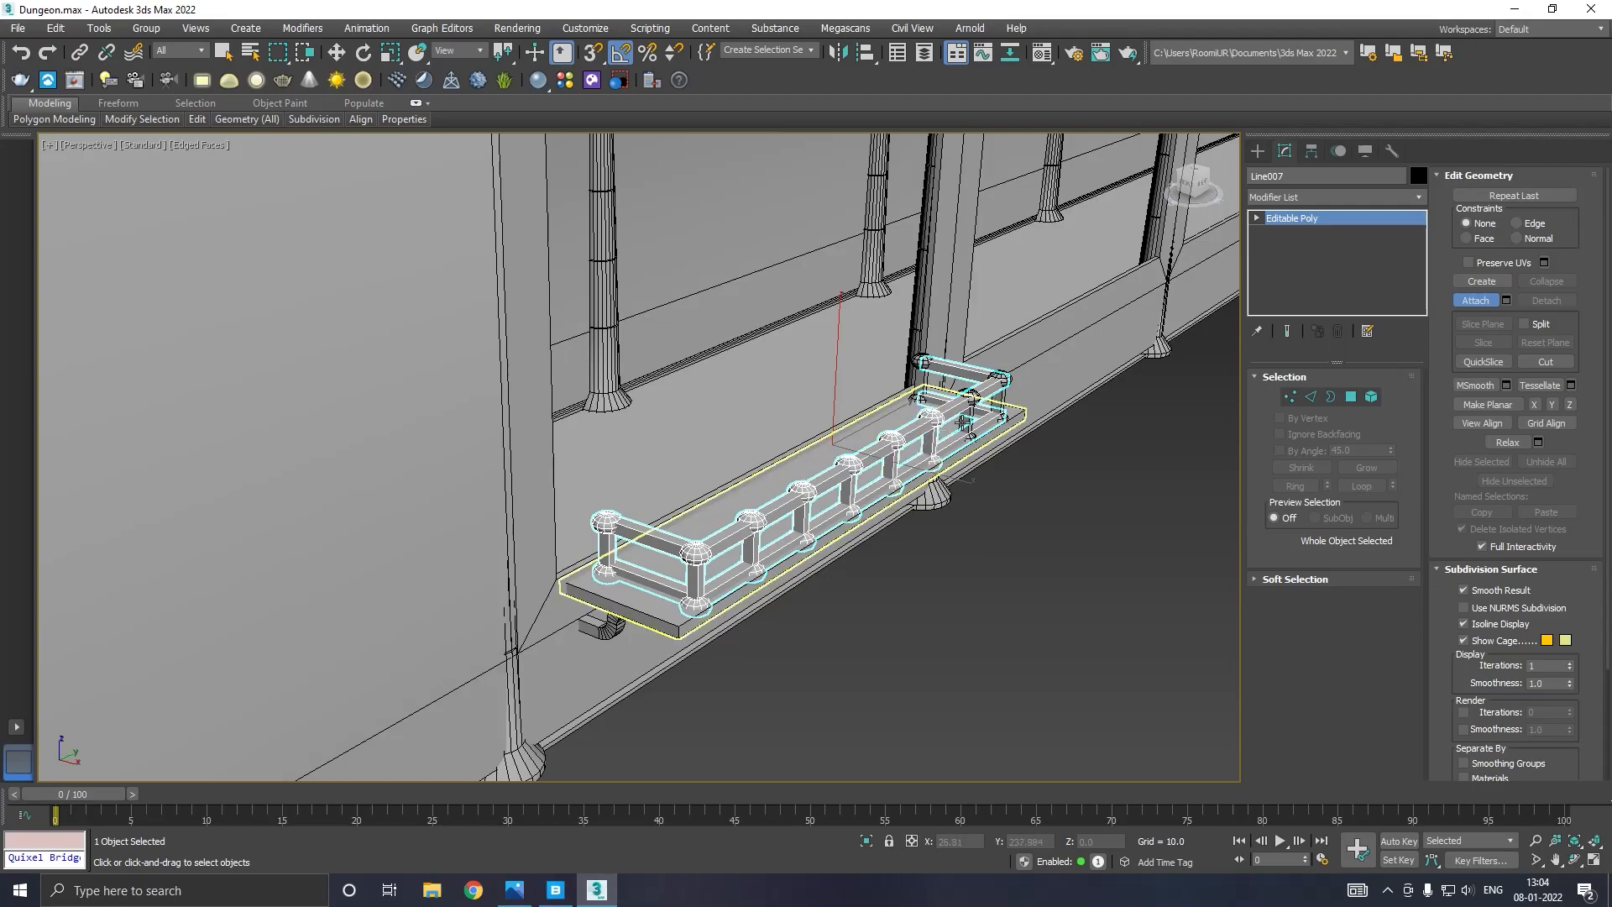
{"action": "left_click", "coordinate": [999, 401]}
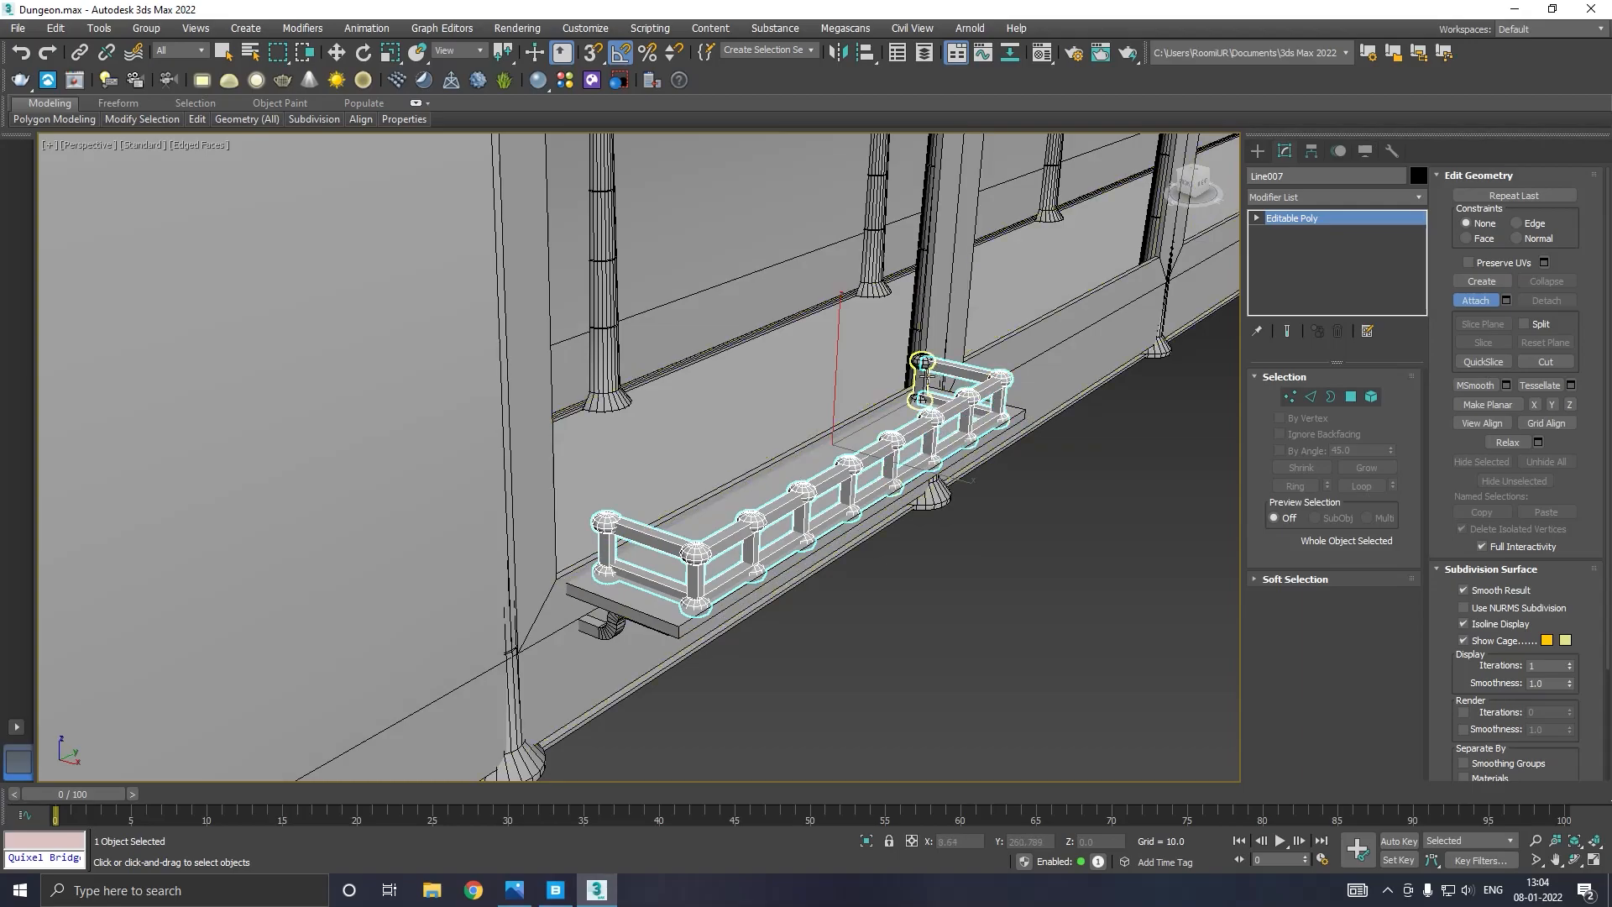
{"action": "left_click", "coordinate": [923, 380]}
Attach the ledge slab and both support brackets to the railing to complete a single balcony object.
{"action": "left_click", "coordinate": [652, 618]}
{"action": "left_click", "coordinate": [610, 623]}
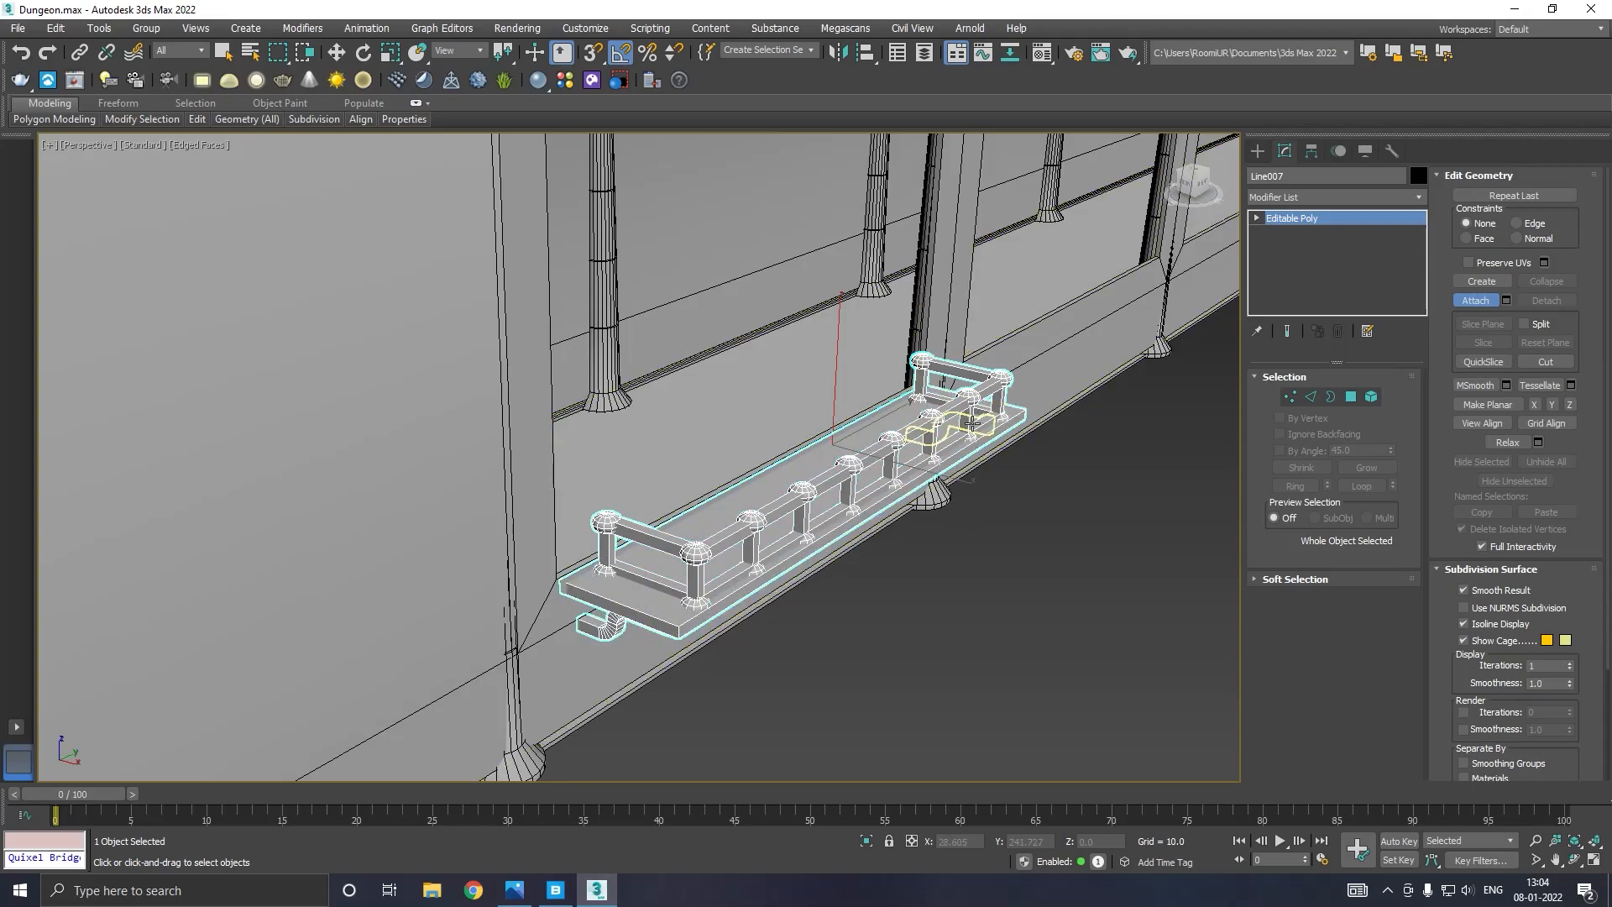
{"action": "key", "text": "w"}
{"action": "mouse_move", "coordinate": [849, 503]}
{"action": "middle_mouse_down", "text": "alt"}
{"action": "mouse_move", "coordinate": [830, 439]}
{"action": "mouse_move", "coordinate": [830, 495]}
{"action": "middle_mouse_up", "text": "alt"}
{"action": "left_click", "coordinate": [888, 655]}
Copy the balcony along the corridor wall so each remaining window bay gets one, and delete the surplus copy.
{"action": "scroll", "coordinate": [533, 622], "scroll_direction": "down", "scroll_amount": 5}
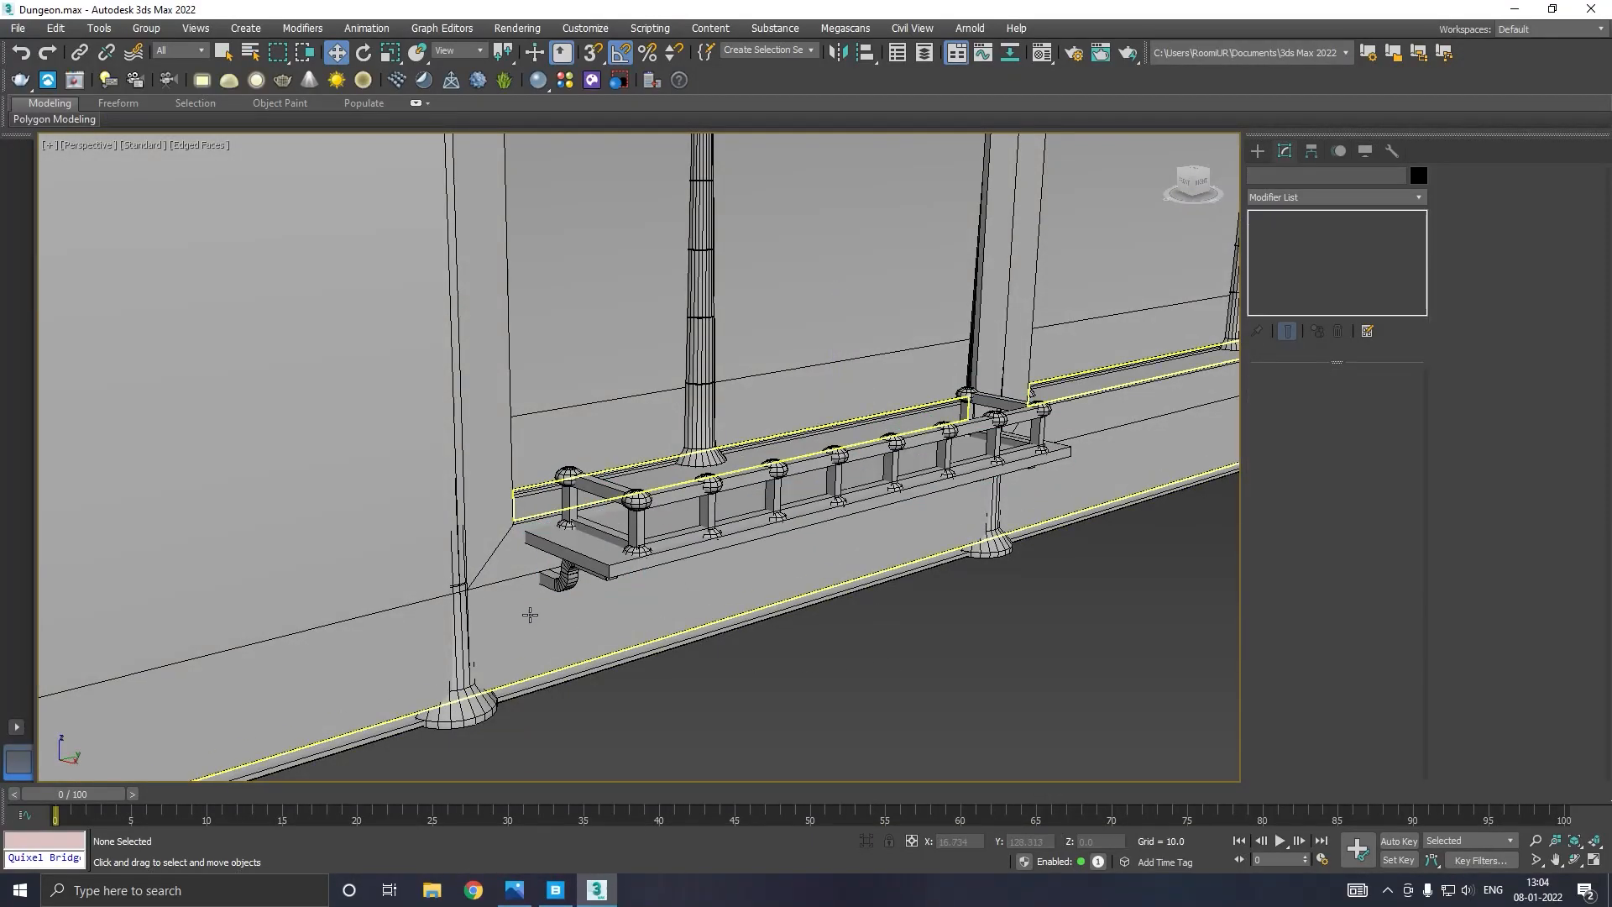
{"action": "left_click", "coordinate": [699, 579]}
{"action": "middle_click_drag", "start_coordinate": [700, 578], "coordinate": [510, 547], "text": "alt"}
{"action": "mouse_move", "coordinate": [519, 531]}
{"action": "left_mouse_down", "text": "shift"}
{"action": "mouse_move", "coordinate": [842, 483]}
{"action": "mouse_move", "coordinate": [838, 495]}
{"action": "left_mouse_up", "text": "shift"}
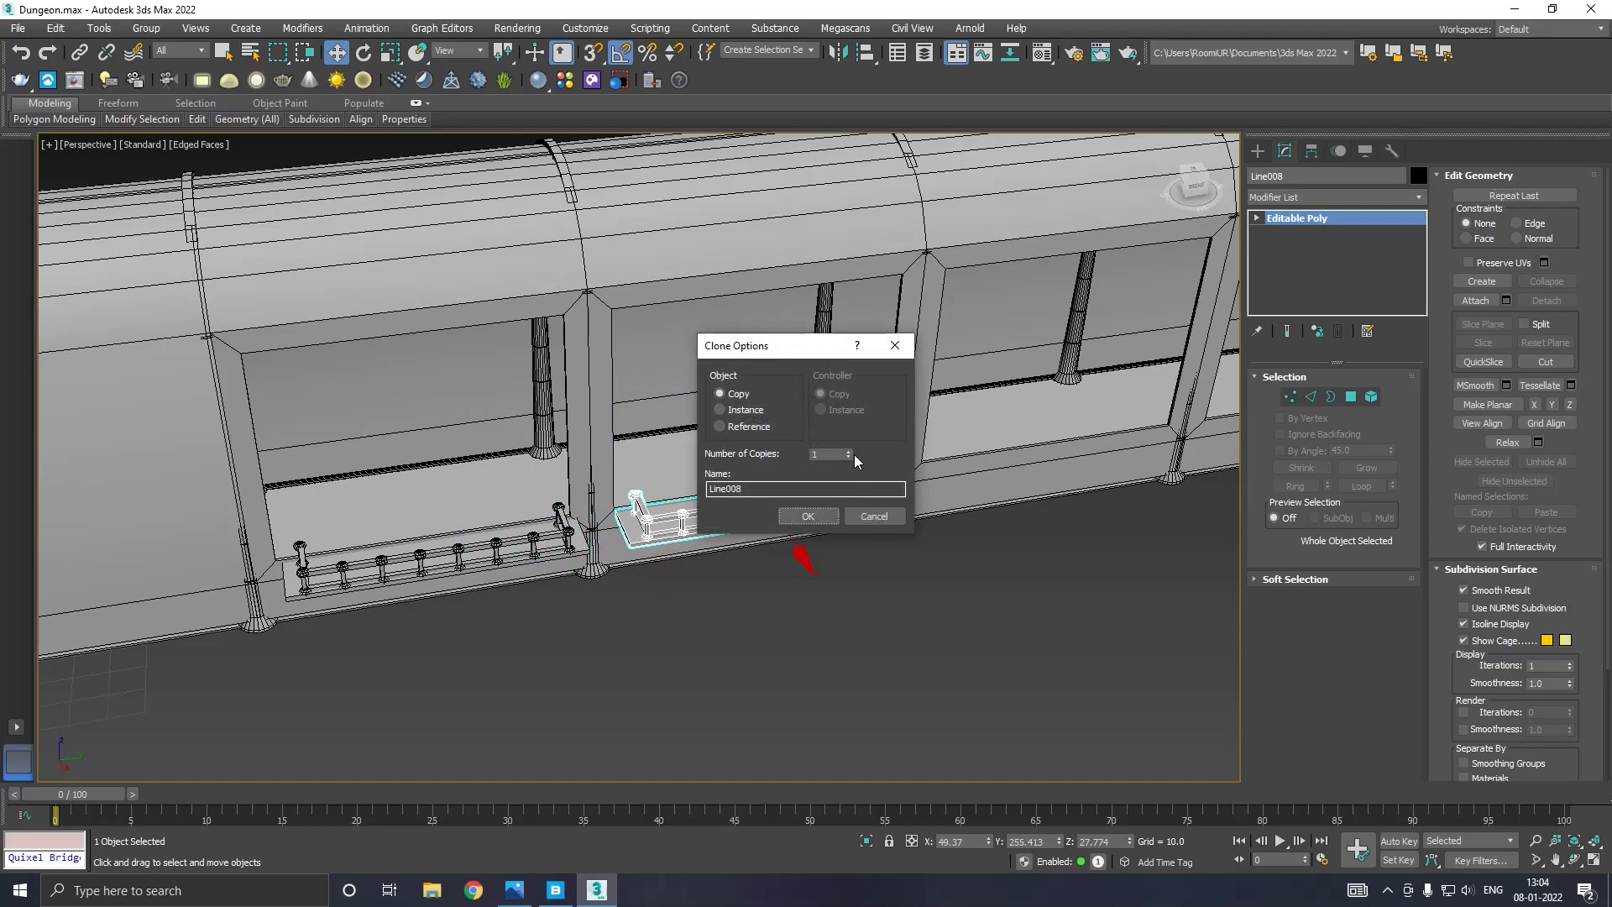
{"action": "left_click", "coordinate": [823, 516]}
{"action": "middle_click_drag", "start_coordinate": [828, 518], "coordinate": [487, 597], "text": "alt"}
{"action": "scroll", "coordinate": [731, 543], "scroll_direction": "down", "scroll_amount": 3}
{"action": "key", "text": "Delete"}
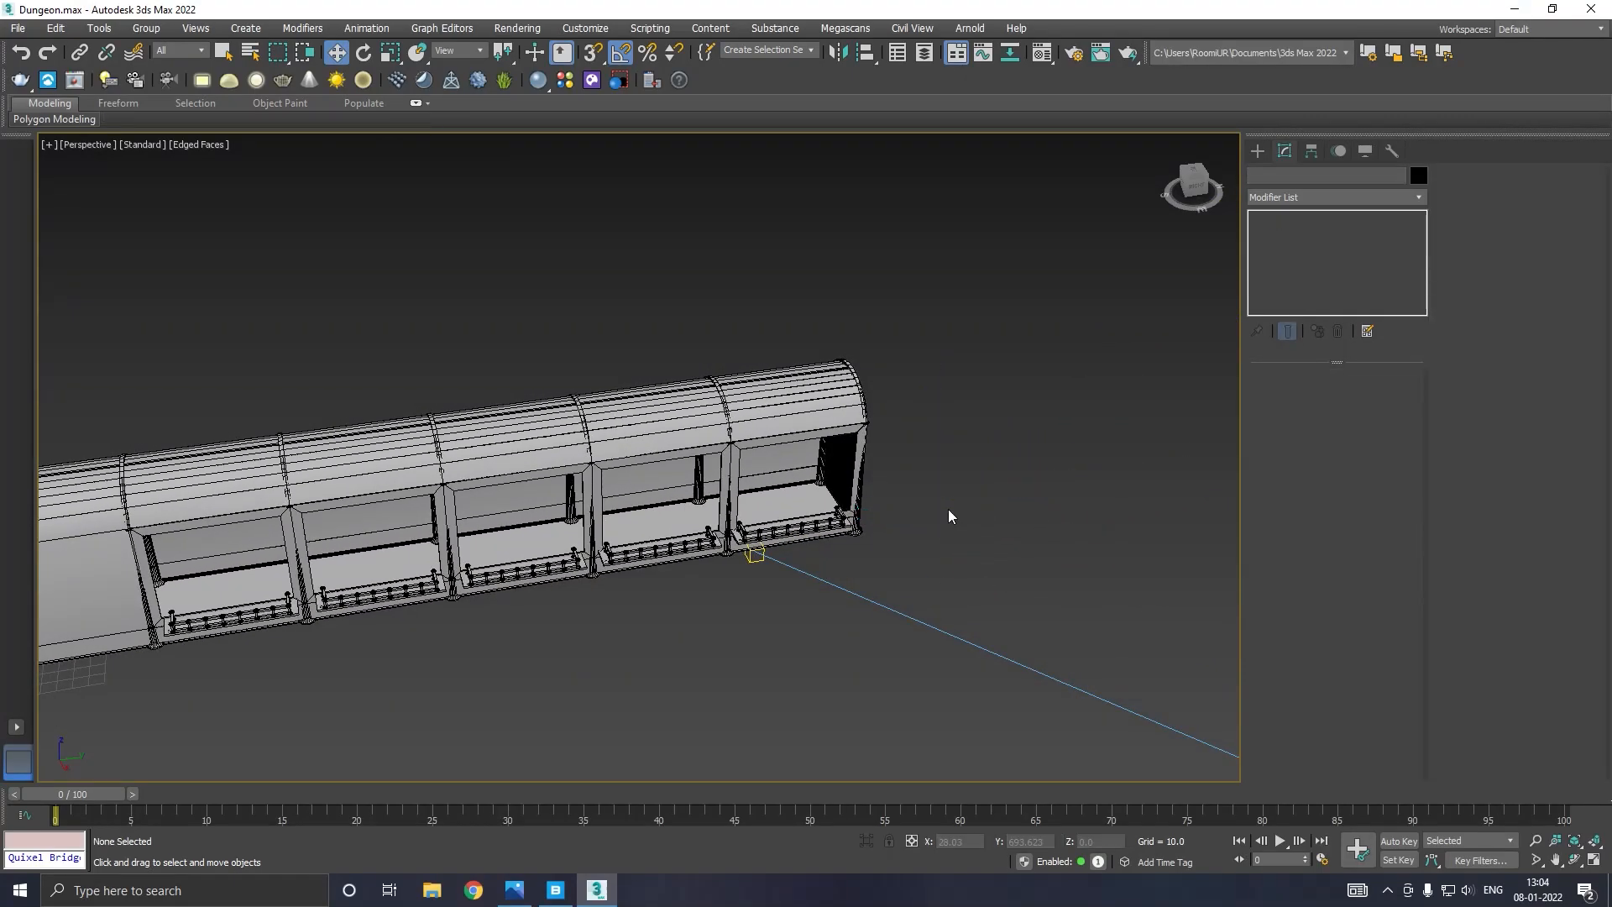
{"action": "left_click", "coordinate": [538, 575]}
{"action": "middle_click_drag", "start_coordinate": [538, 576], "coordinate": [764, 550], "text": "alt"}
{"action": "left_click", "coordinate": [615, 592]}
{"action": "scroll", "coordinate": [537, 598], "scroll_direction": "up", "scroll_amount": 6}
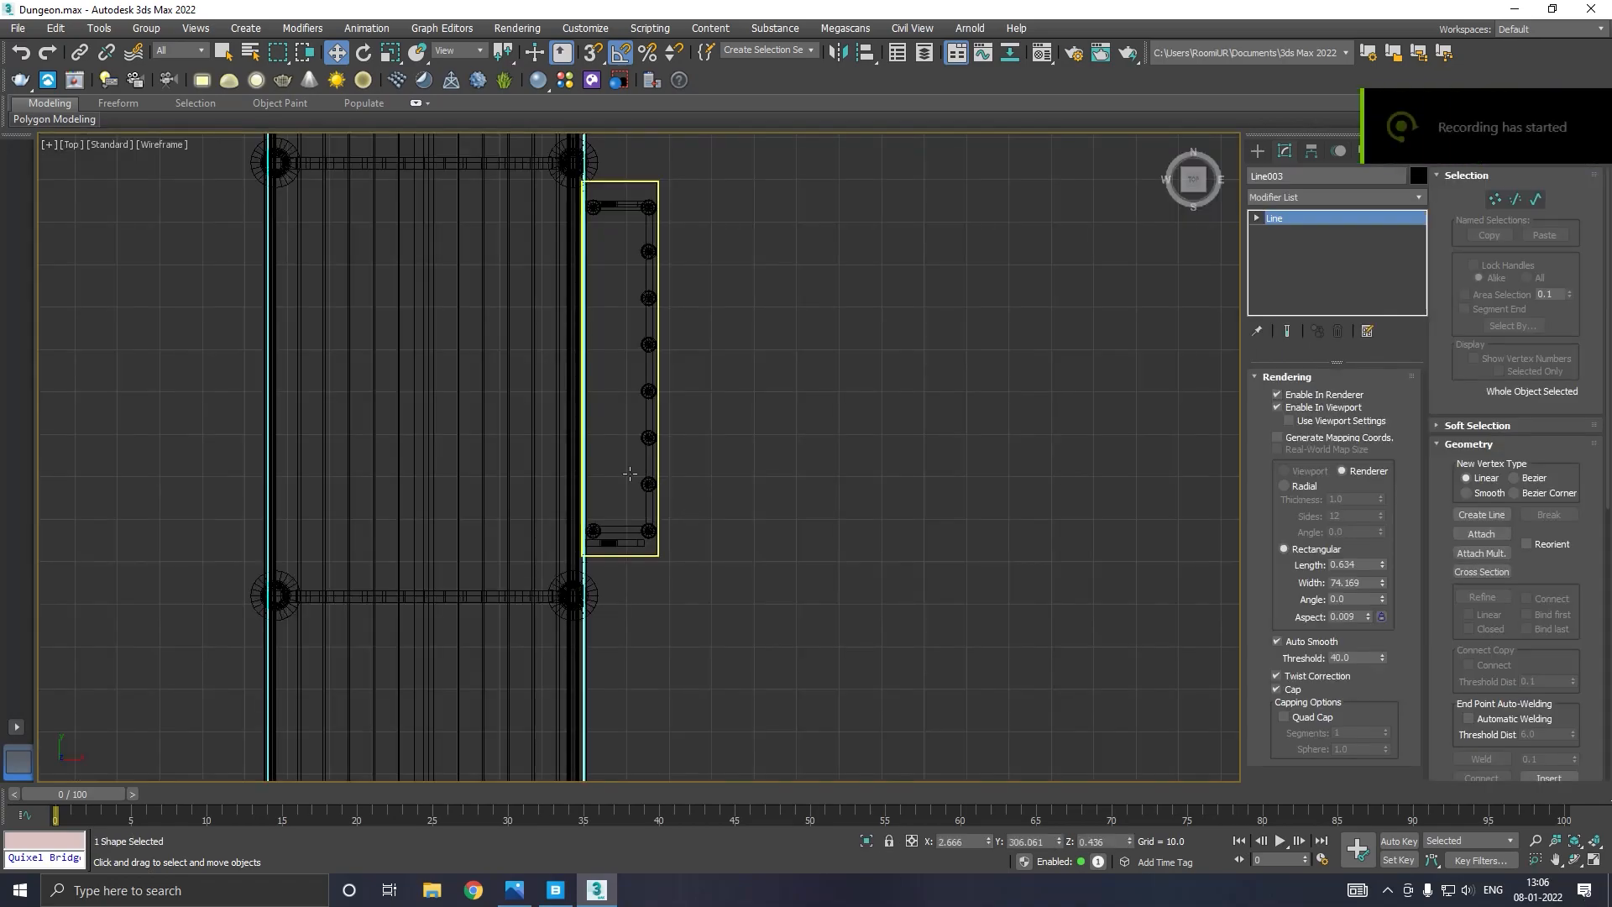
{"action": "scroll", "coordinate": [650, 573], "scroll_direction": "down", "scroll_amount": 10}
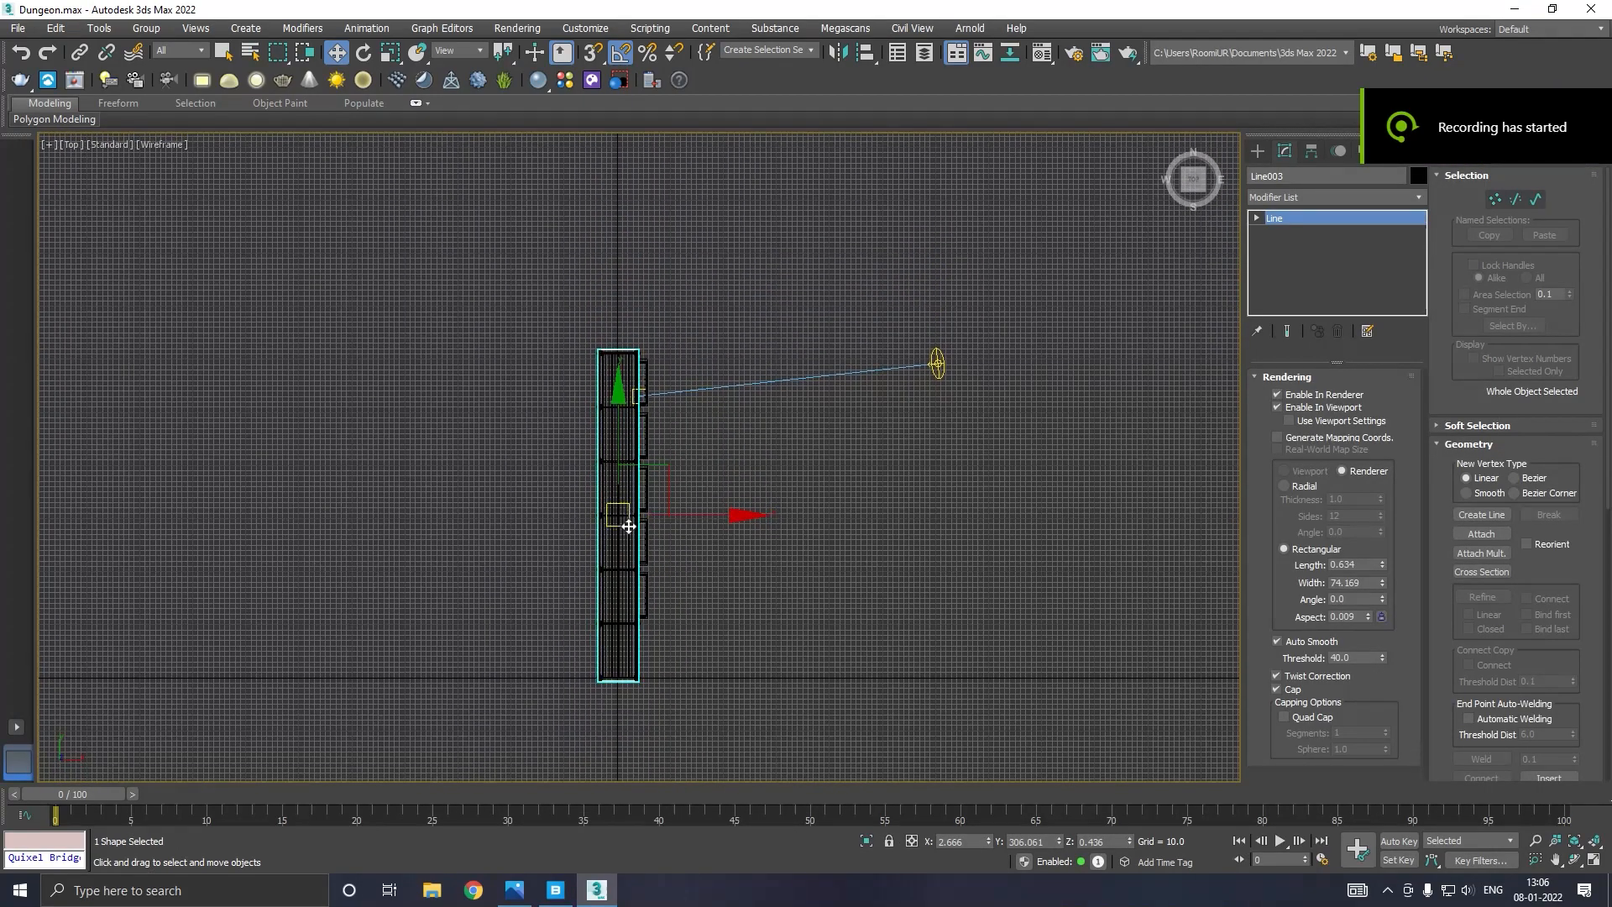
{"action": "scroll", "coordinate": [619, 350], "scroll_direction": "up", "scroll_amount": 2}
{"action": "scroll", "coordinate": [618, 351], "scroll_direction": "up", "scroll_amount": 8}
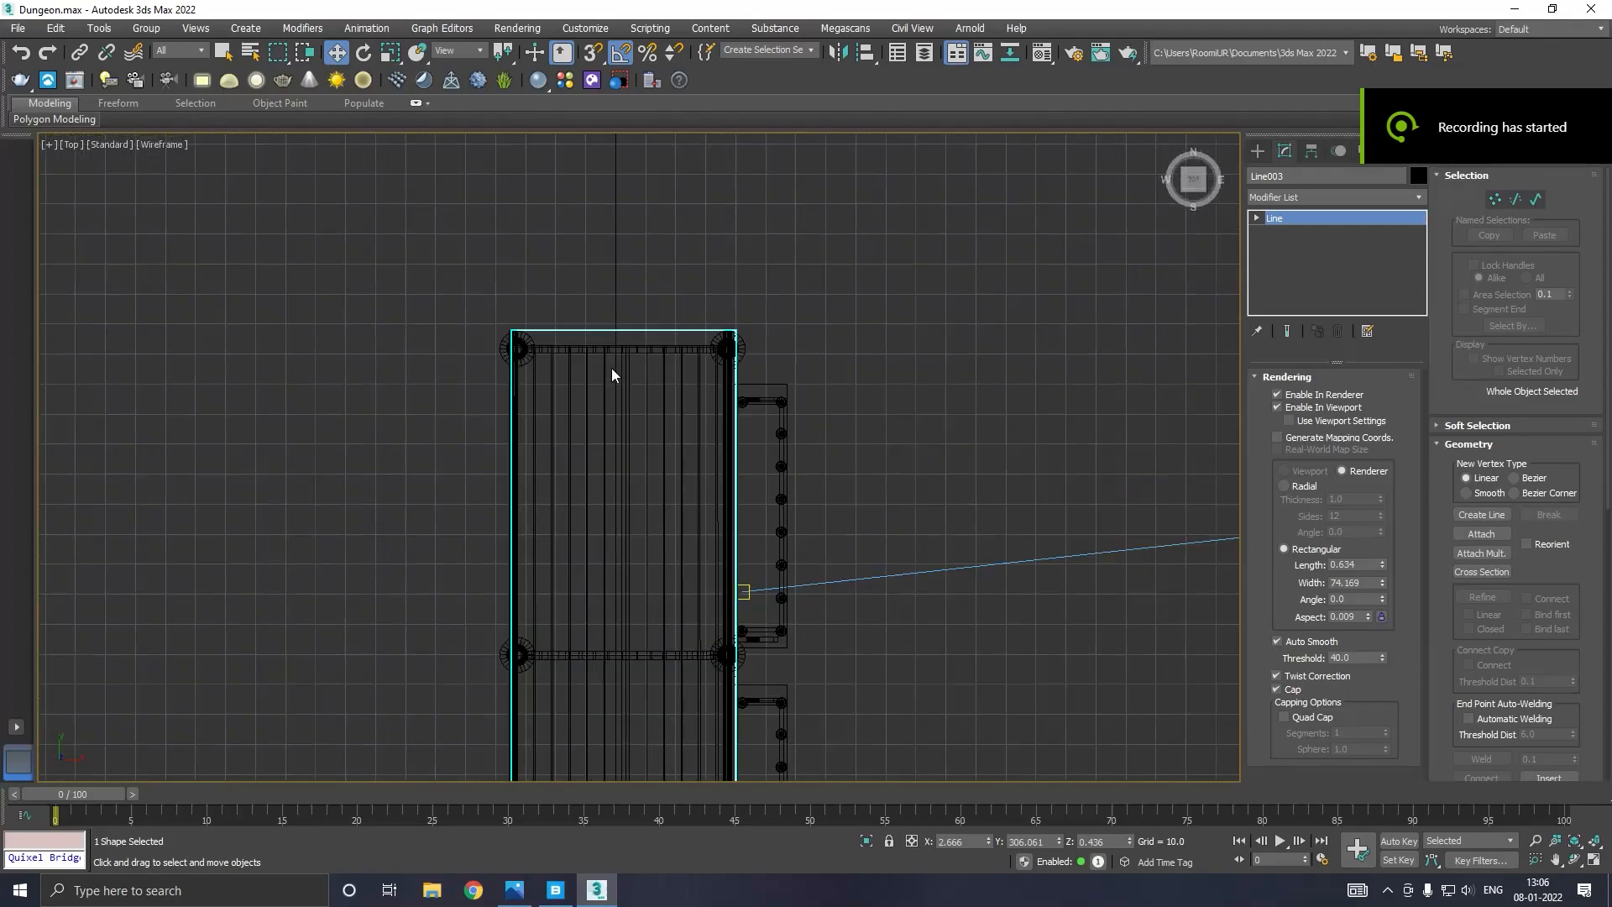
Start the Straight Stair tool from the Stairs geometry category with snapping turned on.
{"action": "left_click", "coordinate": [1259, 150]}
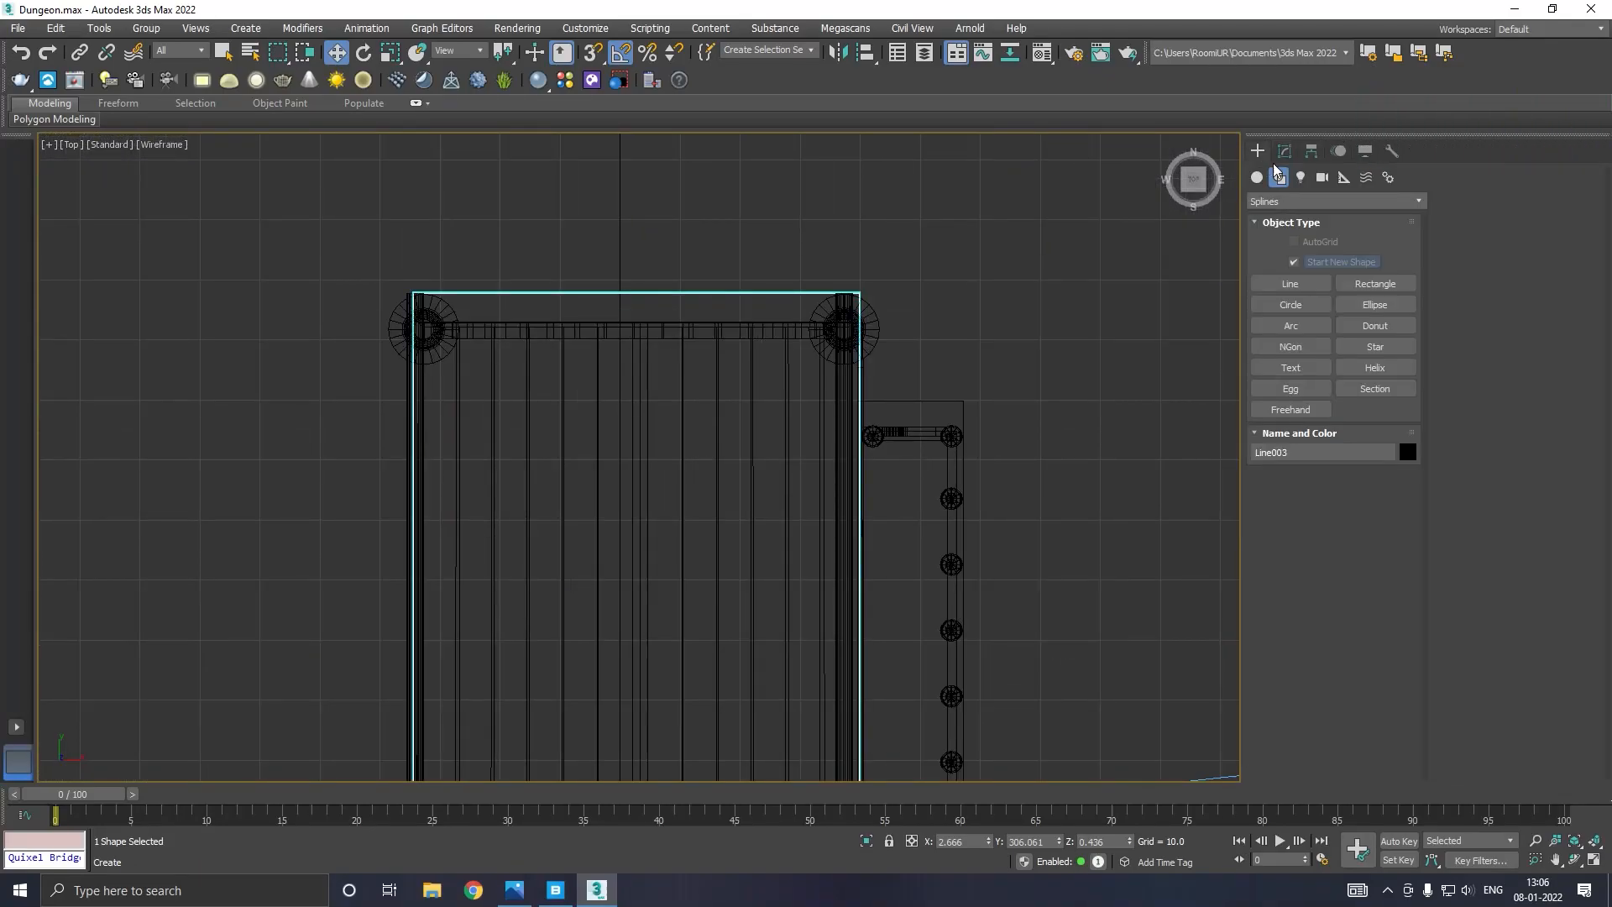
{"action": "left_click", "coordinate": [1257, 177]}
{"action": "left_click", "coordinate": [1285, 199]}
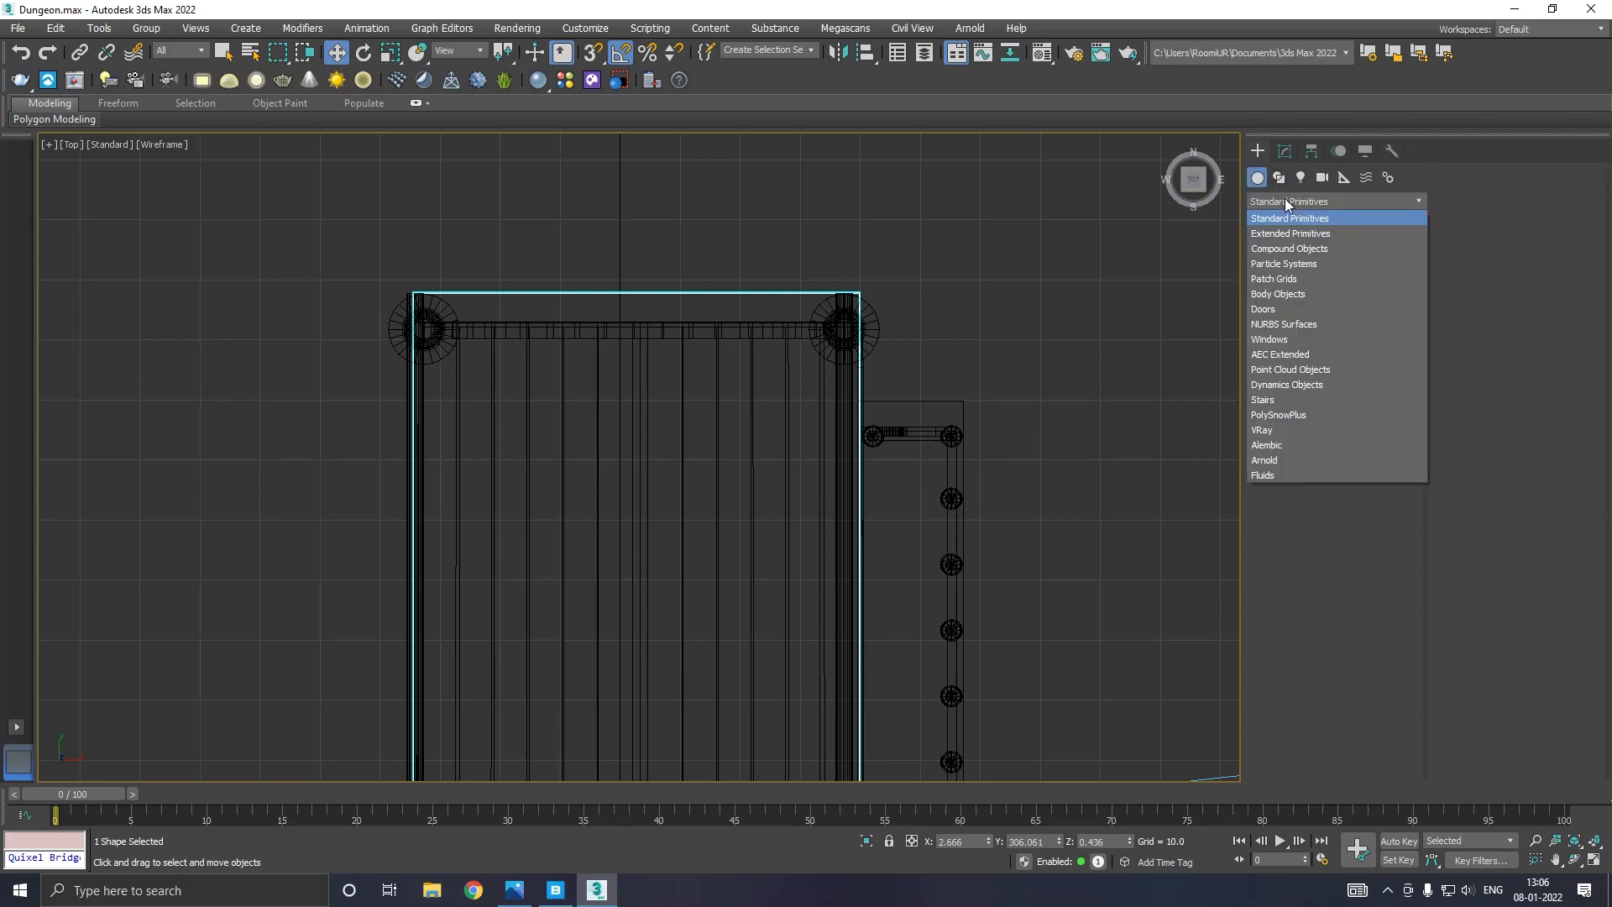
{"action": "left_click", "coordinate": [1273, 400]}
{"action": "left_click", "coordinate": [1290, 263]}
{"action": "left_click", "coordinate": [593, 52]}
{"action": "scroll", "coordinate": [361, 439], "scroll_direction": "down", "scroll_amount": 3}
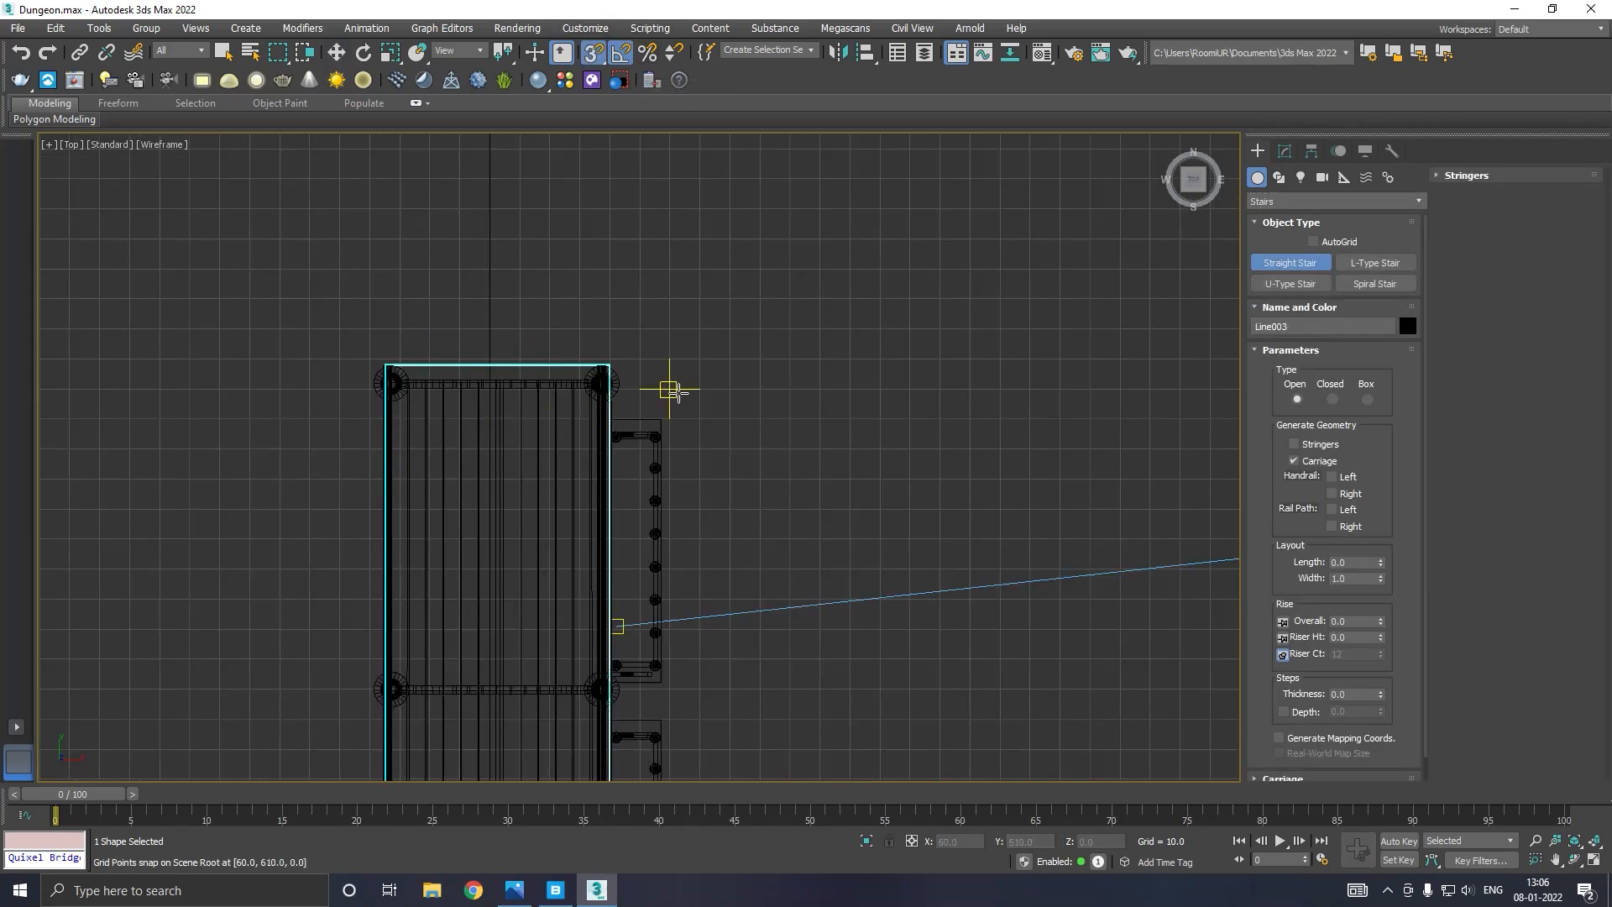
{"action": "left_click_drag", "start_coordinate": [672, 388], "coordinate": [853, 388]}
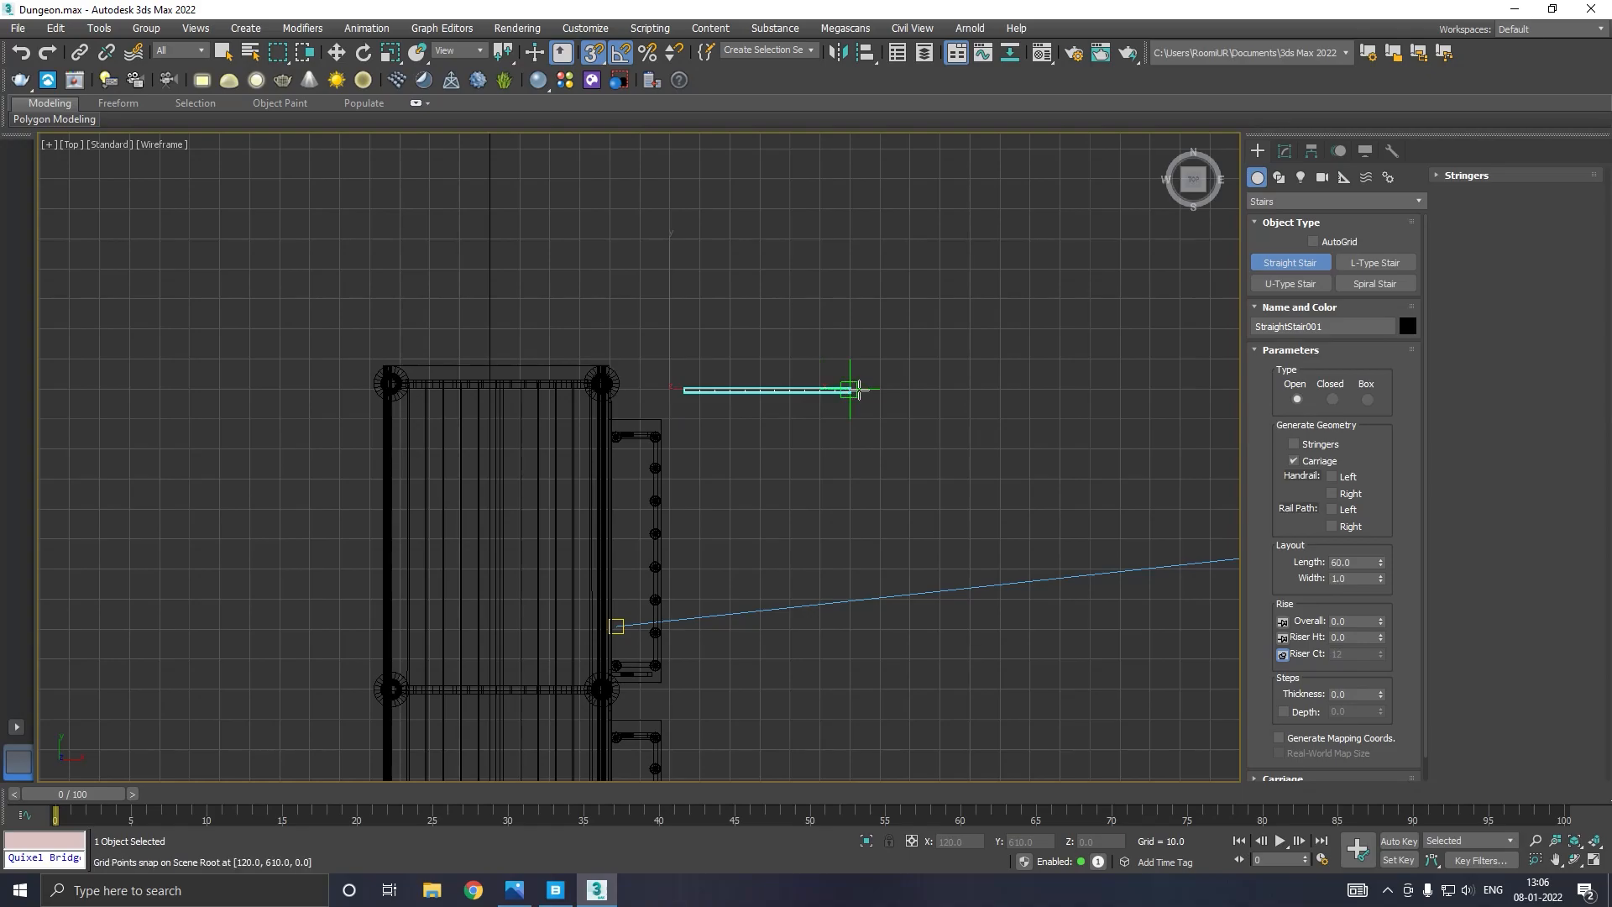
{"action": "left_click", "coordinate": [831, 298]}
{"action": "right_click", "coordinate": [825, 343]}
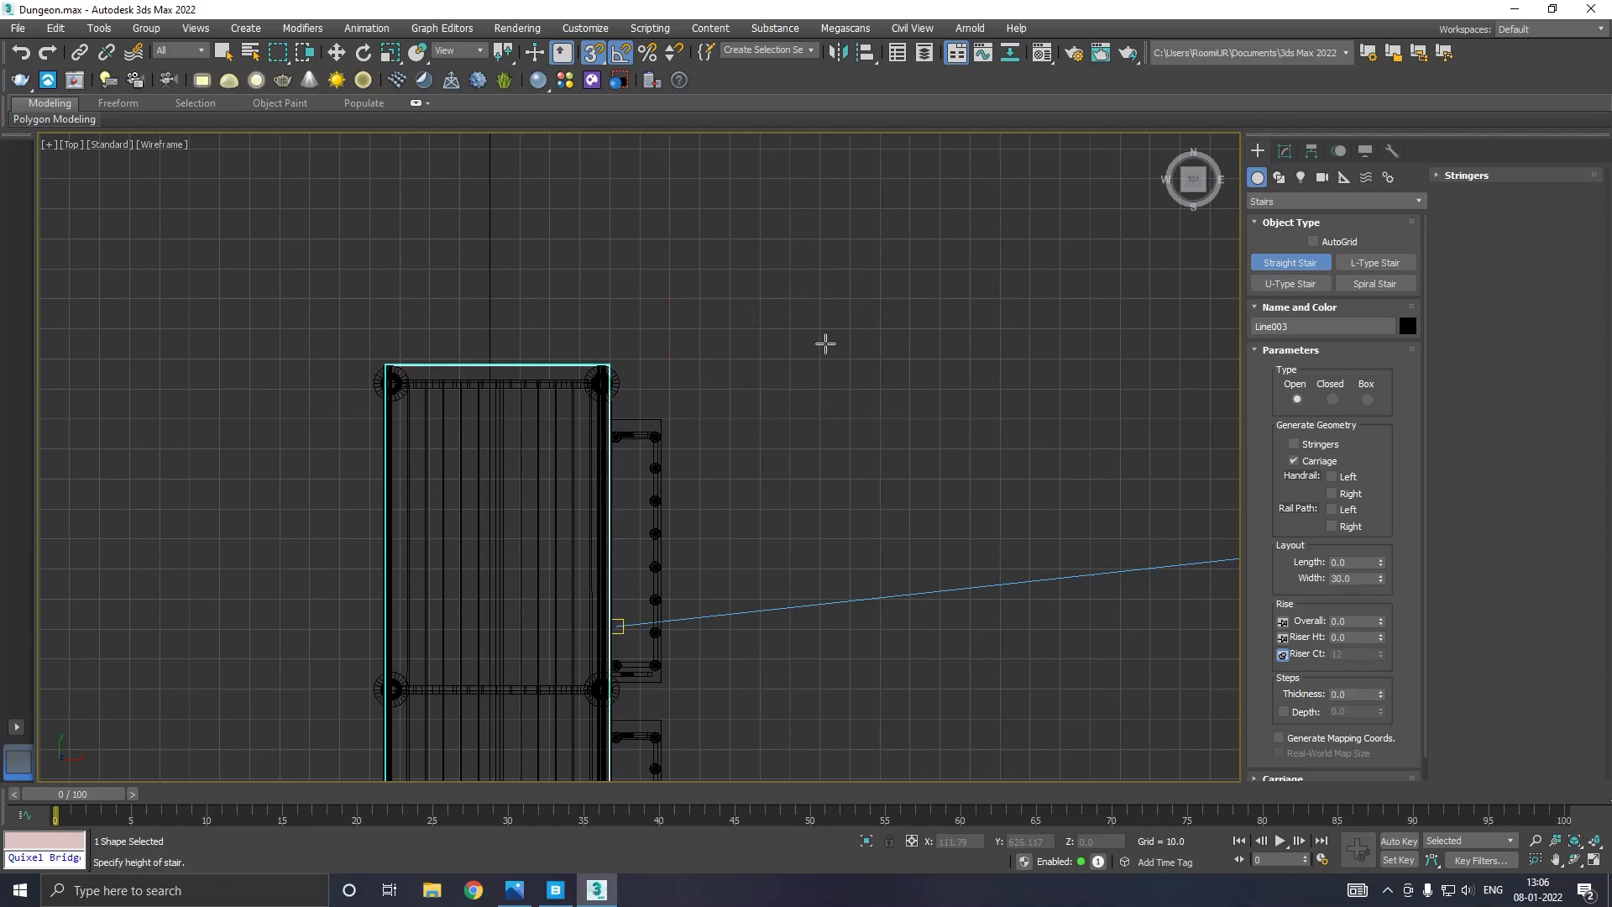
Draw a straight stair 50 long and 20 wide beside the corridor's far end, and turn snapping off in the perspective view.
{"action": "left_click_drag", "start_coordinate": [703, 387], "coordinate": [851, 387]}
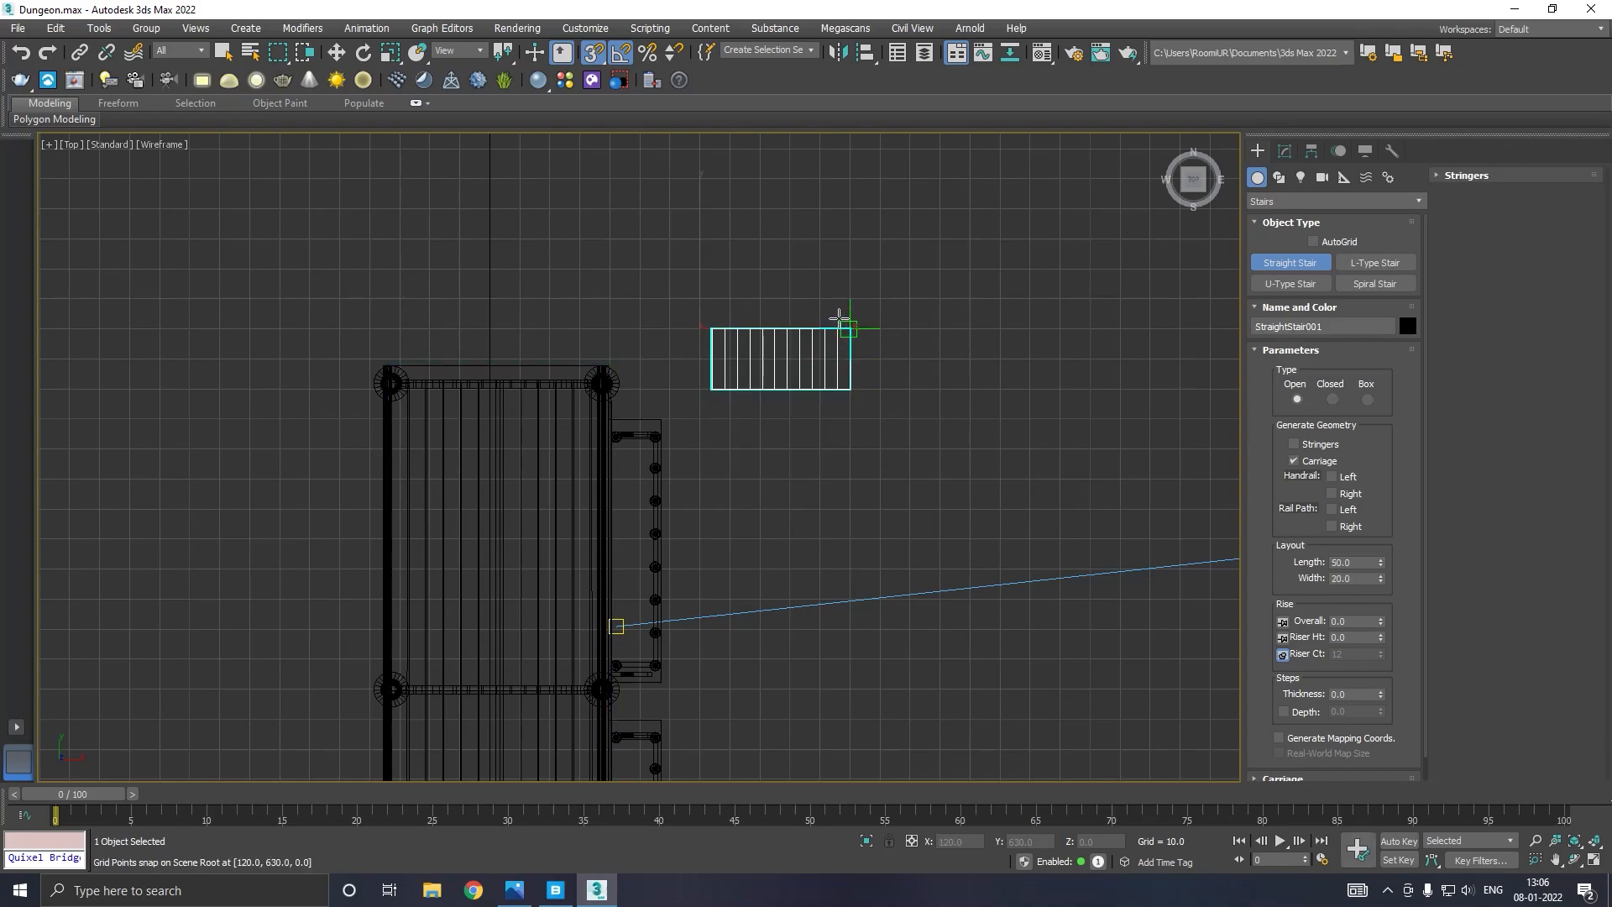
{"action": "left_click", "coordinate": [839, 316]}
{"action": "left_click", "coordinate": [800, 386]}
{"action": "key", "text": "w"}
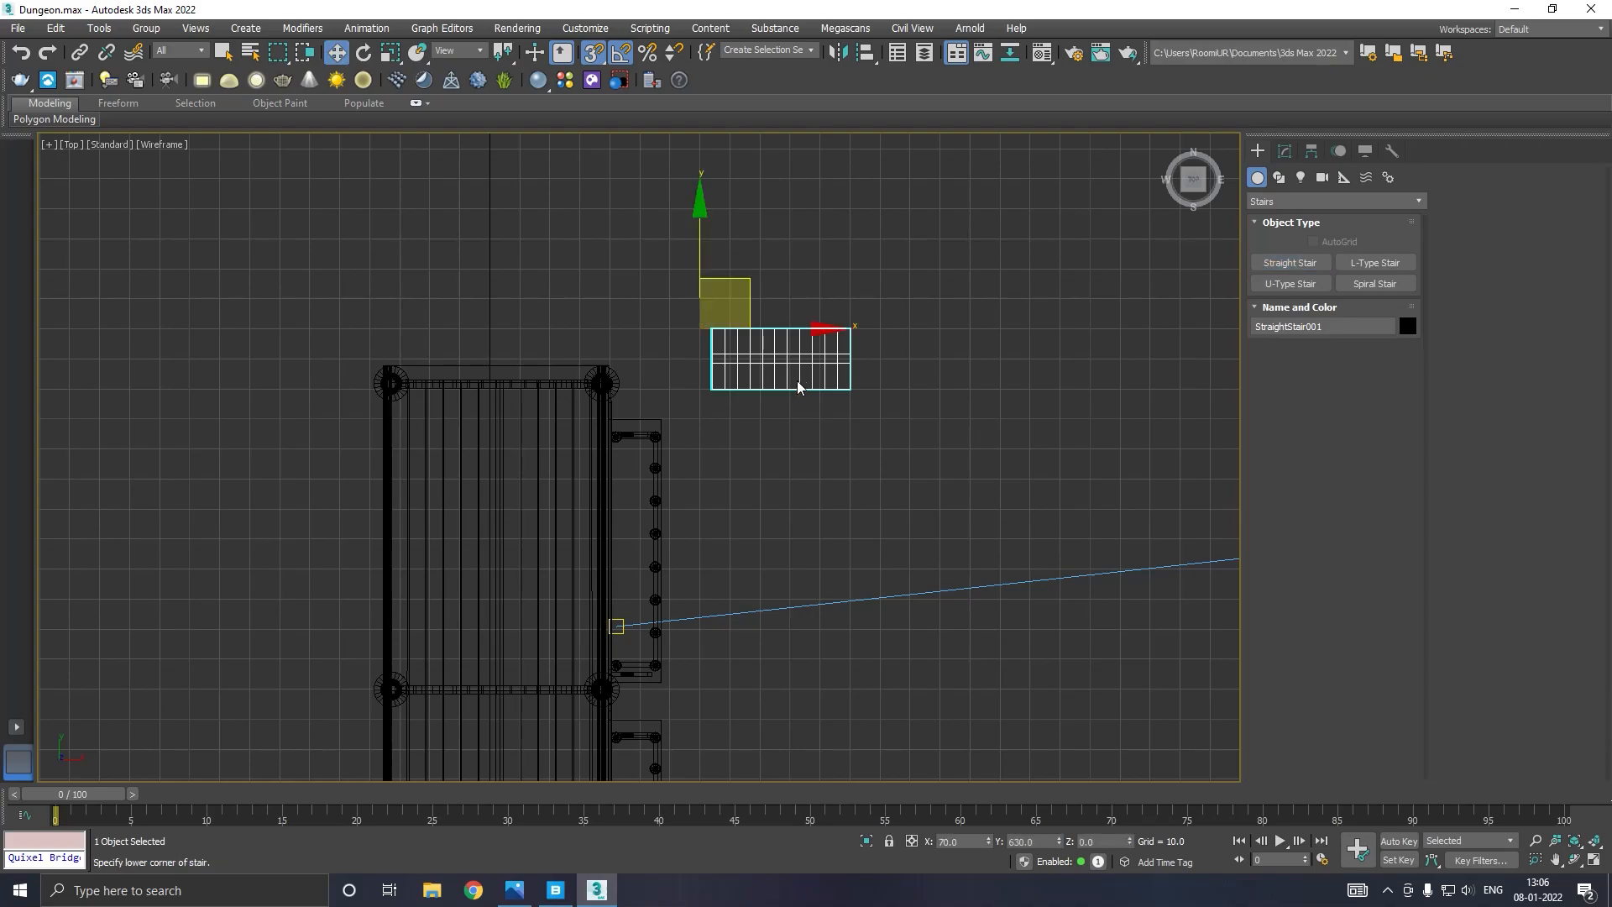
{"action": "key", "text": "p"}
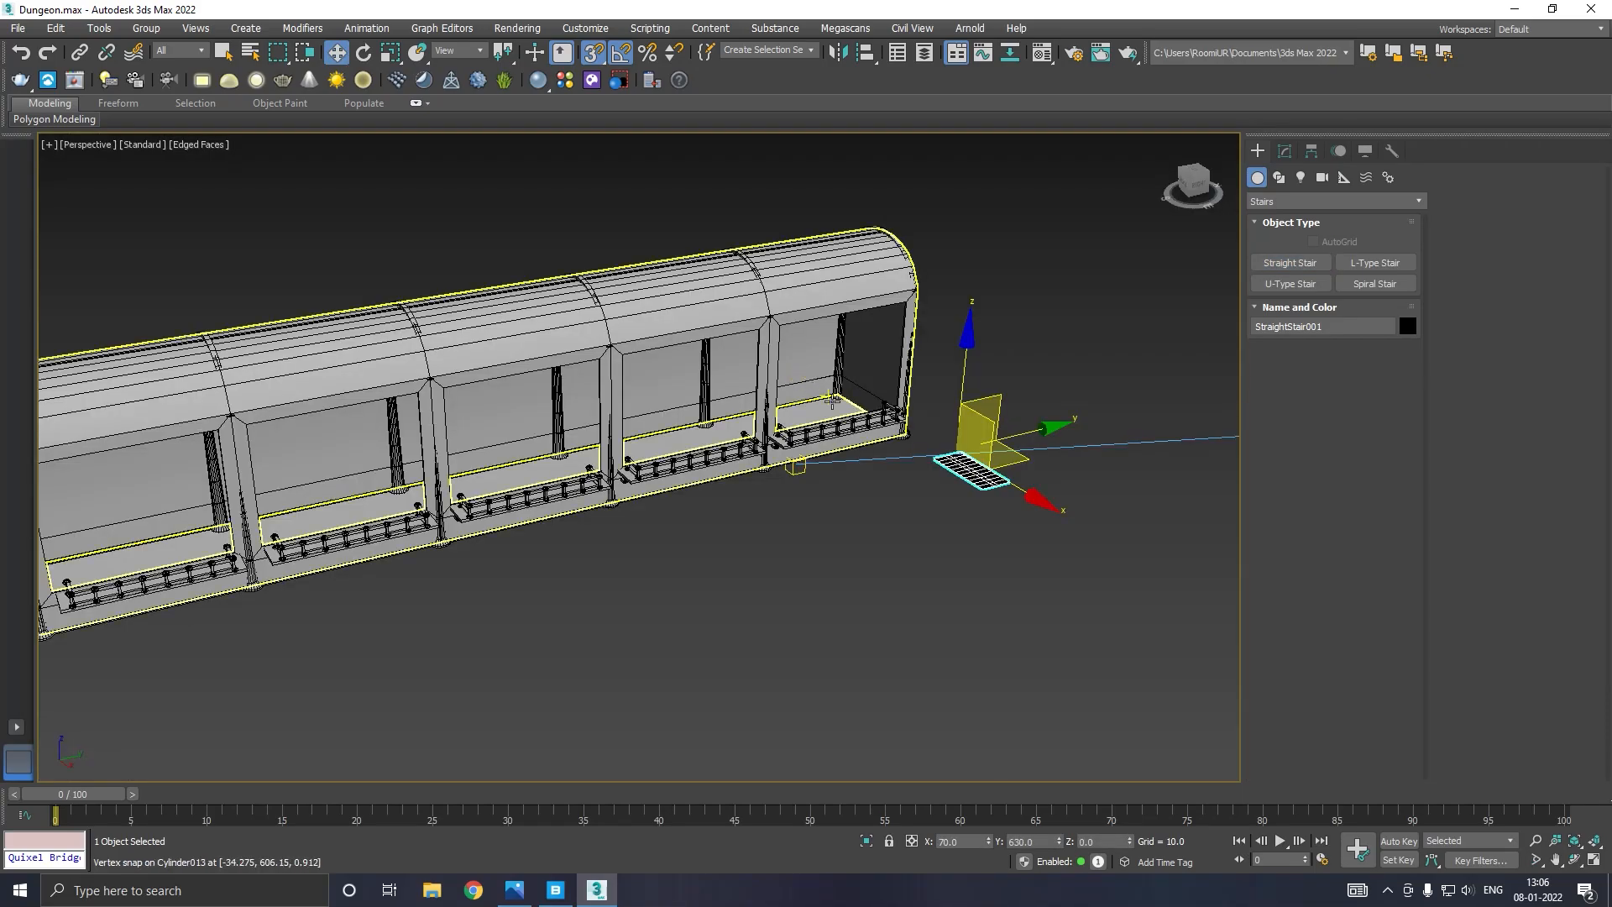
{"action": "left_click", "coordinate": [595, 55]}
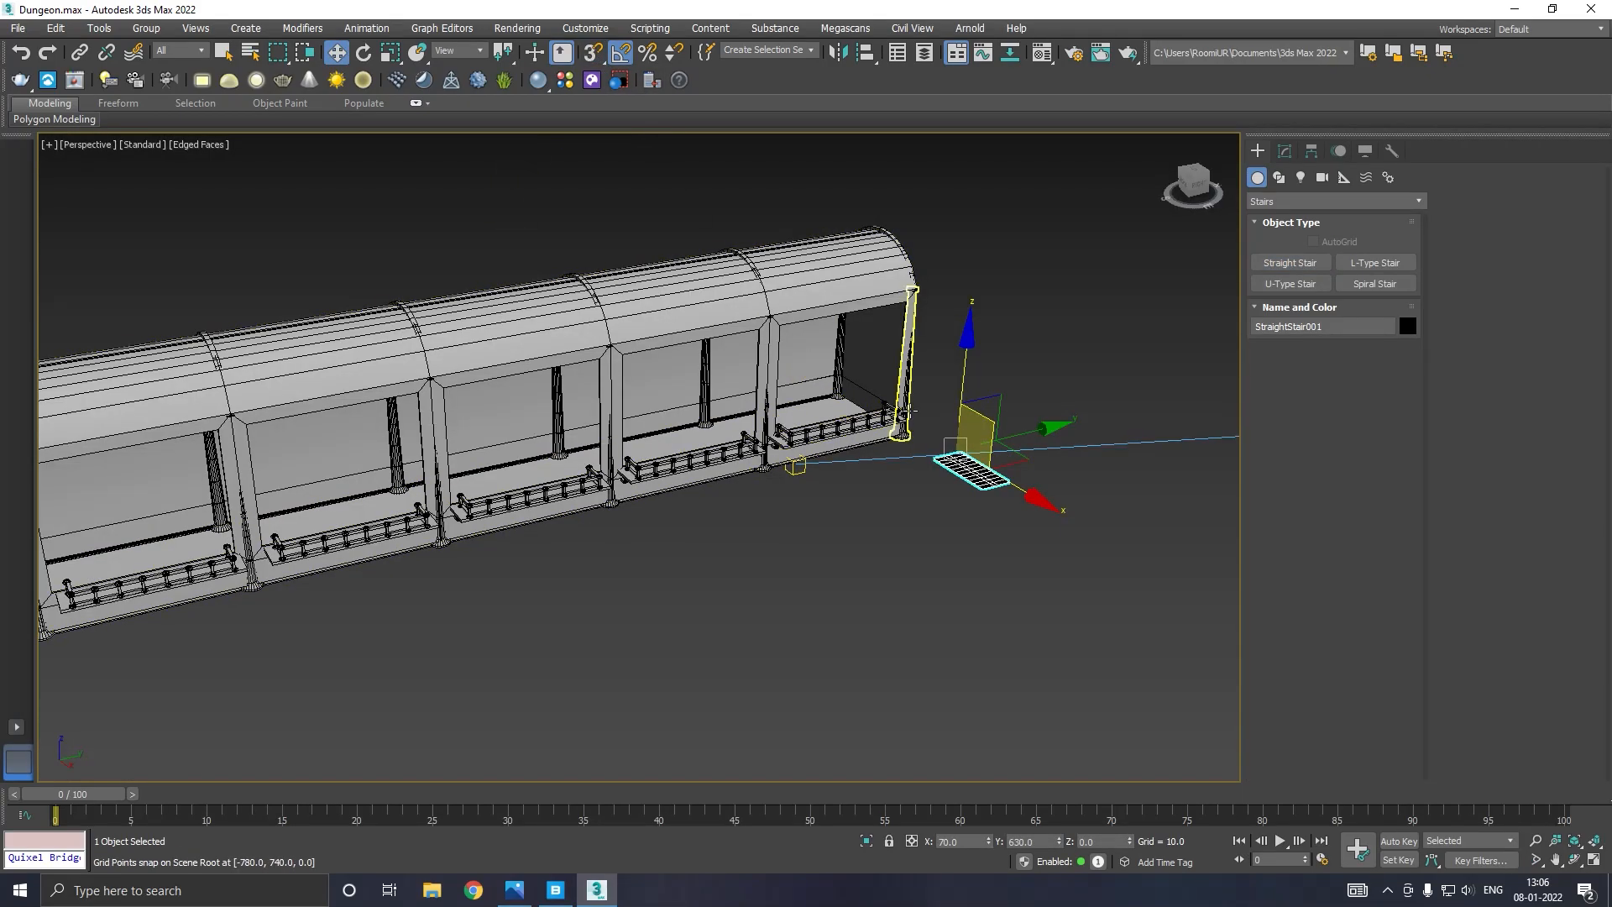
Centre the stair's pivot on the object and rotate the stair about the vertical axis so its length runs parallel to the corridor.
{"action": "key", "text": "m"}
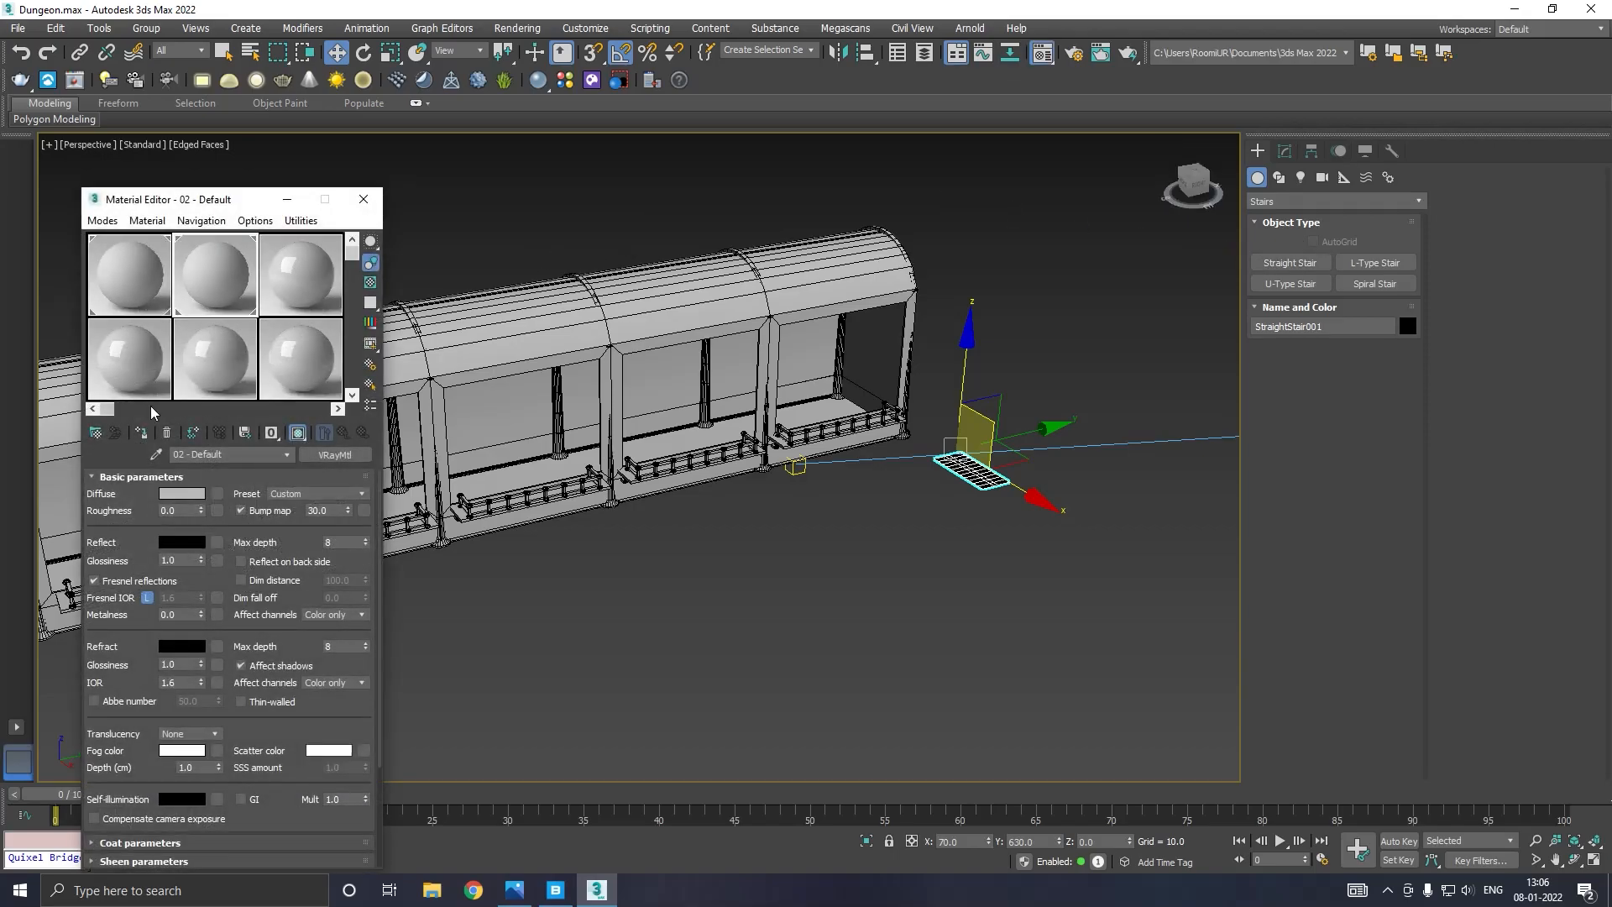
{"action": "key", "text": "m"}
{"action": "scroll", "coordinate": [962, 460], "scroll_direction": "up", "scroll_amount": 5}
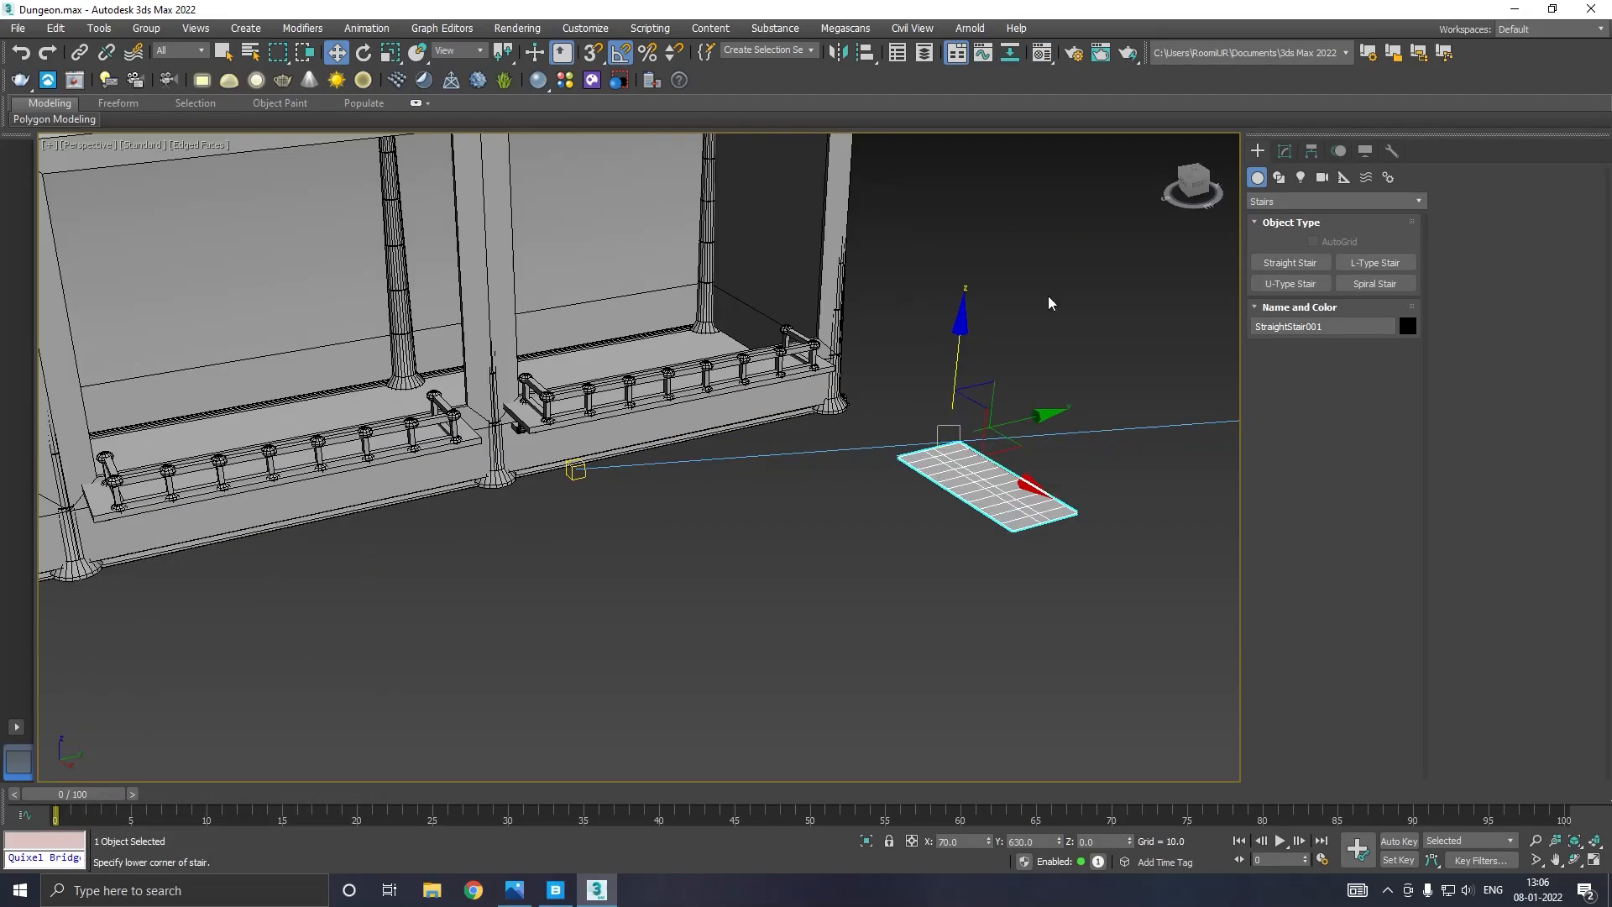
{"action": "left_click", "coordinate": [1311, 151]}
{"action": "left_click", "coordinate": [1333, 267]}
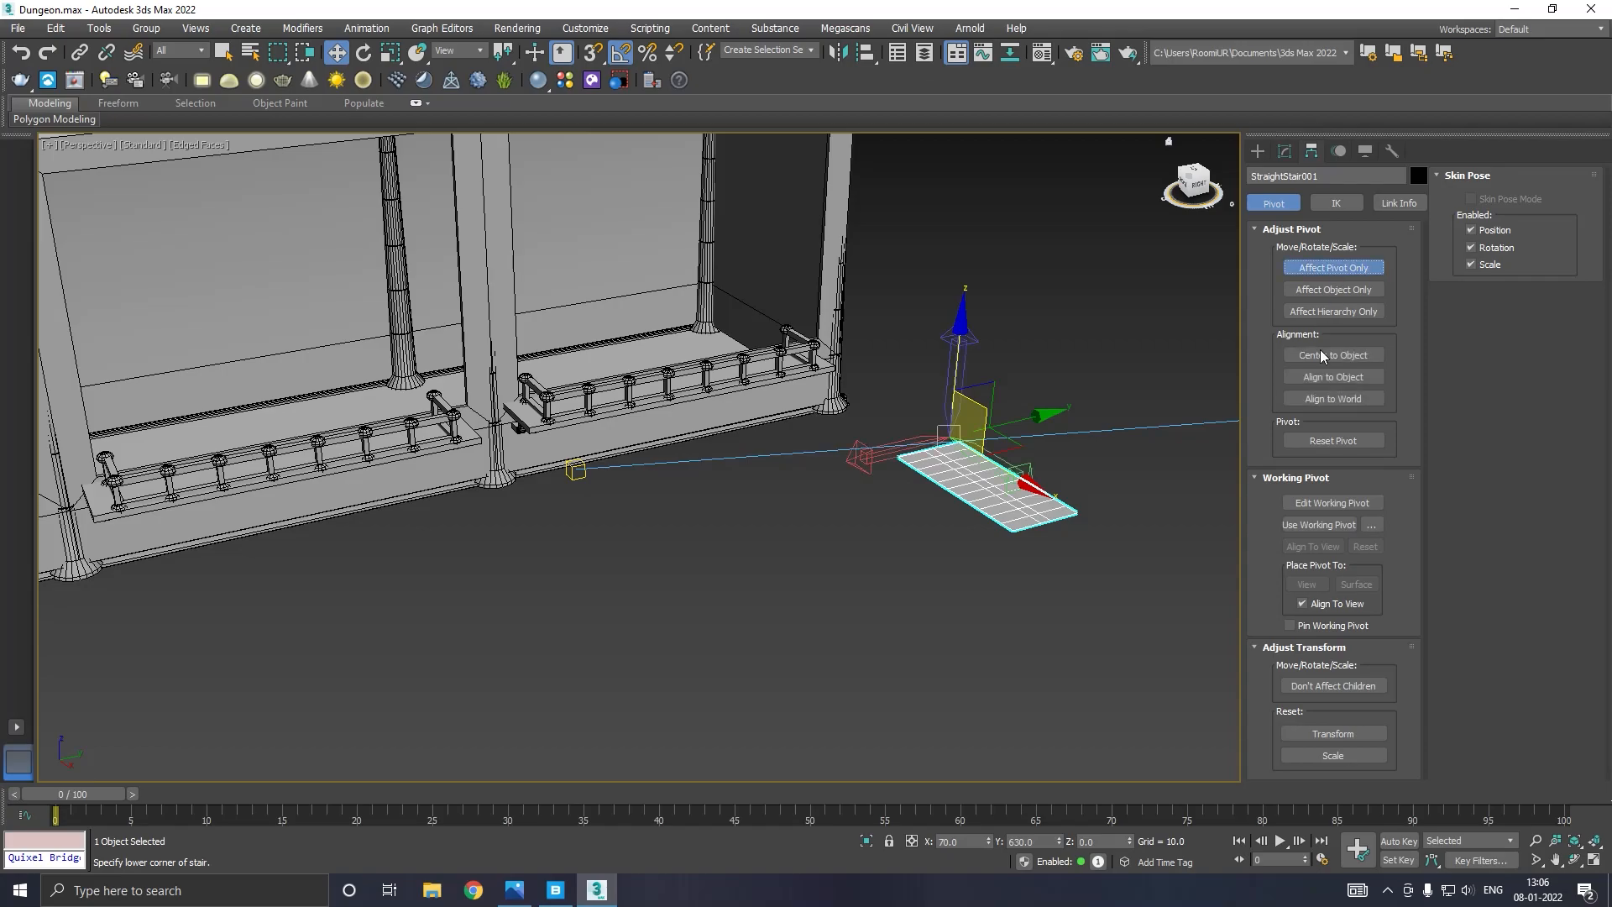
{"action": "left_click", "coordinate": [1328, 354]}
{"action": "left_click", "coordinate": [1284, 151]}
{"action": "key", "text": "e"}
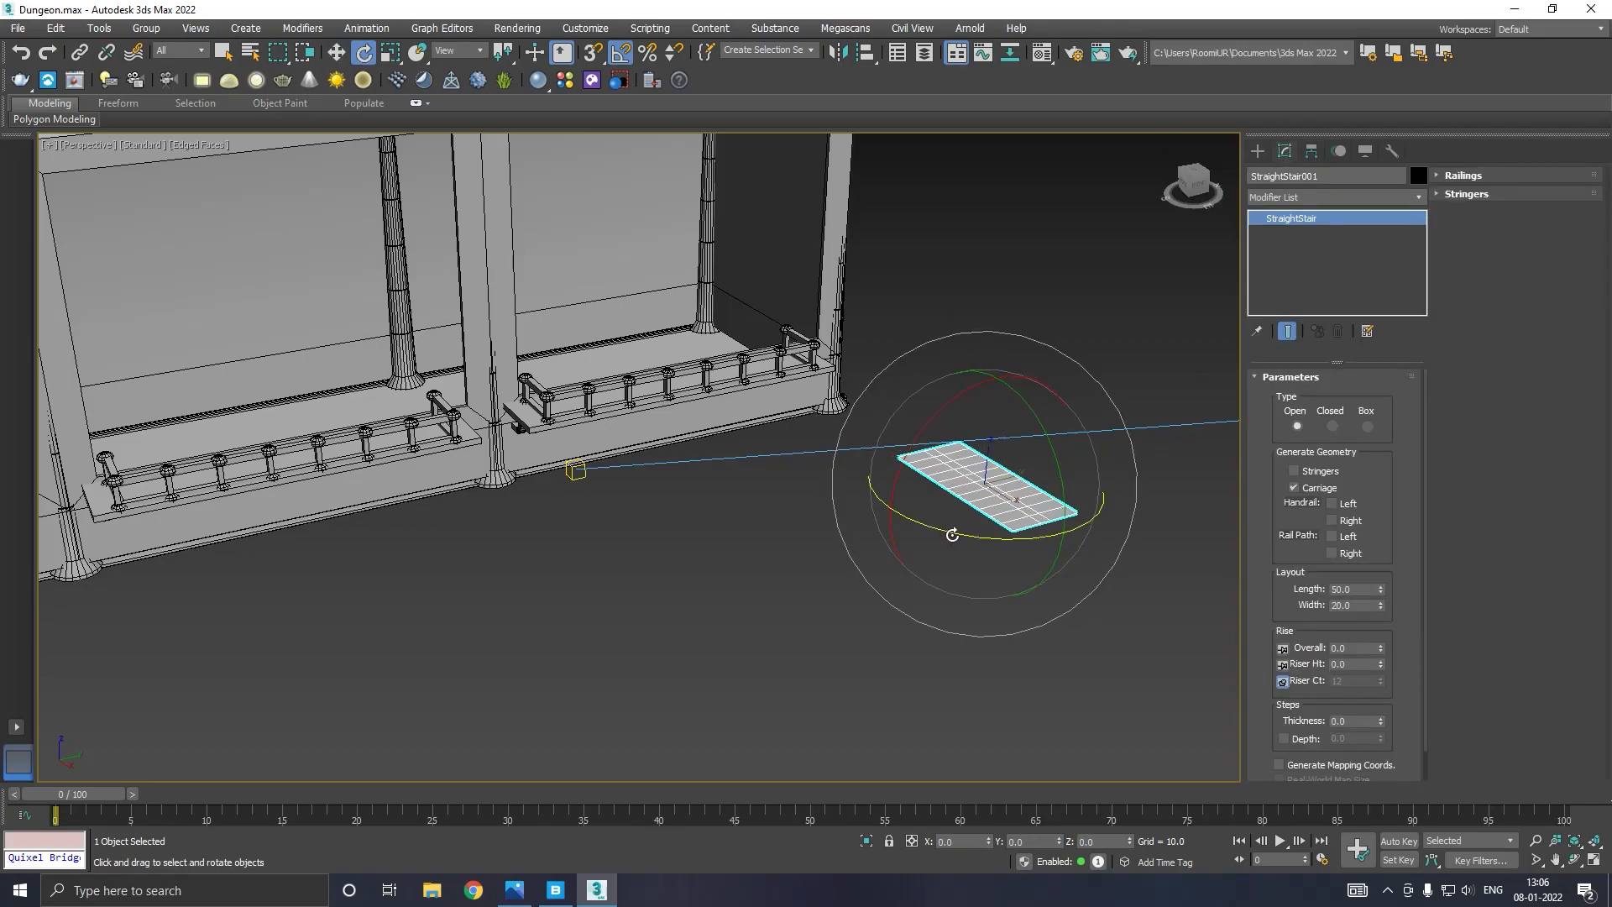
{"action": "left_click_drag", "start_coordinate": [952, 535], "coordinate": [1021, 515]}
{"action": "key", "text": "w"}
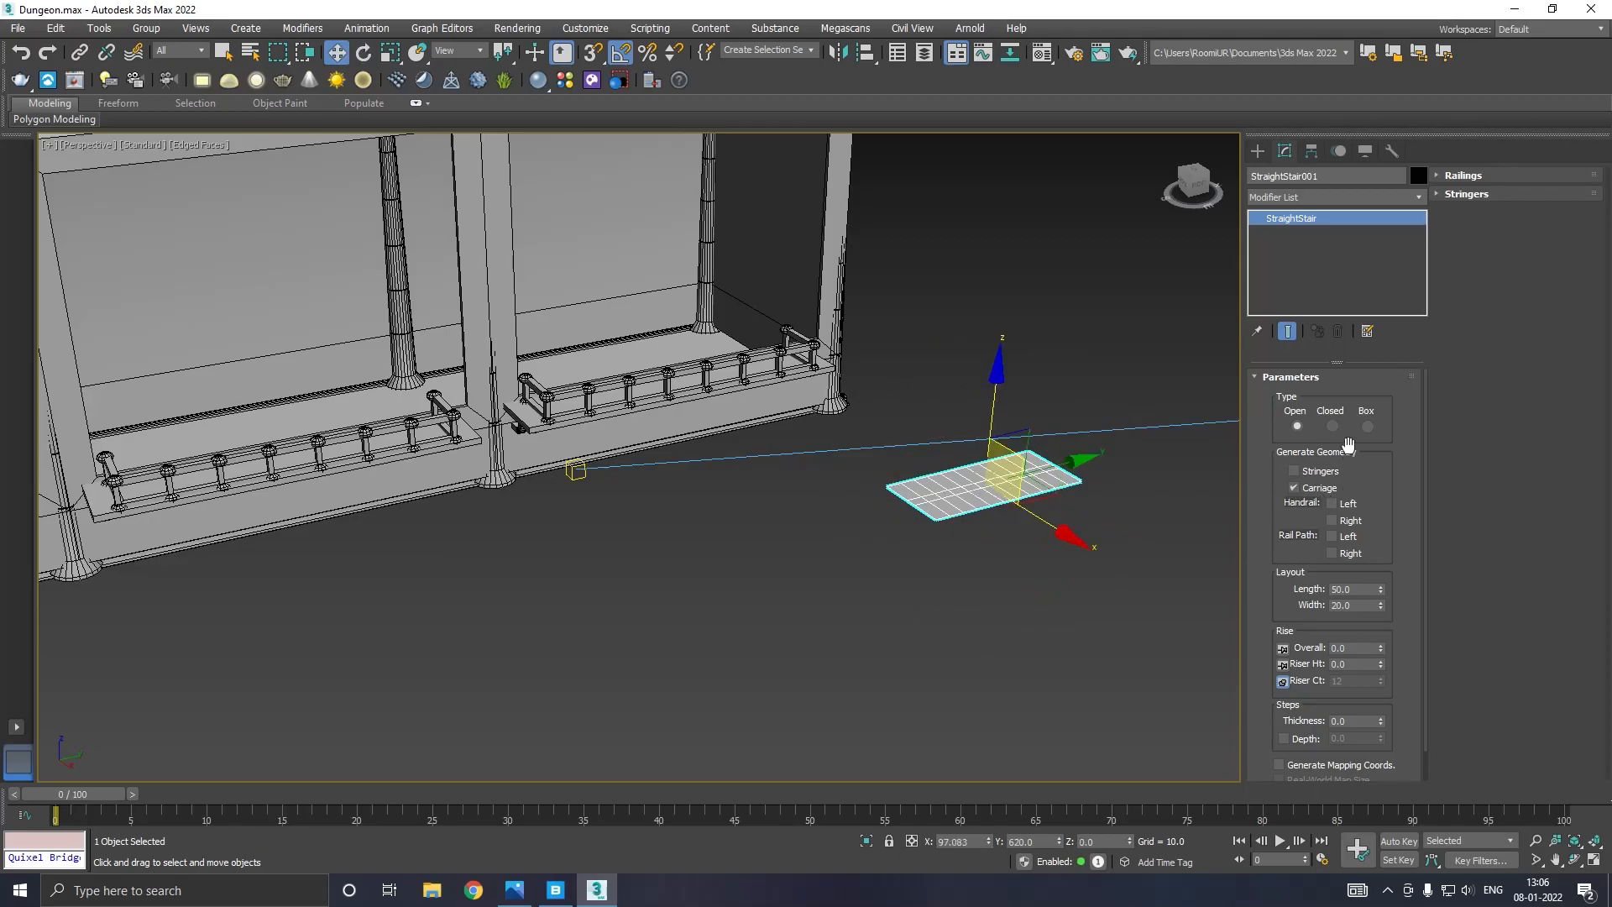
Give the stair 4 risers with a riser height of 1.96, a length of 25.5 and a width of 23.2.
{"action": "left_click_drag", "start_coordinate": [1381, 664], "coordinate": [1354, 511]}
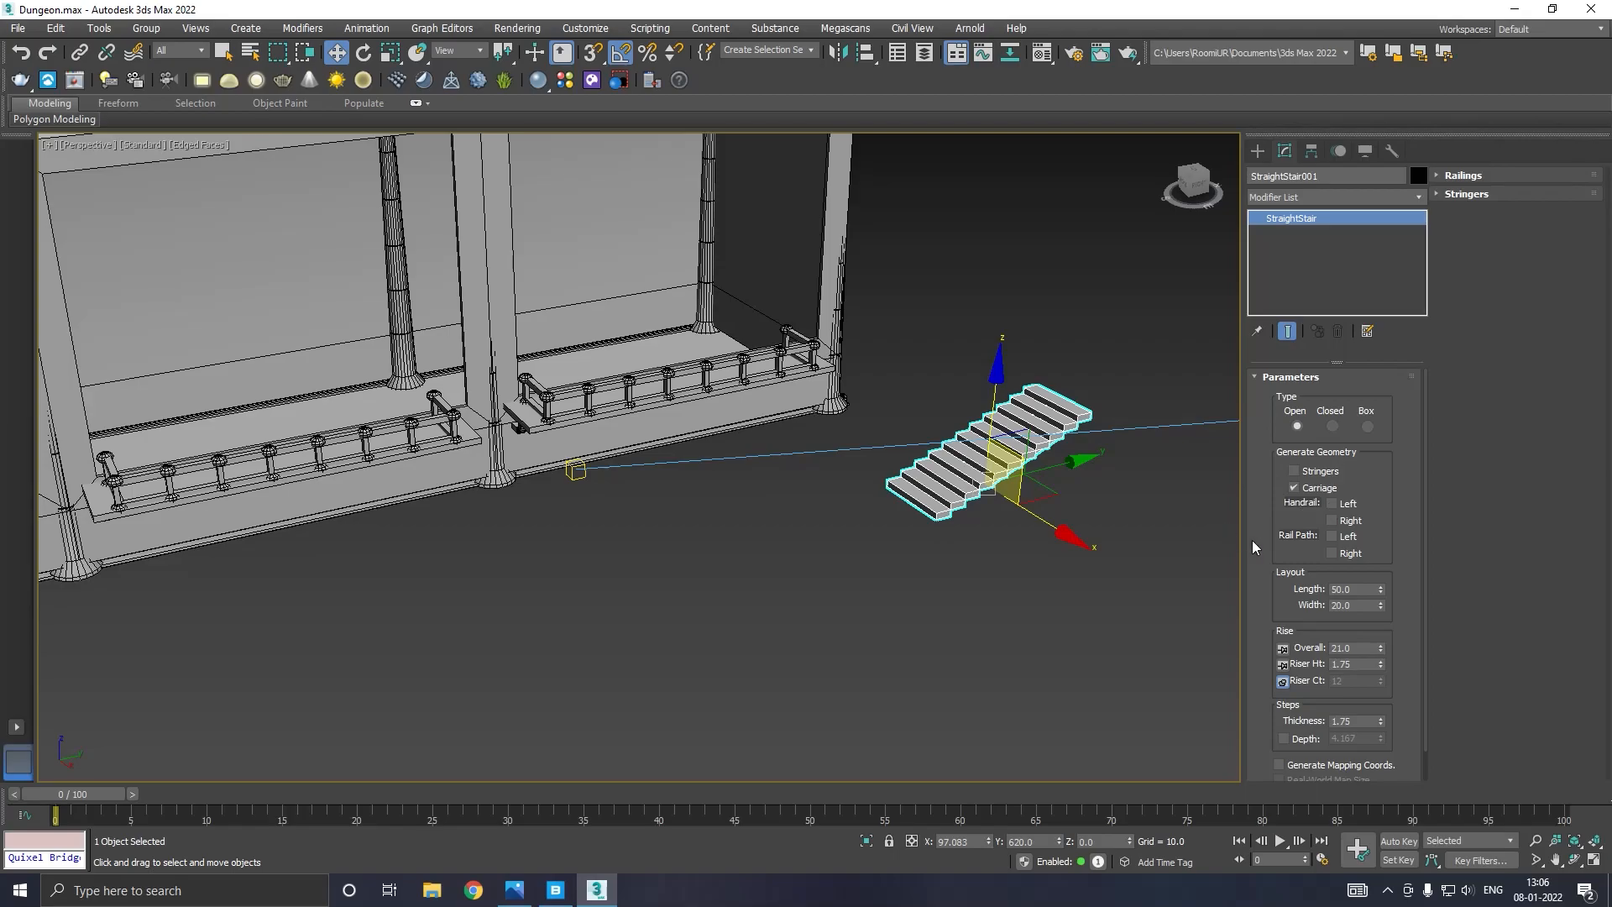
{"action": "left_click", "coordinate": [1283, 665]}
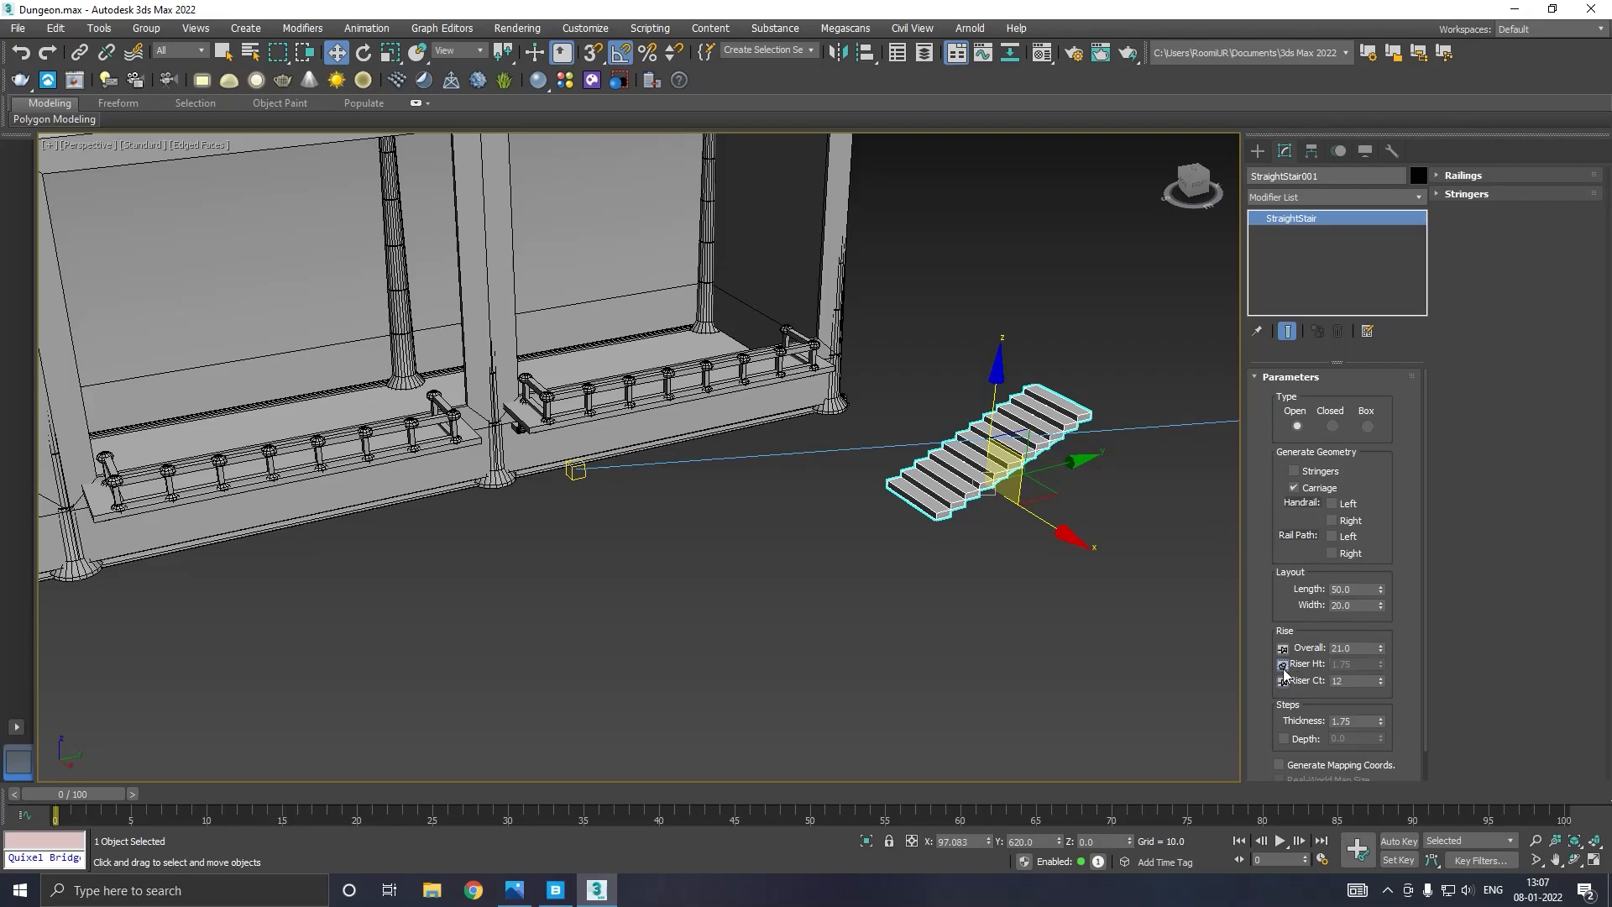
{"action": "left_click_drag", "start_coordinate": [1380, 687], "coordinate": [1384, 696]}
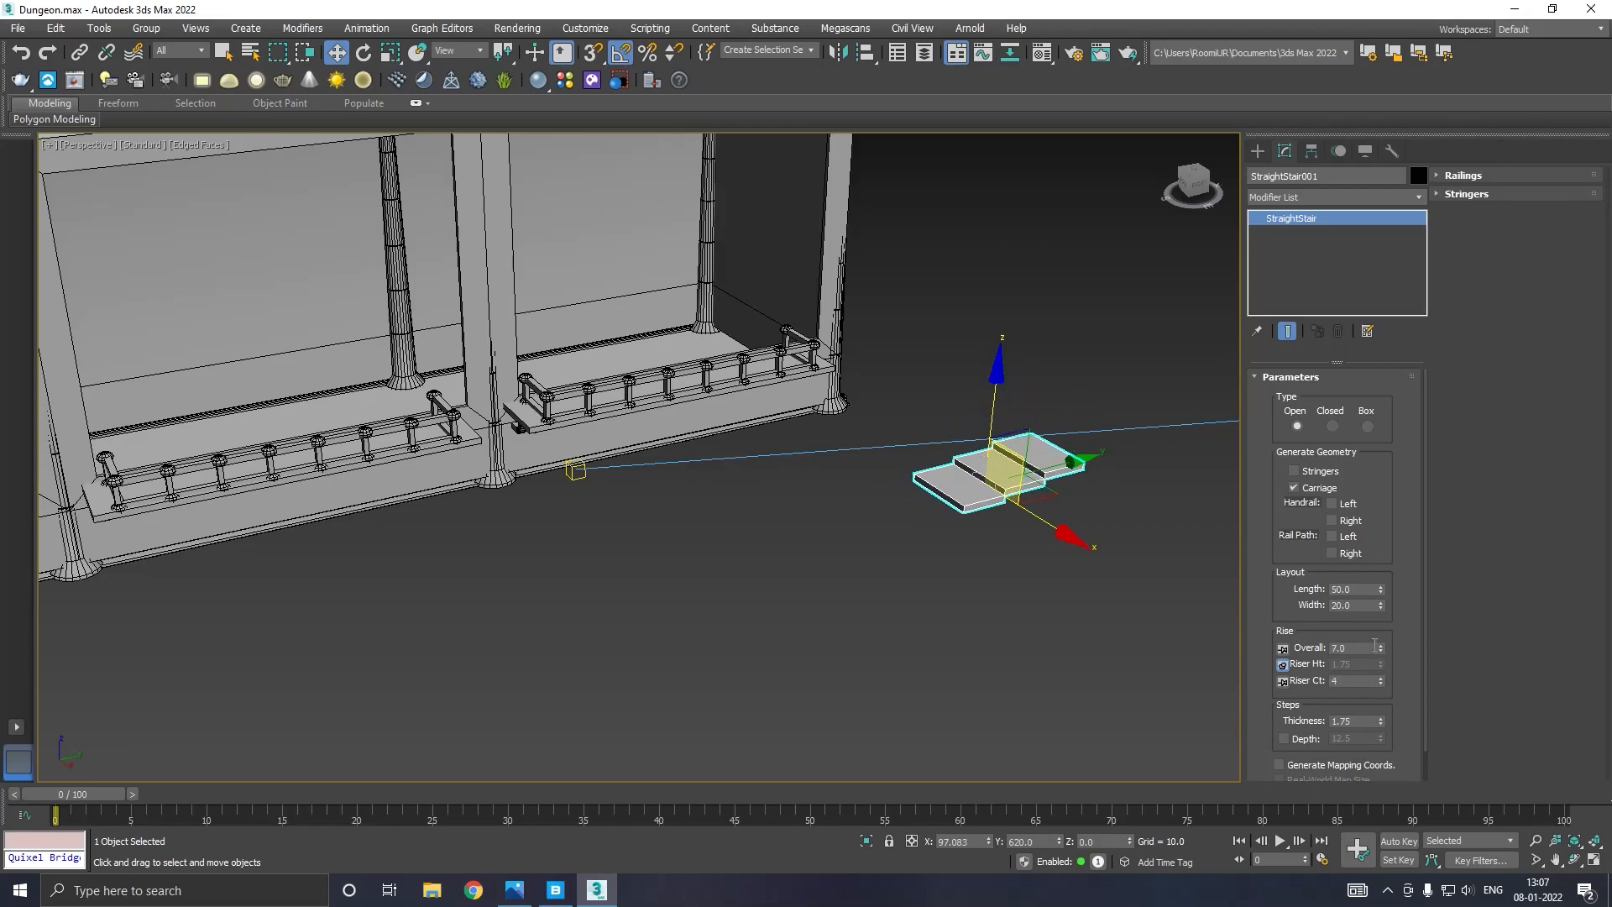
{"action": "left_click_drag", "start_coordinate": [1382, 665], "coordinate": [1381, 661]}
{"action": "left_click", "coordinate": [1287, 680]}
{"action": "left_click_drag", "start_coordinate": [1381, 664], "coordinate": [1386, 628]}
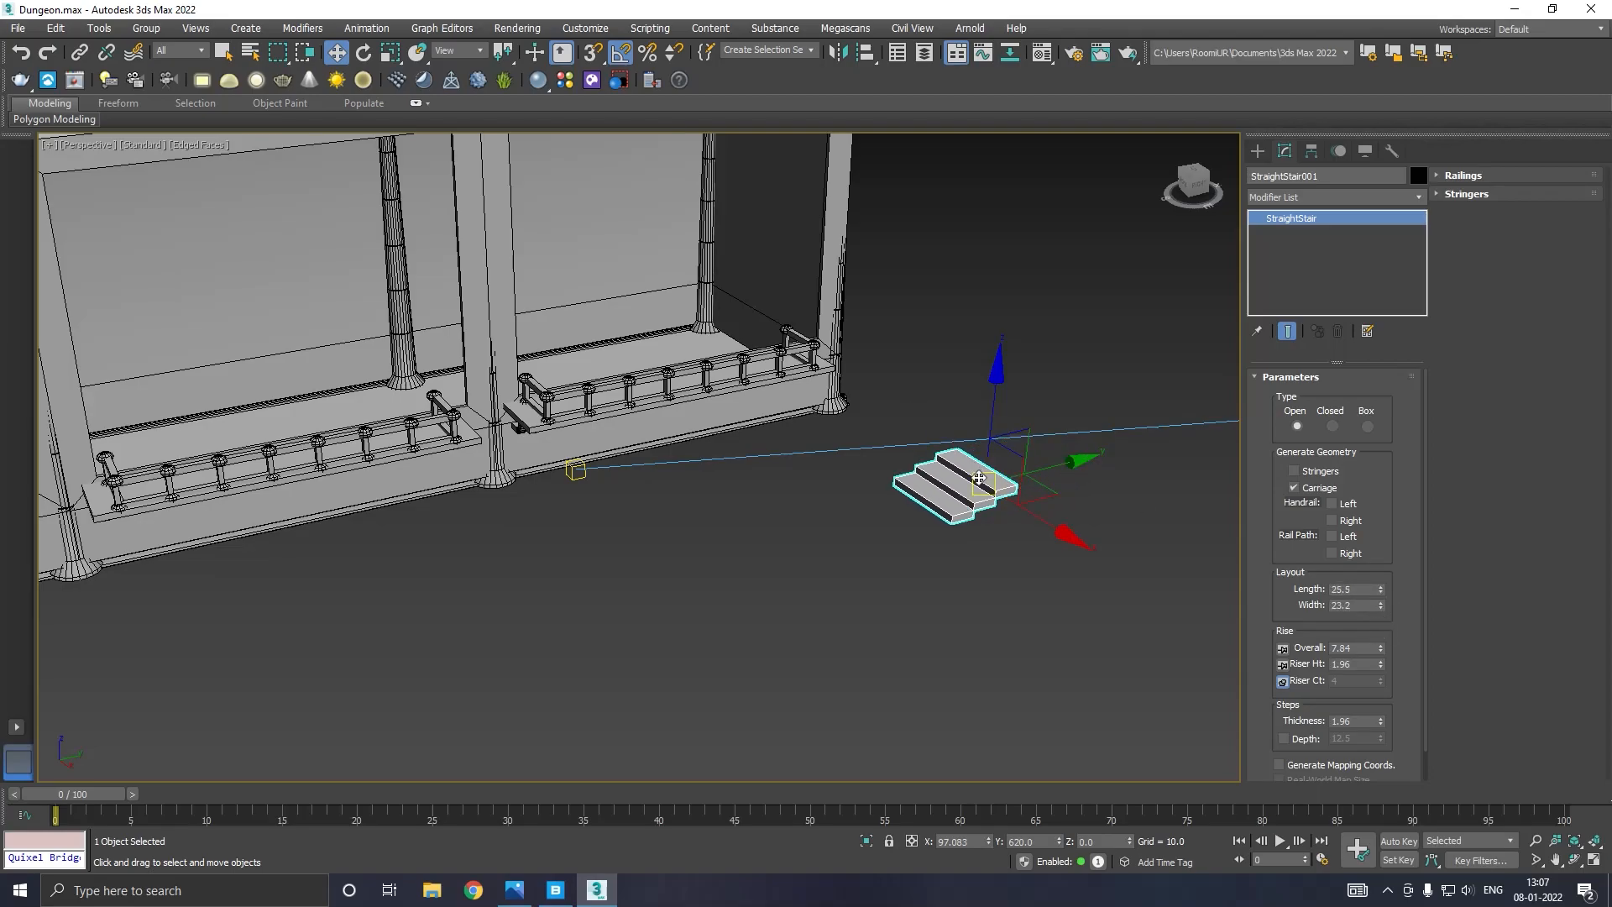
Move the stair onto the corridor floor at its far end, beside the column base.
{"action": "scroll", "coordinate": [978, 476], "scroll_direction": "up", "scroll_amount": 5}
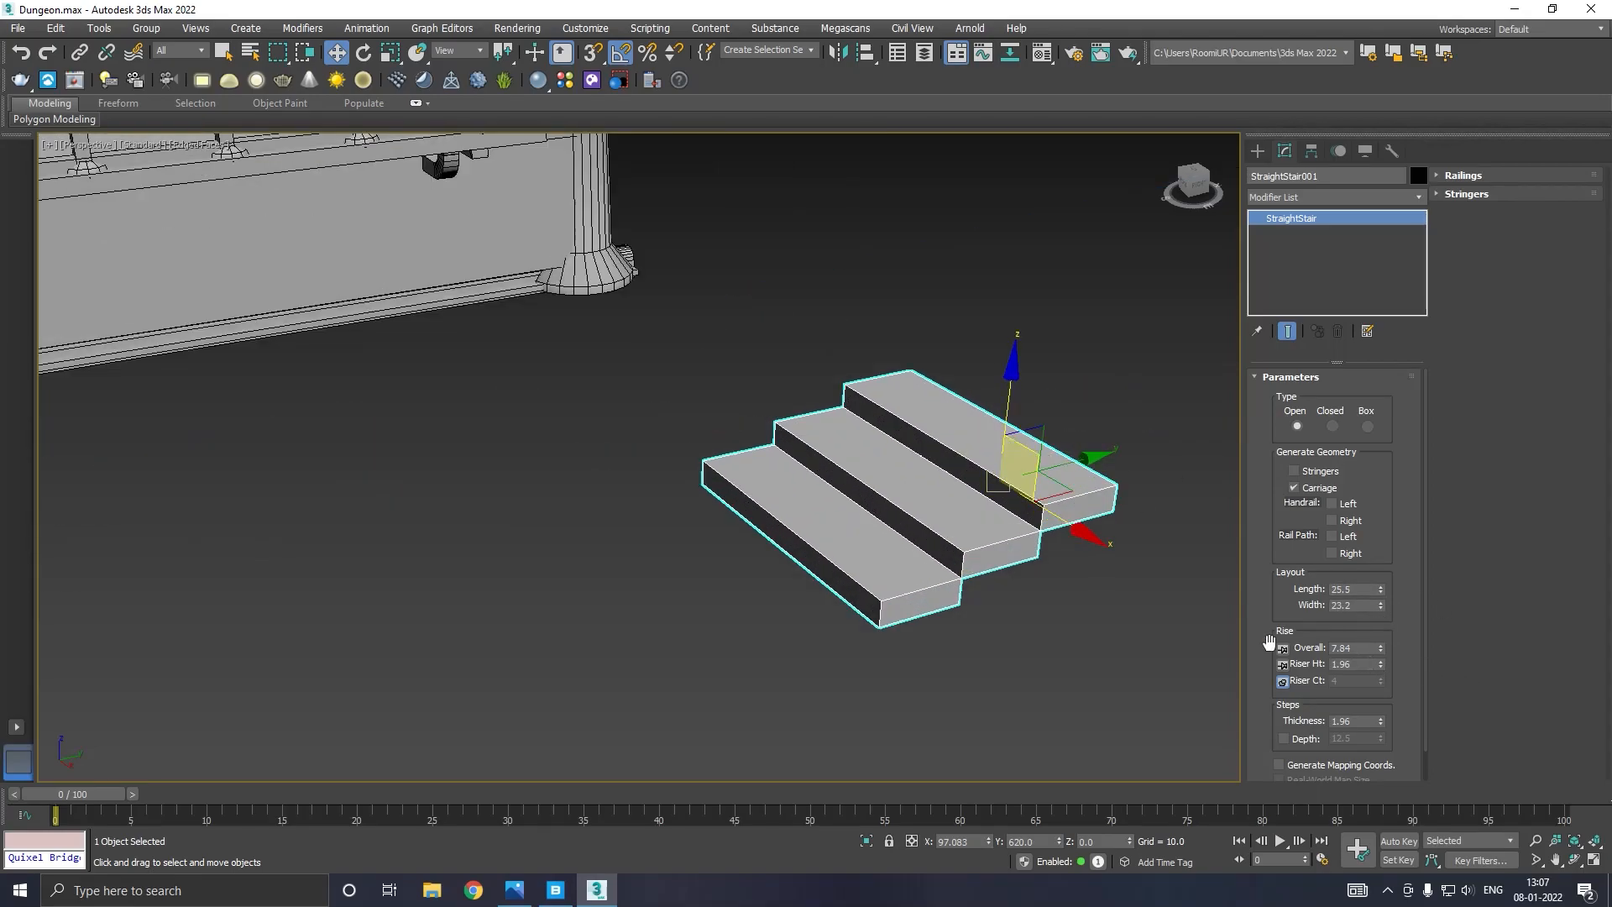
{"action": "scroll", "coordinate": [1084, 651], "scroll_direction": "down", "scroll_amount": 5}
{"action": "left_click_drag", "start_coordinate": [1117, 628], "coordinate": [706, 377]}
{"action": "scroll", "coordinate": [706, 378], "scroll_direction": "up", "scroll_amount": 10}
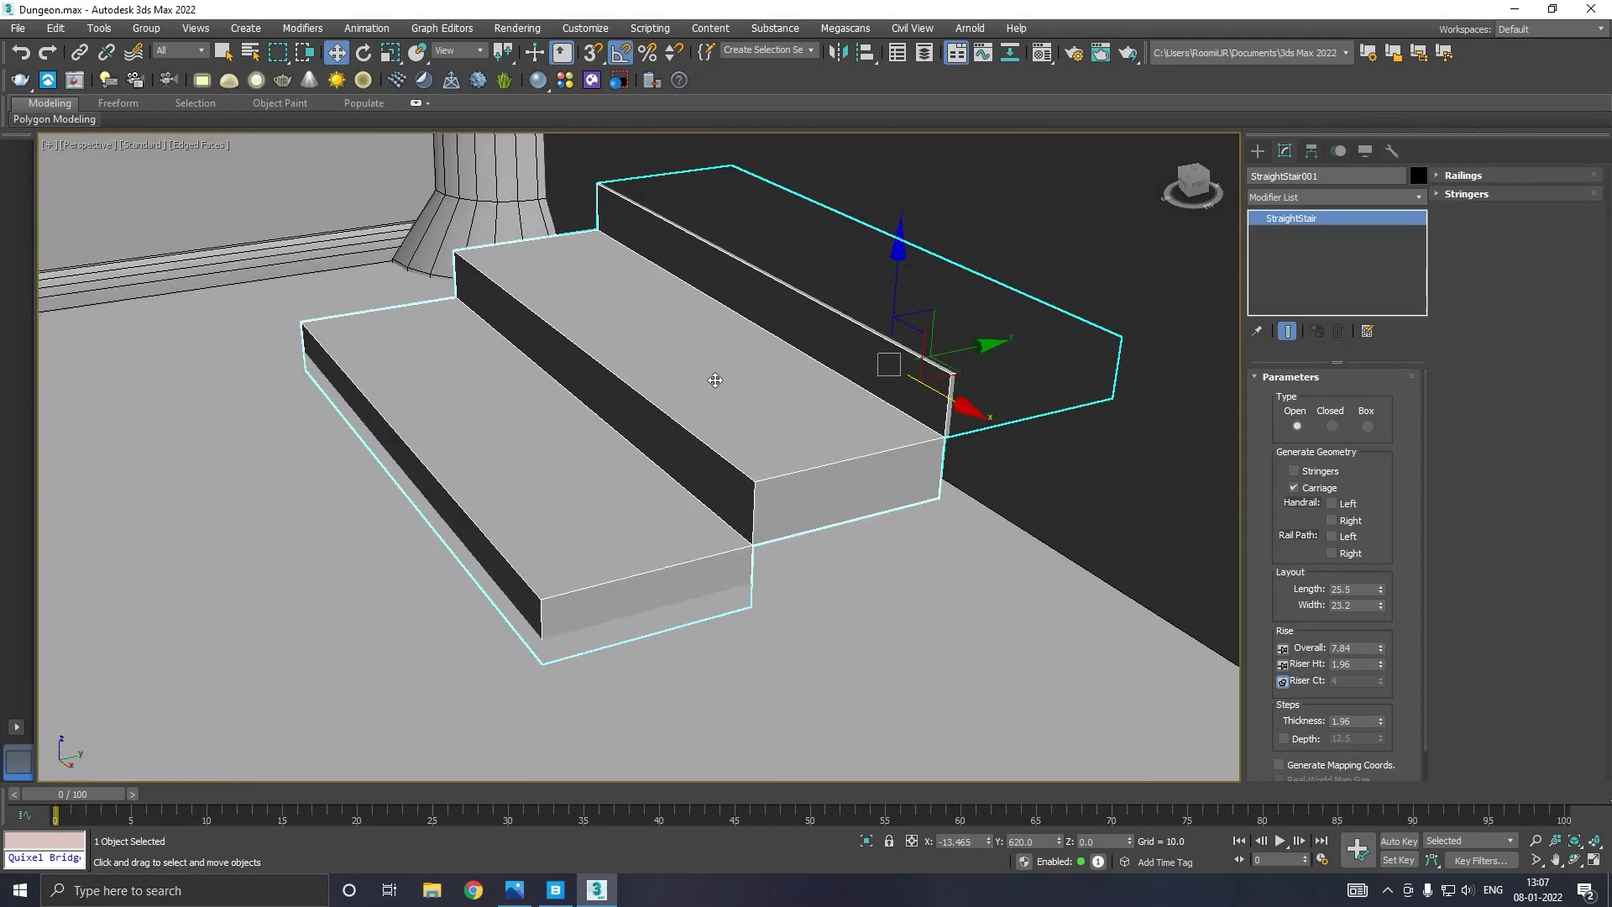
{"action": "left_click_drag", "start_coordinate": [955, 354], "coordinate": [840, 298]}
Set the stair's length to 14.535 and riser height to 1.029, and shift its top tread to the floor's end edge.
{"action": "left_click_drag", "start_coordinate": [1377, 667], "coordinate": [1387, 695]}
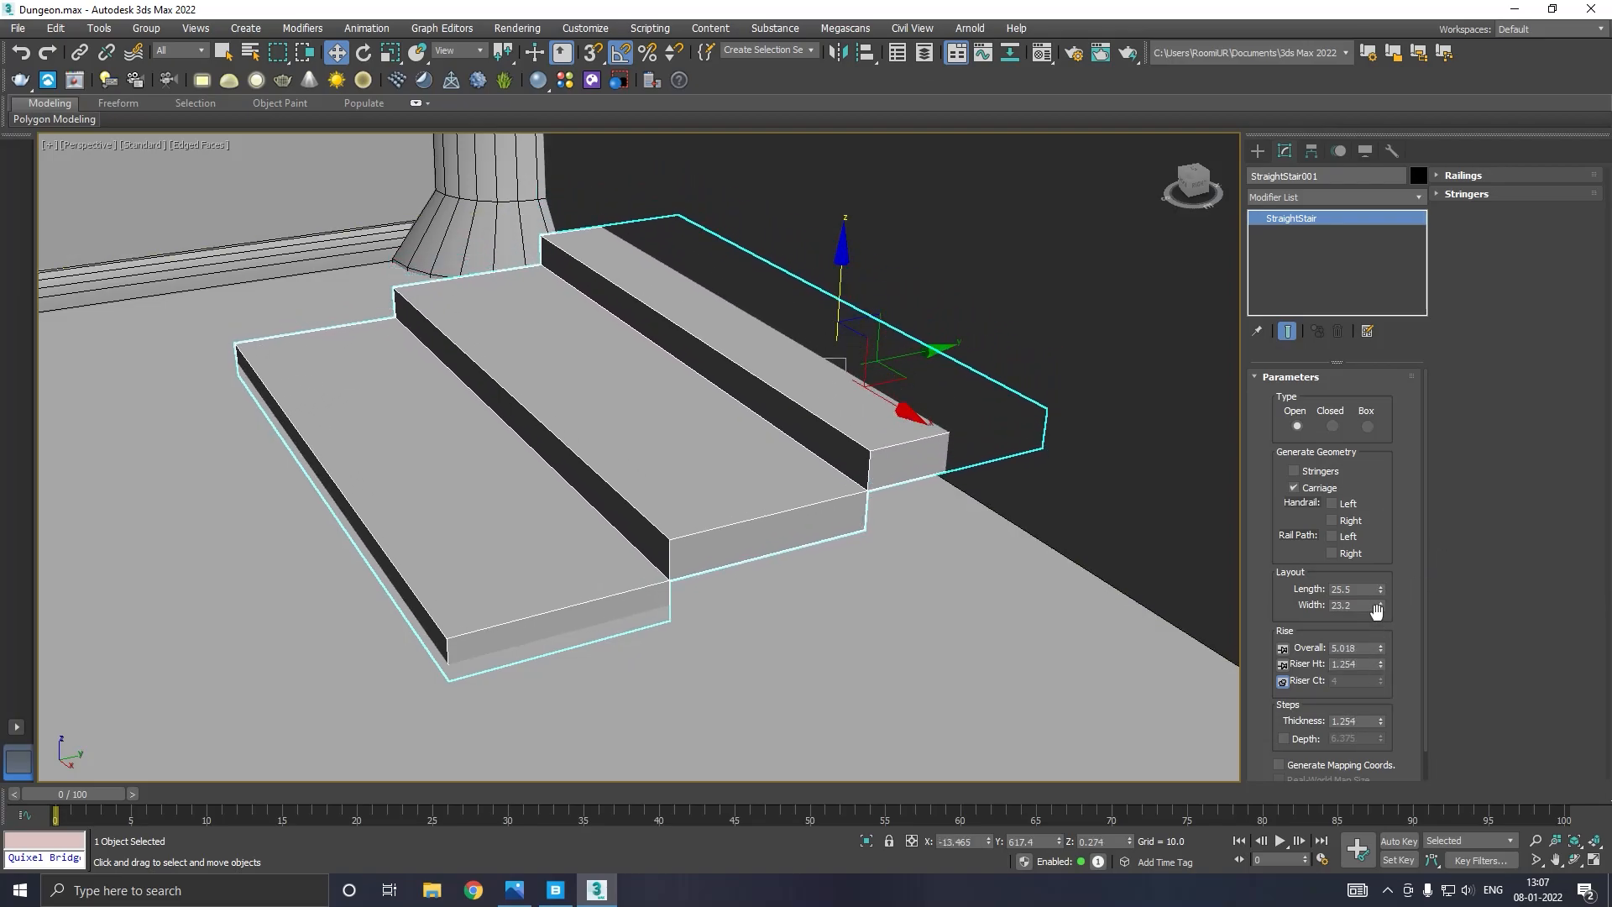
{"action": "left_click_drag", "start_coordinate": [1377, 590], "coordinate": [1386, 626]}
{"action": "left_click_drag", "start_coordinate": [920, 349], "coordinate": [1093, 308]}
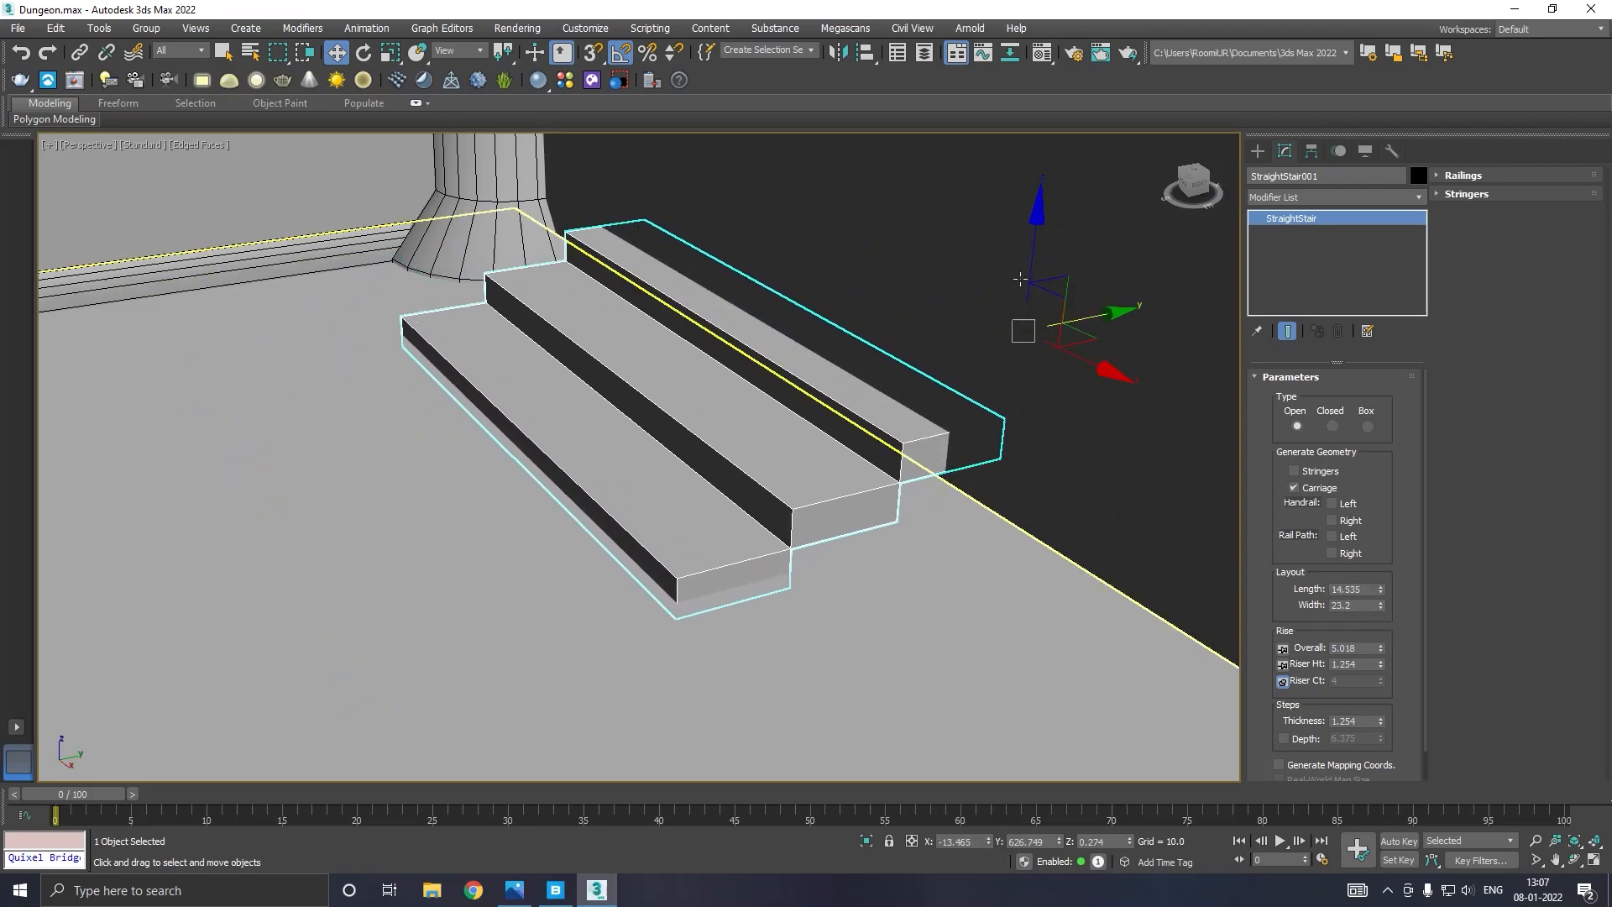
{"action": "mouse_move", "coordinate": [1381, 667]}
{"action": "left_mouse_down"}
{"action": "mouse_move", "coordinate": [1386, 727]}
{"action": "mouse_move", "coordinate": [1384, 680]}
{"action": "left_mouse_up"}
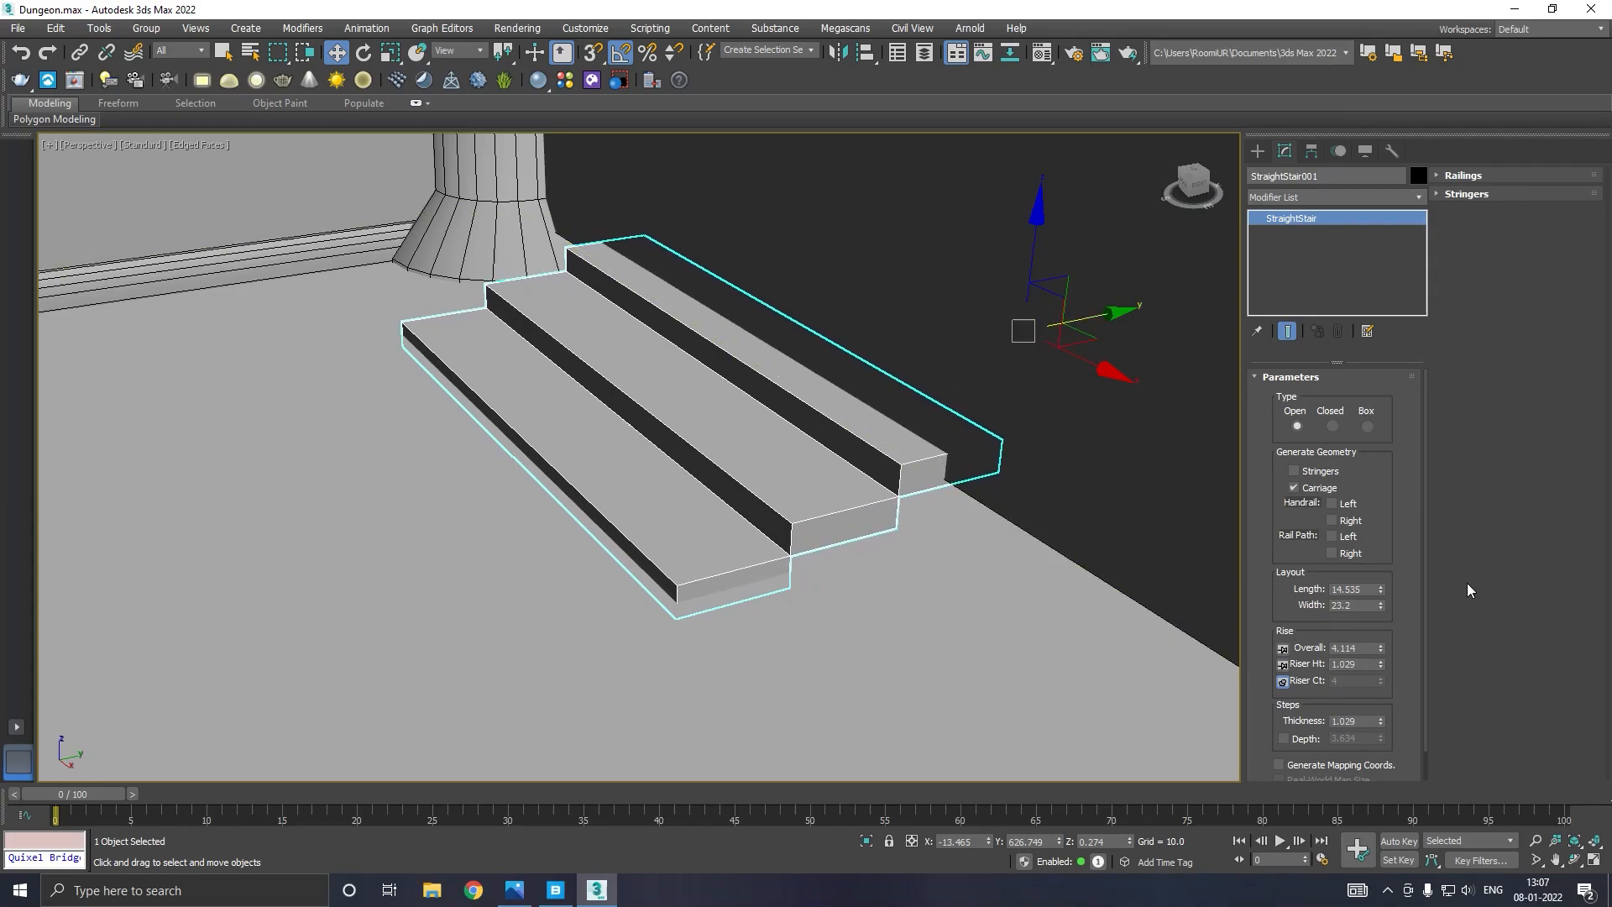
{"action": "left_click_drag", "start_coordinate": [1099, 316], "coordinate": [999, 271]}
Centre the resized stair's pivot on the object again.
{"action": "middle_click_drag", "start_coordinate": [905, 298], "coordinate": [770, 314], "text": "alt"}
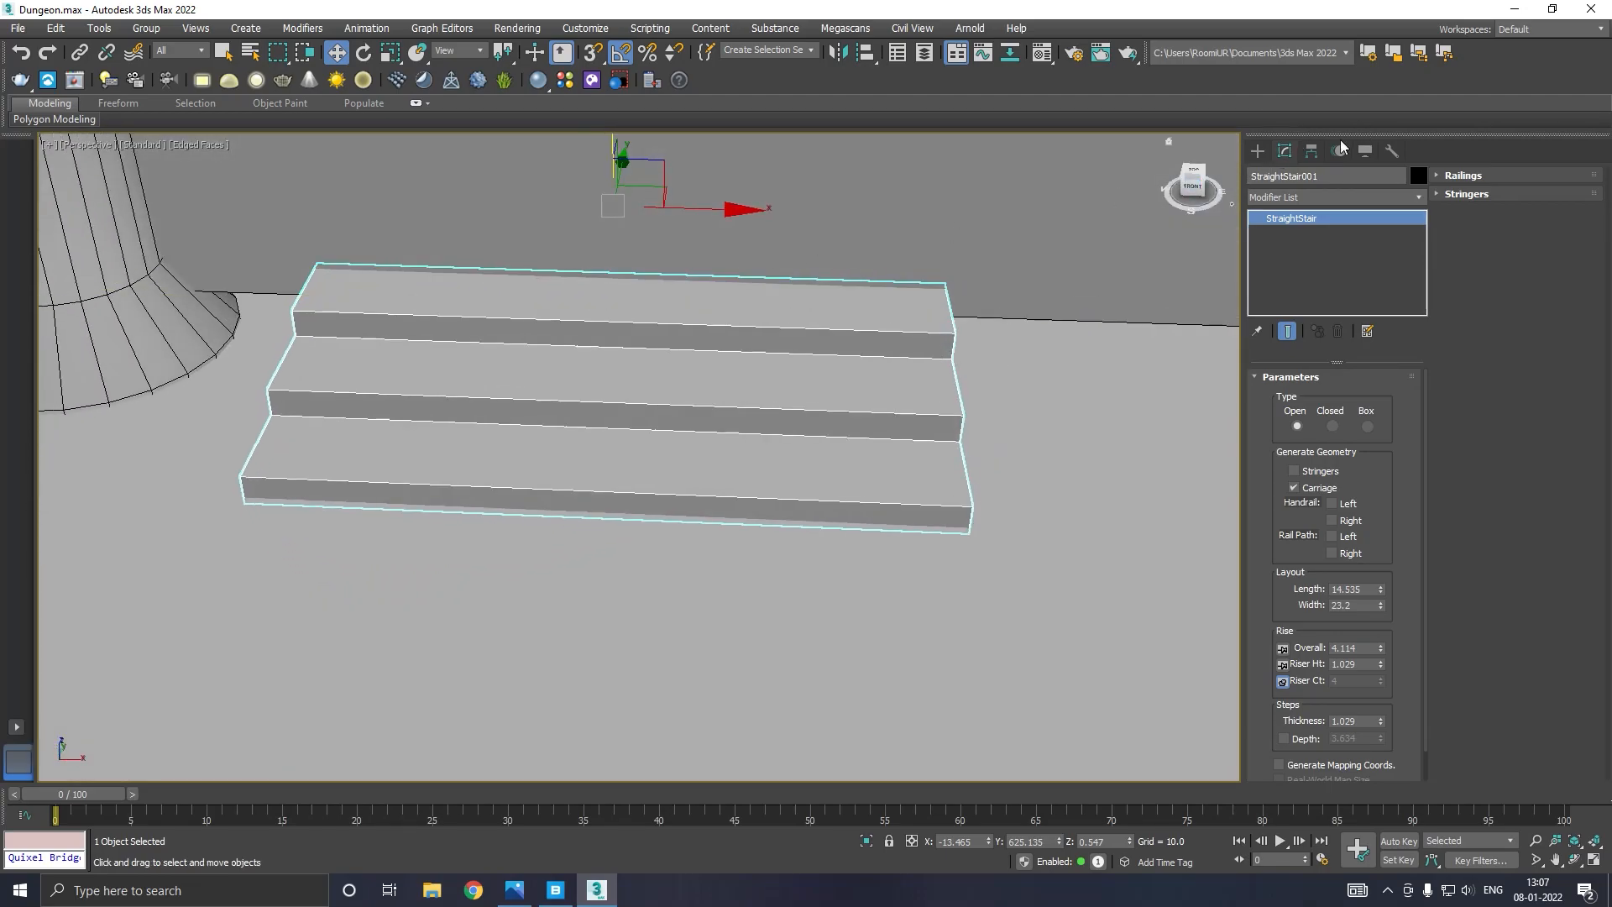
{"action": "left_click", "coordinate": [1312, 150]}
{"action": "left_click", "coordinate": [1334, 267]}
{"action": "left_click", "coordinate": [1327, 355]}
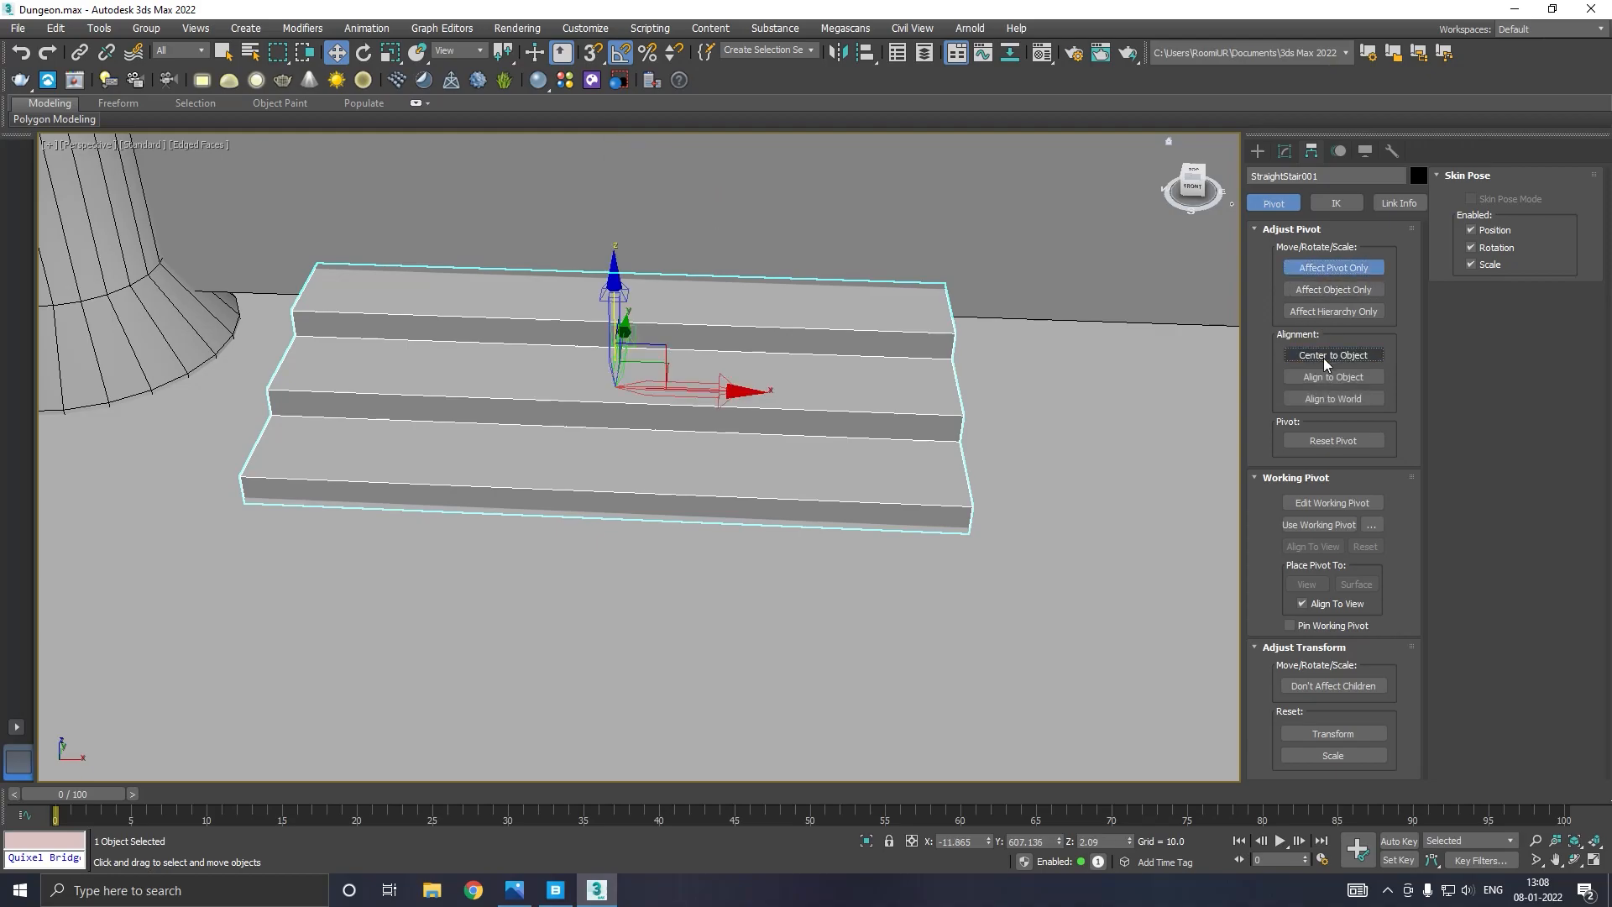
{"action": "left_click", "coordinate": [1284, 150]}
Try the Closed stair type, and set the stair's type to Box.
{"action": "middle_click_drag", "start_coordinate": [1054, 241], "coordinate": [805, 332], "text": "alt"}
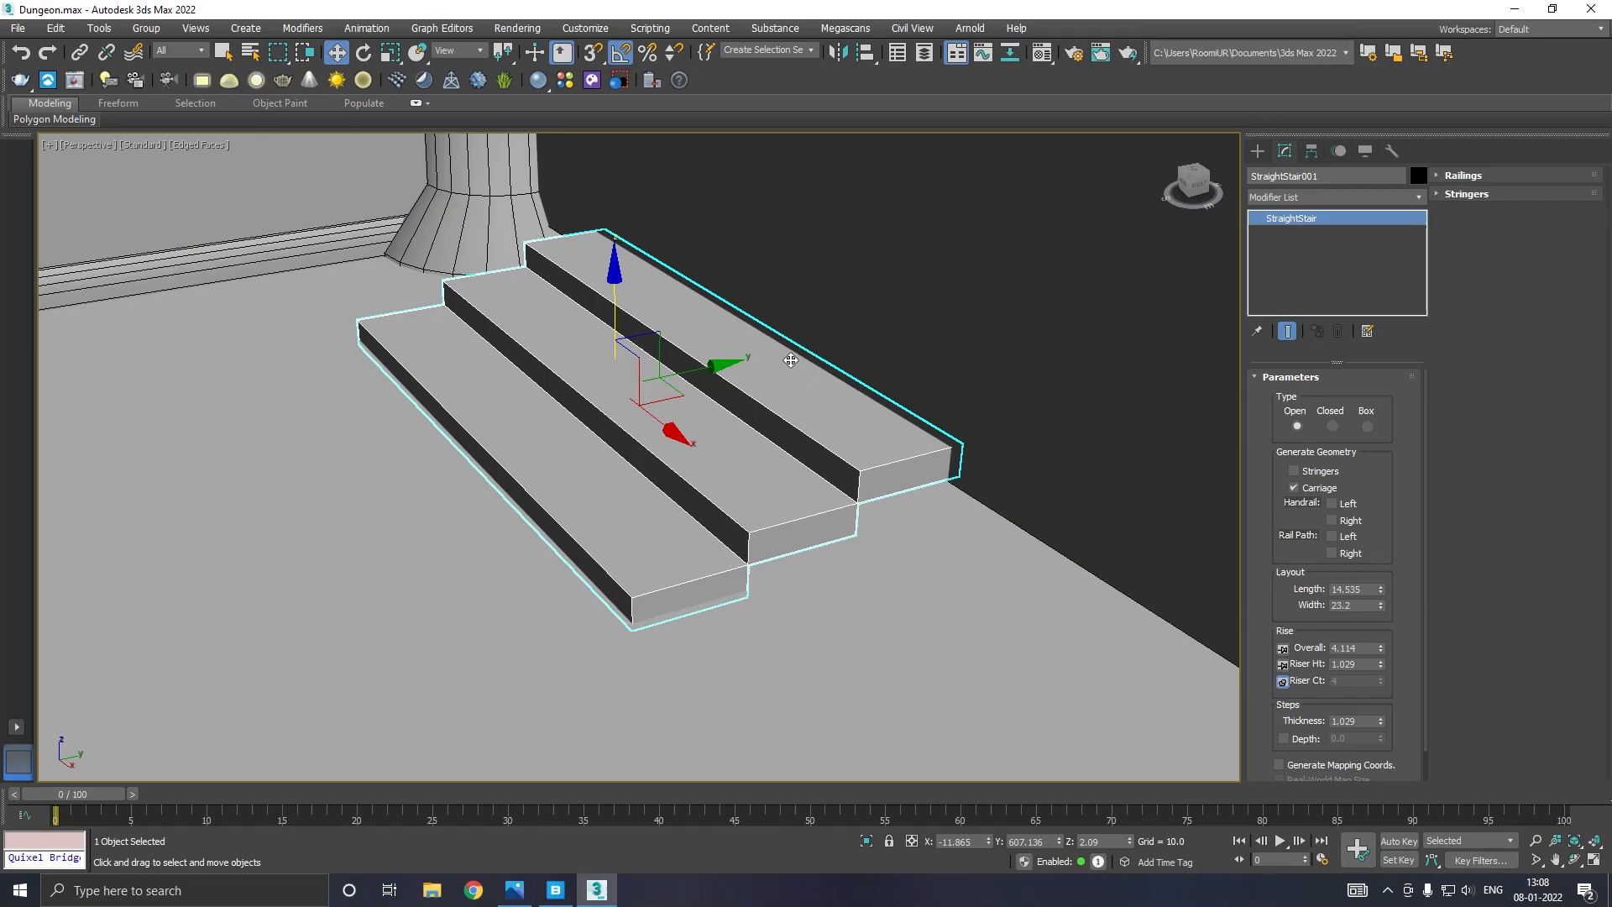
{"action": "left_click", "coordinate": [1333, 426]}
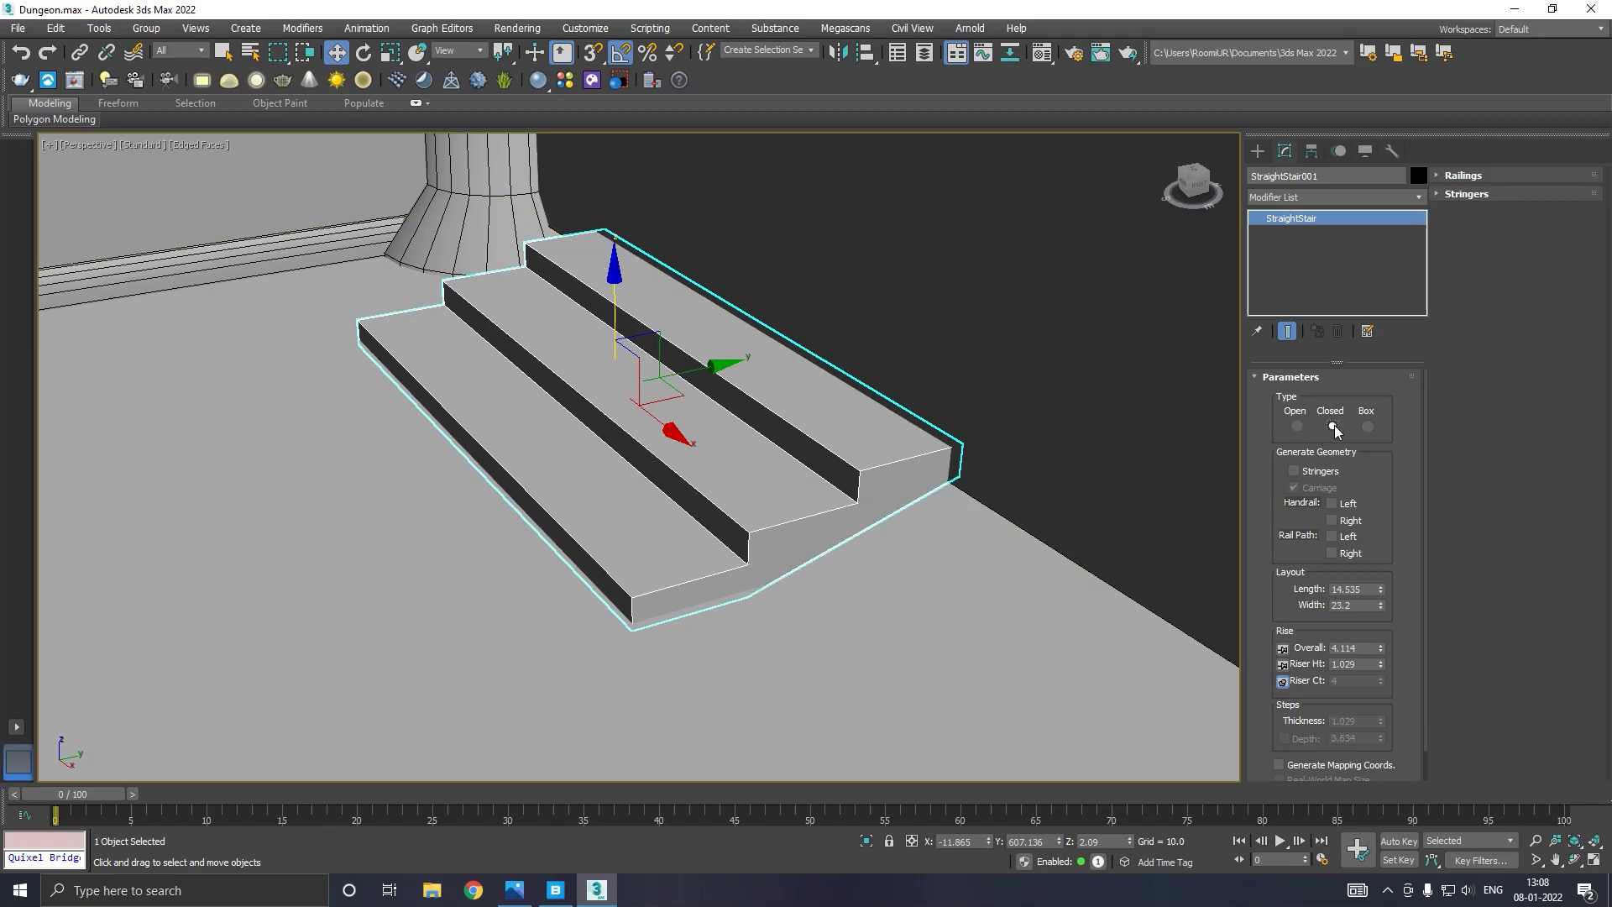
{"action": "left_click", "coordinate": [1366, 425]}
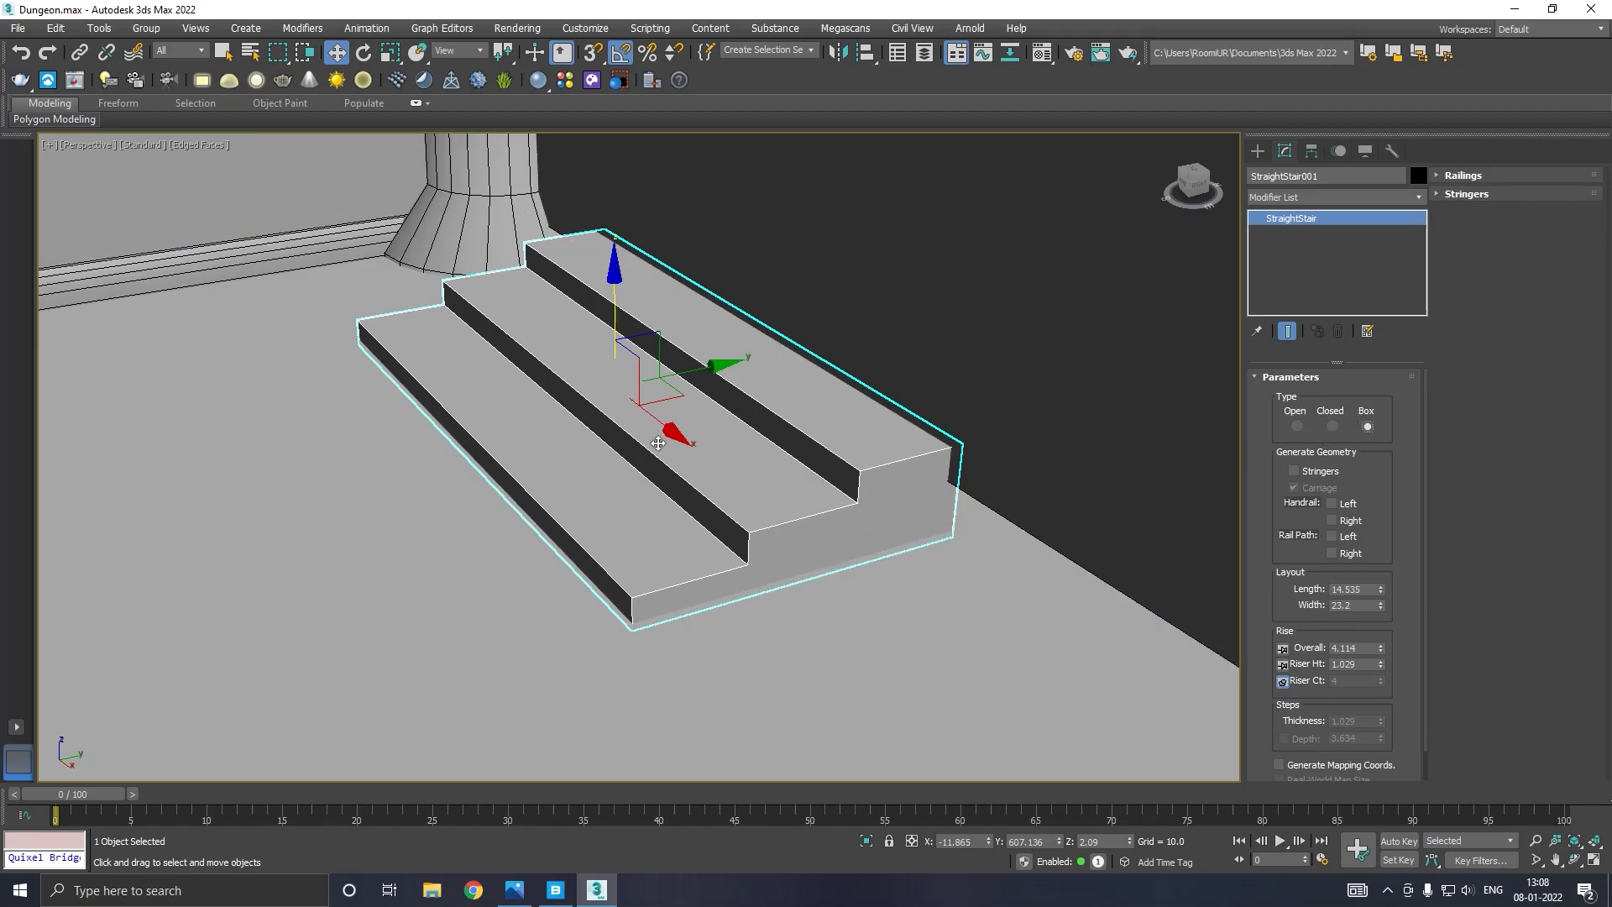
{"action": "left_click_drag", "start_coordinate": [676, 434], "coordinate": [696, 364]}
{"action": "middle_click_drag", "start_coordinate": [695, 364], "coordinate": [745, 355], "text": "alt"}
Collapse the corridor shell's modifier stack and convert the object to an Editable Poly.
{"action": "left_click", "coordinate": [789, 310]}
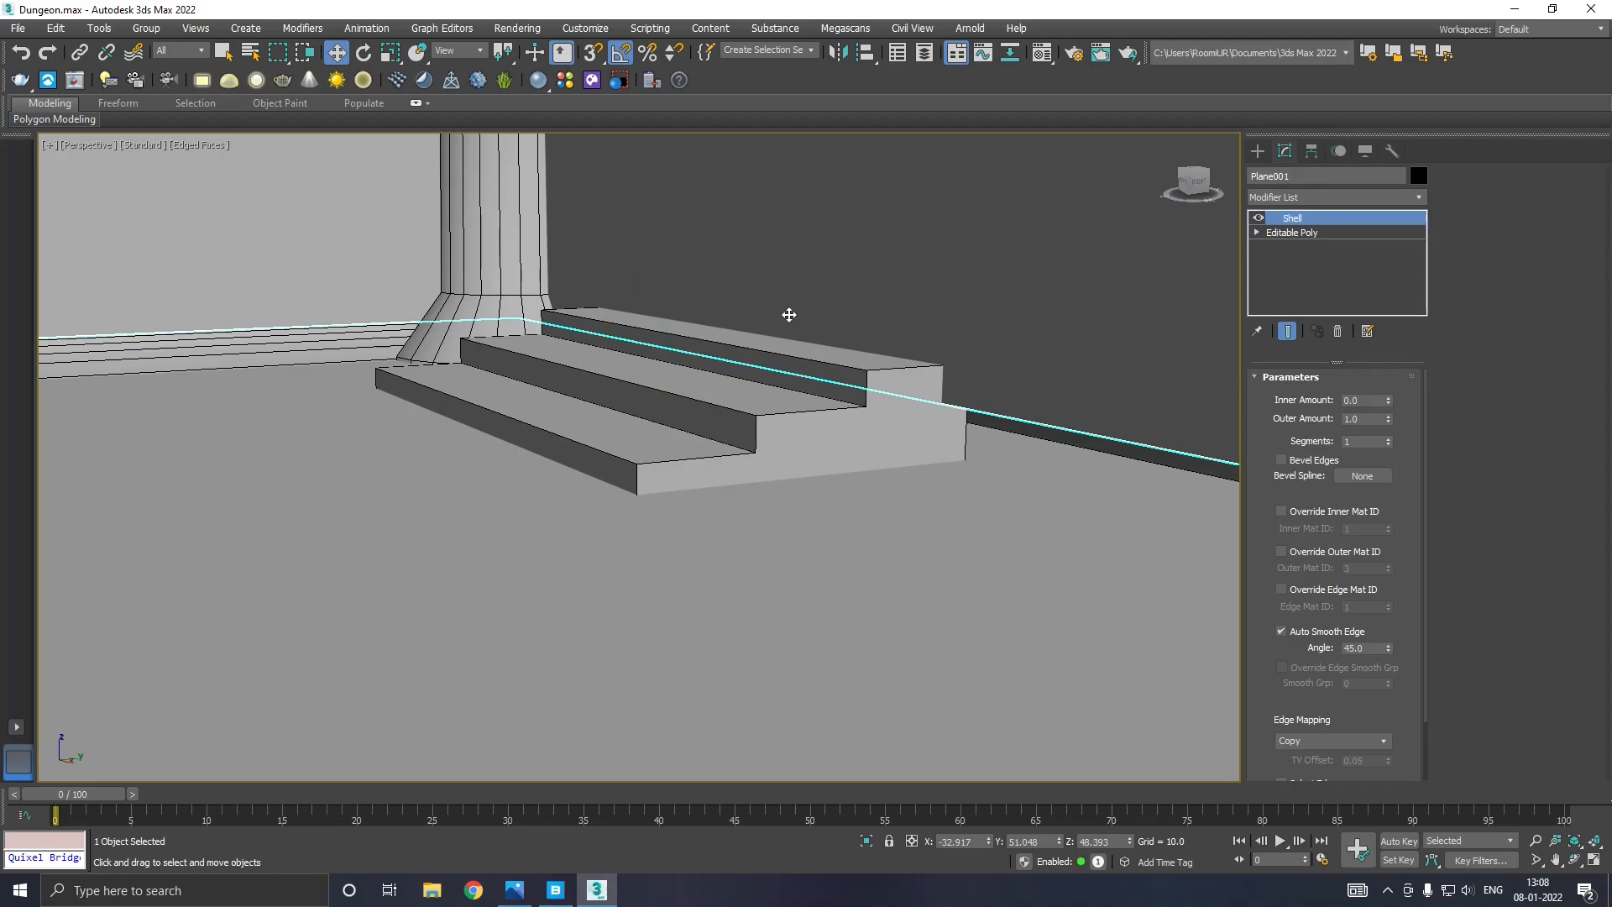
{"action": "key", "text": "z"}
{"action": "scroll", "coordinate": [791, 430], "scroll_direction": "down", "scroll_amount": 10}
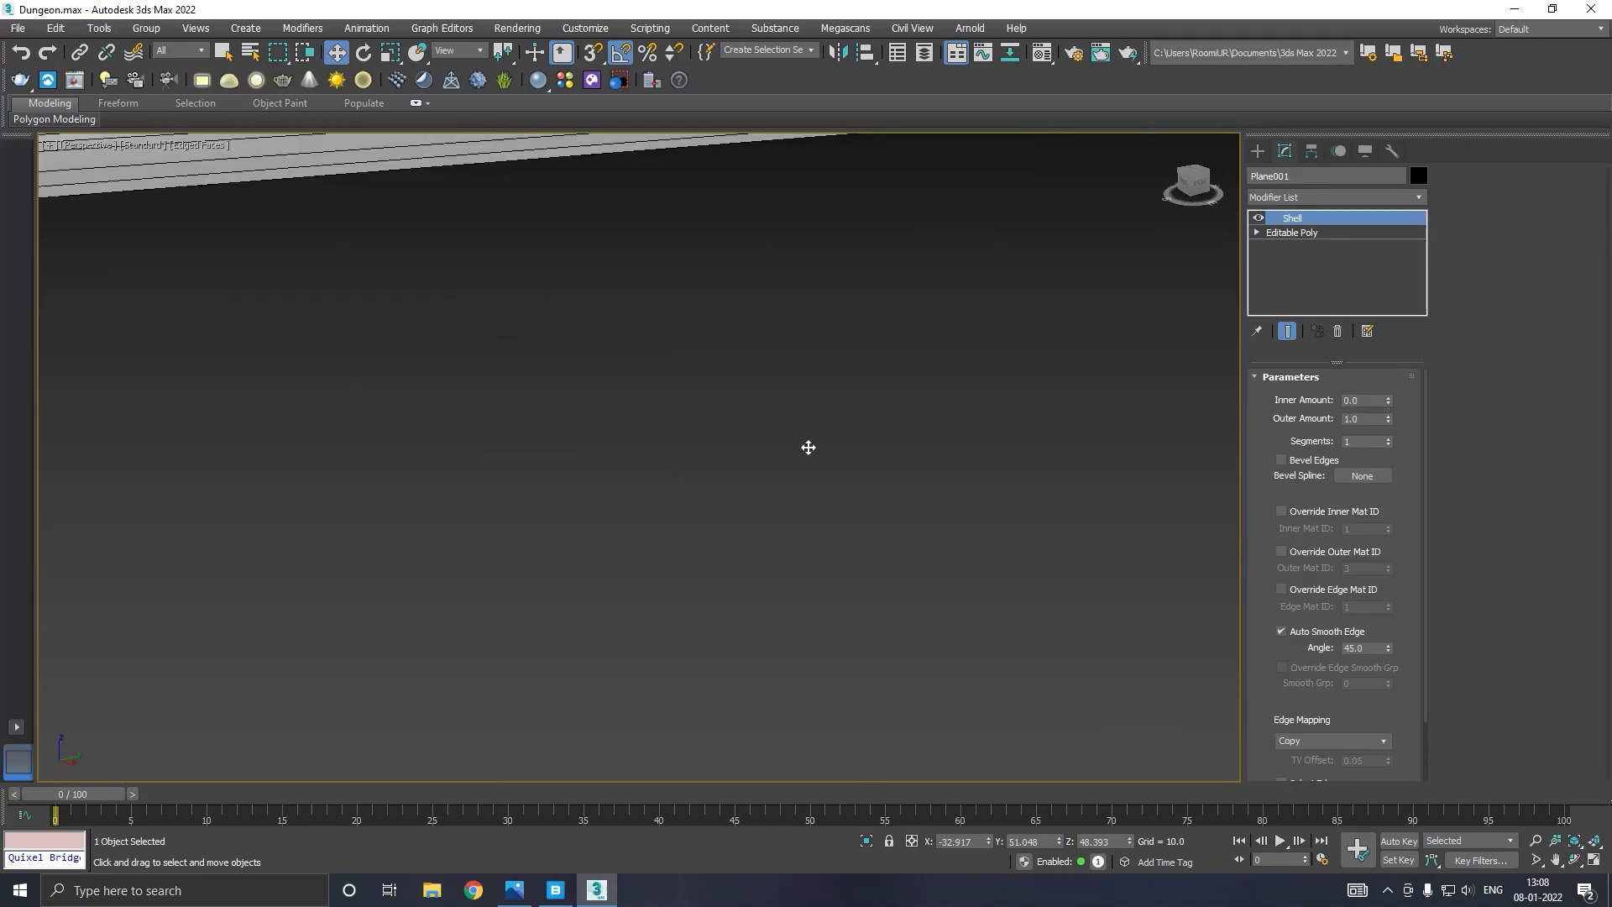
{"action": "scroll", "coordinate": [754, 392], "scroll_direction": "up", "scroll_amount": 2}
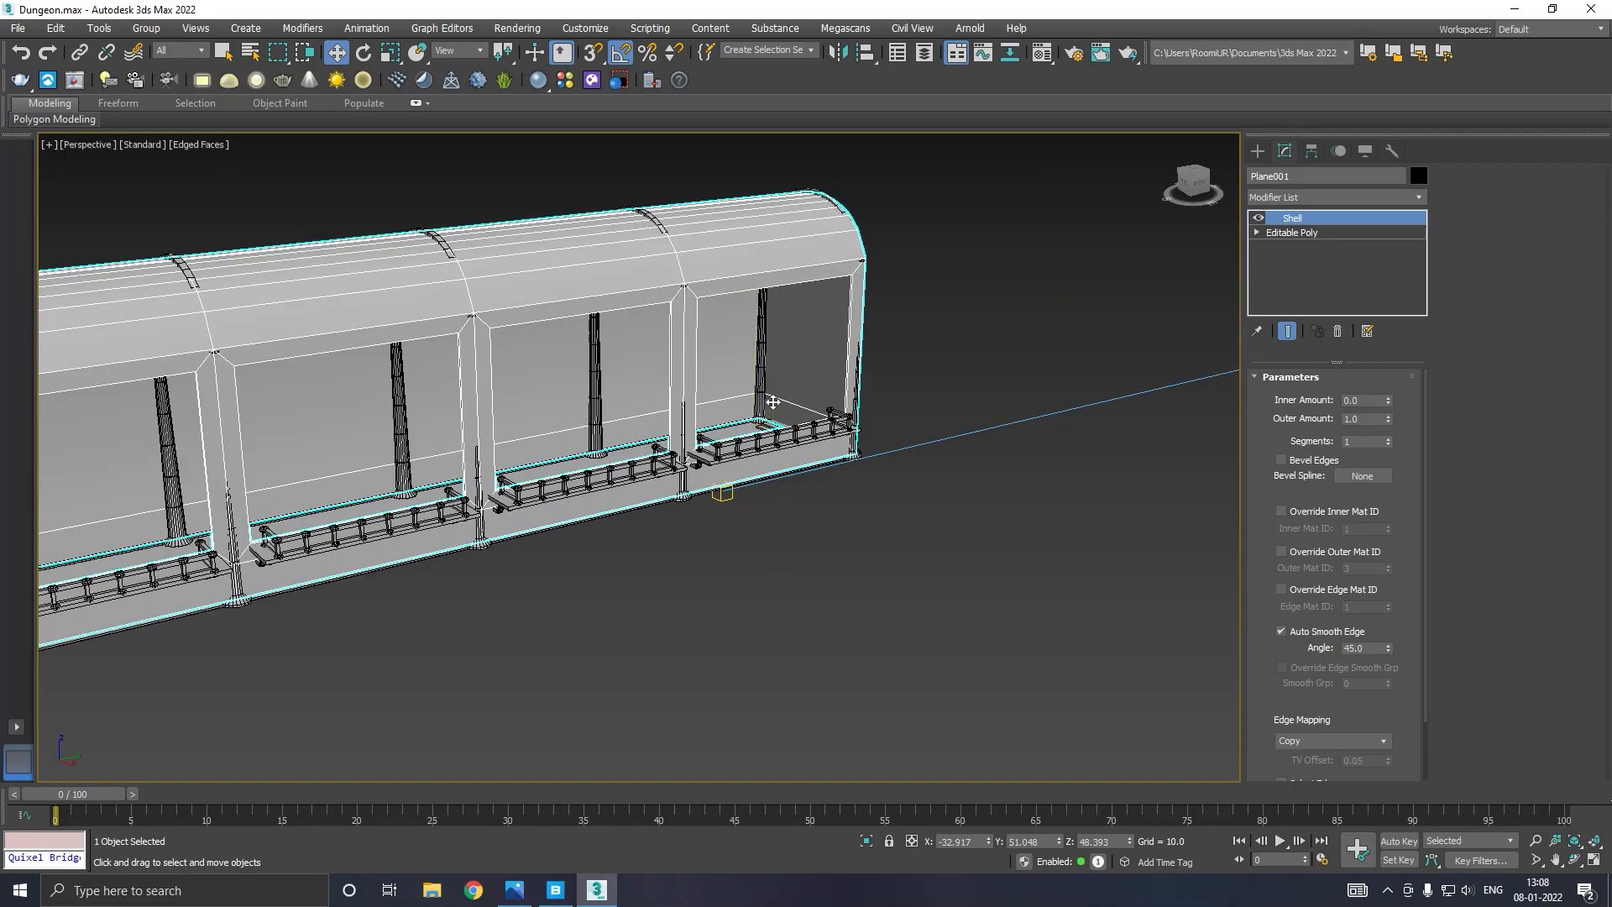
{"action": "scroll", "coordinate": [773, 403], "scroll_direction": "up", "scroll_amount": 5}
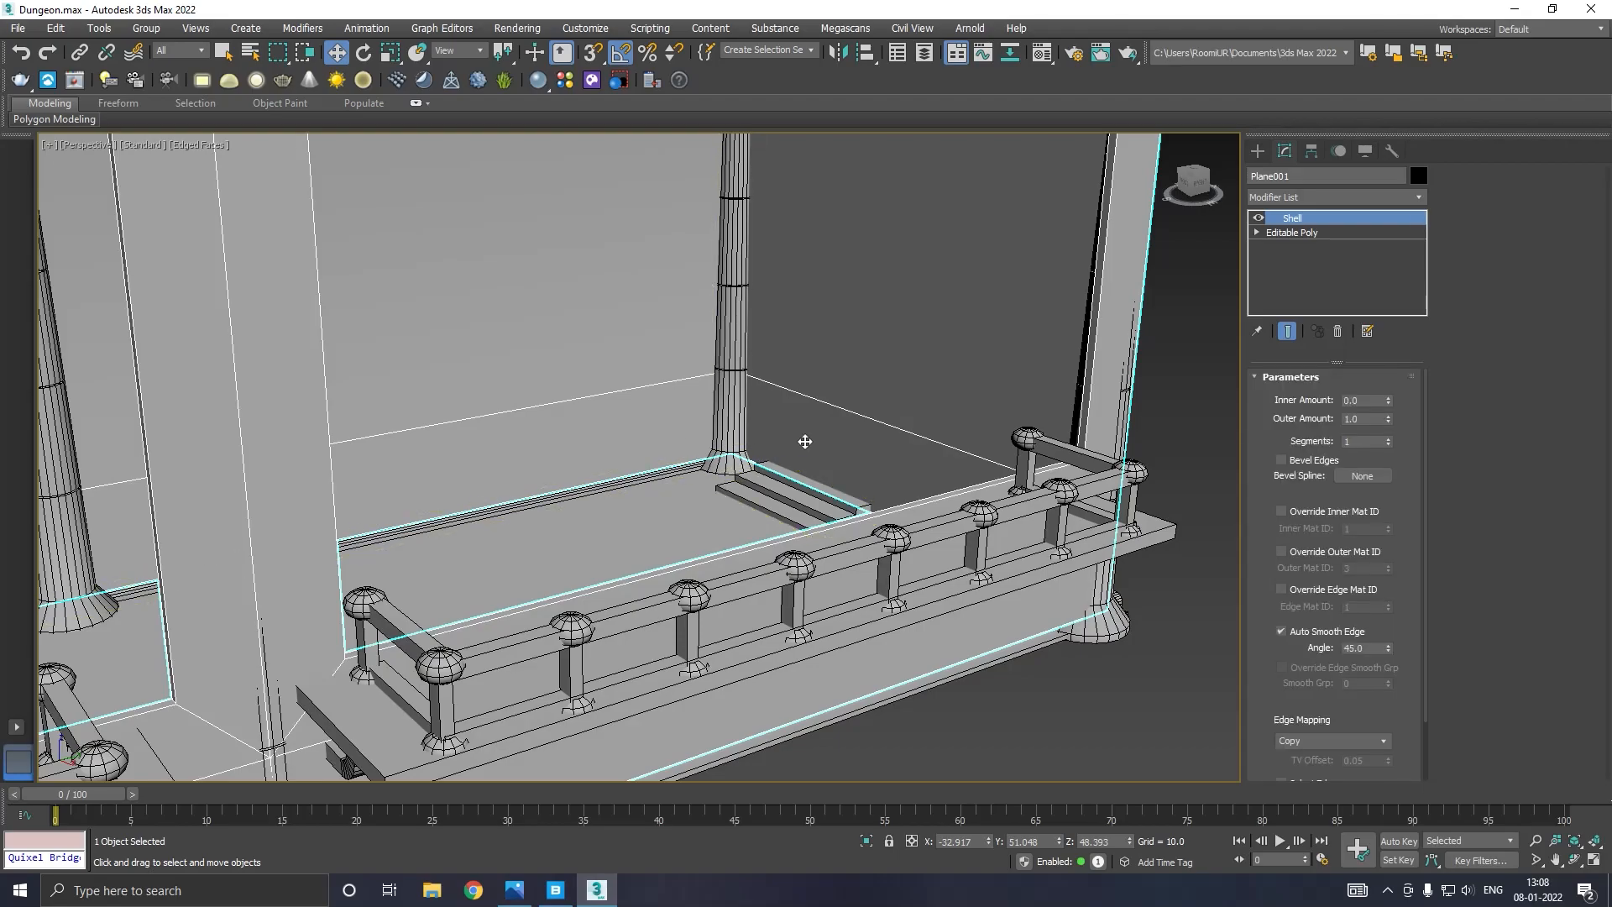
{"action": "scroll", "coordinate": [804, 441], "scroll_direction": "down", "scroll_amount": 5}
{"action": "key", "text": "f"}
{"action": "scroll", "coordinate": [804, 441], "scroll_direction": "down", "scroll_amount": 8}
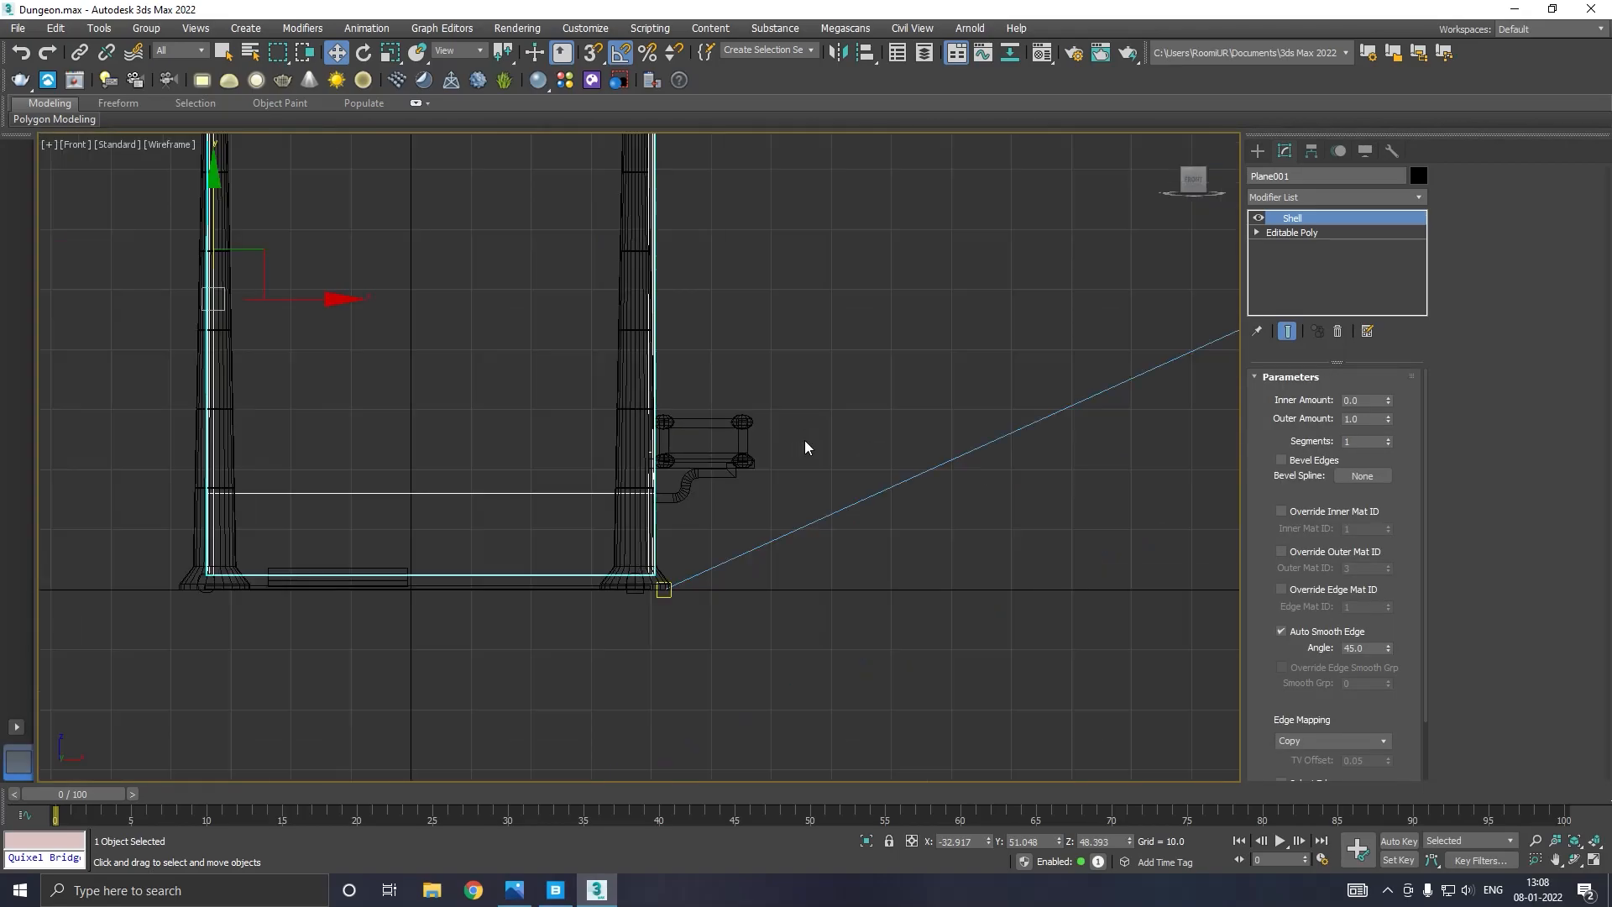
{"action": "key", "text": "l"}
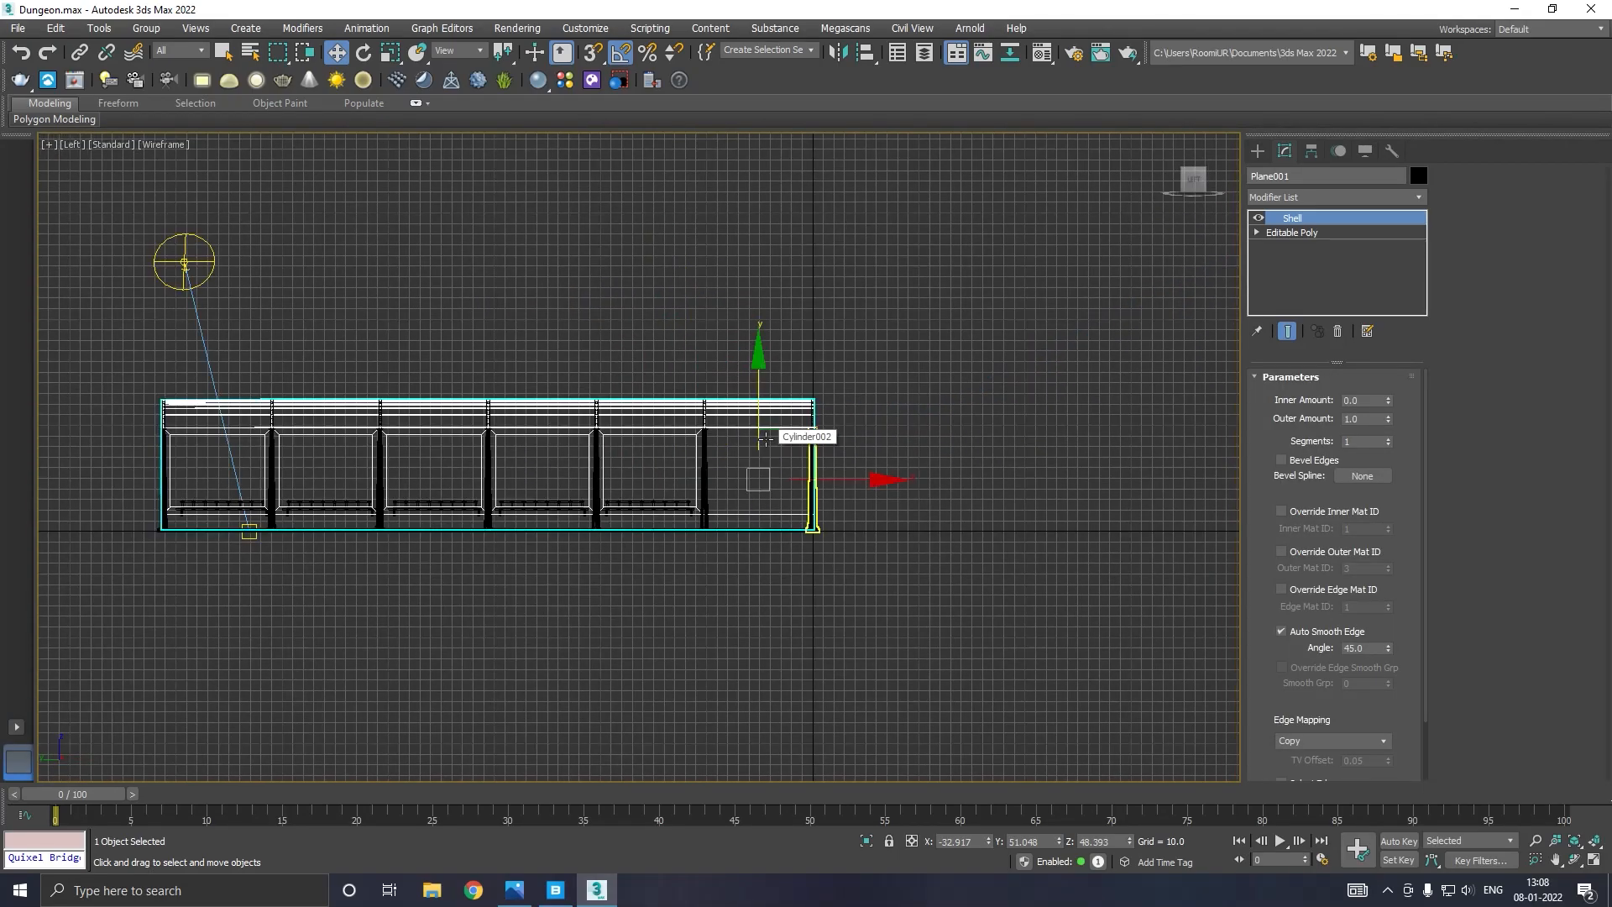
{"action": "right_click", "coordinate": [1341, 231]}
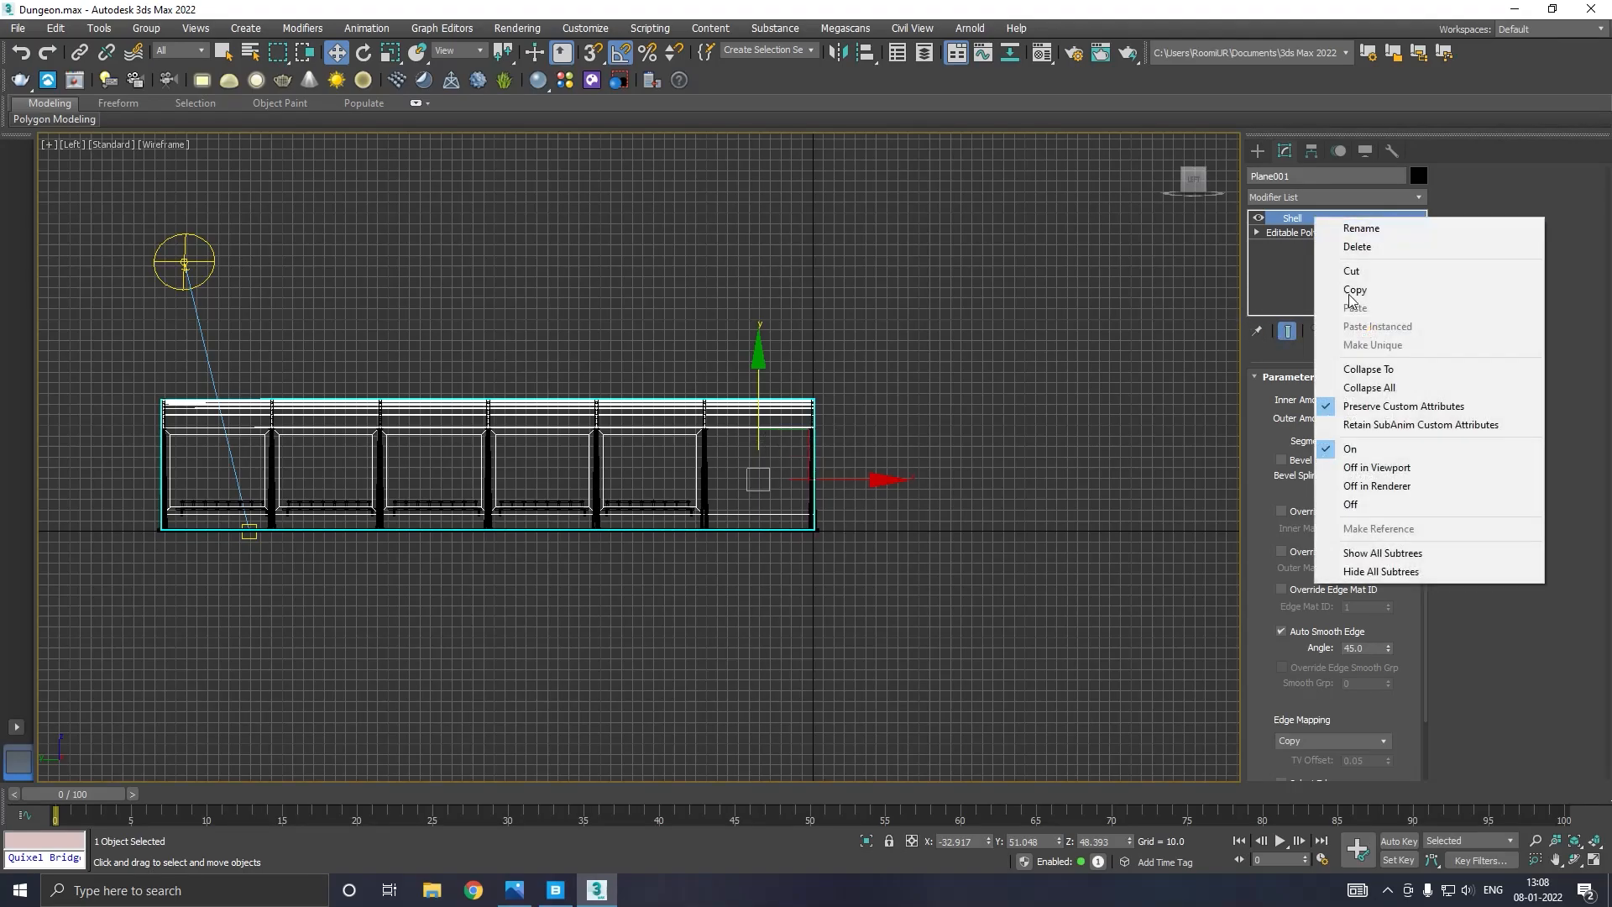
{"action": "left_click", "coordinate": [1358, 392]}
{"action": "right_click", "coordinate": [1297, 314]}
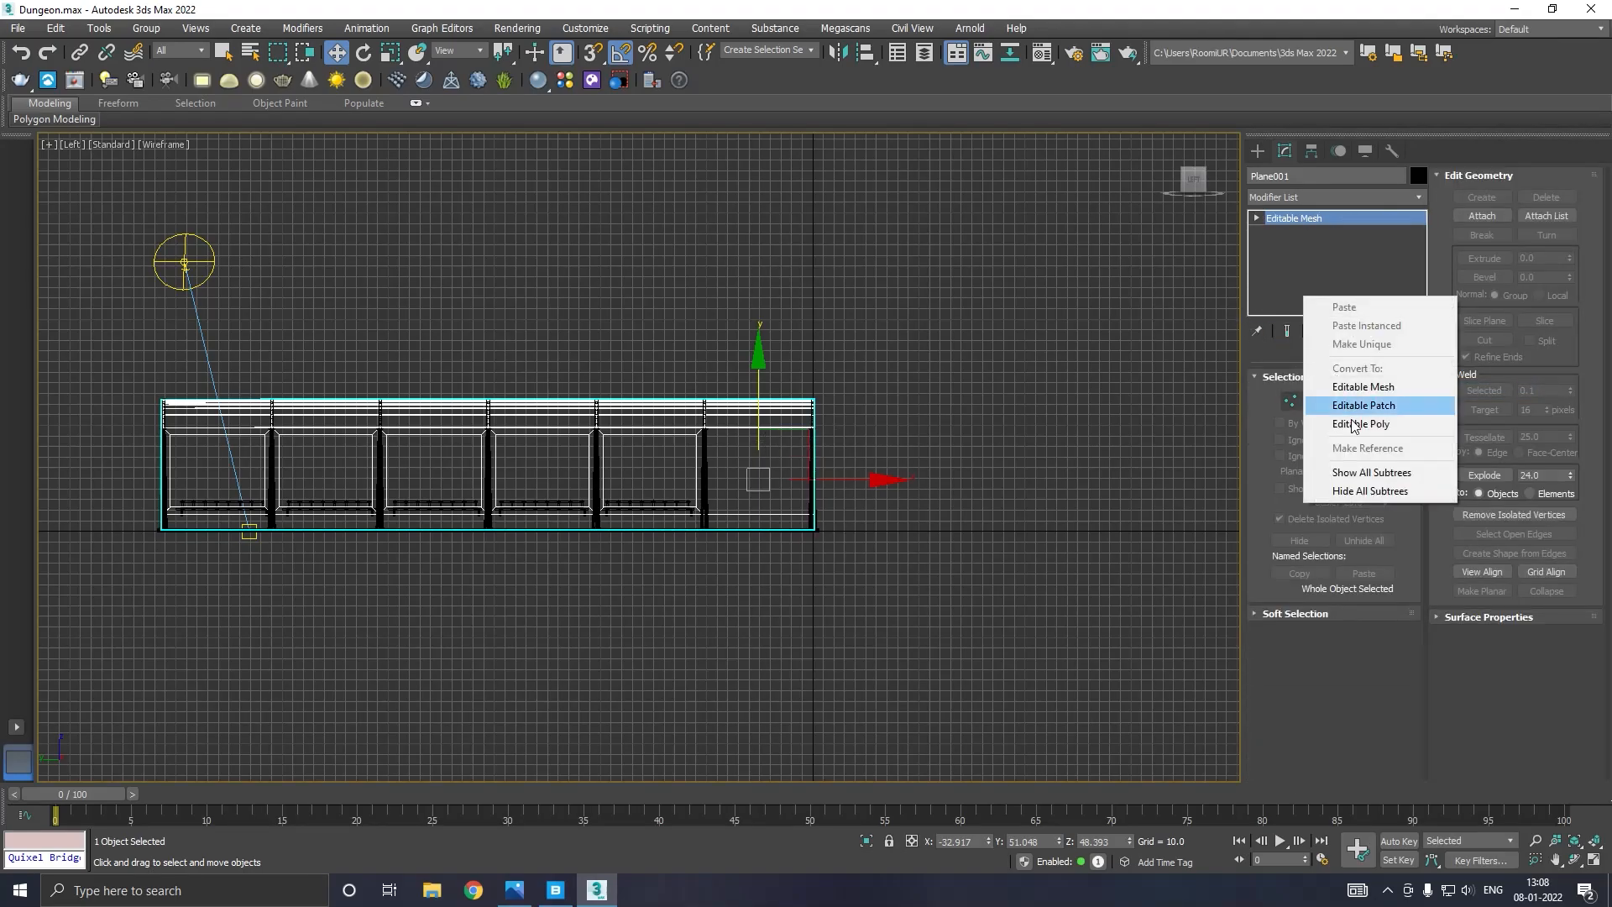
{"action": "left_click", "coordinate": [1340, 420]}
Lower the whole bottom row of the corridor walls' vertices to a Z of about -0.43.
{"action": "left_click", "coordinate": [1291, 397]}
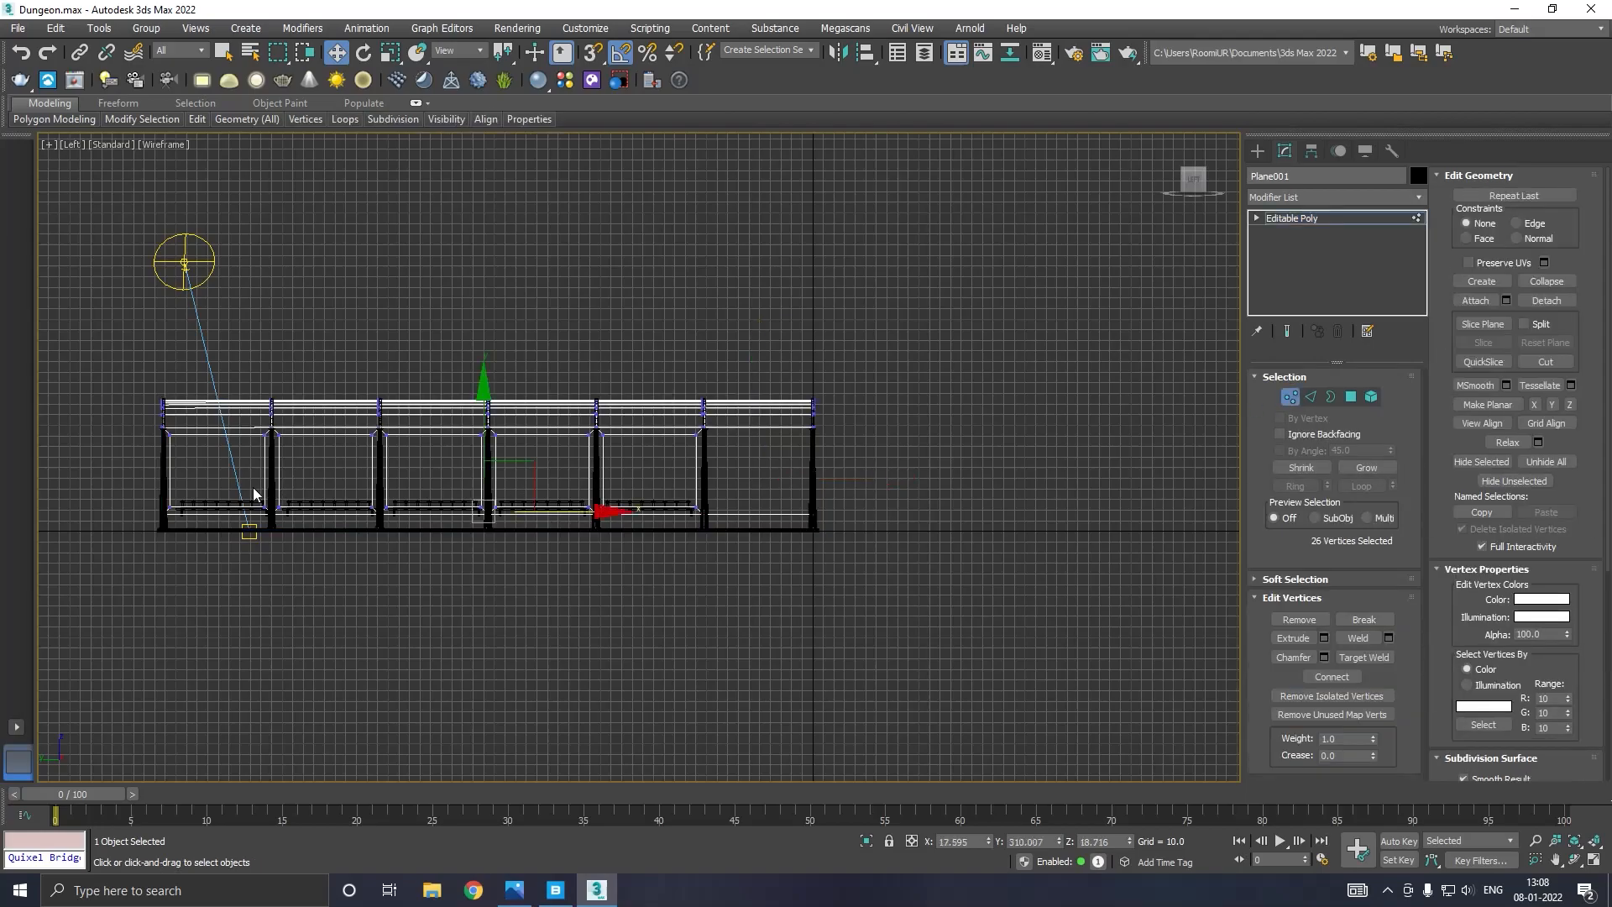
{"action": "scroll", "coordinate": [148, 533], "scroll_direction": "up", "scroll_amount": 4}
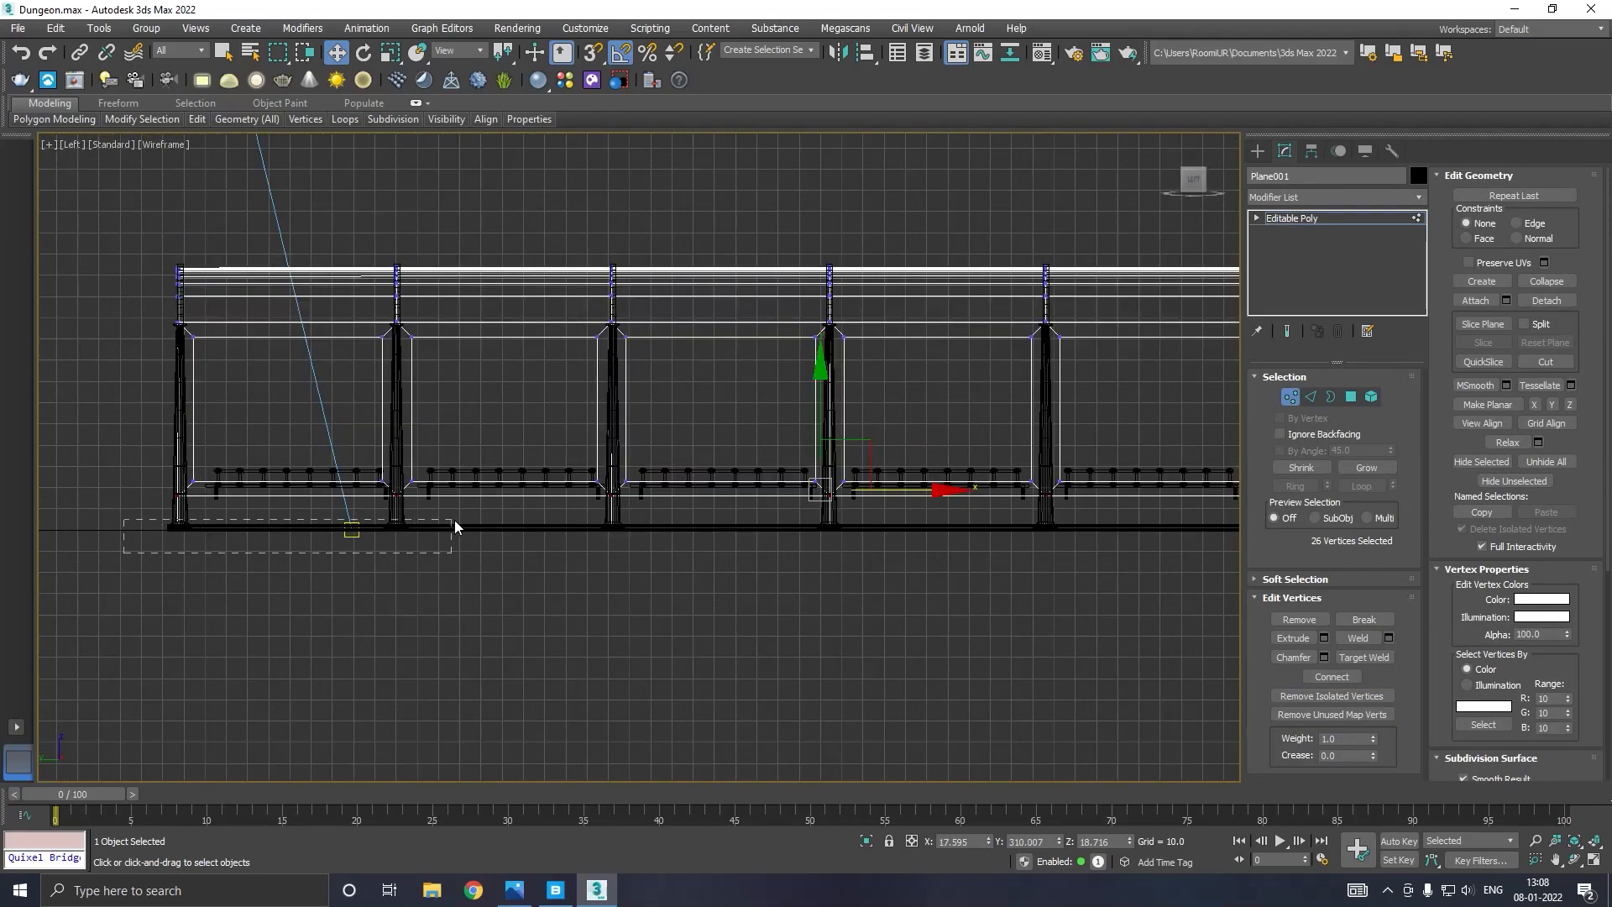
{"action": "scroll", "coordinate": [220, 581], "scroll_direction": "down", "scroll_amount": 4}
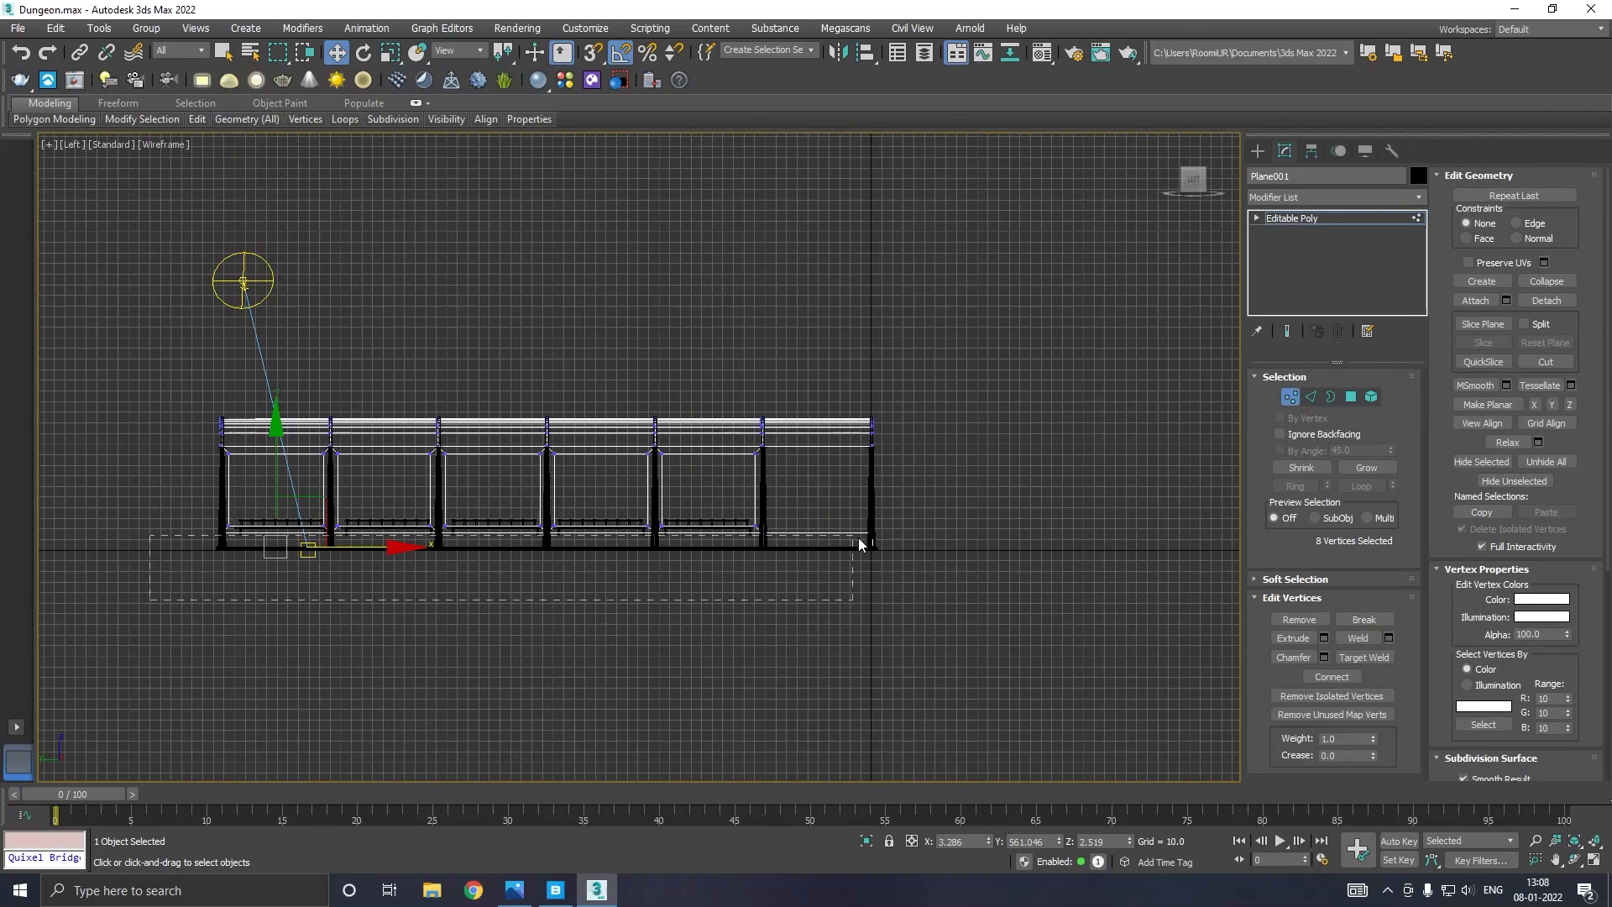
{"action": "left_click_drag", "start_coordinate": [897, 551], "coordinate": [896, 549]}
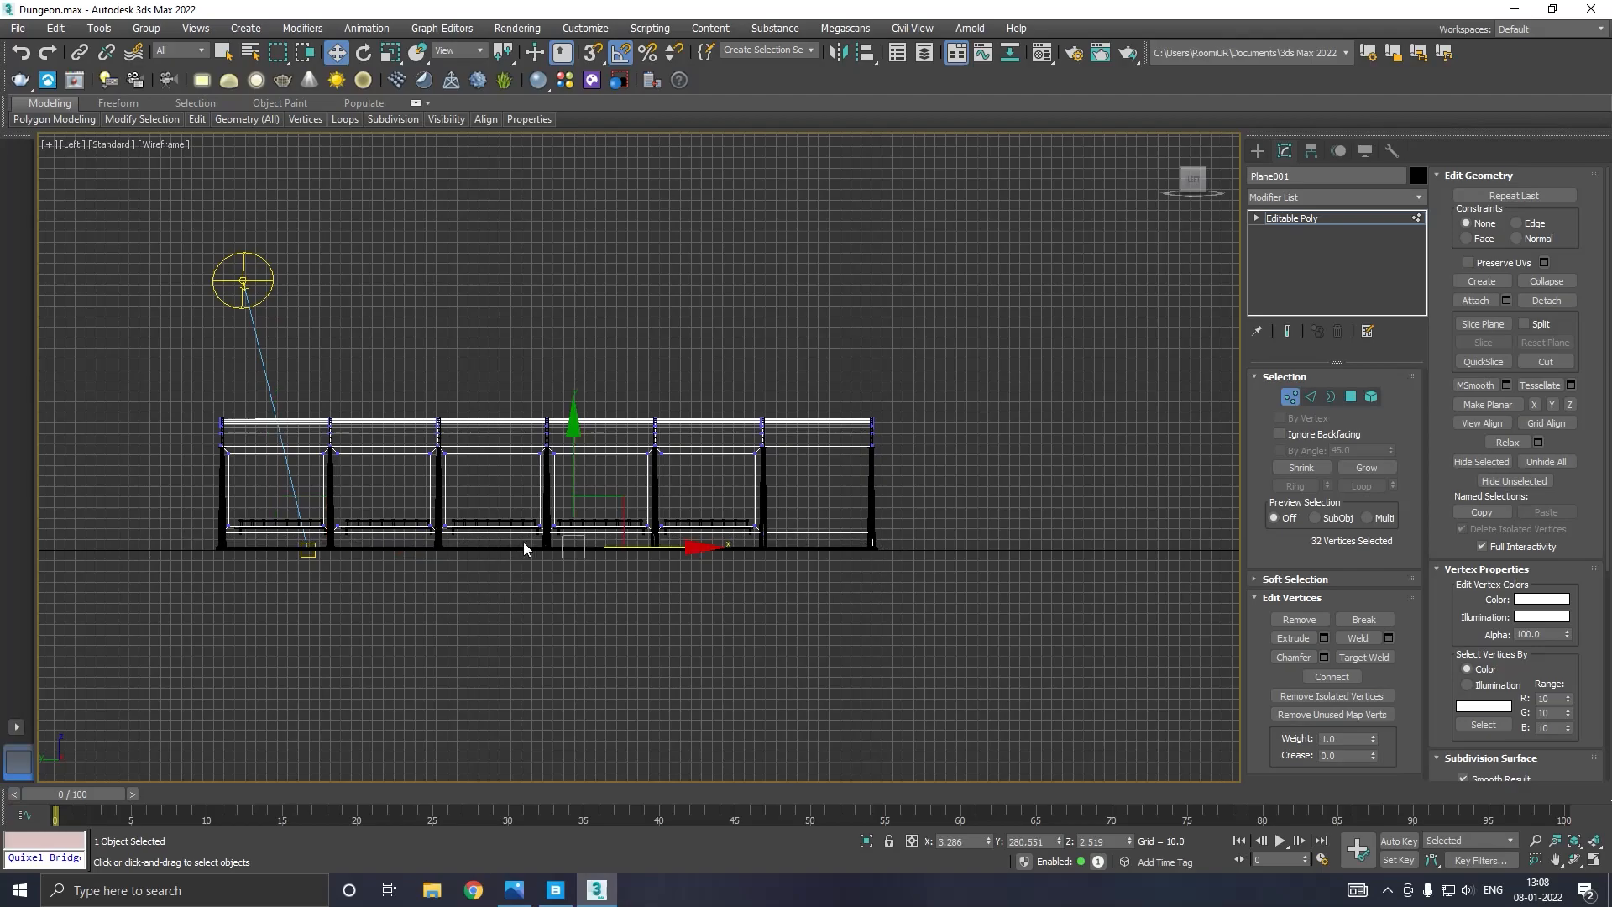
{"action": "scroll", "coordinate": [640, 551], "scroll_direction": "up", "scroll_amount": 8}
{"action": "left_click_drag", "start_coordinate": [657, 524], "coordinate": [664, 546]}
{"action": "key", "text": "p"}
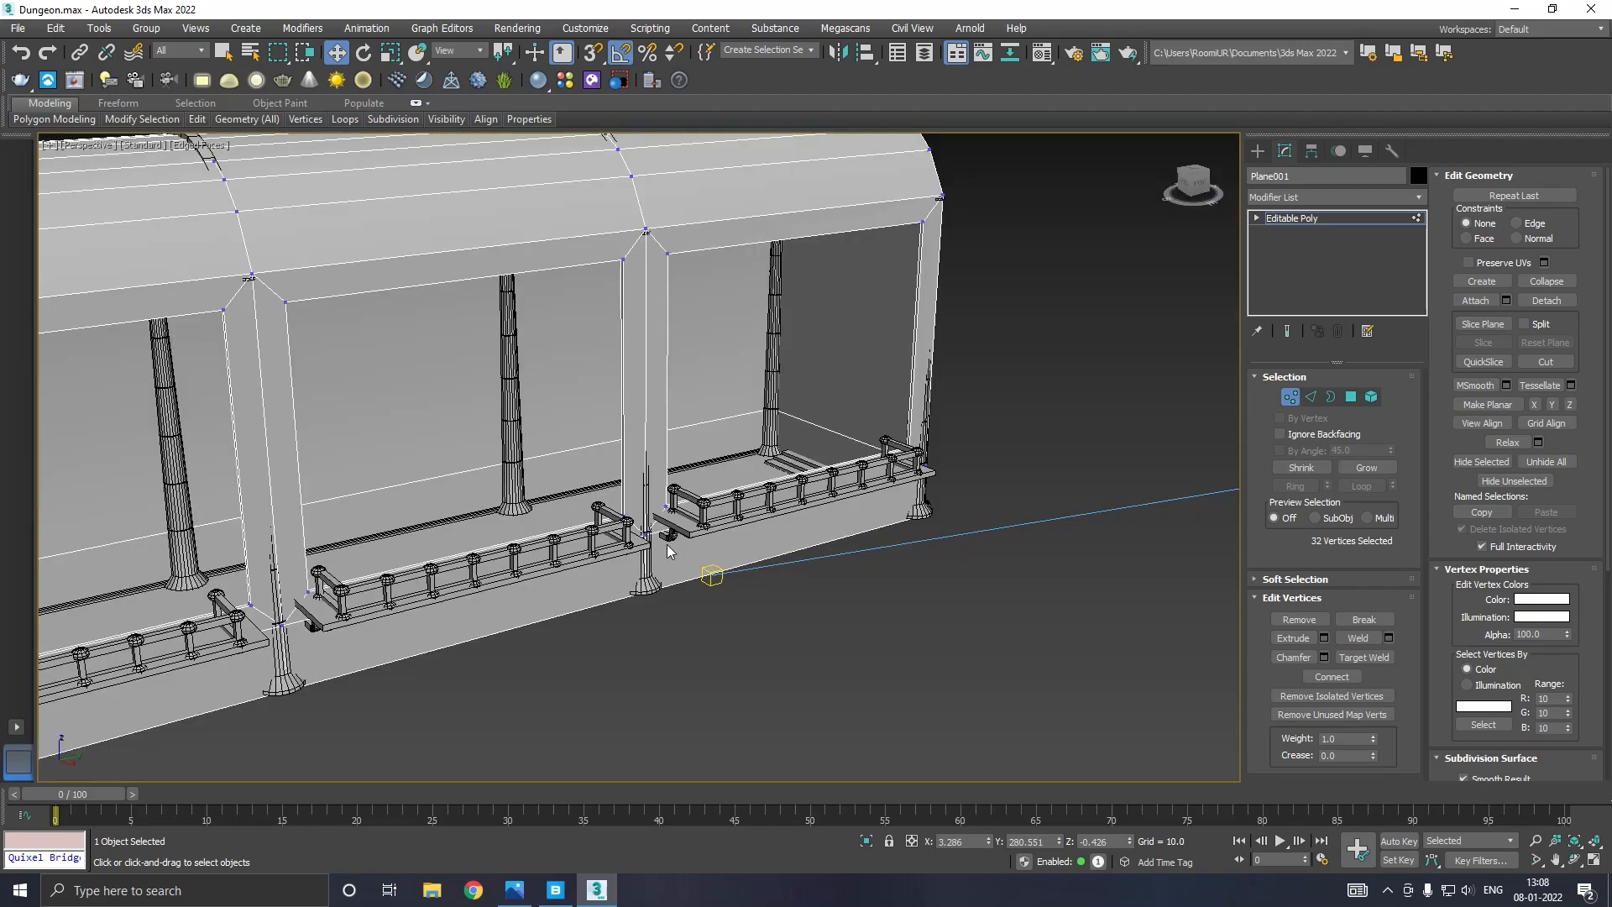
{"action": "scroll", "coordinate": [672, 542], "scroll_direction": "up", "scroll_amount": 6}
{"action": "scroll", "coordinate": [653, 505], "scroll_direction": "down", "scroll_amount": 10}
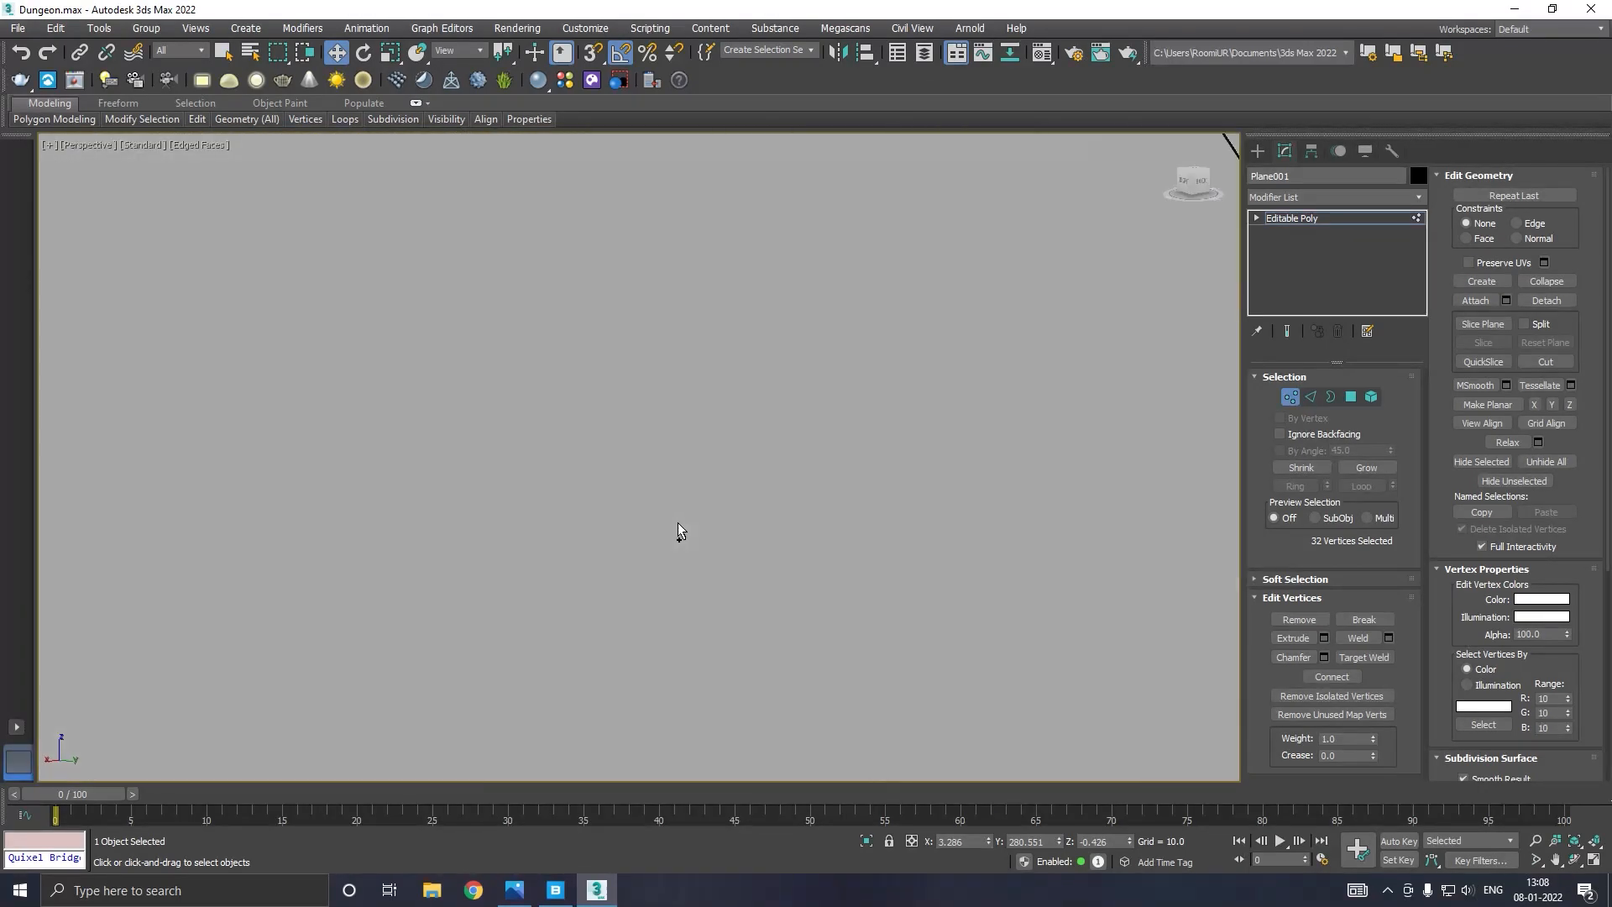
{"action": "scroll", "coordinate": [631, 512], "scroll_direction": "down", "scroll_amount": 4}
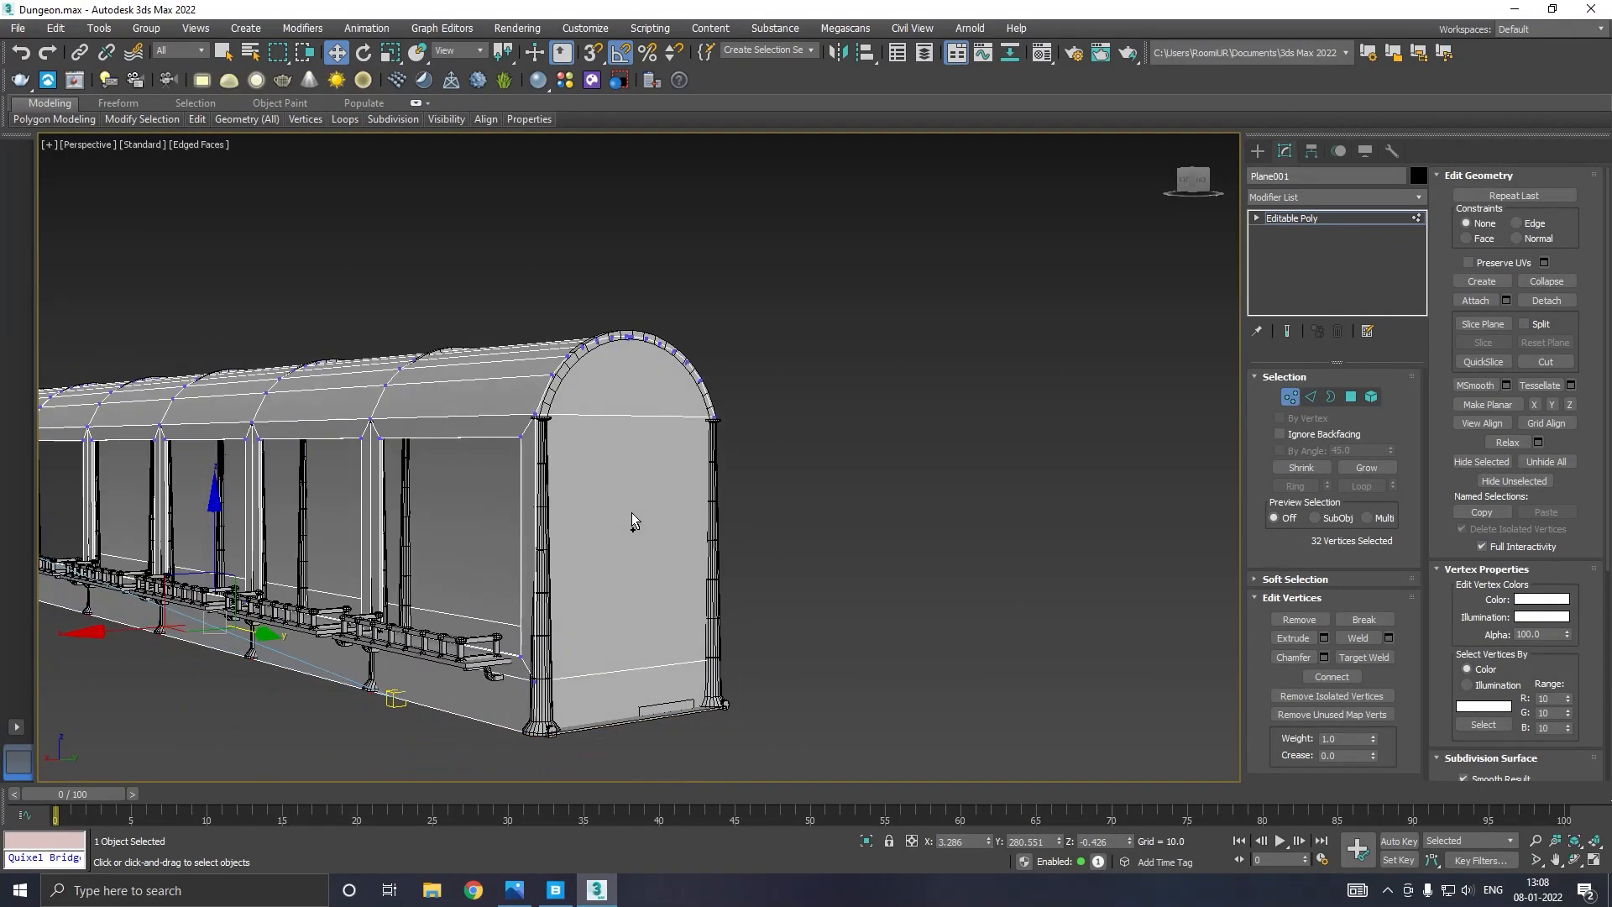
{"action": "middle_click_drag", "start_coordinate": [635, 513], "coordinate": [777, 546], "text": "alt"}
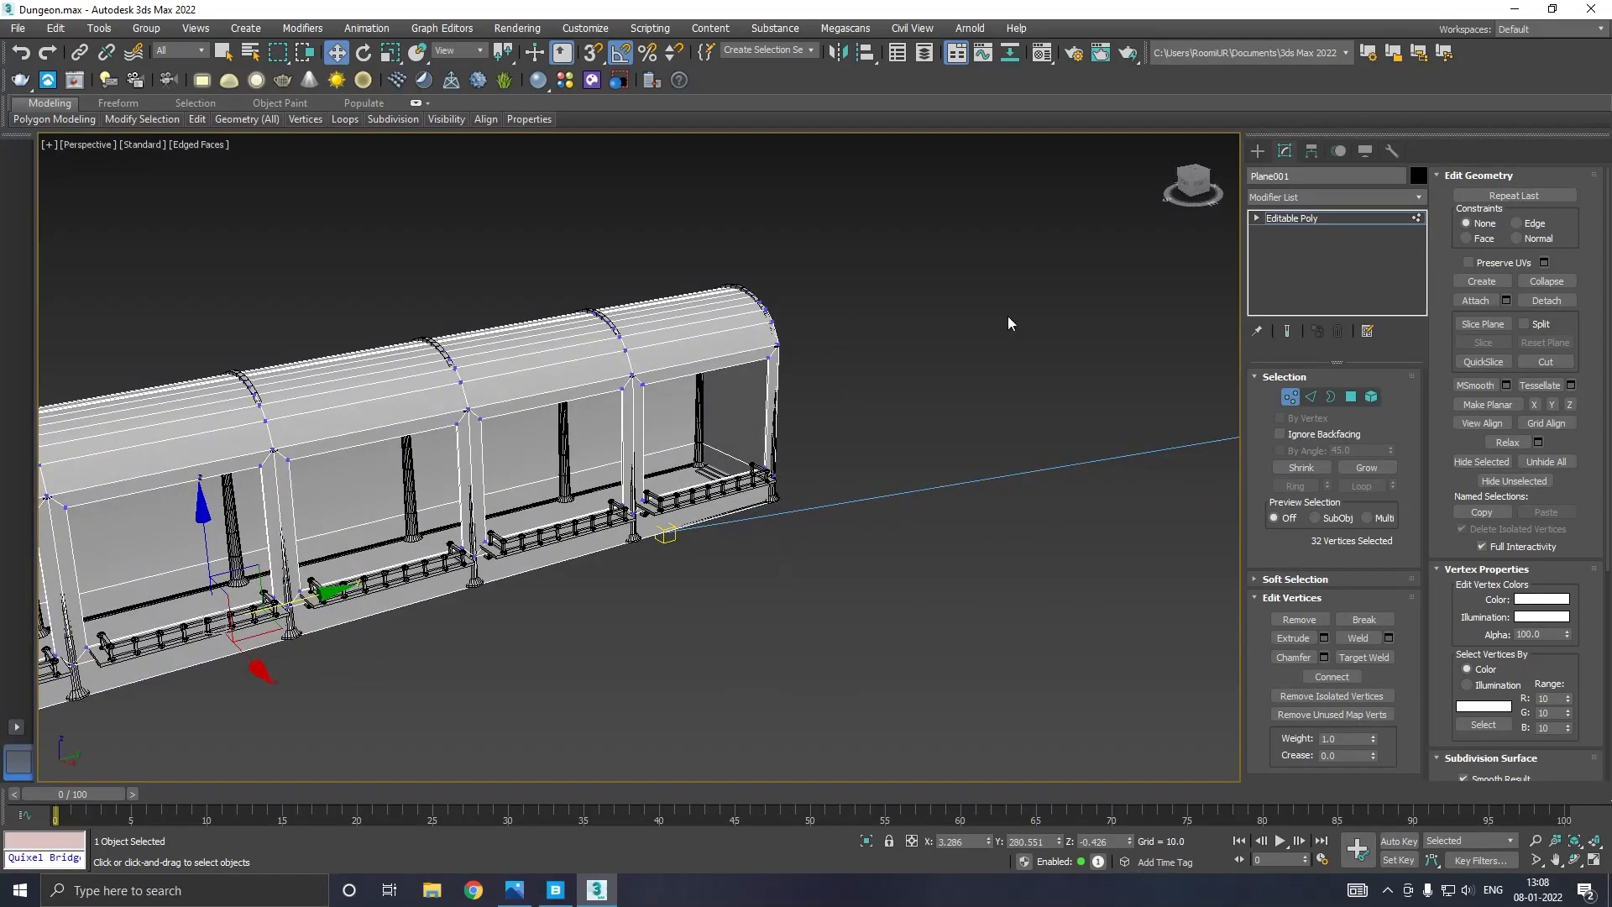
Finish vertex editing and add a planar Symmetry modifier to the corridor, mirrored on the Z axis with Flip enabled.
{"action": "left_click", "coordinate": [1297, 220]}
{"action": "middle_click_drag", "start_coordinate": [396, 535], "coordinate": [752, 528]}
{"action": "scroll", "coordinate": [678, 477], "scroll_direction": "down", "scroll_amount": 6}
{"action": "scroll", "coordinate": [753, 527], "scroll_direction": "up", "scroll_amount": 5}
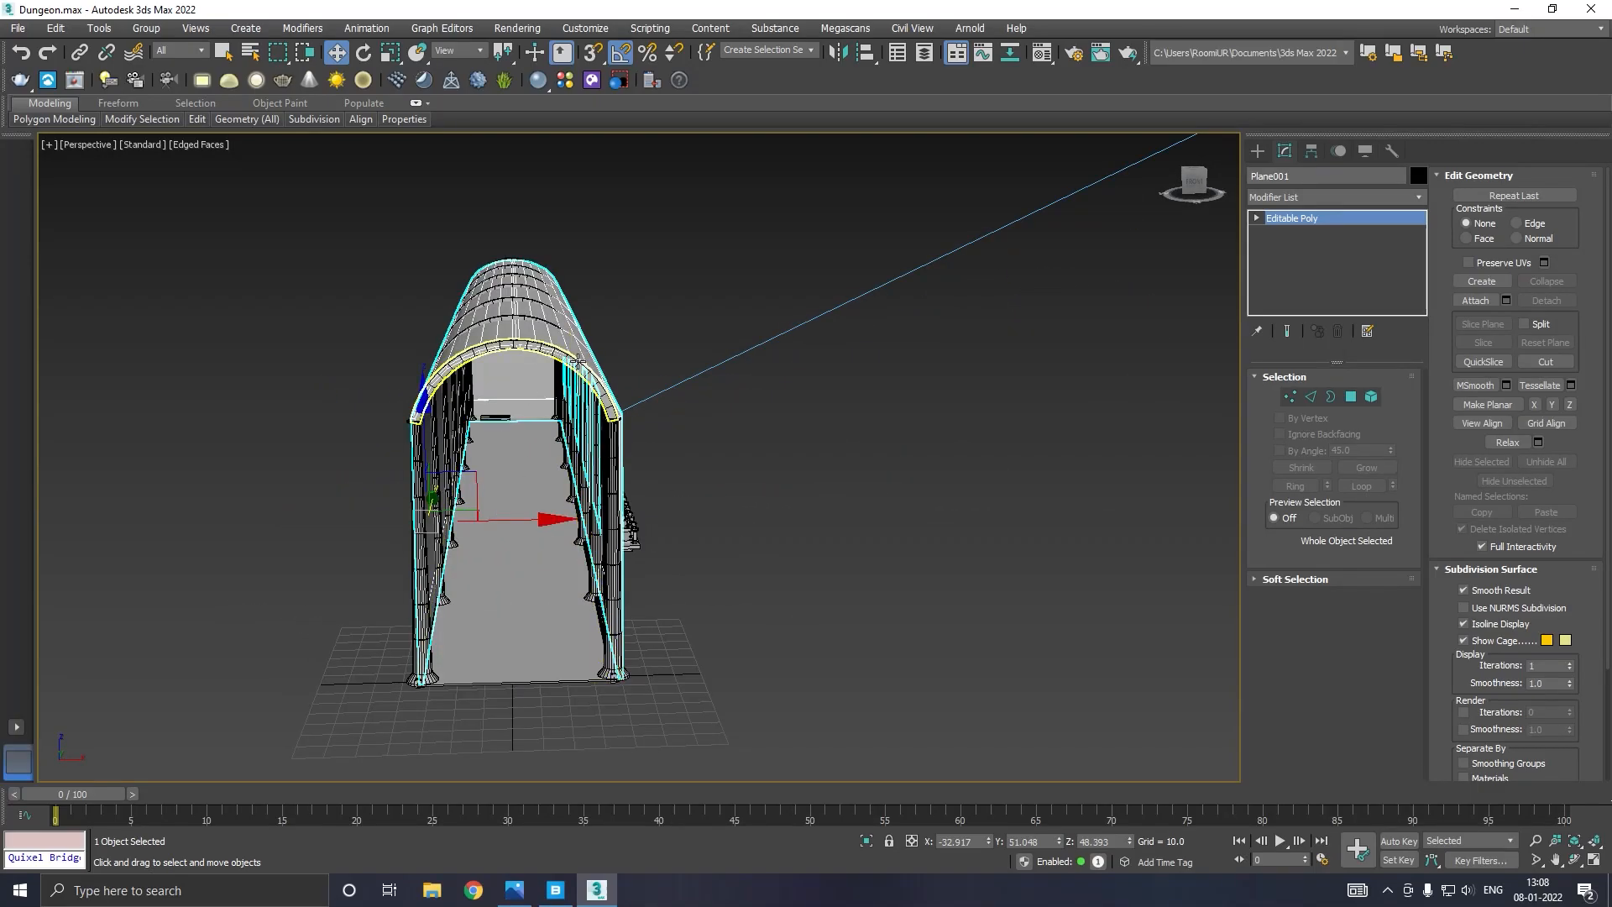
{"action": "left_click", "coordinate": [1418, 198]}
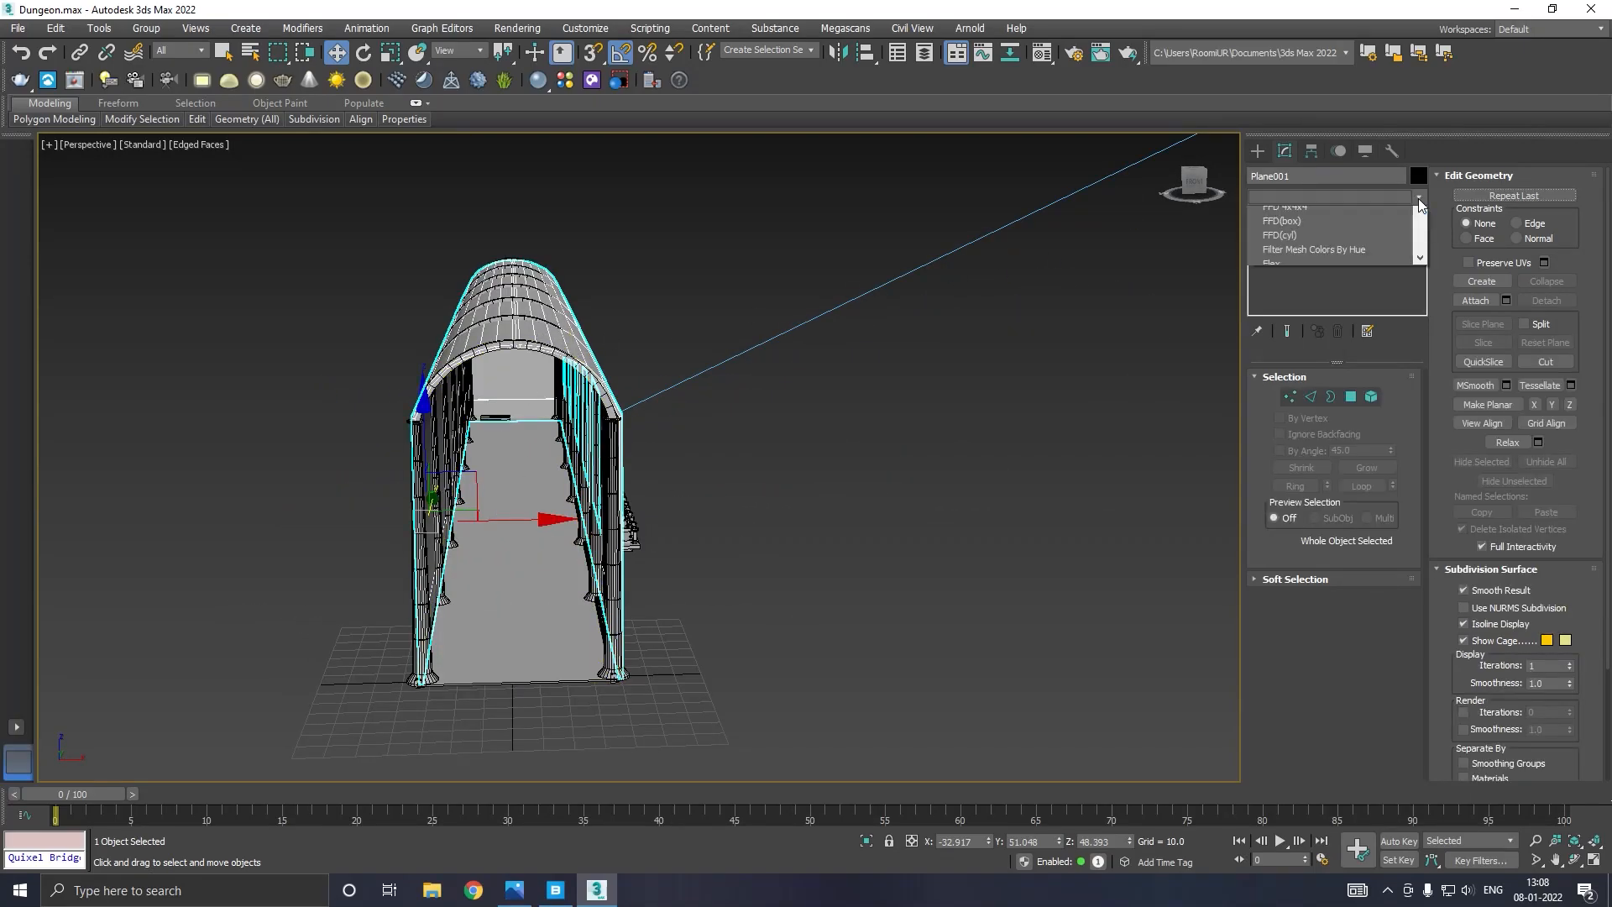
{"action": "left_click_drag", "start_coordinate": [1417, 233], "coordinate": [1417, 688]}
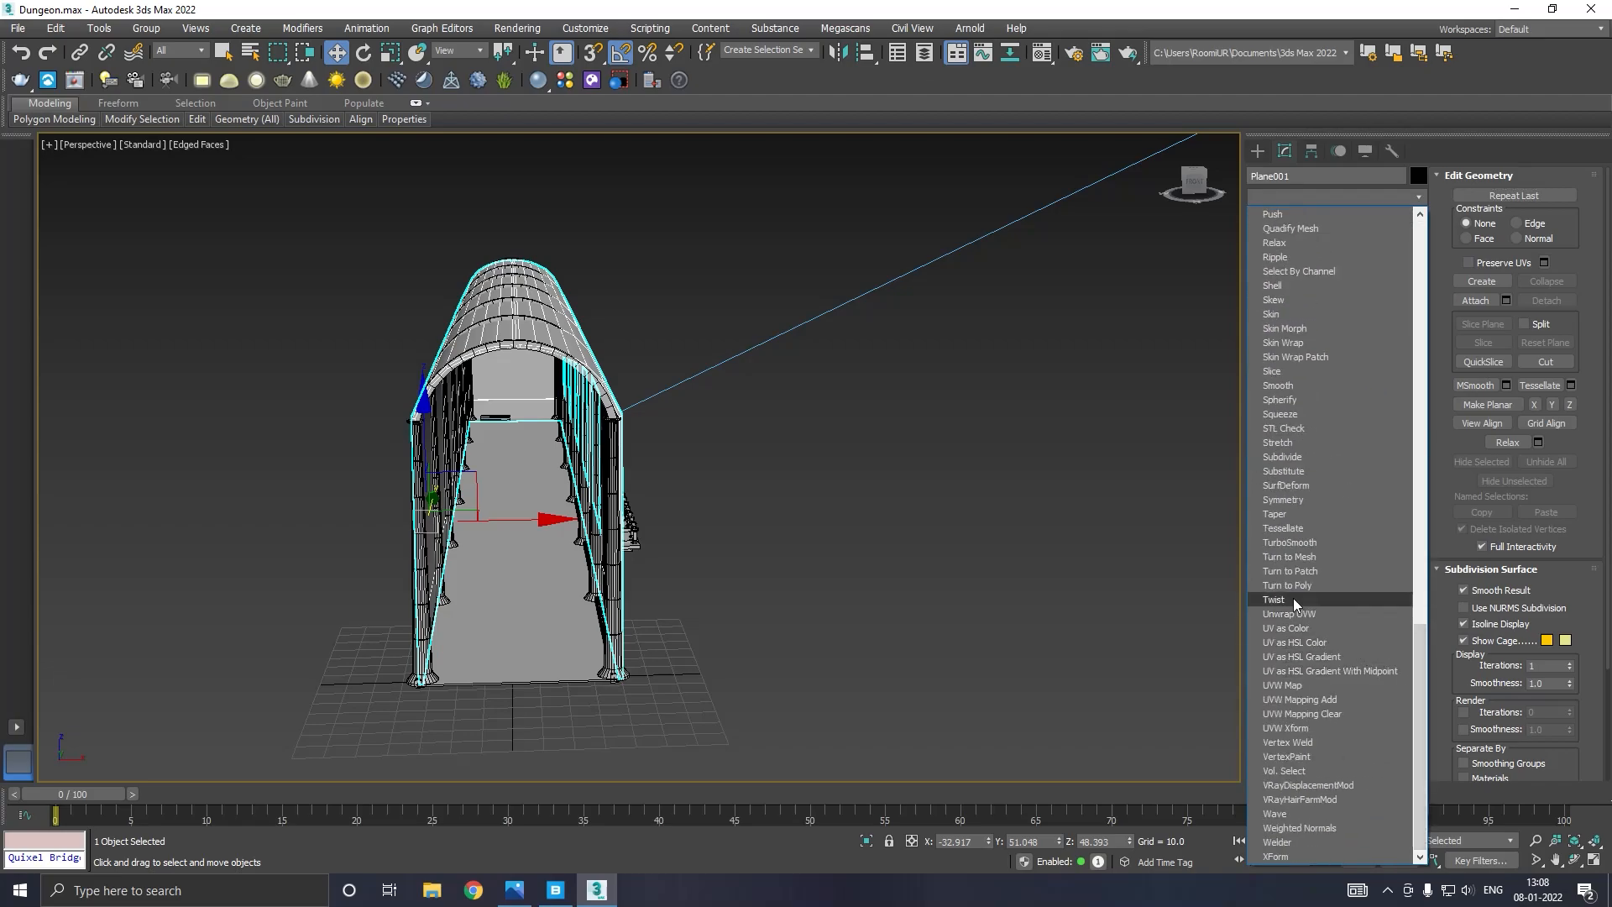
{"action": "left_click", "coordinate": [1282, 500]}
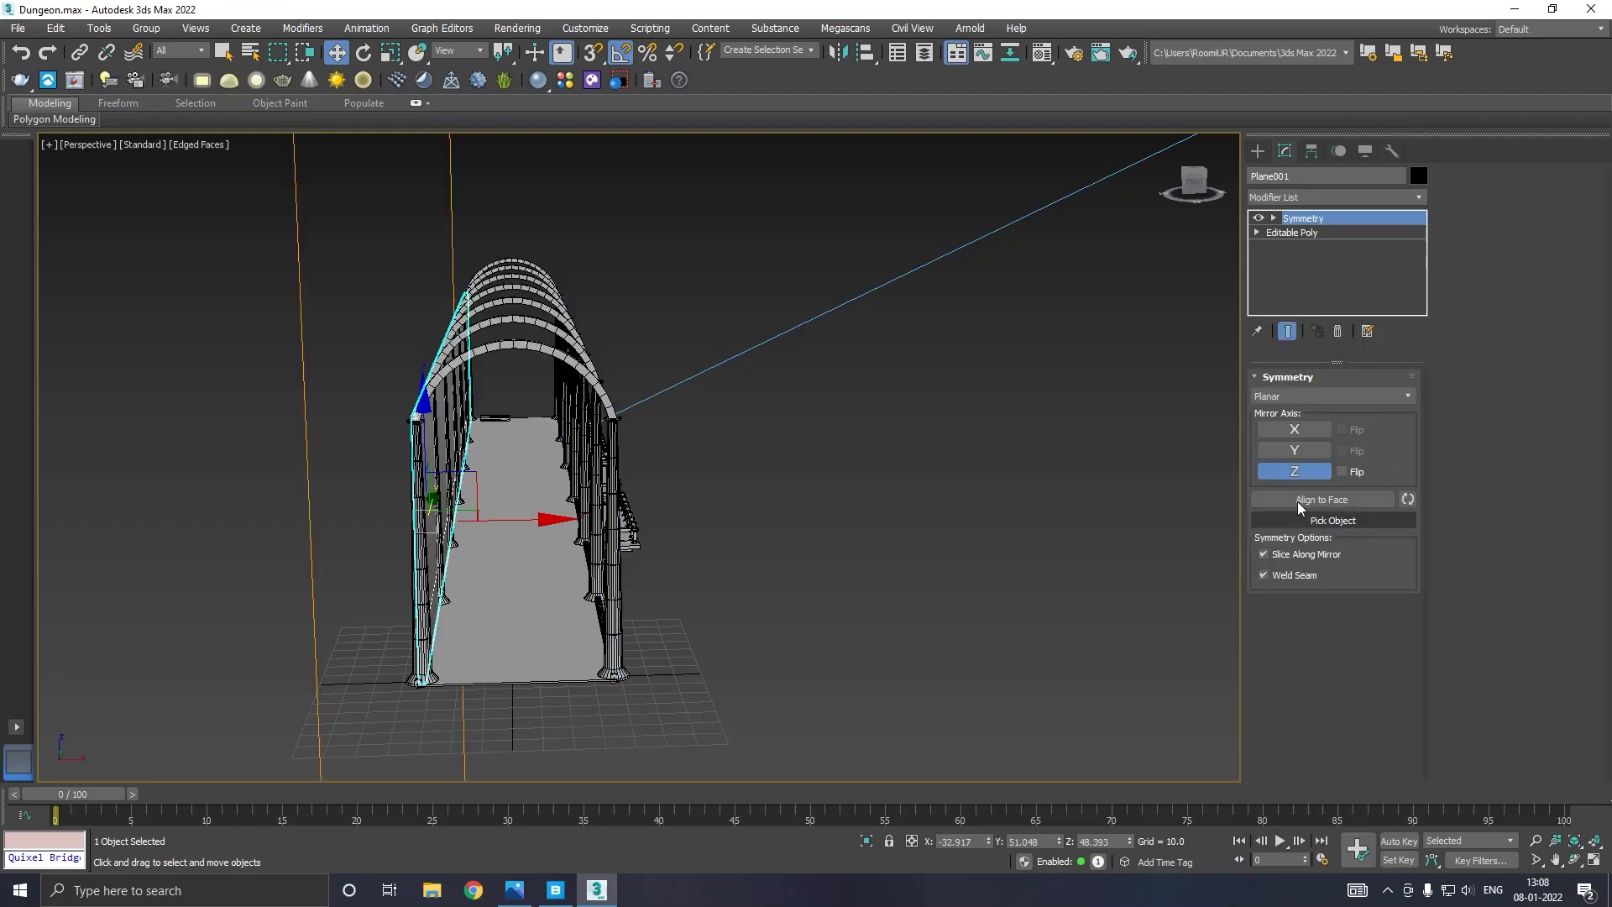
{"action": "left_click", "coordinate": [1326, 471]}
{"action": "left_click", "coordinate": [1340, 472]}
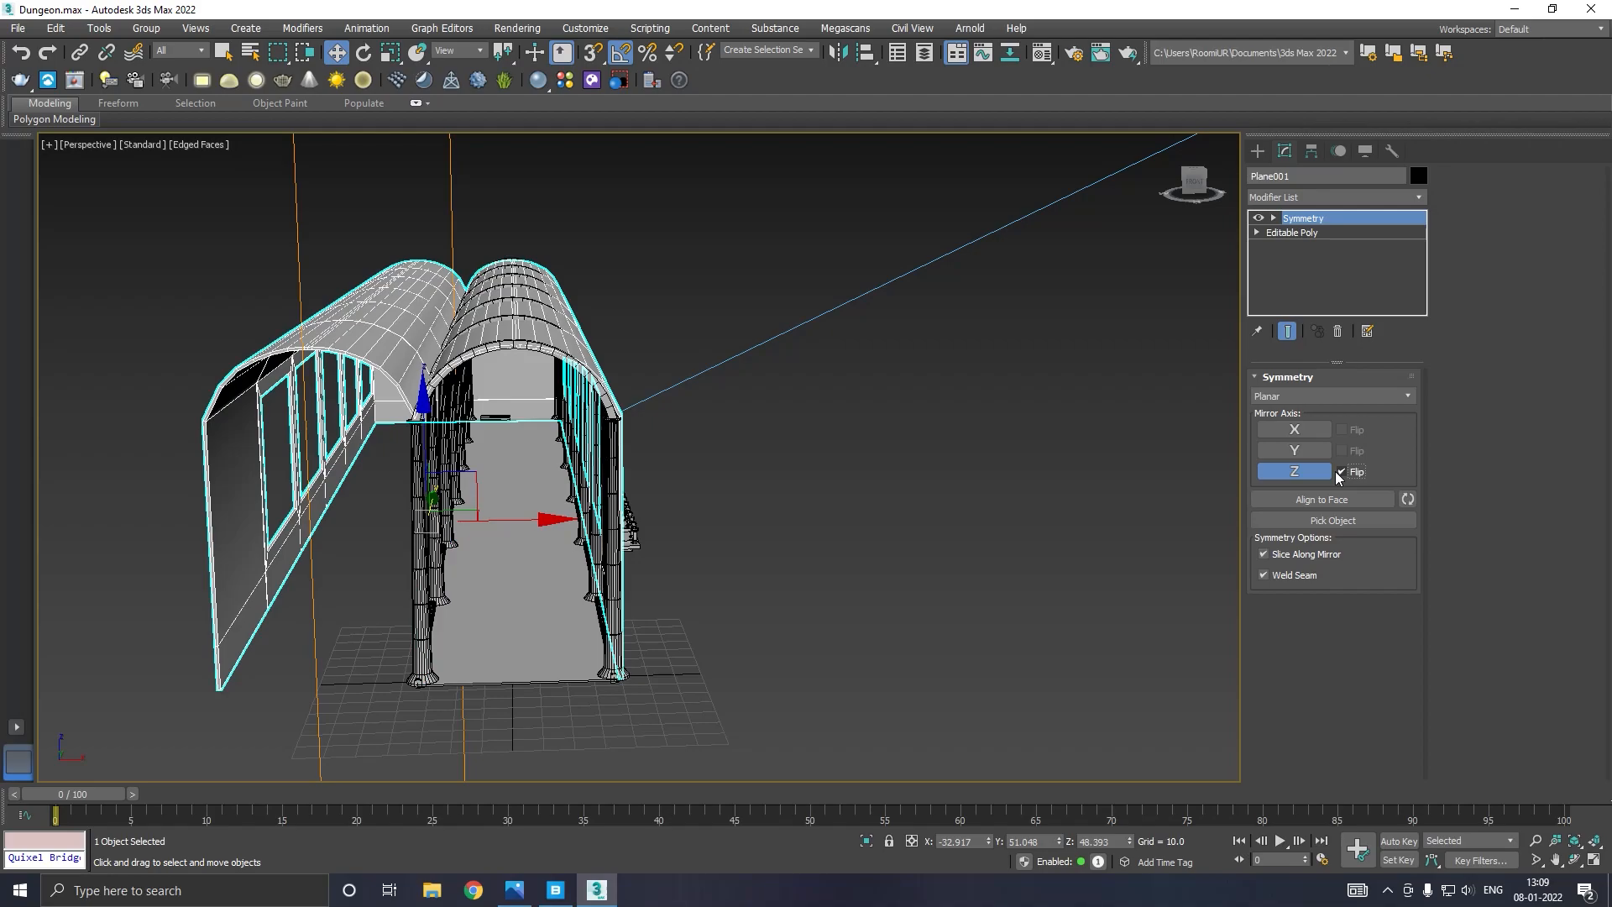
Move the Symmetry mirror plane about 36.8 along X to the corridor's centre line, and collapse the modifier into the Editable Poly.
{"action": "left_click", "coordinate": [1331, 216]}
{"action": "key", "text": "1"}
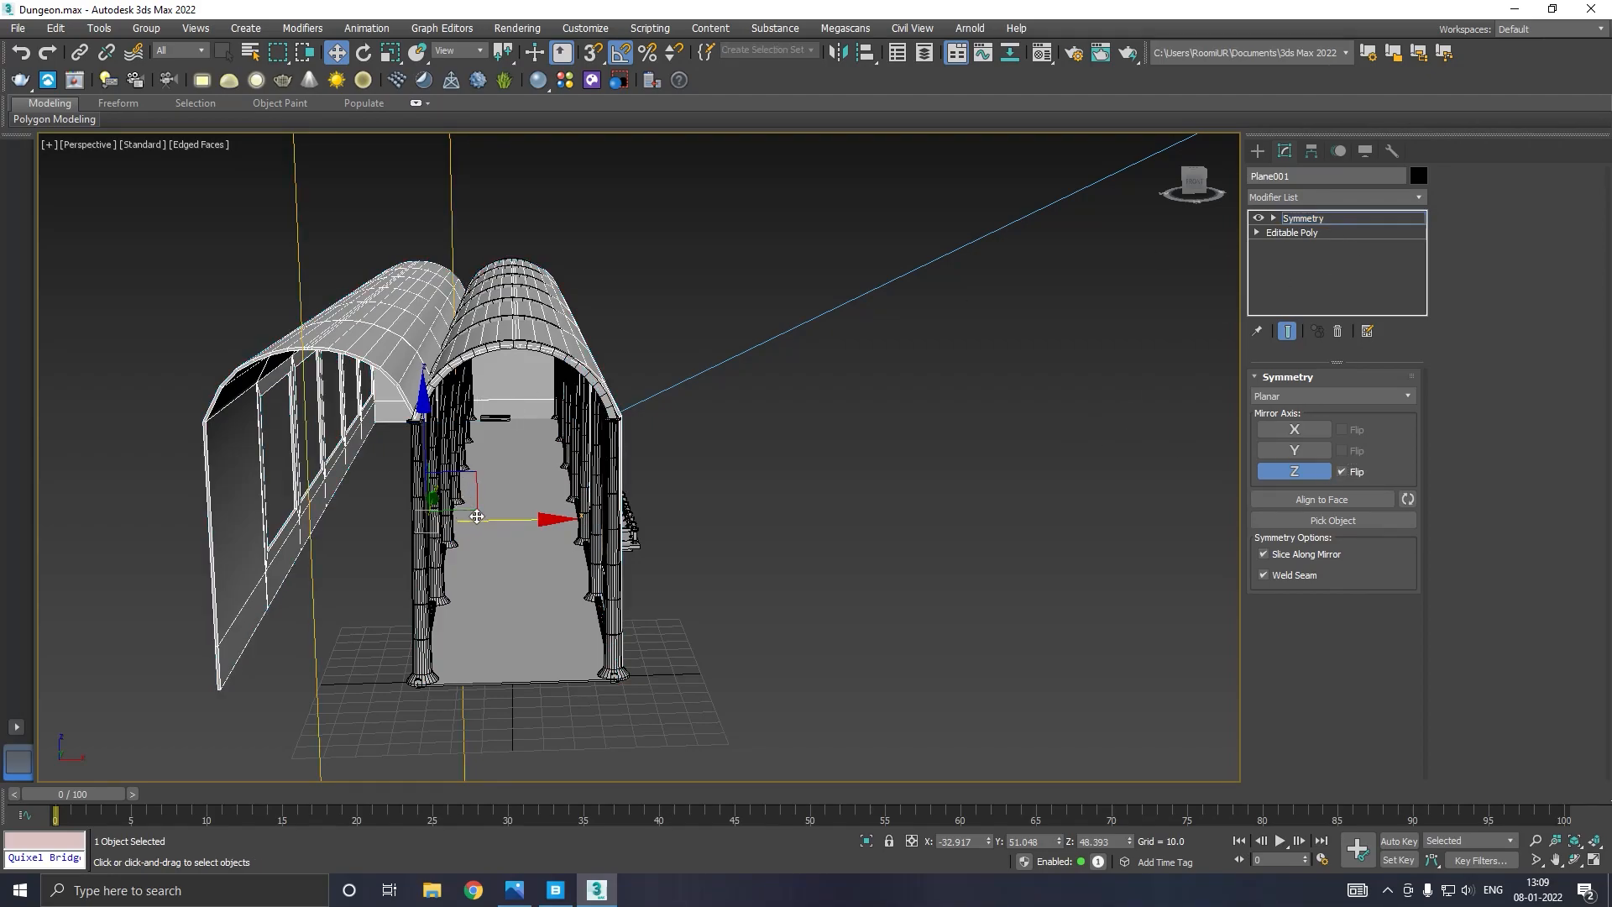
{"action": "left_click_drag", "start_coordinate": [509, 521], "coordinate": [602, 513]}
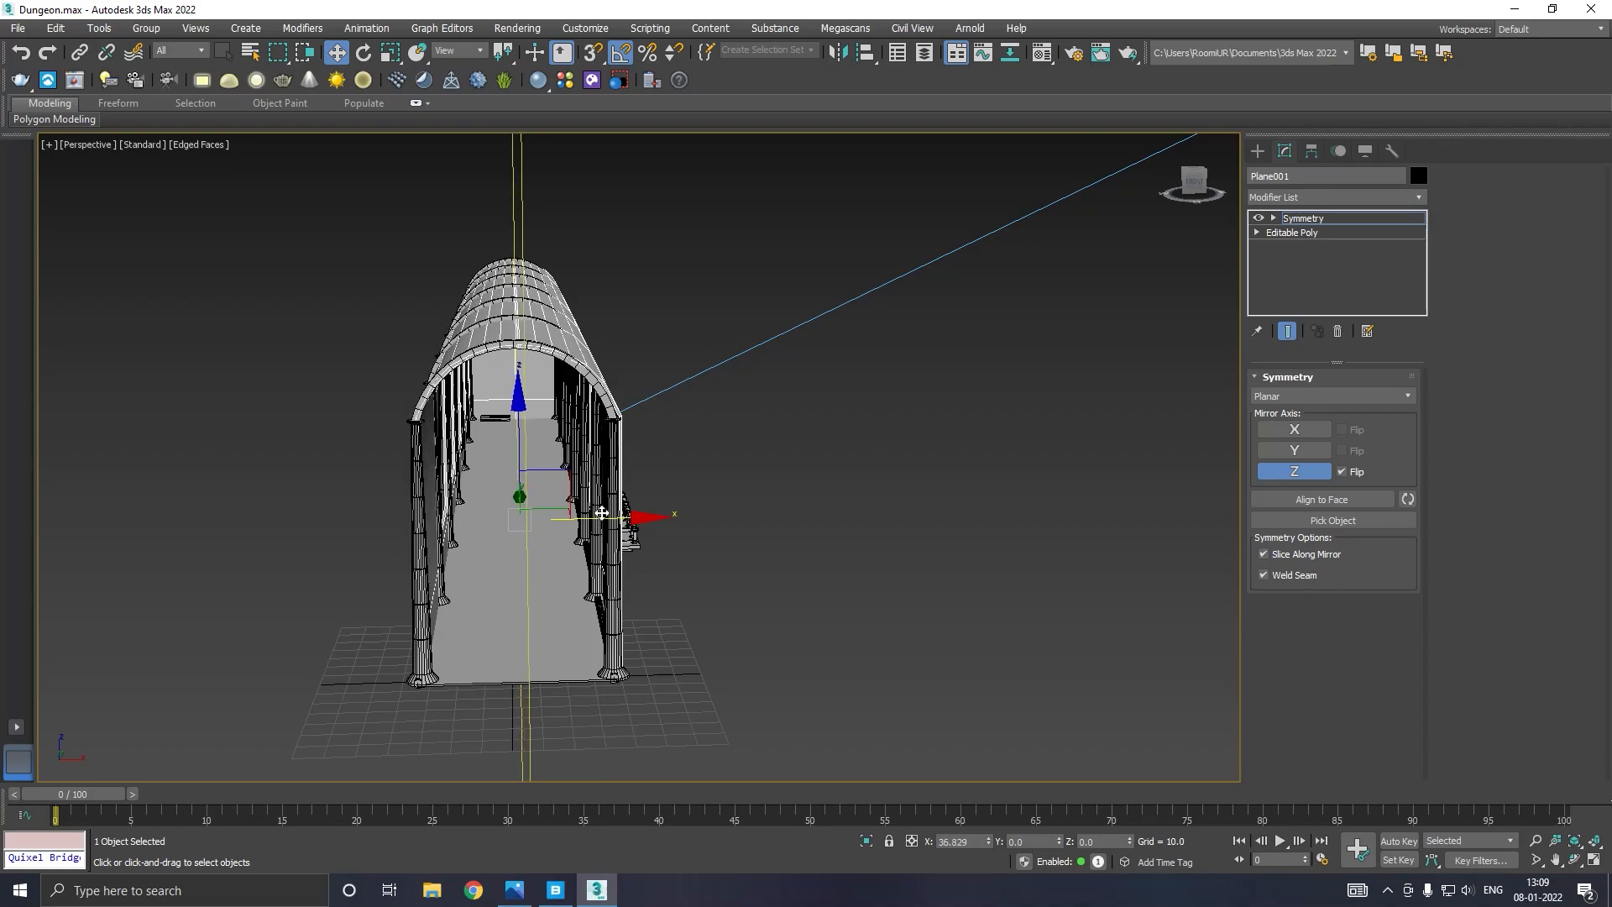
{"action": "mouse_move", "coordinate": [555, 525]}
{"action": "middle_mouse_down", "text": "alt"}
{"action": "mouse_move", "coordinate": [691, 532]}
{"action": "mouse_move", "coordinate": [633, 547]}
{"action": "mouse_move", "coordinate": [544, 515]}
{"action": "middle_mouse_up", "text": "alt"}
{"action": "scroll", "coordinate": [653, 524], "scroll_direction": "up", "scroll_amount": 5}
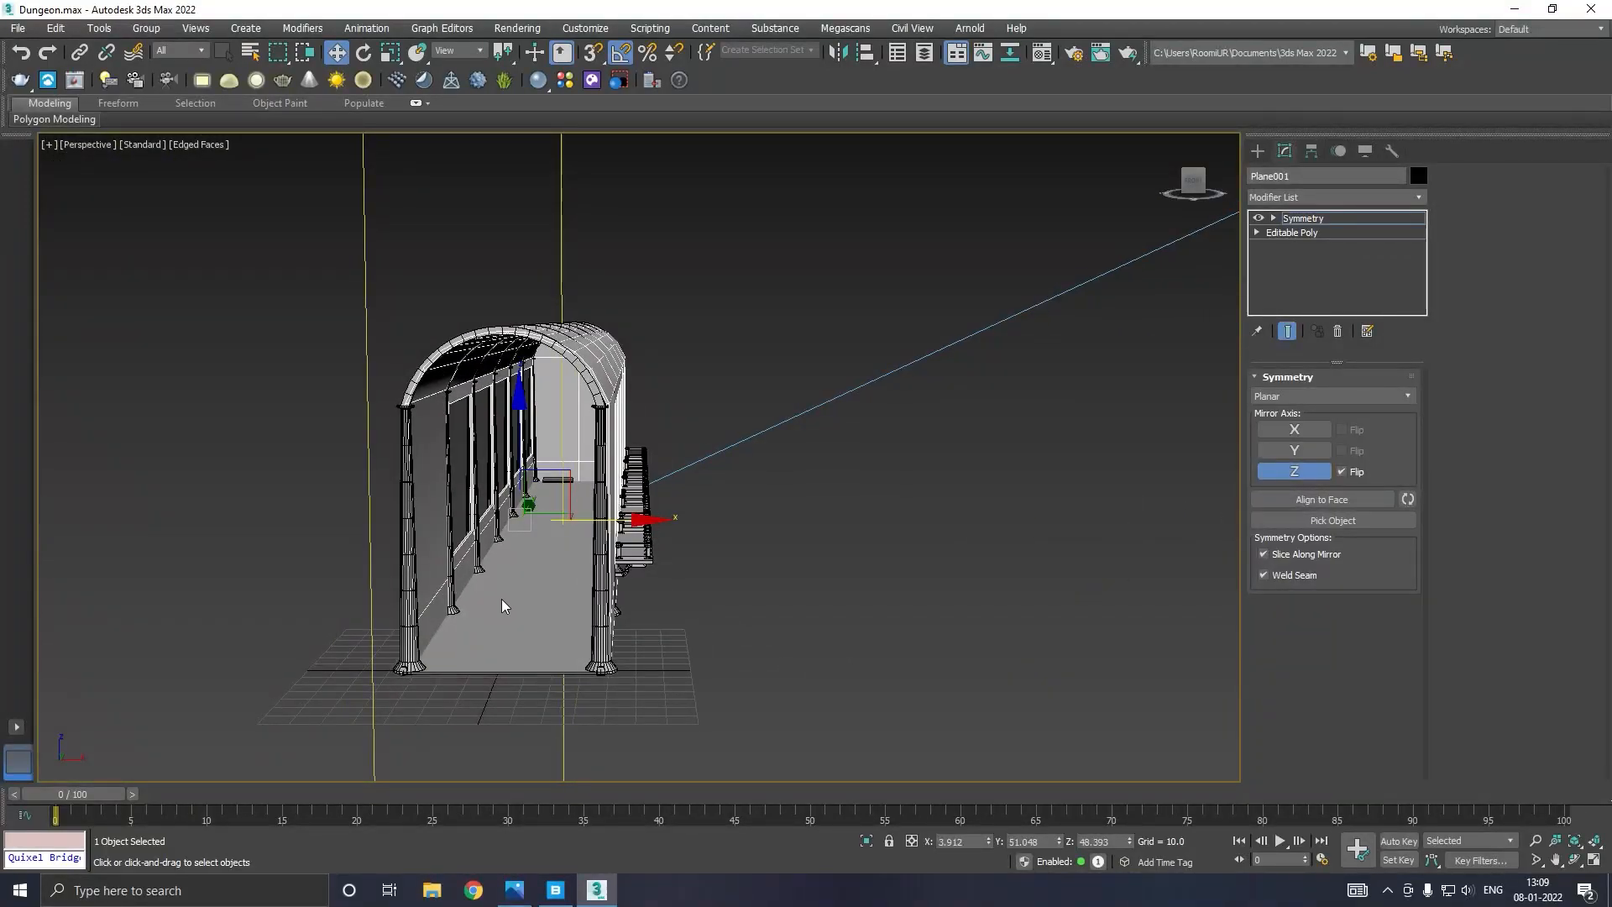
{"action": "right_click", "coordinate": [1298, 220]}
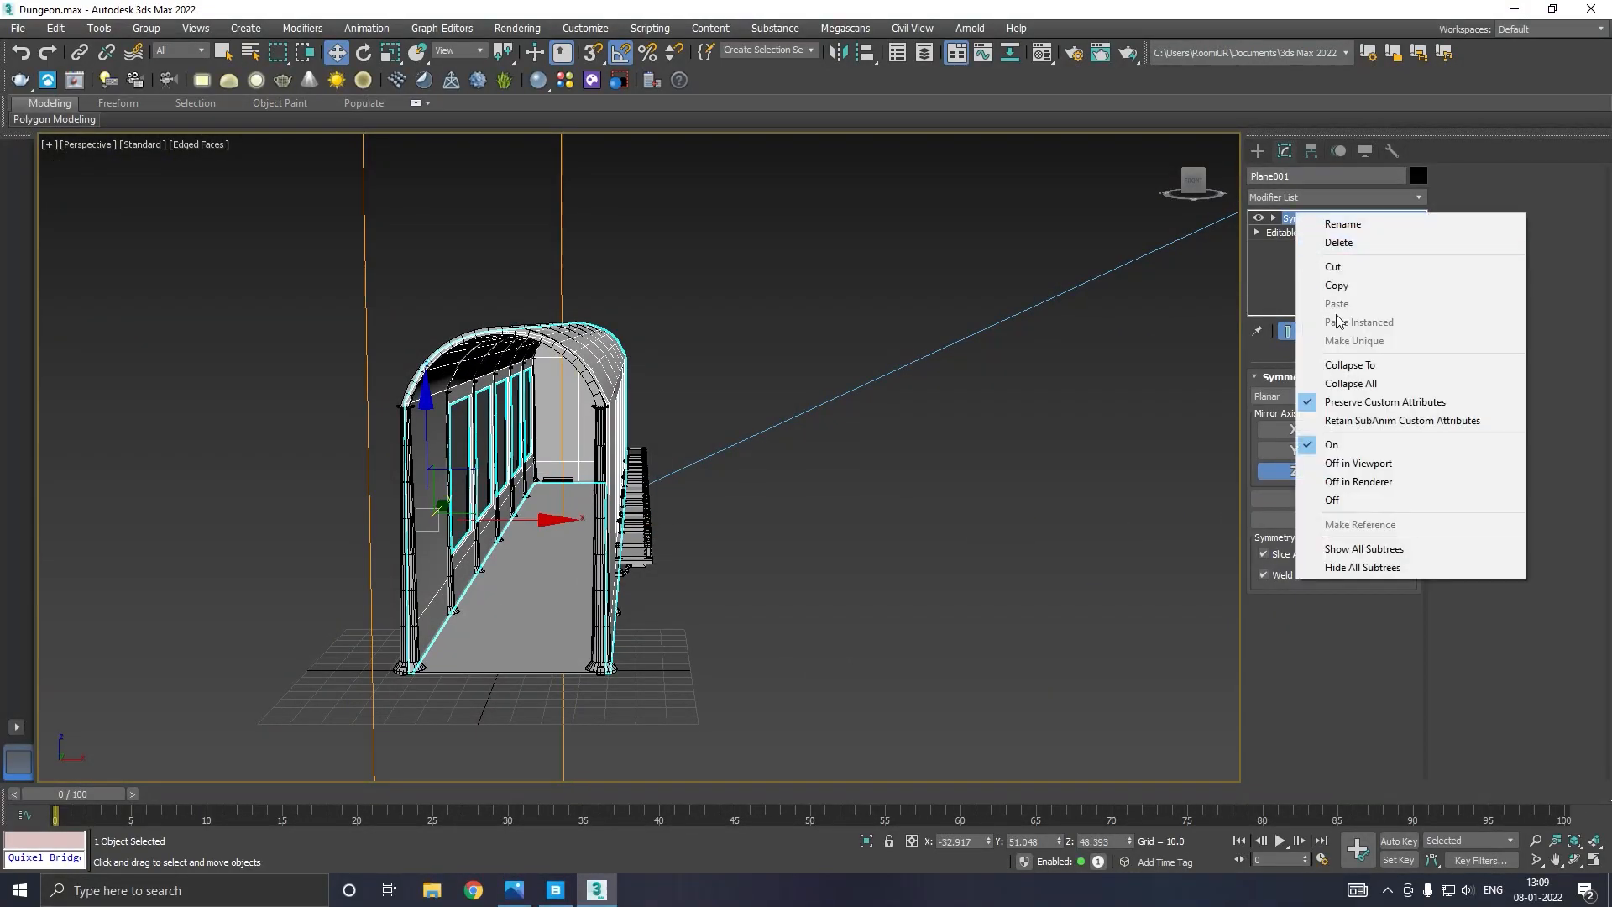
{"action": "left_click", "coordinate": [1336, 374]}
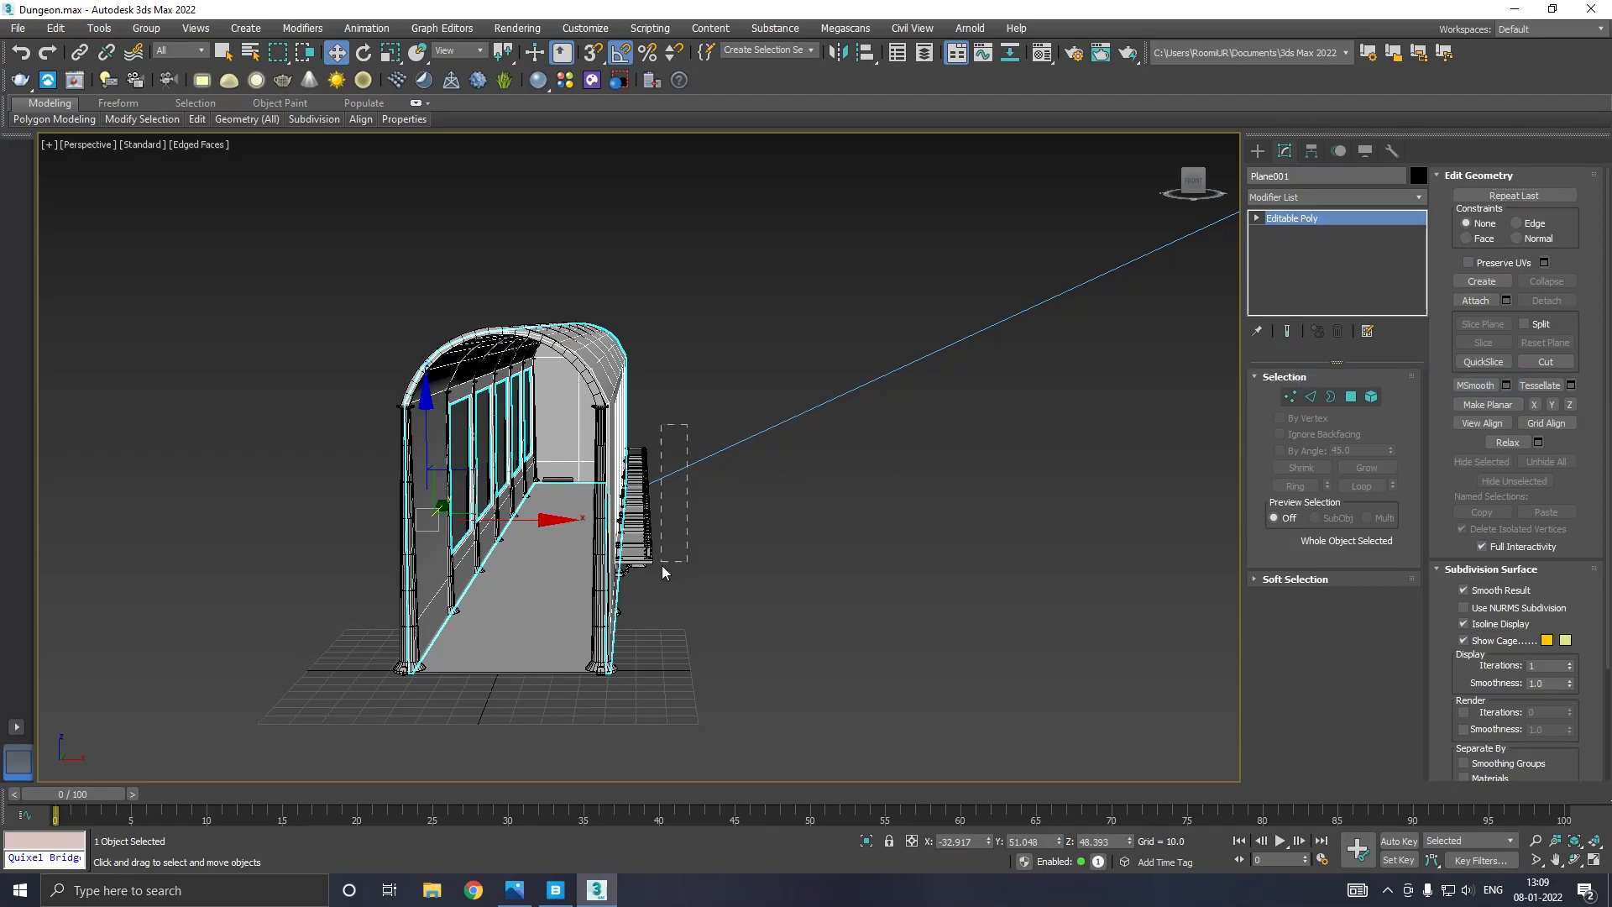
Copy all five balustraded balconies across to the corridor's opposite side.
{"action": "left_click_drag", "start_coordinate": [647, 583], "coordinate": [643, 587]}
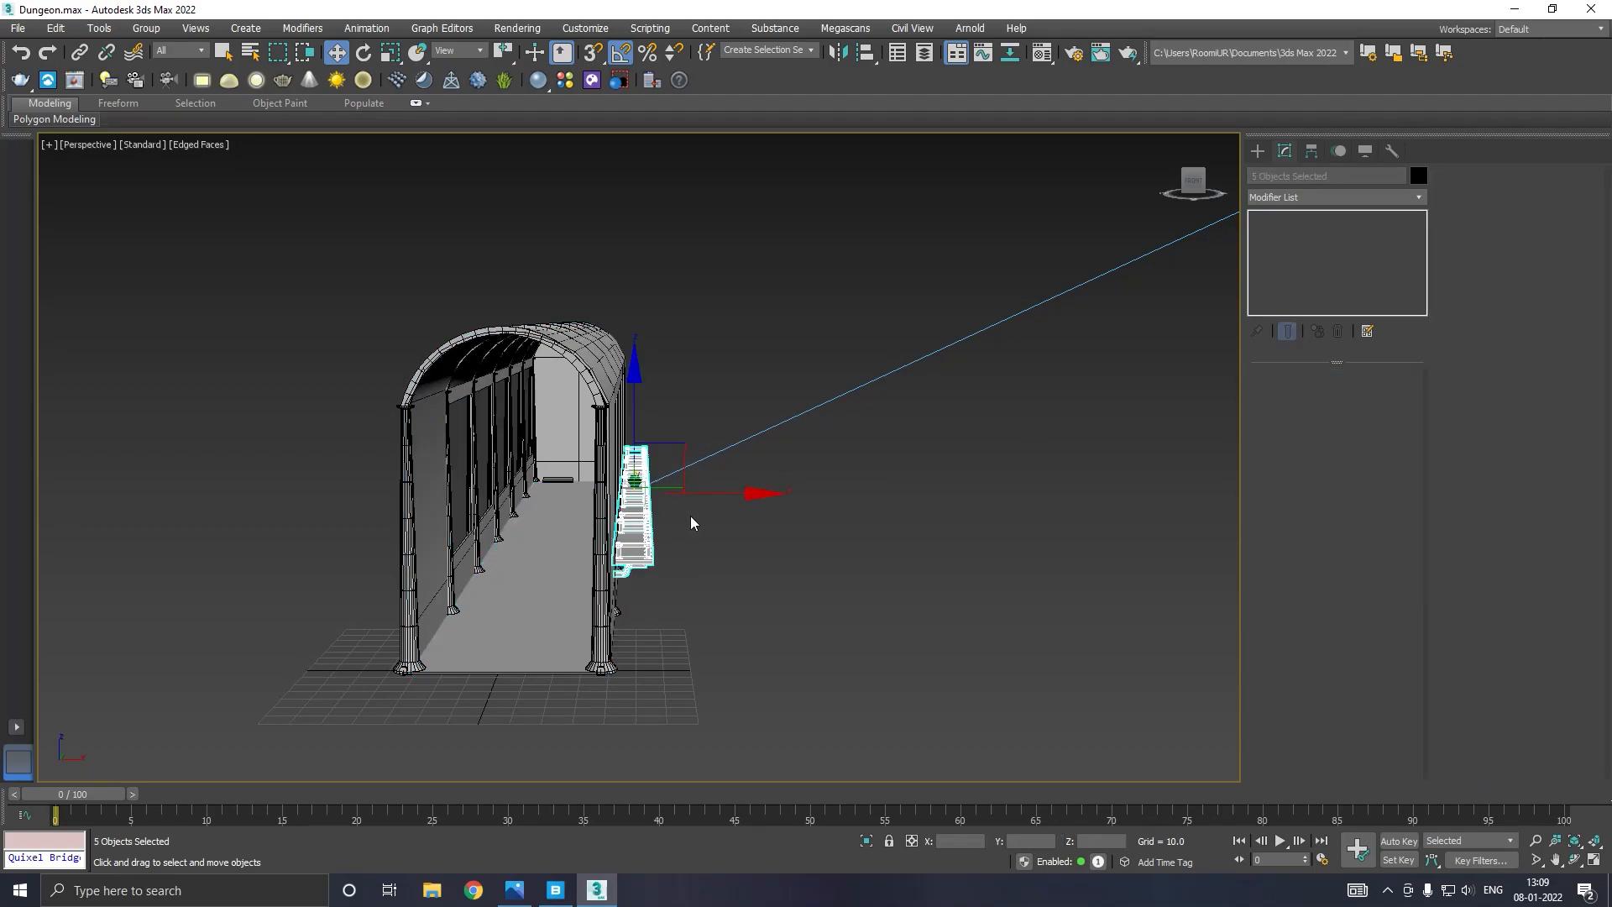
{"action": "left_click_drag", "start_coordinate": [708, 495], "coordinate": [551, 501], "text": "shift"}
{"action": "left_click", "coordinate": [807, 516]}
{"action": "middle_click_drag", "start_coordinate": [785, 521], "coordinate": [874, 504], "text": "alt"}
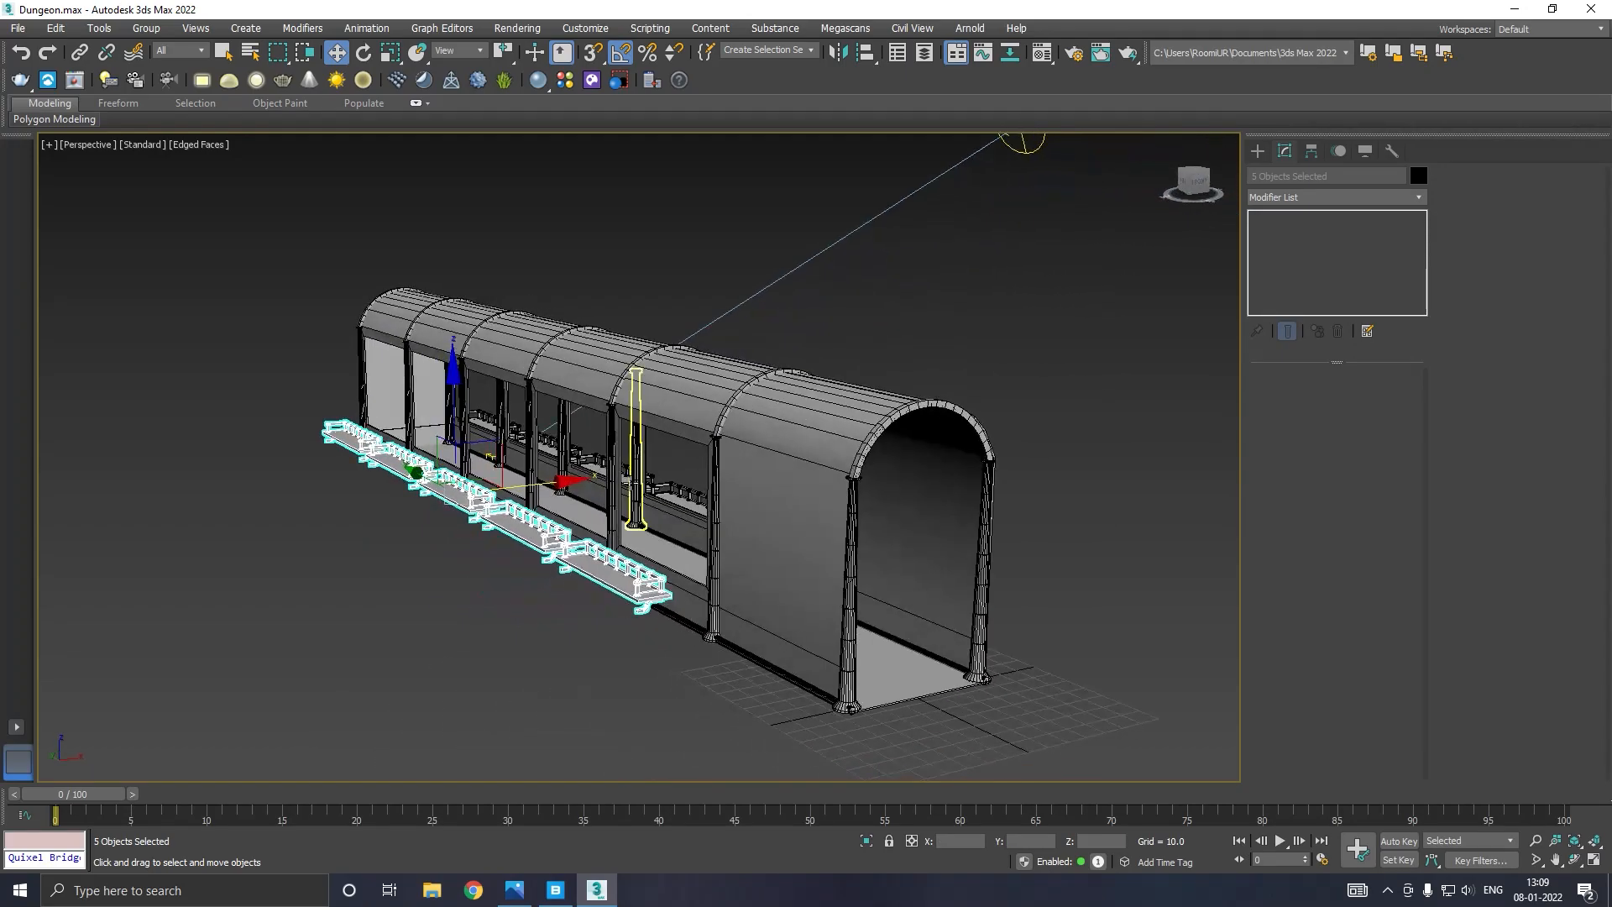
Rotate the copied balconies so their balustrades face outward, and move them along X against the mirrored window openings.
{"action": "left_click", "coordinate": [374, 53]}
{"action": "left_click_drag", "start_coordinate": [422, 522], "coordinate": [450, 519]}
{"action": "key", "text": "w"}
{"action": "middle_click_drag", "start_coordinate": [558, 522], "coordinate": [515, 539], "text": "alt"}
{"action": "scroll", "coordinate": [515, 539], "scroll_direction": "up", "scroll_amount": 5}
{"action": "left_click_drag", "start_coordinate": [490, 453], "coordinate": [557, 438]}
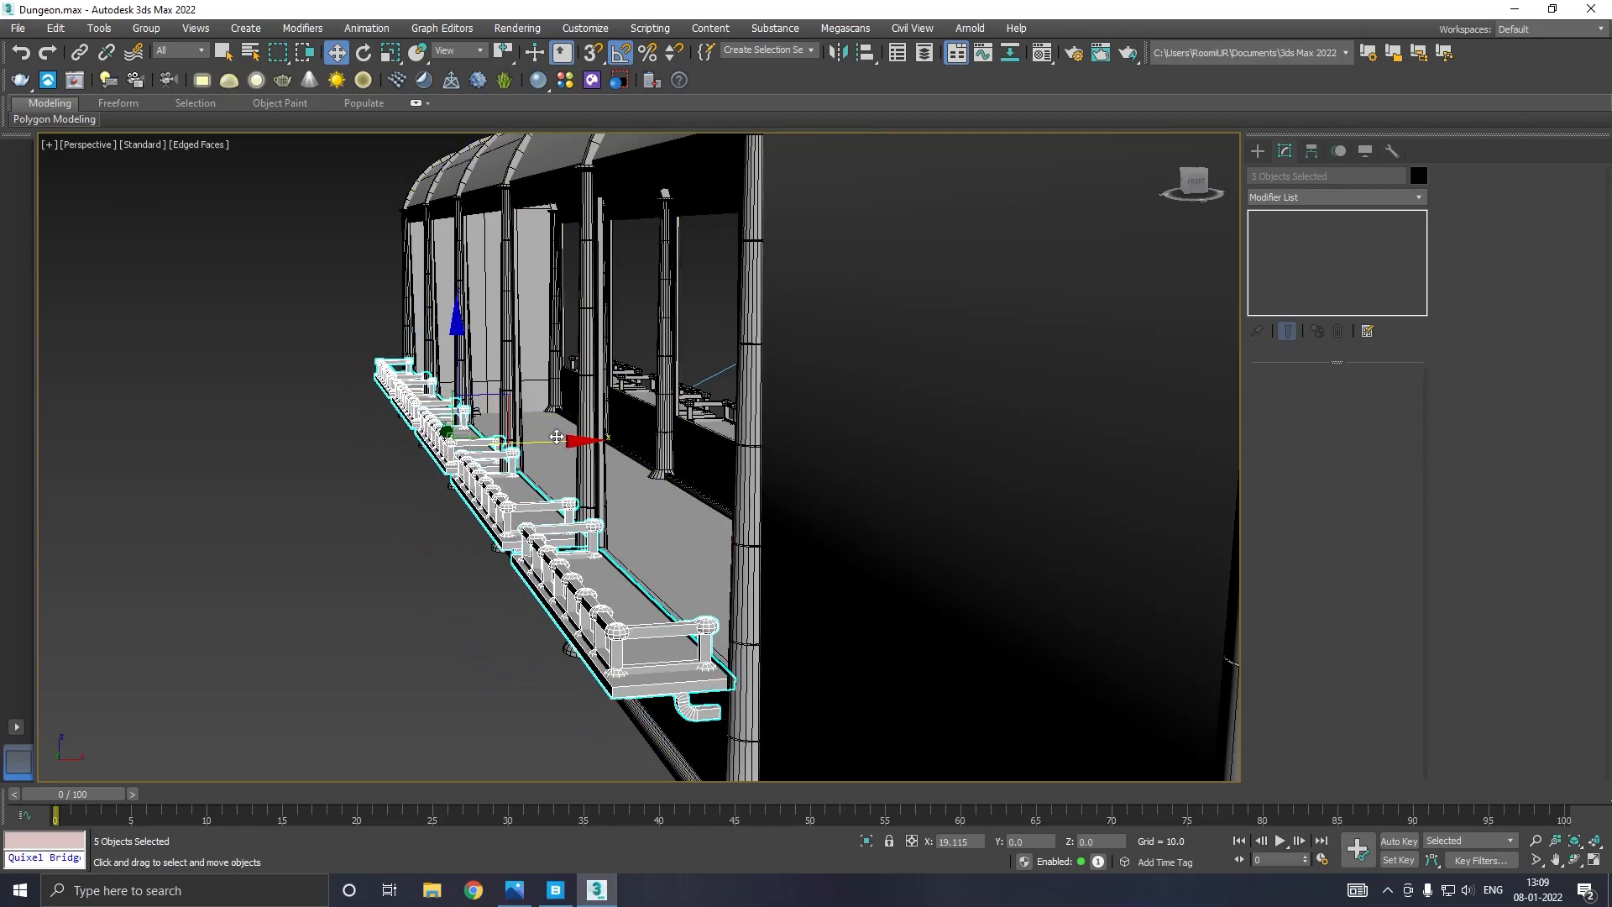
{"action": "left_click", "coordinate": [405, 524]}
{"action": "scroll", "coordinate": [541, 521], "scroll_direction": "down", "scroll_amount": 5}
{"action": "middle_click_drag", "start_coordinate": [542, 516], "coordinate": [640, 513], "text": "alt"}
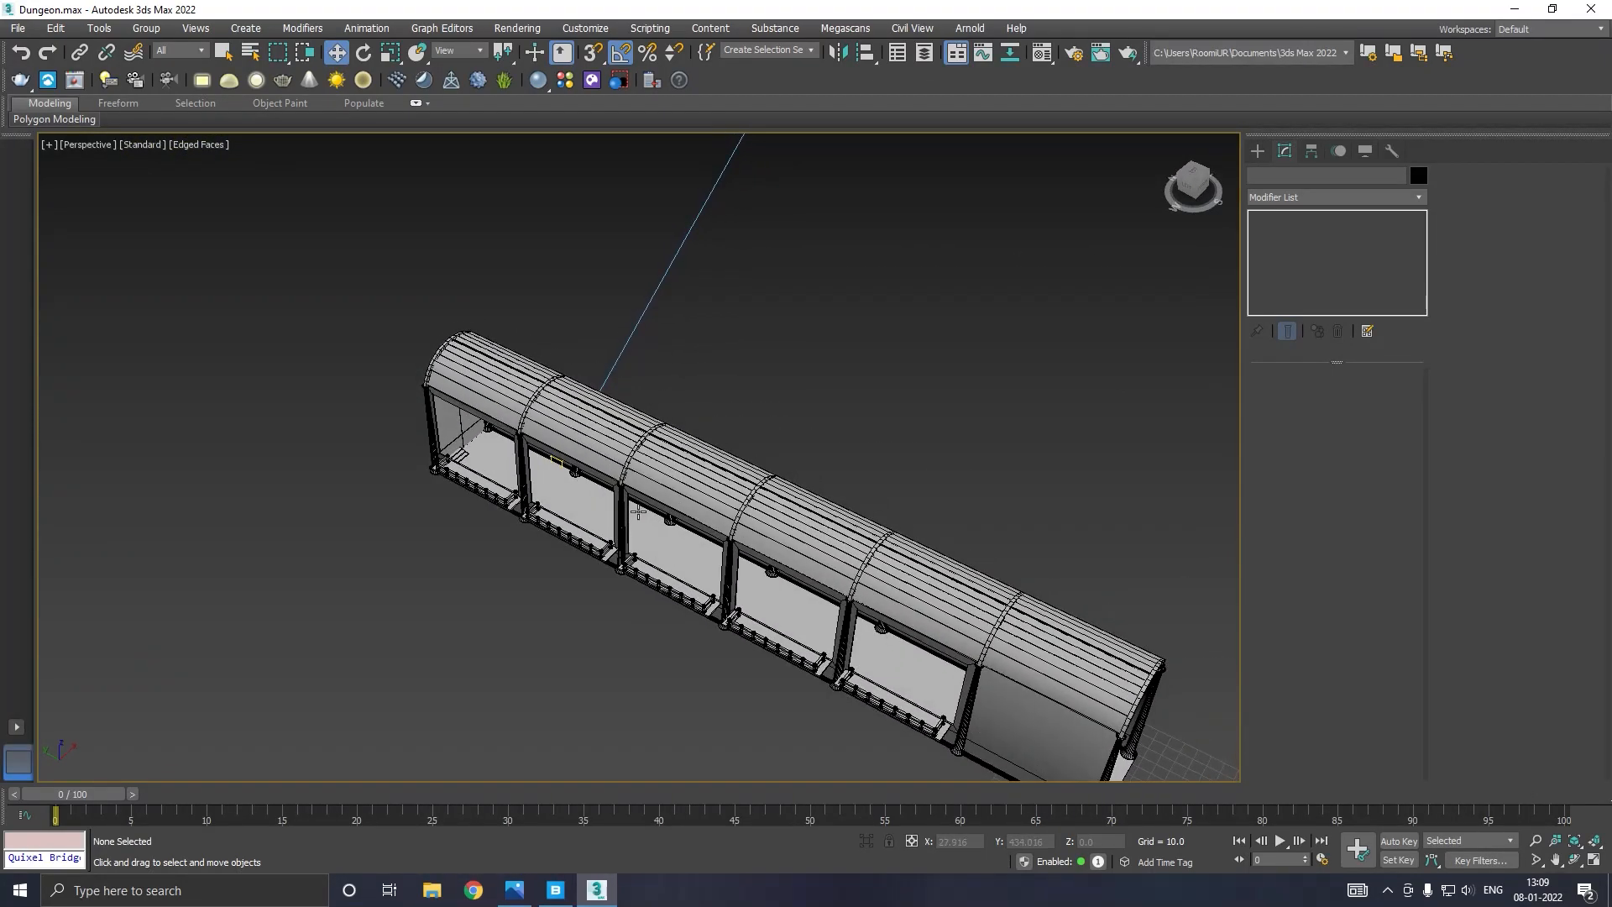
Move the stair along X to about -2.4, toward the middle of the corridor's end wall.
{"action": "scroll", "coordinate": [457, 417], "scroll_direction": "up", "scroll_amount": 5}
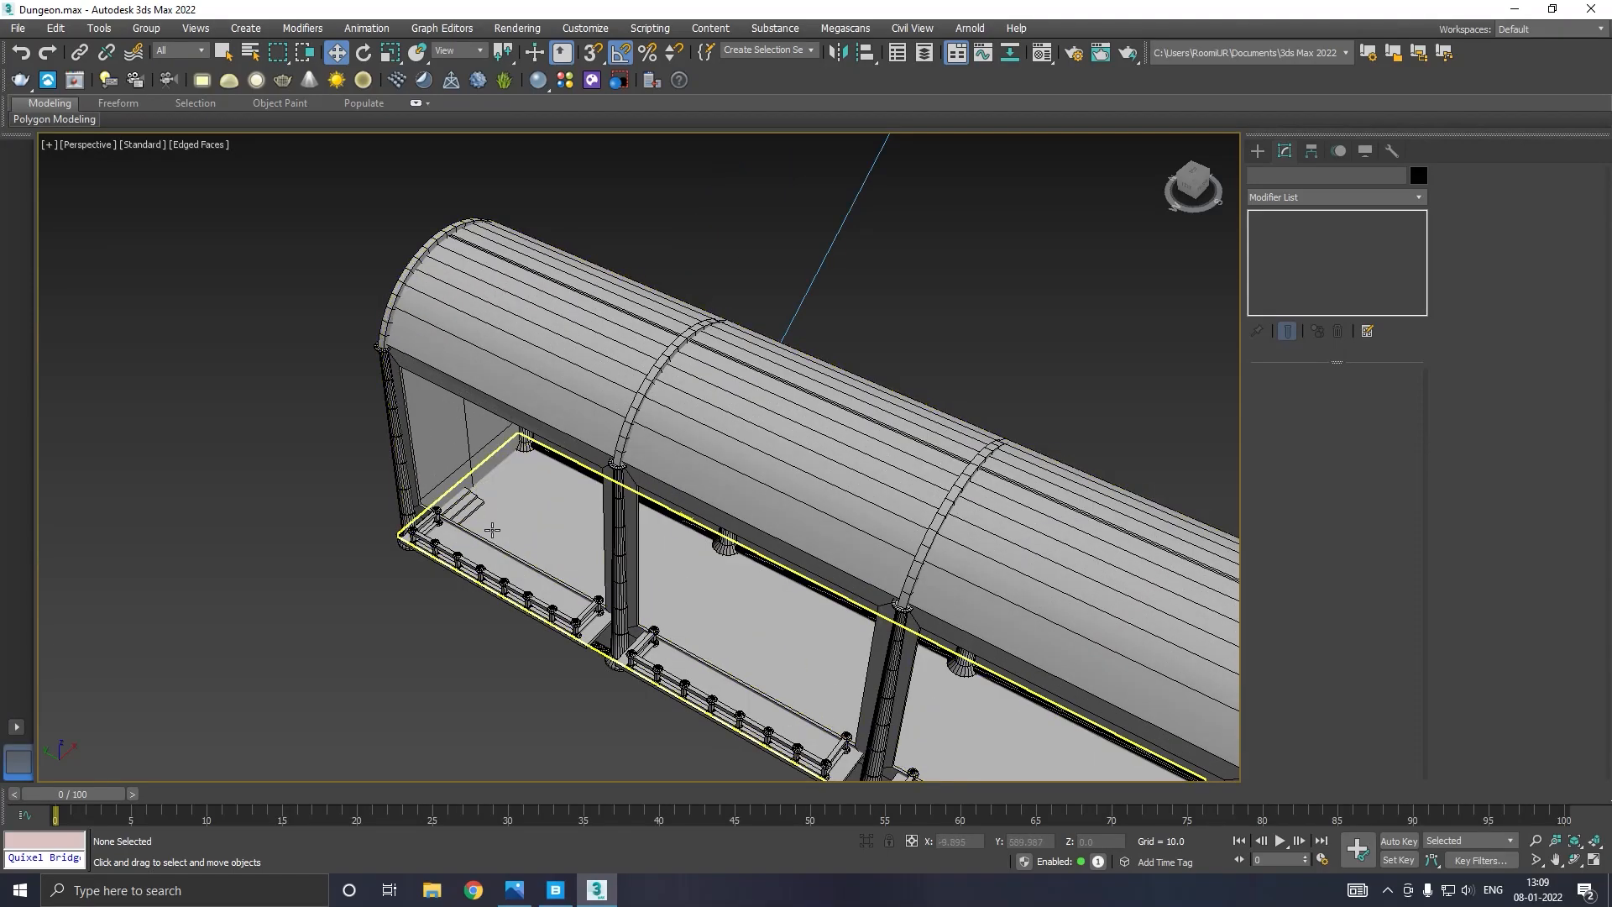
{"action": "left_click", "coordinate": [462, 511]}
{"action": "middle_click_drag", "start_coordinate": [463, 510], "coordinate": [403, 445], "text": "alt"}
{"action": "key", "text": "z"}
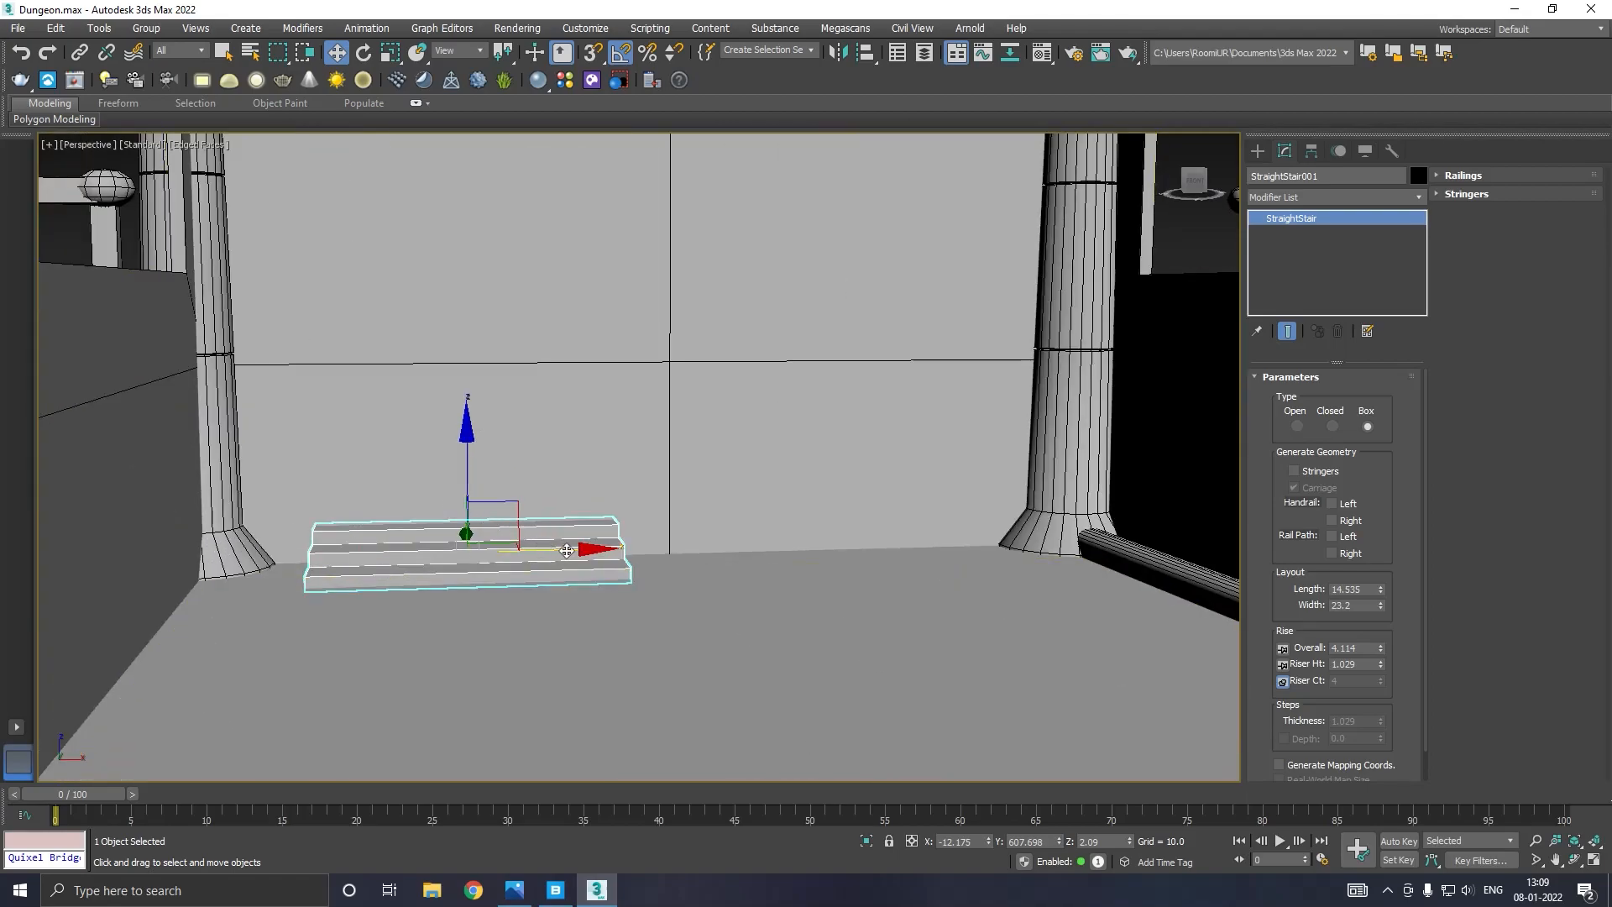
{"action": "left_click_drag", "start_coordinate": [612, 545], "coordinate": [695, 536]}
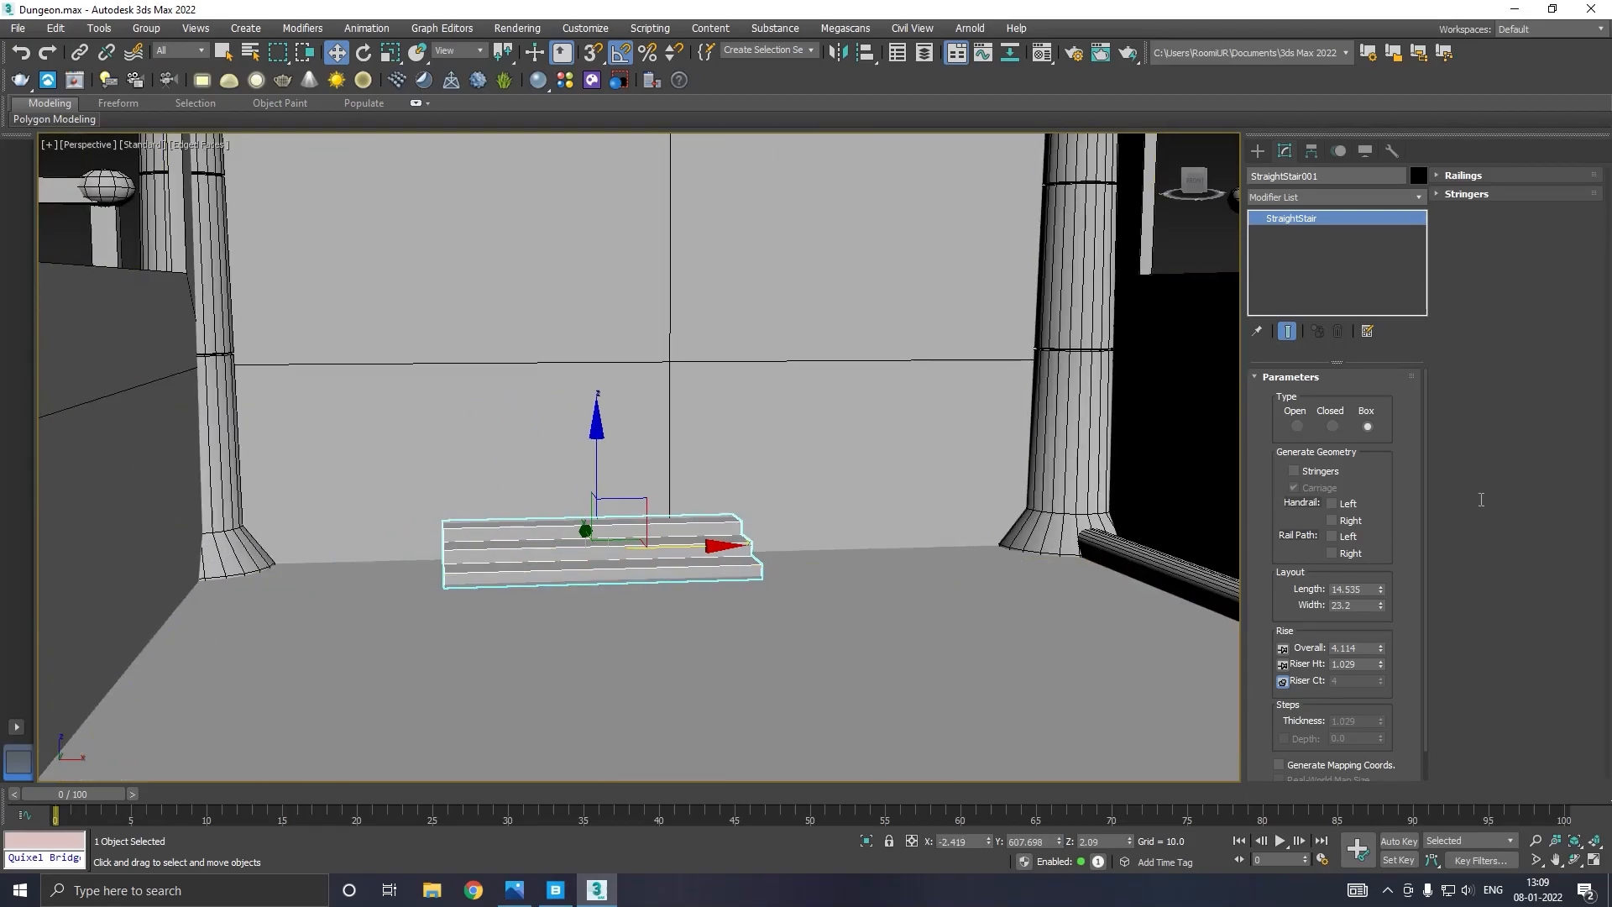
Set the stair's length to 12.645 and its width to 28.304.
{"action": "left_click_drag", "start_coordinate": [1381, 587], "coordinate": [1378, 572]}
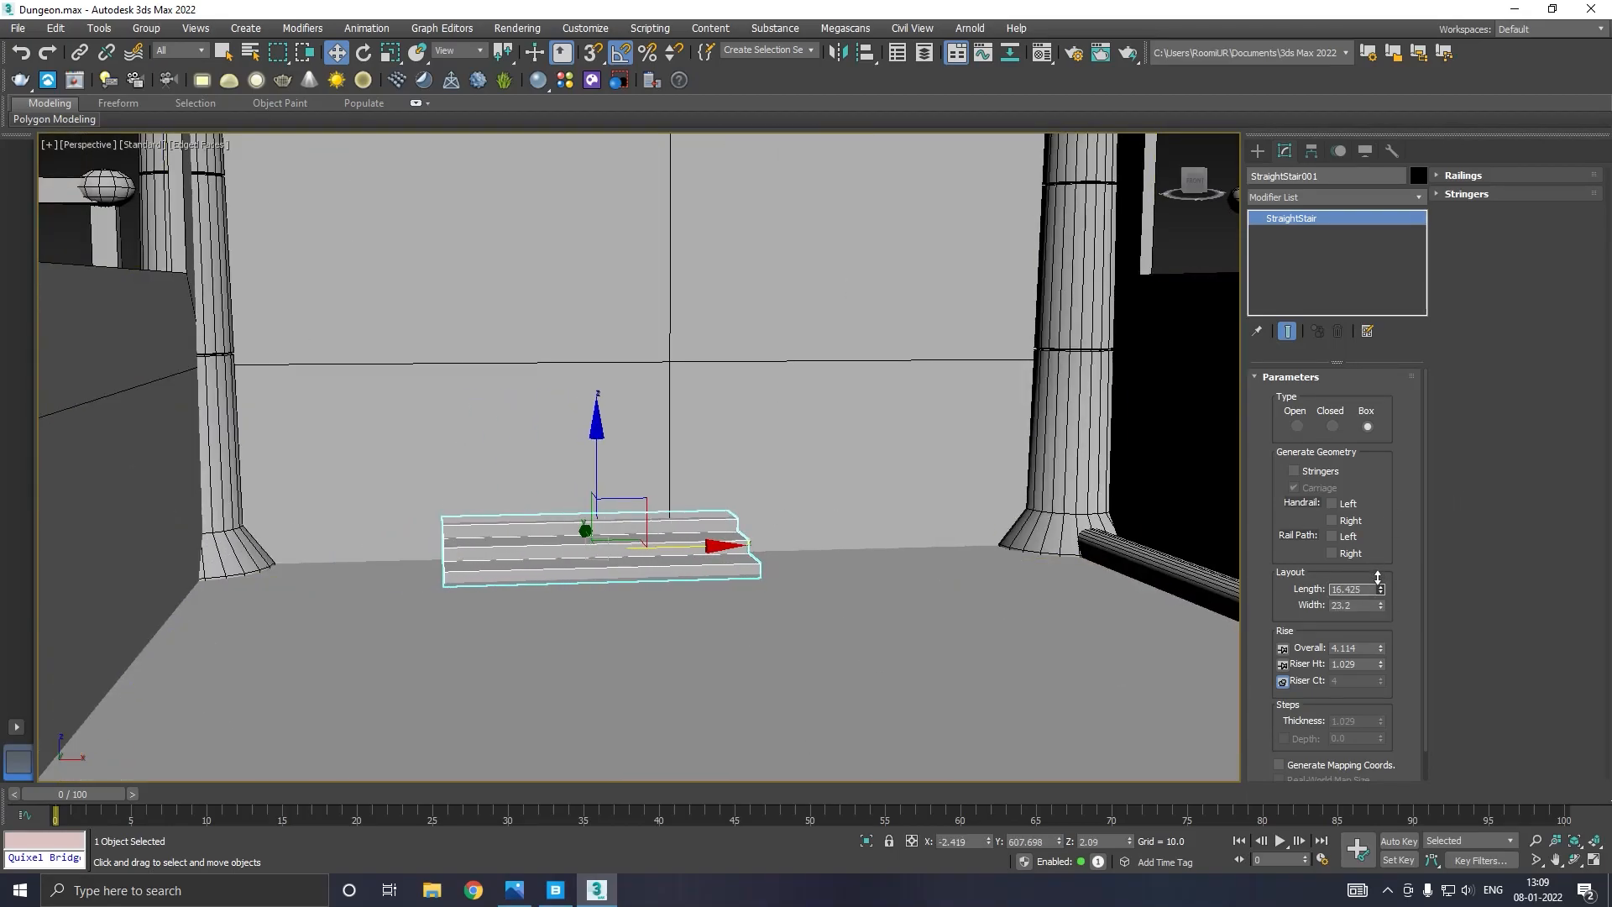
{"action": "left_click_drag", "start_coordinate": [1380, 606], "coordinate": [1380, 586]}
{"action": "middle_click_drag", "start_coordinate": [975, 507], "coordinate": [811, 529], "text": "alt"}
{"action": "scroll", "coordinate": [720, 603], "scroll_direction": "up", "scroll_amount": 3}
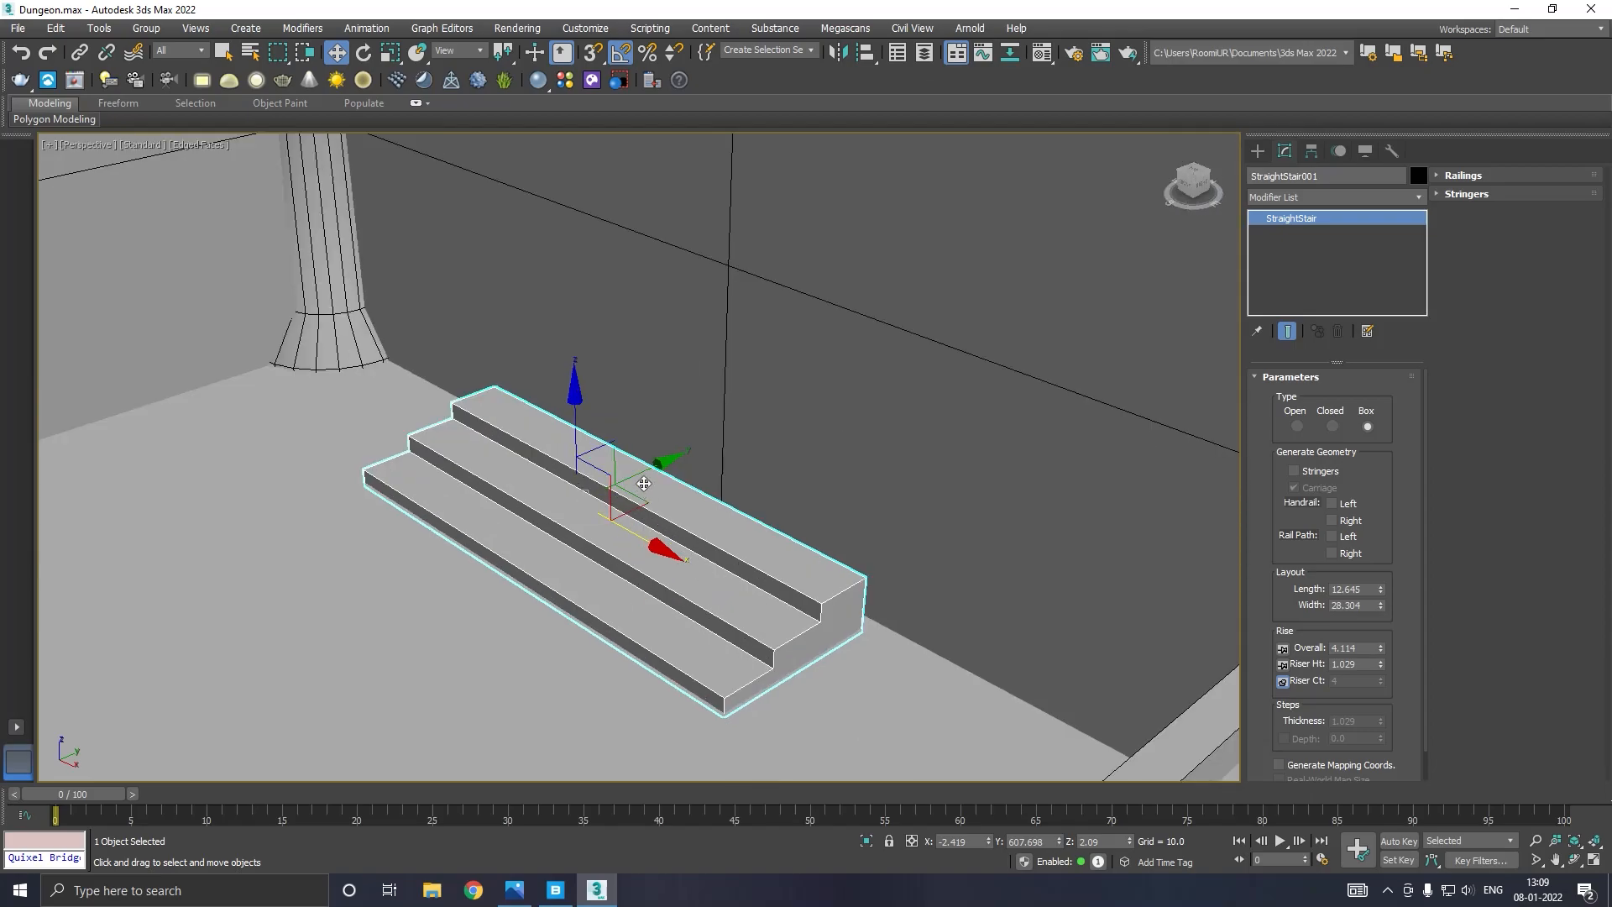
Move the stair along Y to about 609, against the corridor's end wall, and clear the selection.
{"action": "left_click_drag", "start_coordinate": [645, 472], "coordinate": [663, 465]}
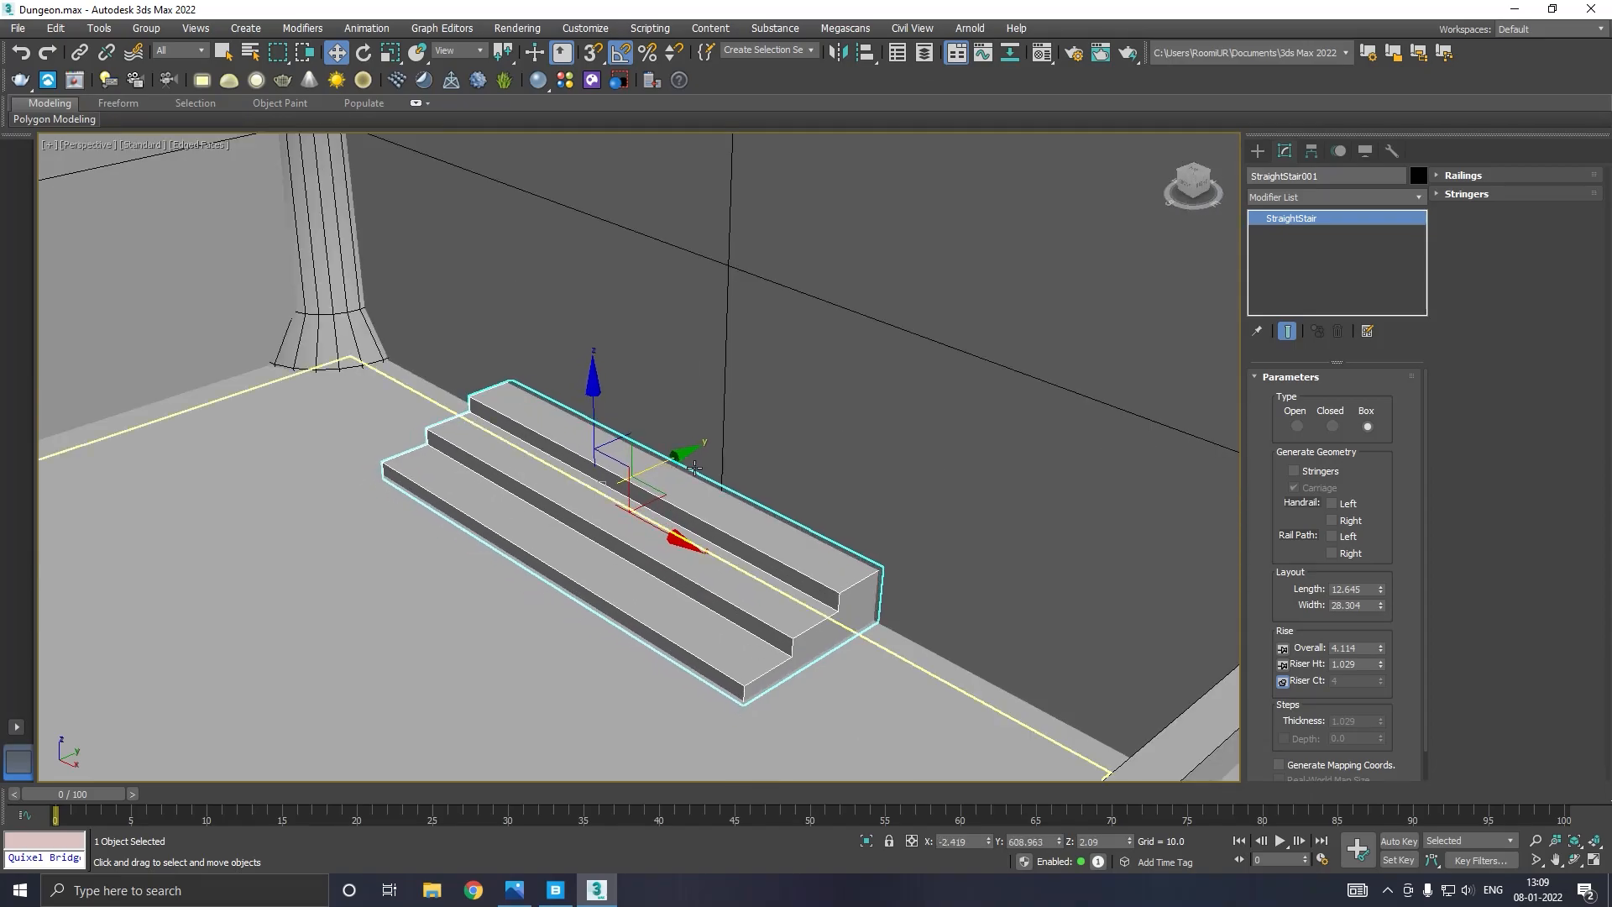
{"action": "scroll", "coordinate": [903, 454], "scroll_direction": "down", "scroll_amount": 8}
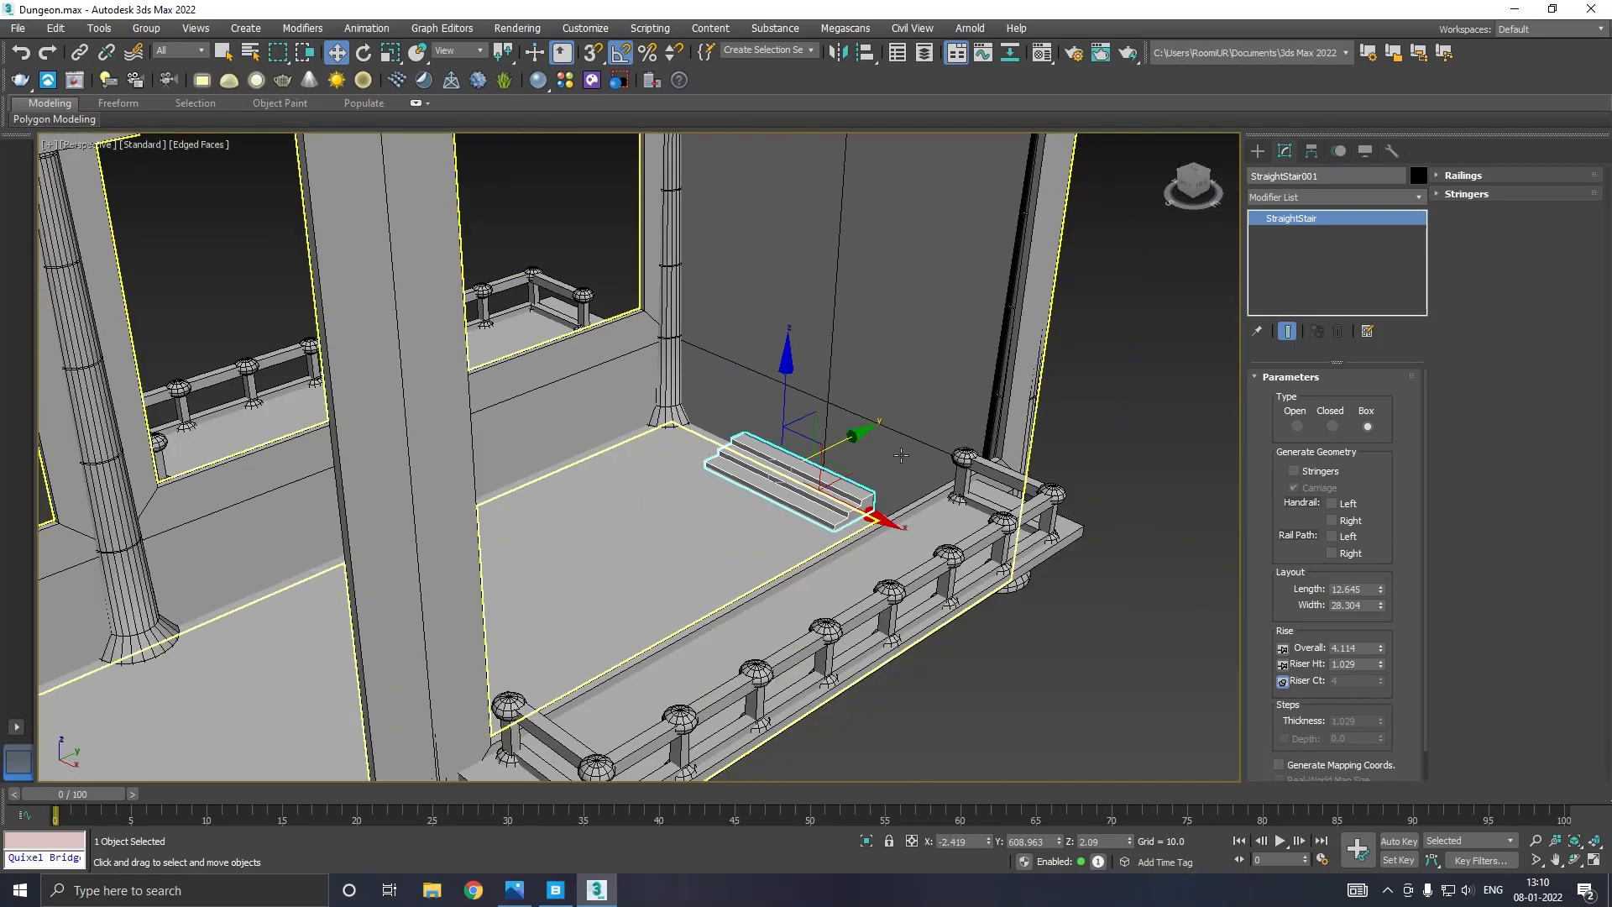
{"action": "middle_click_drag", "start_coordinate": [903, 454], "coordinate": [1013, 490], "text": "alt"}
{"action": "left_click", "coordinate": [1093, 451]}
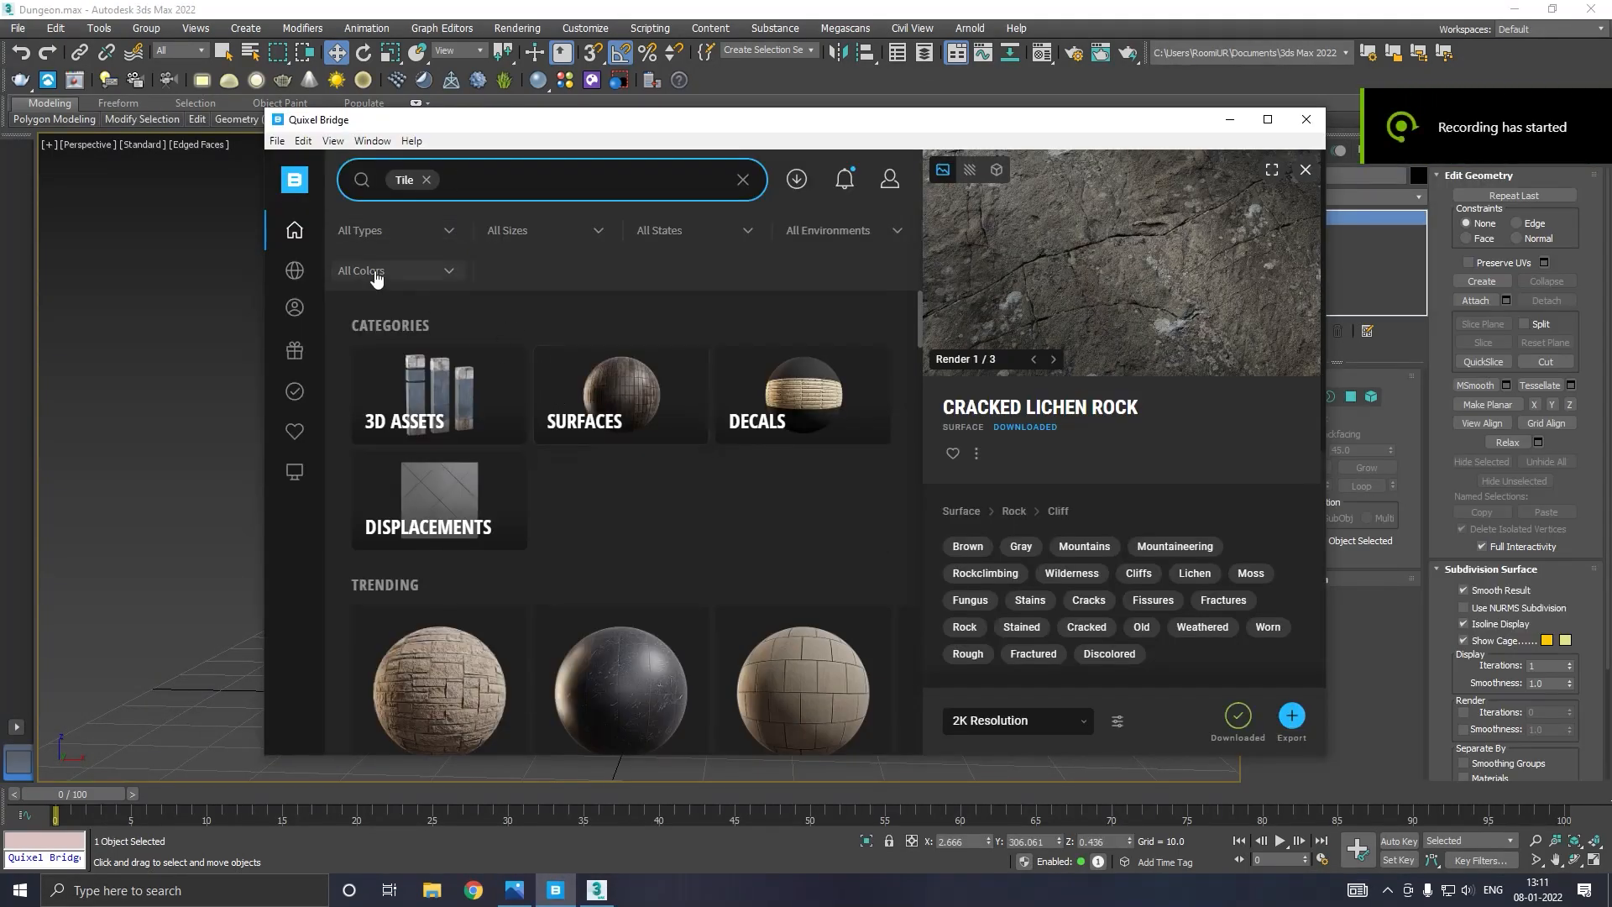
In Quixel Bridge, filter the Tile search to Surfaces and browse the materials for one that suits the corridor floor.
{"action": "left_click", "coordinate": [413, 251]}
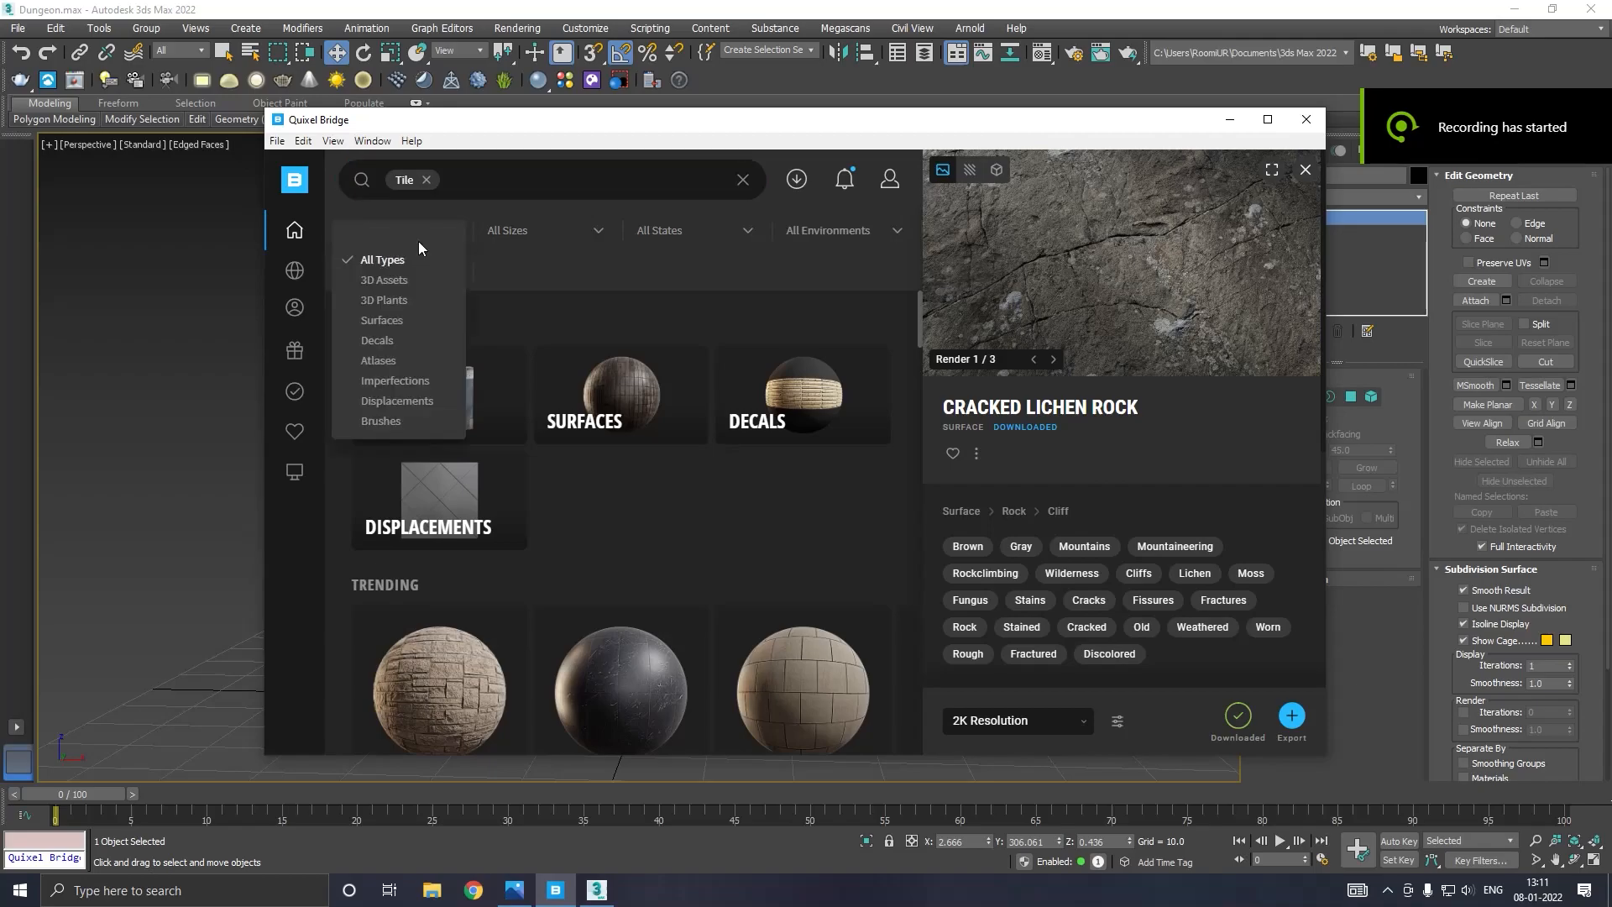
{"action": "left_click", "coordinate": [400, 327]}
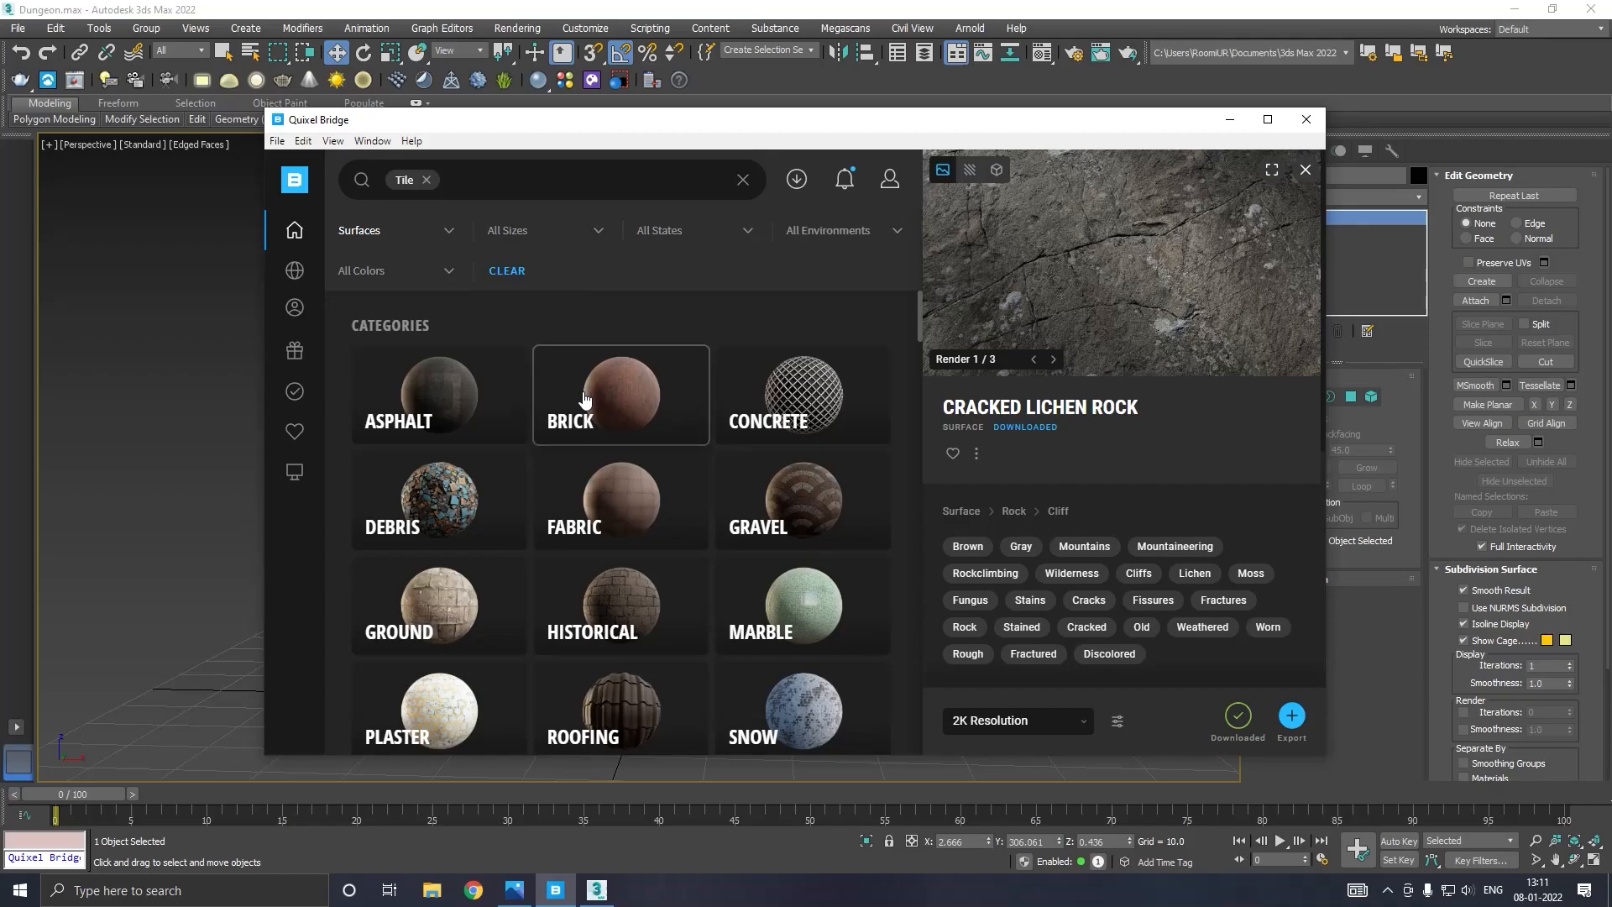
{"action": "scroll", "coordinate": [585, 397], "scroll_direction": "down", "scroll_amount": 8}
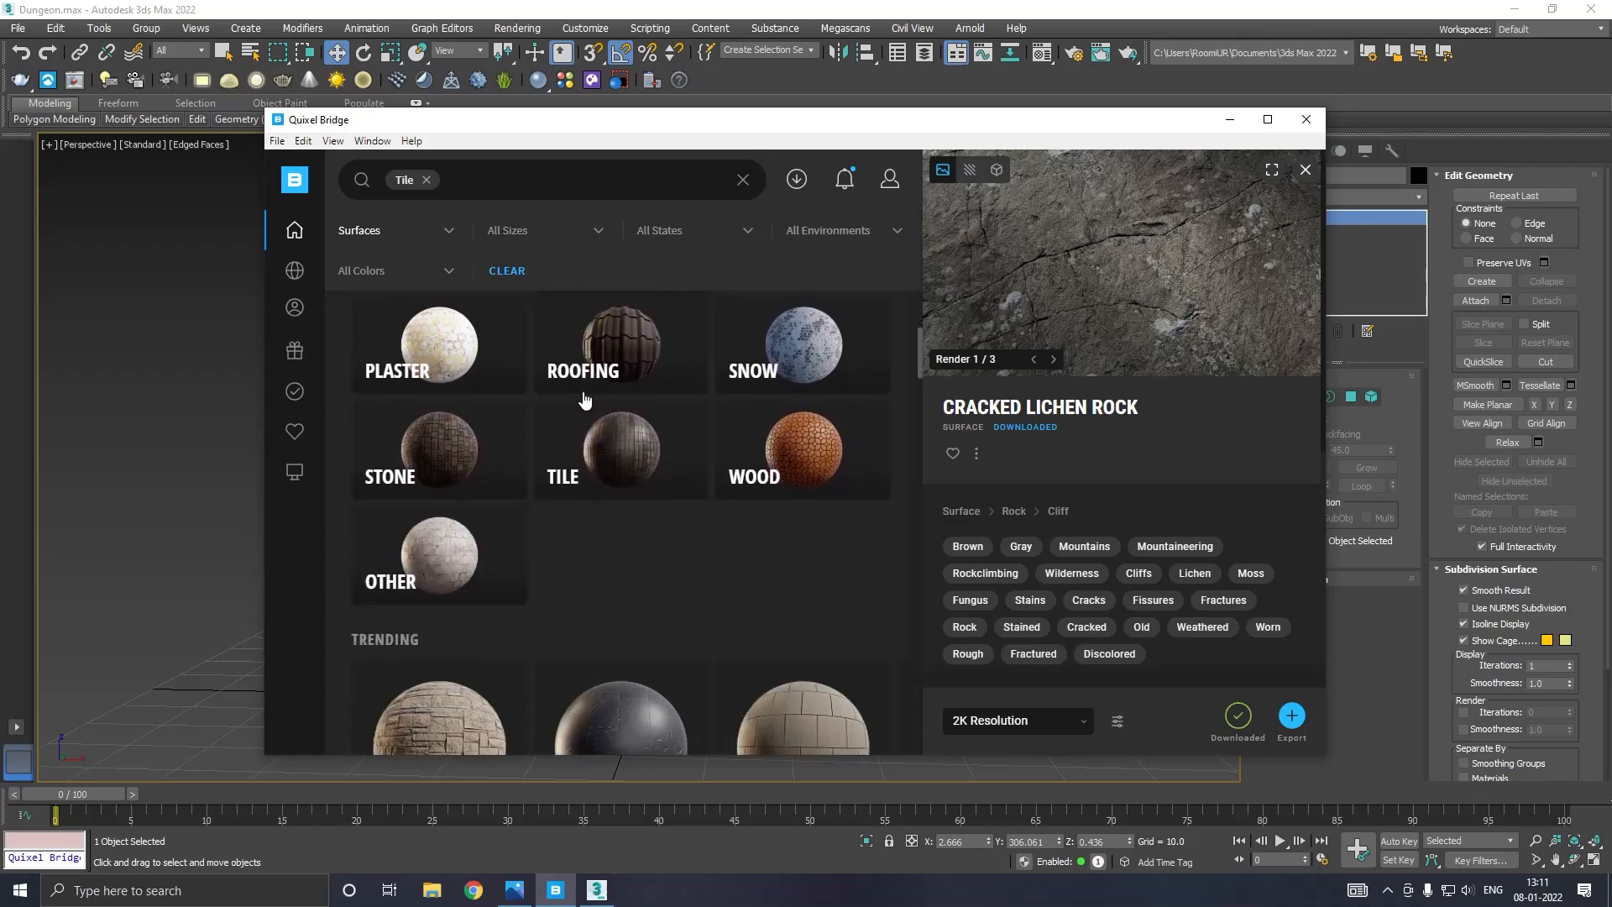
{"action": "scroll", "coordinate": [583, 392], "scroll_direction": "down", "scroll_amount": 2}
{"action": "scroll", "coordinate": [583, 392], "scroll_direction": "up", "scroll_amount": 2}
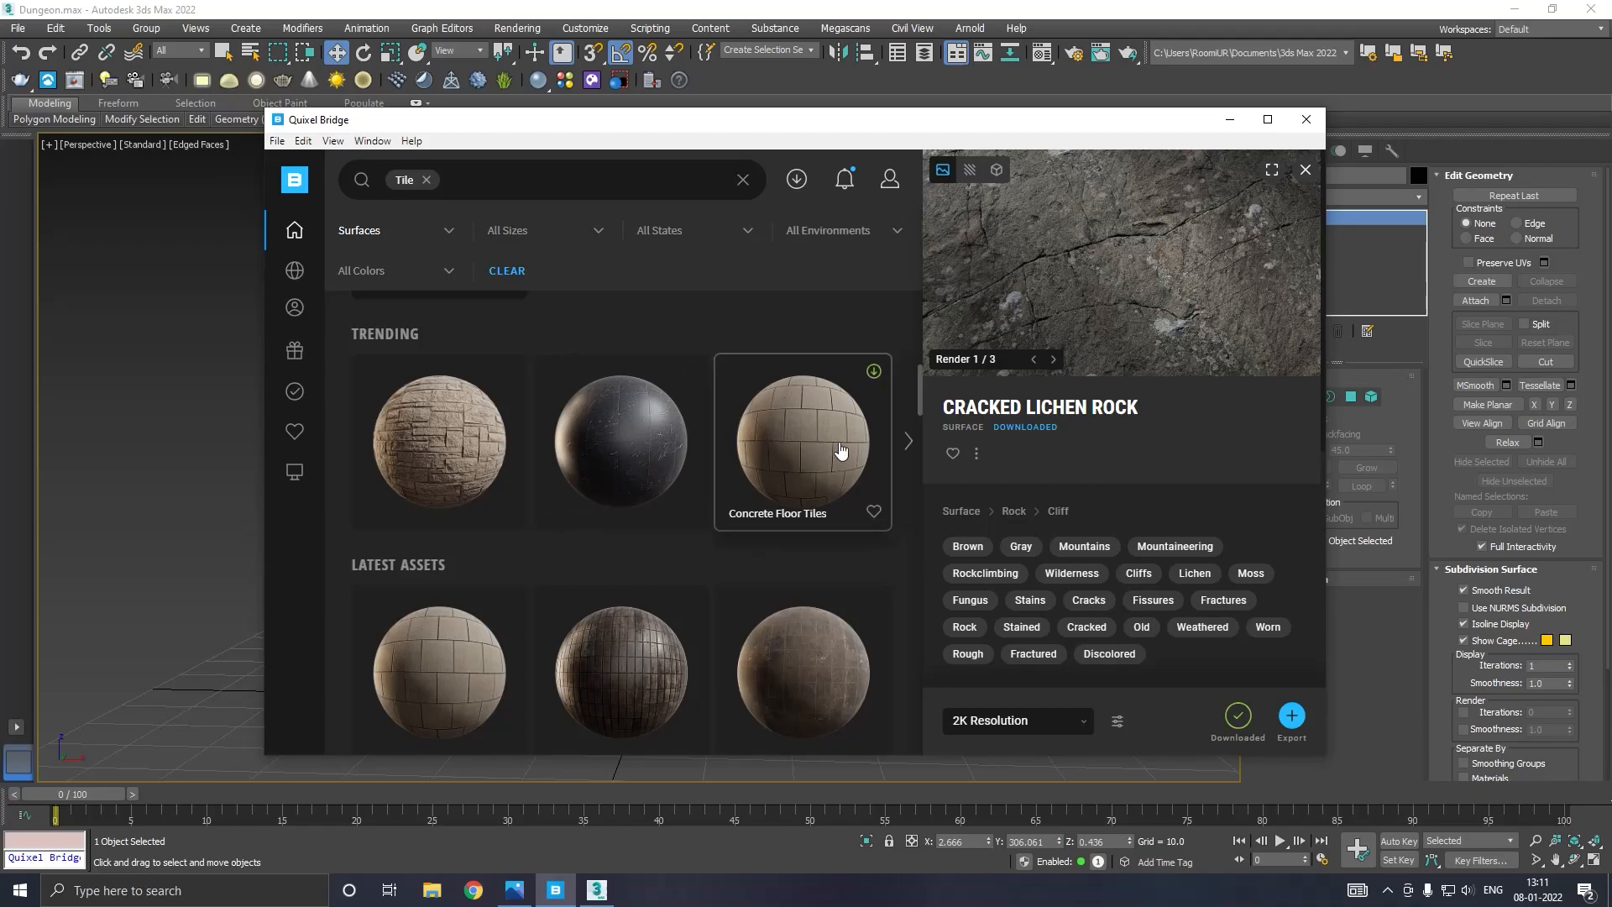
{"action": "scroll", "coordinate": [839, 444], "scroll_direction": "down", "scroll_amount": 6}
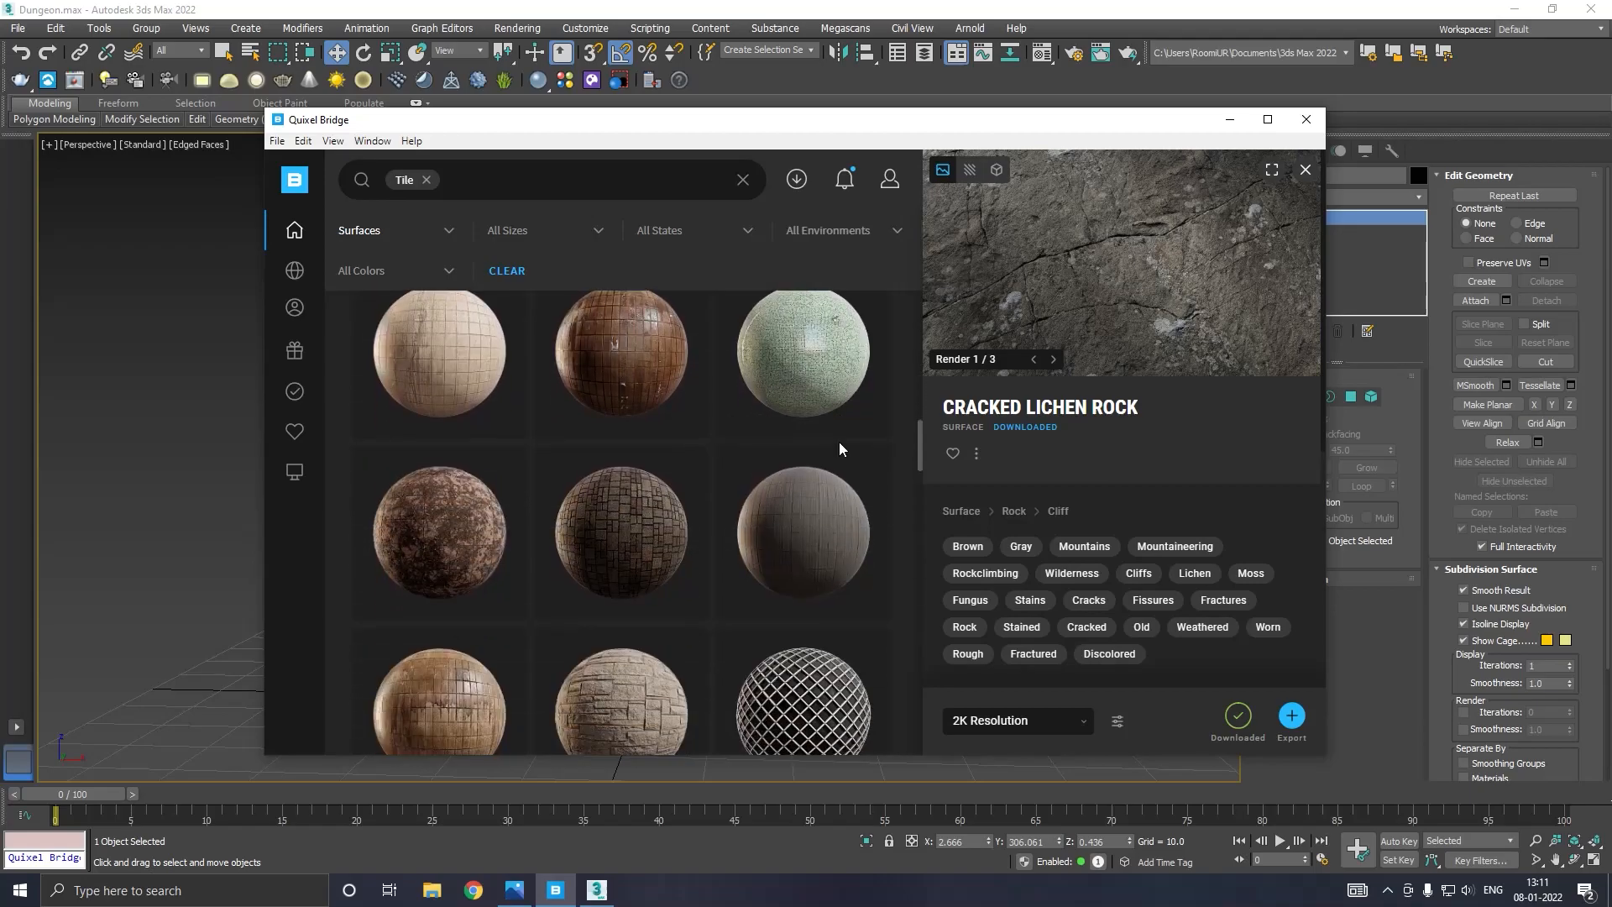
{"action": "scroll", "coordinate": [839, 442], "scroll_direction": "down", "scroll_amount": 6}
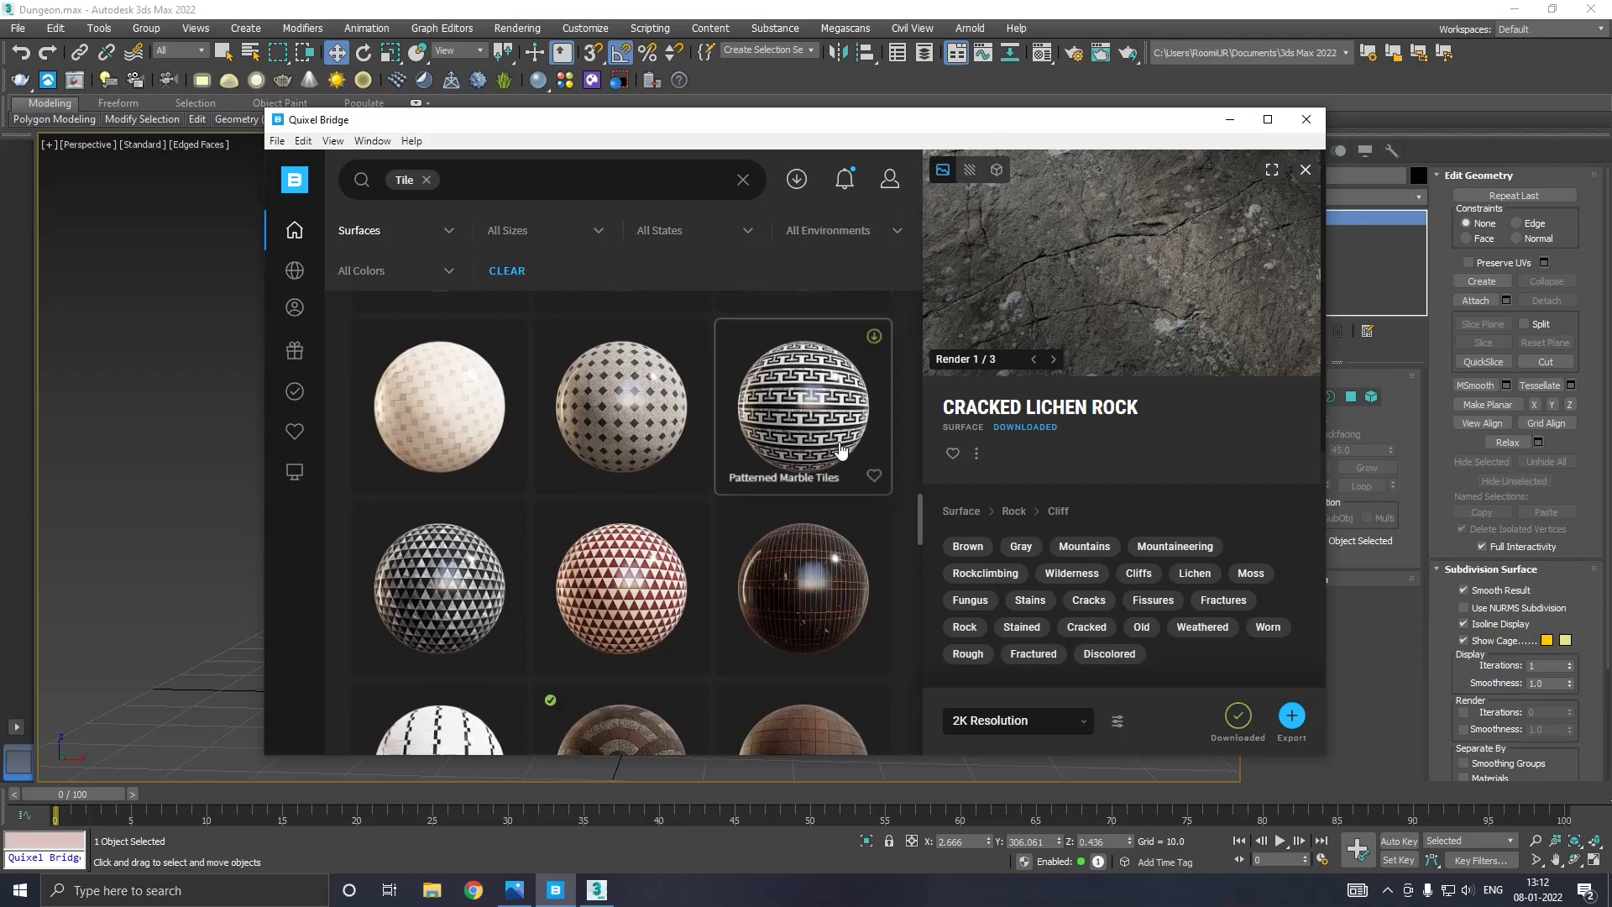
{"action": "scroll", "coordinate": [840, 451], "scroll_direction": "down", "scroll_amount": 5}
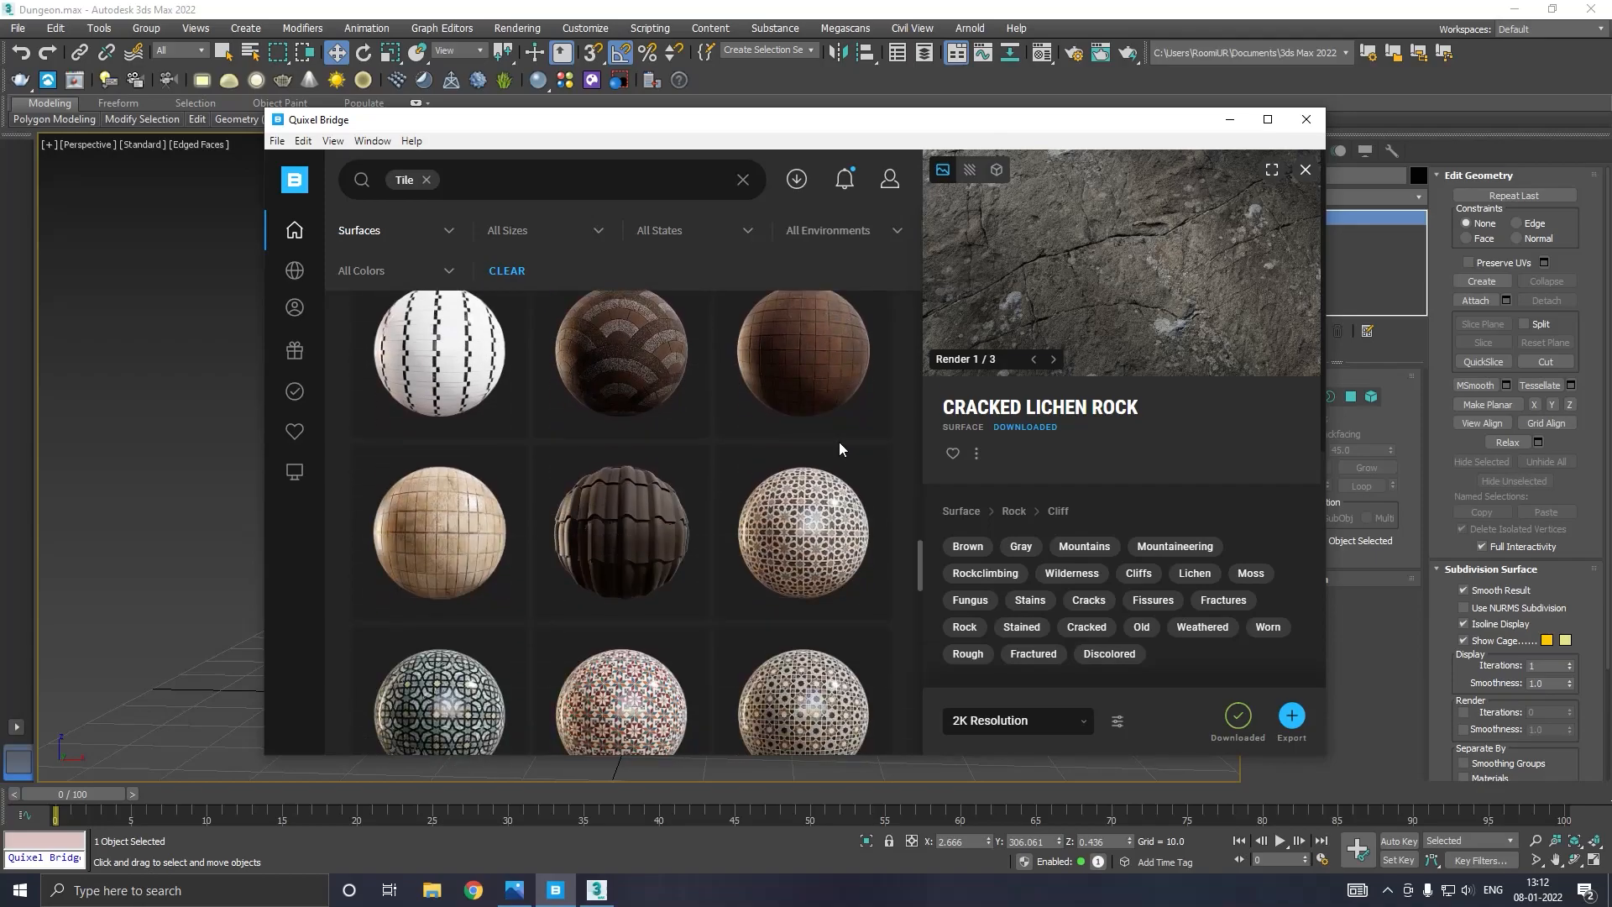
{"action": "scroll", "coordinate": [840, 448], "scroll_direction": "up", "scroll_amount": 5}
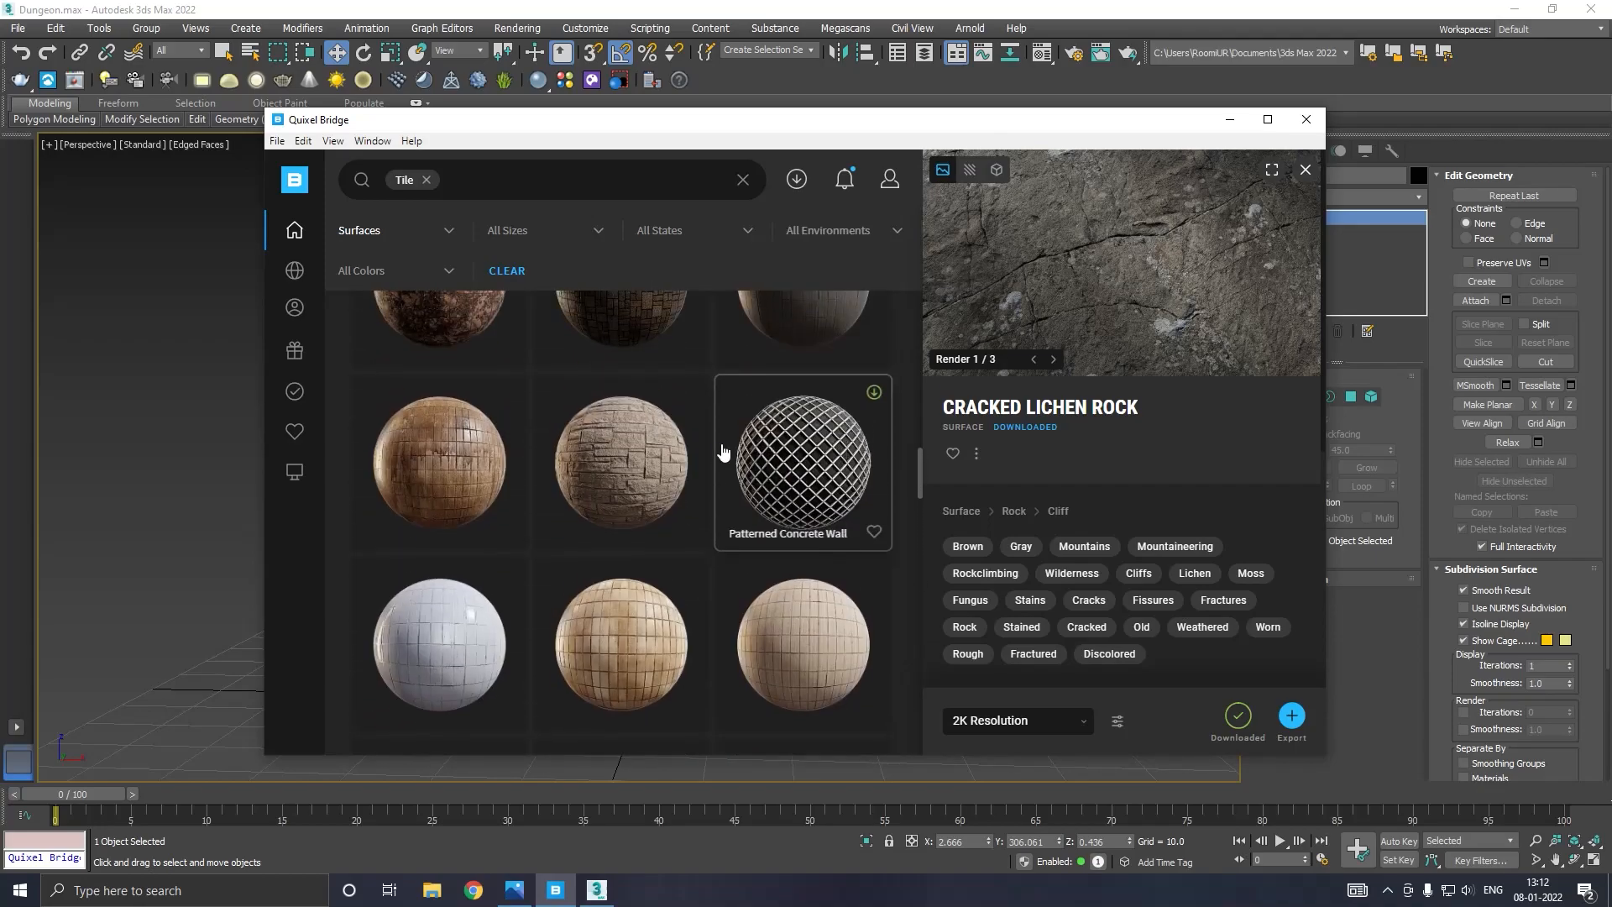
{"action": "scroll", "coordinate": [665, 451], "scroll_direction": "up", "scroll_amount": 2}
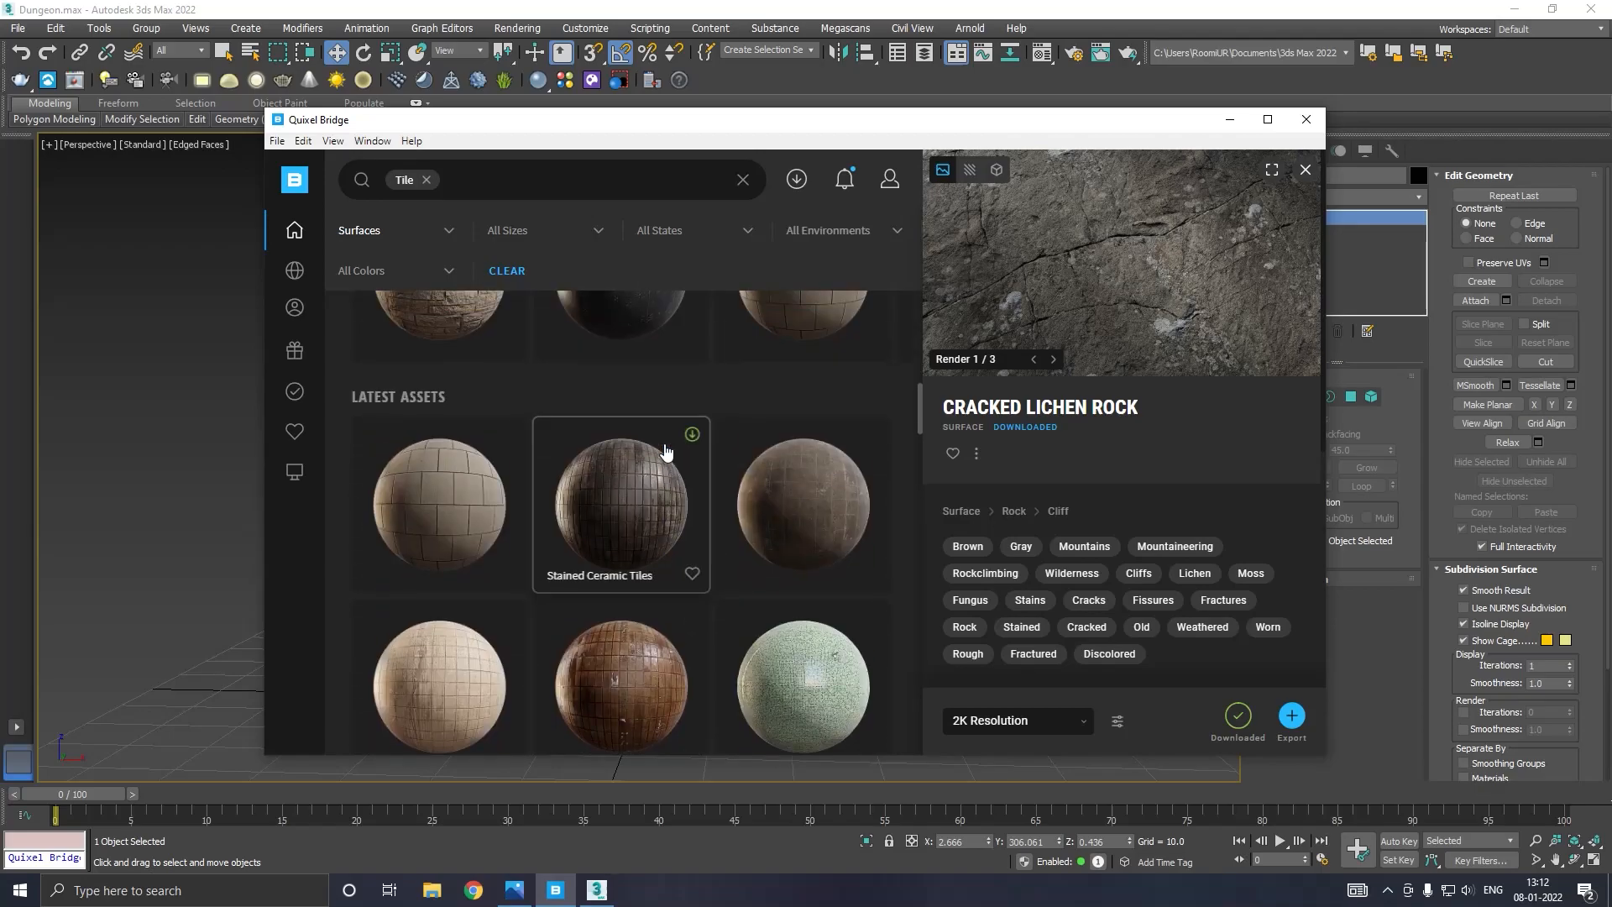
Download the Concrete Floor Tiles surface from the latest assets at 2K resolution, export it to 3ds Max, and return to the scene.
{"action": "left_click", "coordinate": [479, 521]}
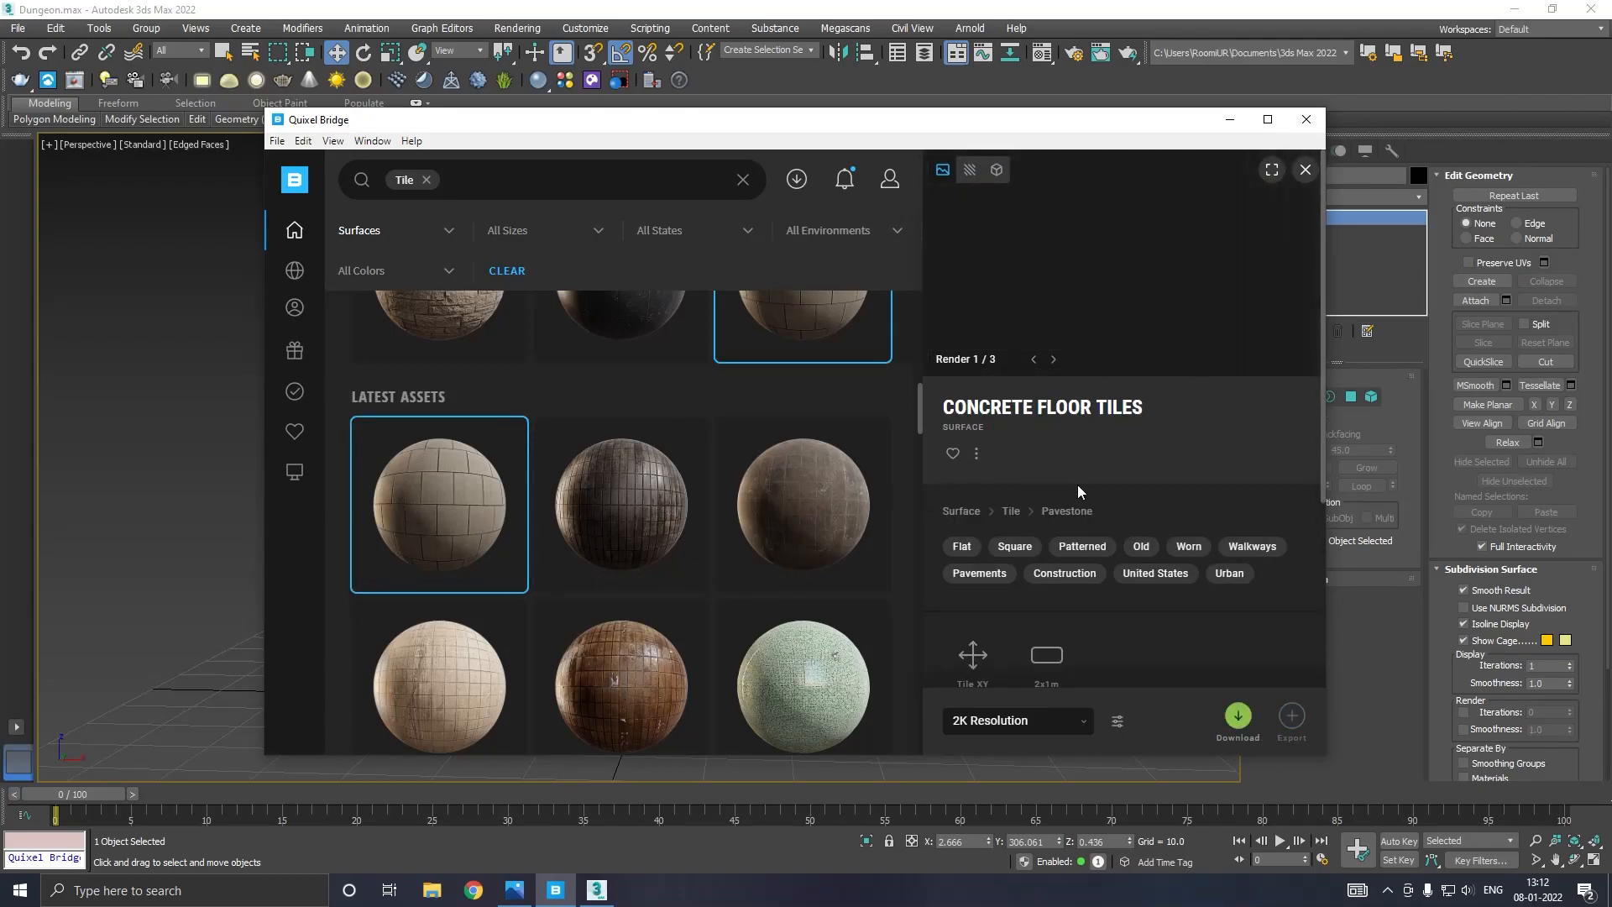
{"action": "left_click", "coordinate": [1239, 716]}
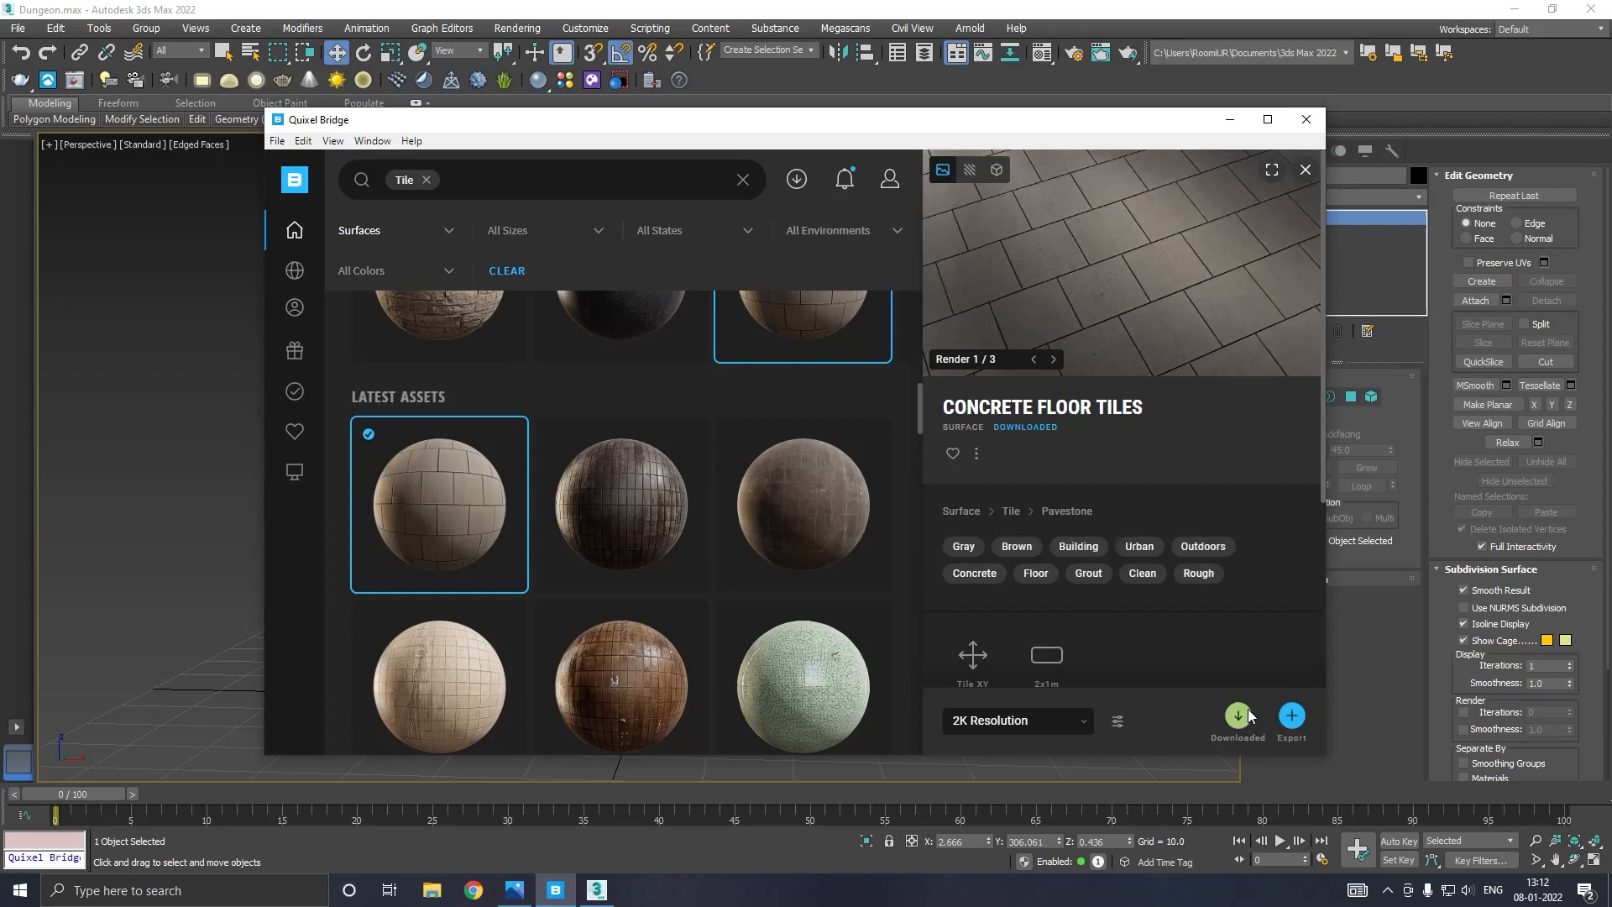
{"action": "left_click", "coordinate": [1294, 718]}
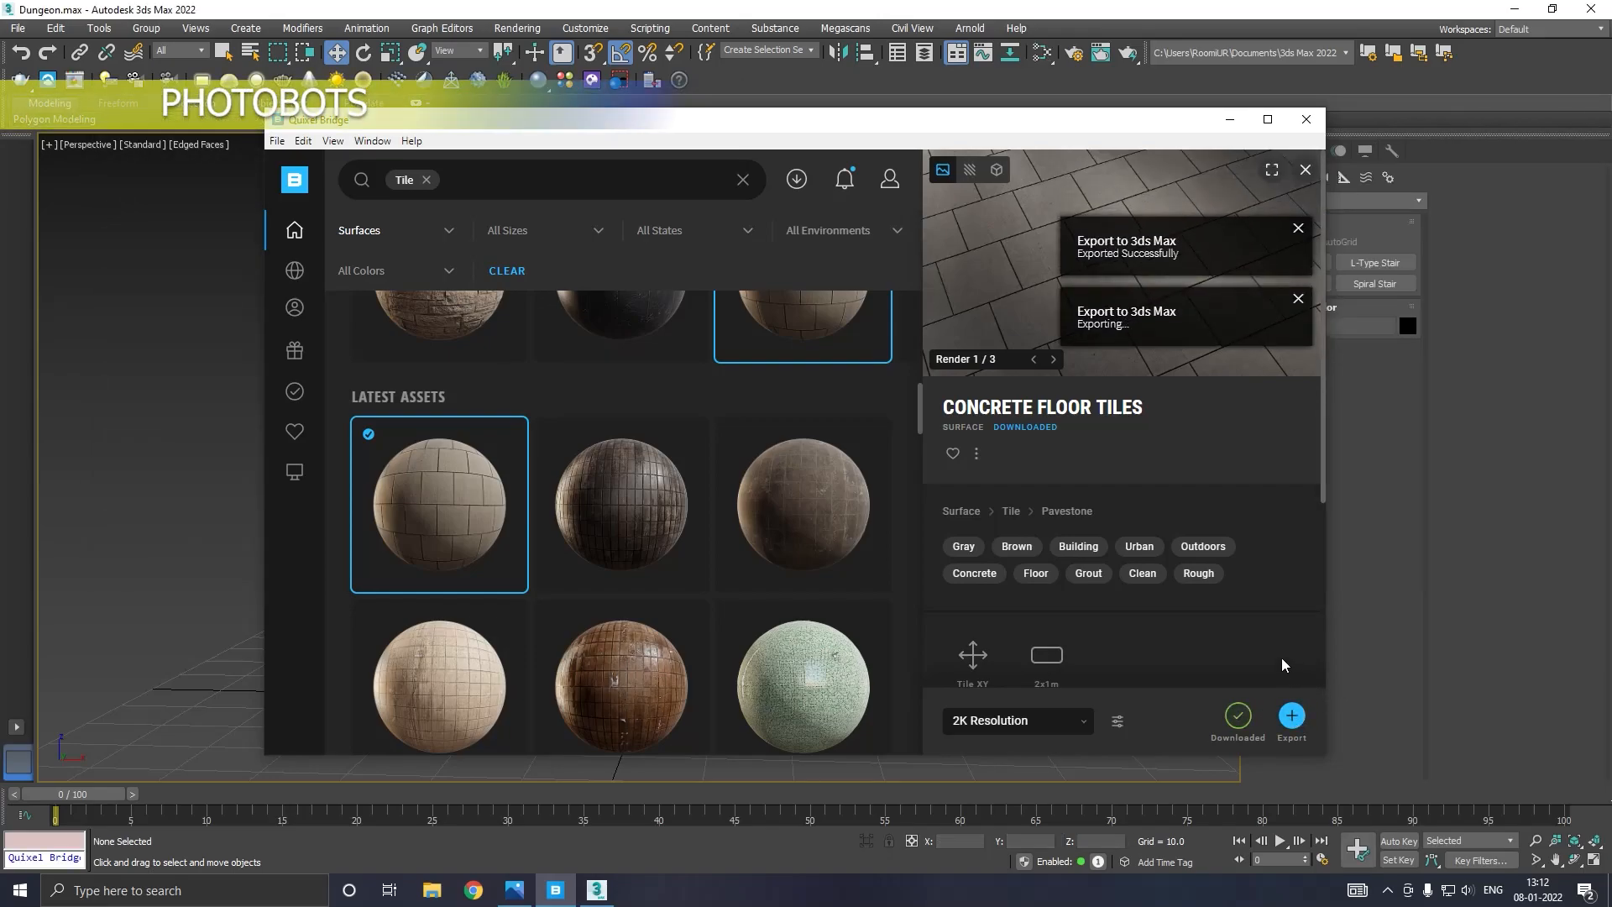
{"action": "left_click", "coordinate": [1231, 120]}
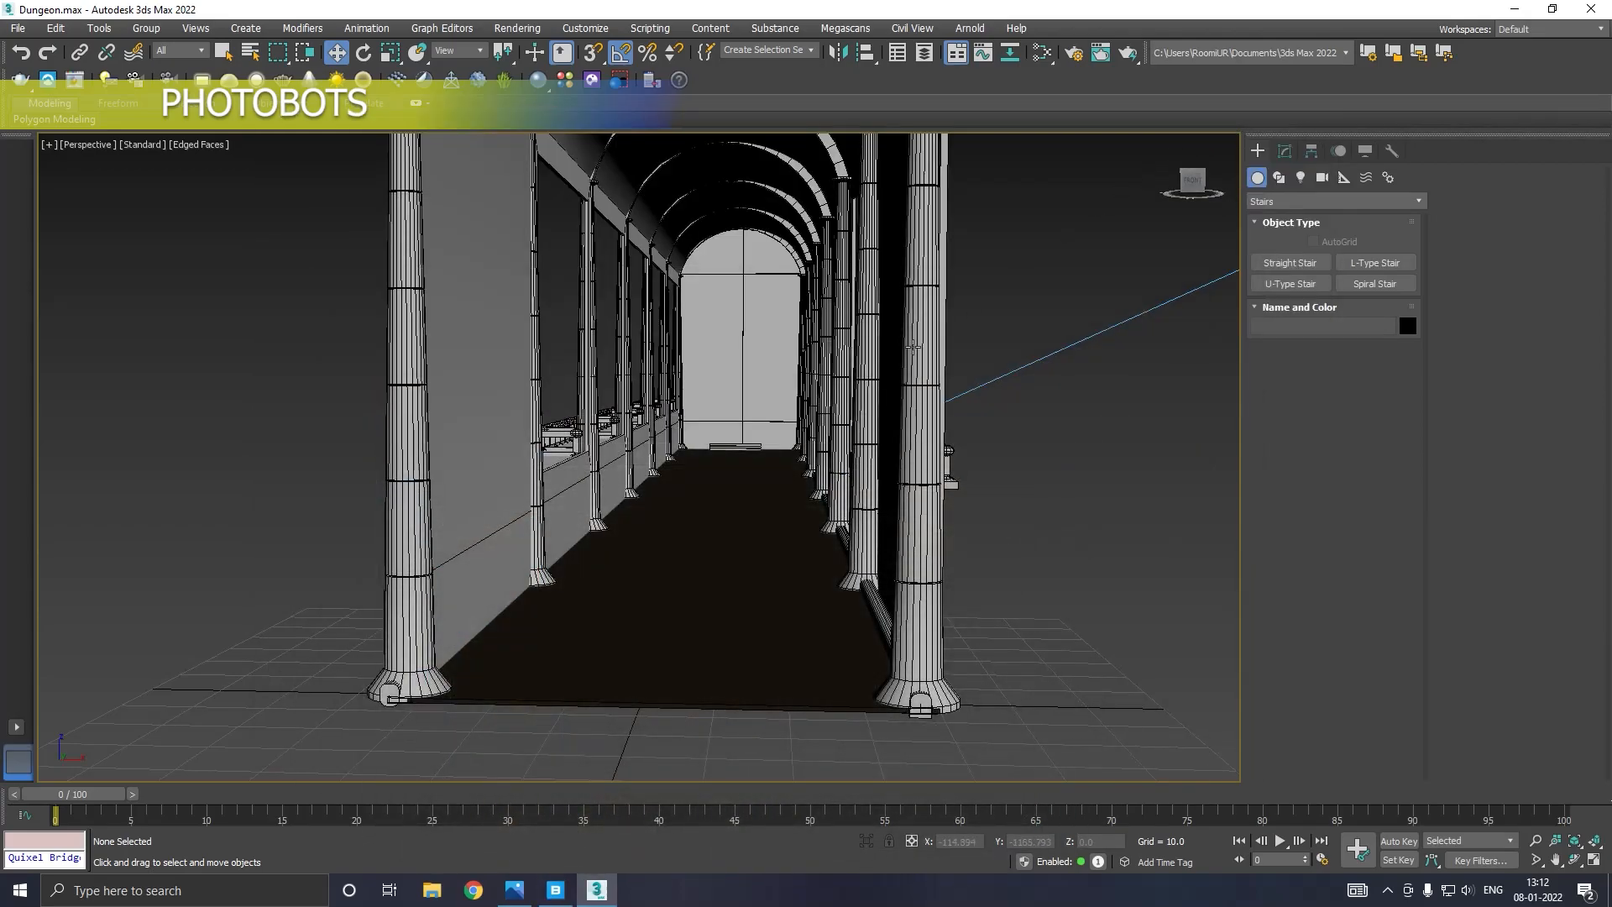
Delete the VRayDisplacementMod modifier from the corridor floor.
{"action": "left_click", "coordinate": [679, 563]}
{"action": "left_click", "coordinate": [1284, 151]}
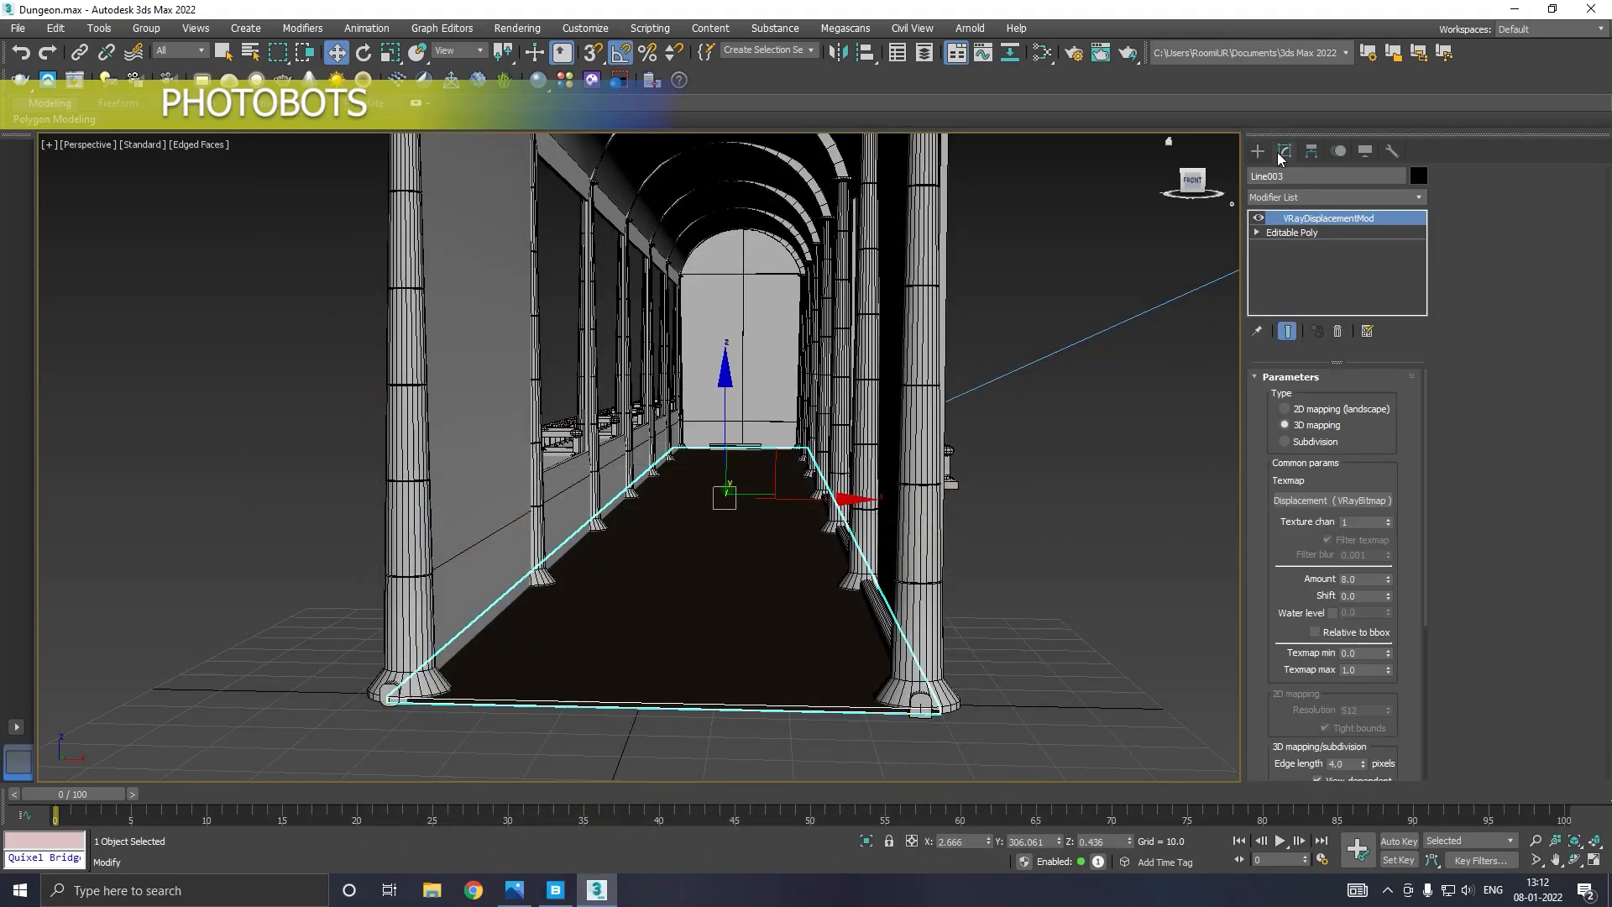
{"action": "right_click", "coordinate": [1324, 255]}
{"action": "left_click", "coordinate": [1269, 217]}
{"action": "right_click", "coordinate": [1269, 217]}
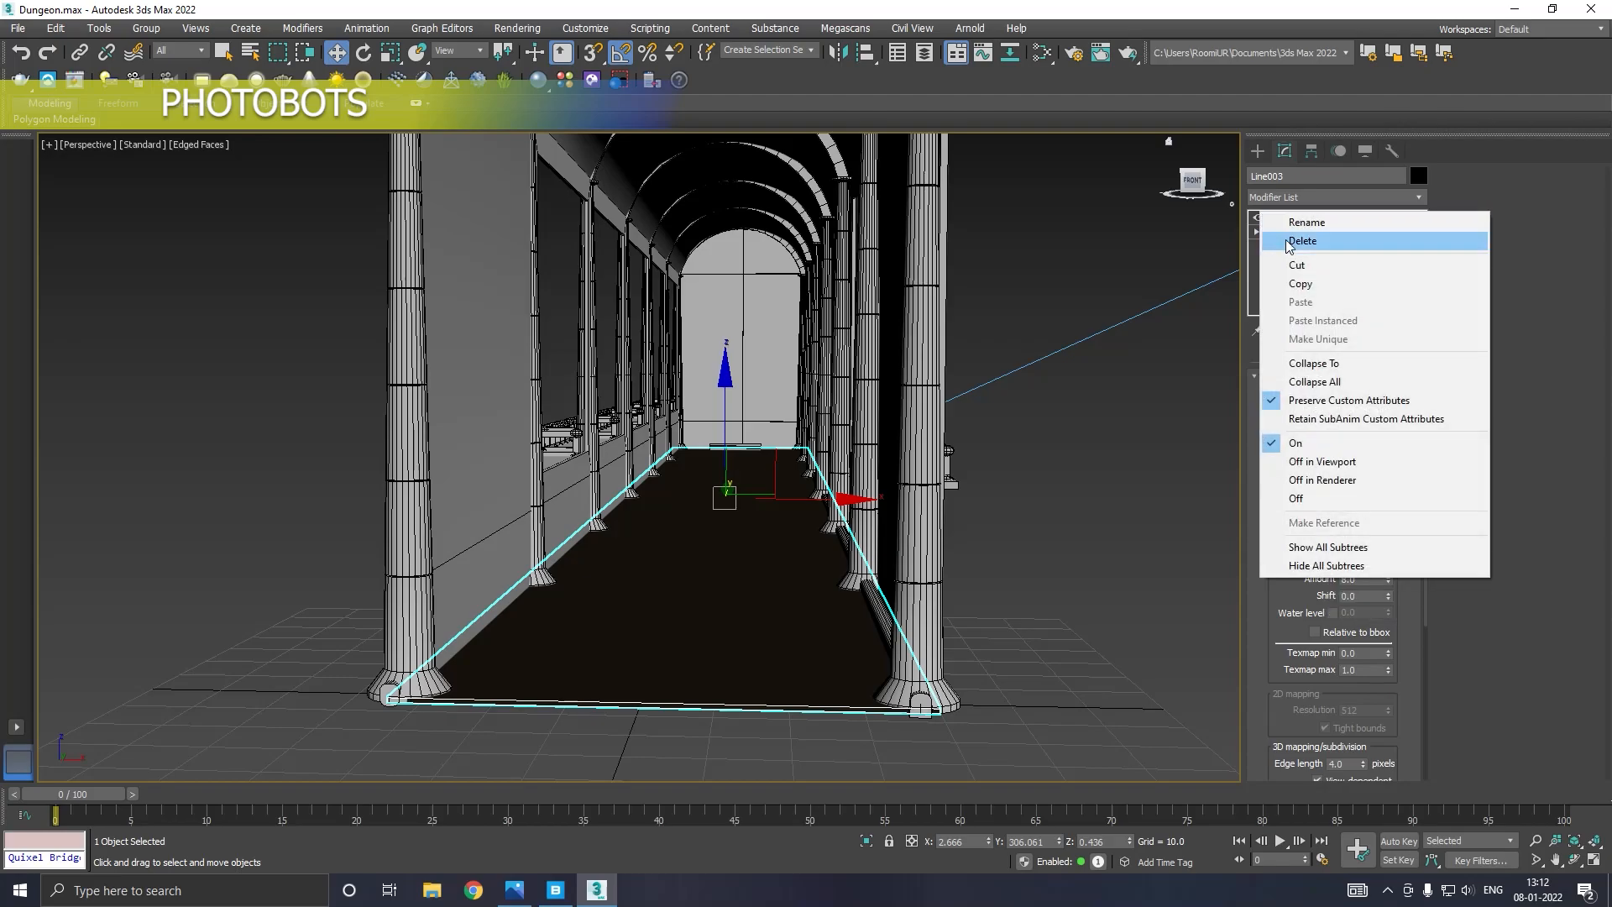
{"action": "left_click", "coordinate": [1323, 233]}
Add a UVW Map modifier to the corridor floor.
{"action": "left_click", "coordinate": [1417, 197]}
{"action": "scroll", "coordinate": [1386, 587], "scroll_direction": "down", "scroll_amount": 15}
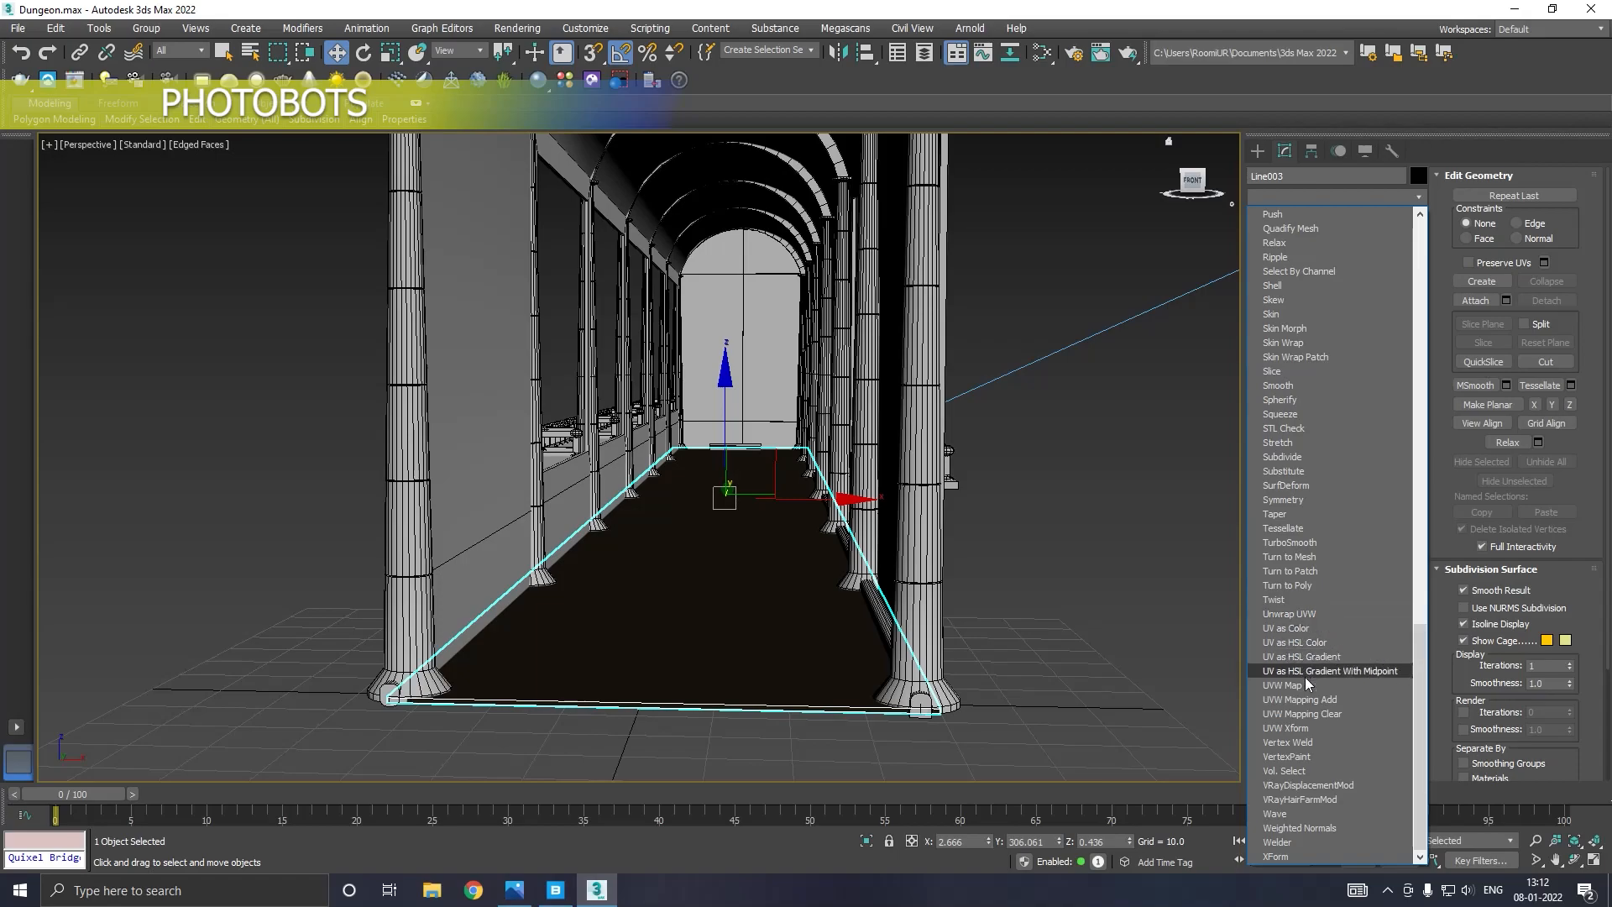
{"action": "left_click", "coordinate": [1305, 683]}
{"action": "scroll", "coordinate": [975, 634], "scroll_direction": "up", "scroll_amount": 3}
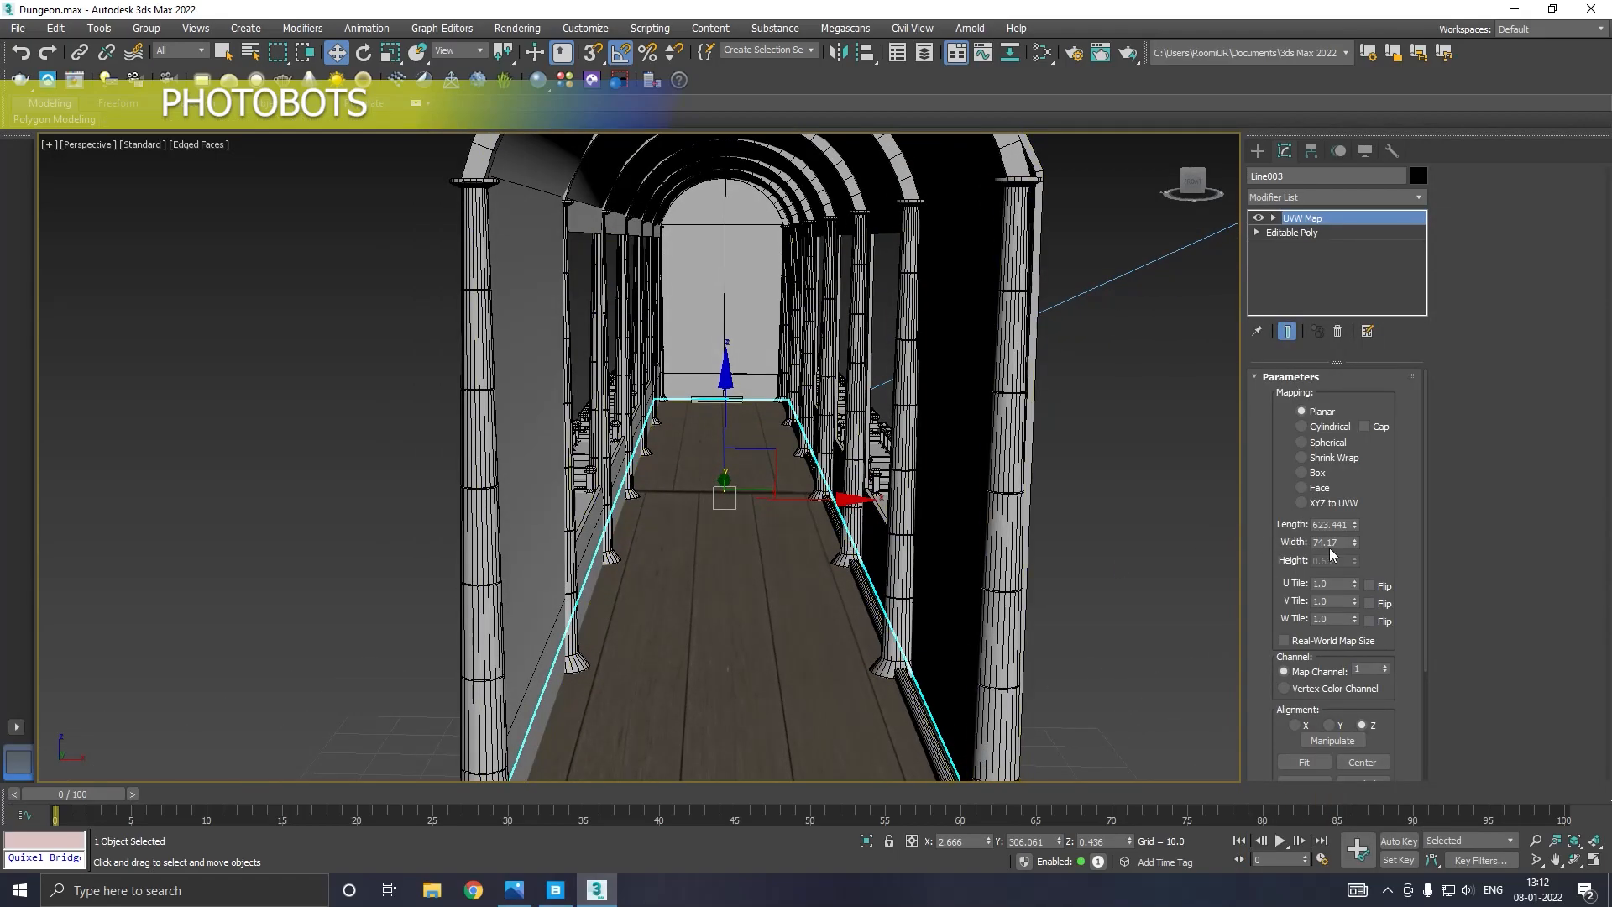